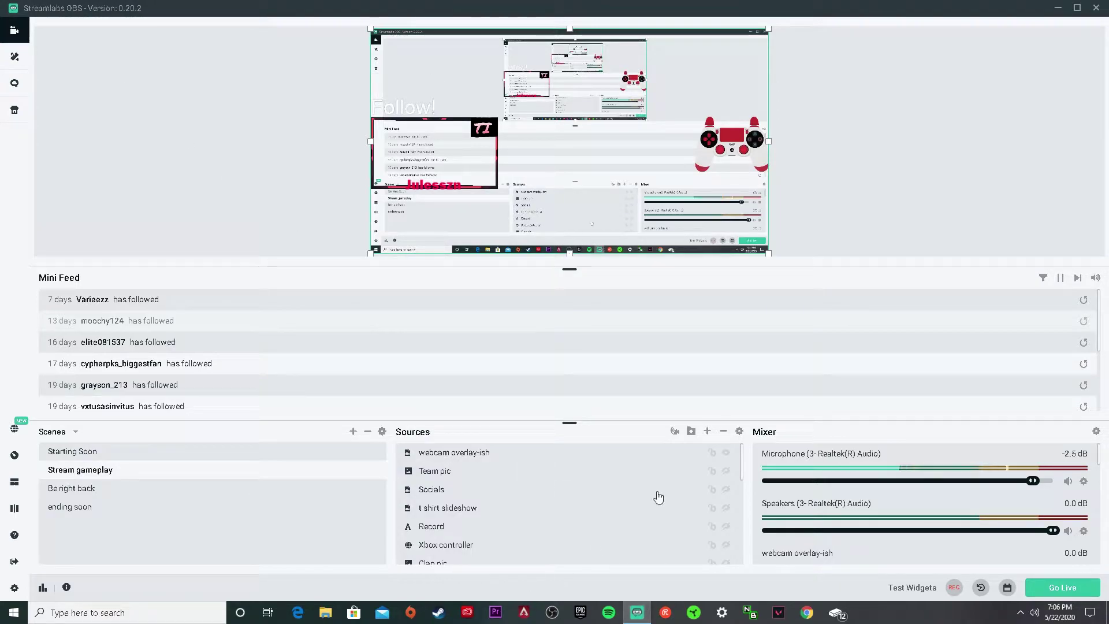
Step: Postpone the OBS Studio update, look over its scene layout, close it, and return to a maximized Streamlabs OBS
{"action": "left_click", "coordinate": [1077, 8]}
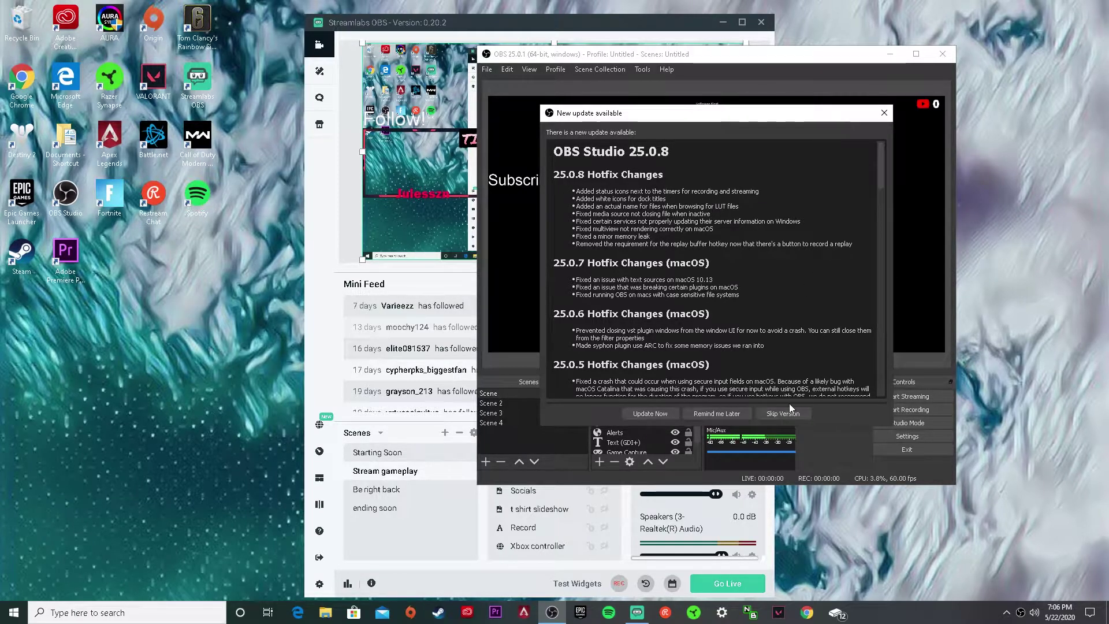
{"action": "left_click", "coordinate": [731, 416]}
{"action": "left_click_drag", "start_coordinate": [503, 197], "coordinate": [607, 271]}
{"action": "left_click", "coordinate": [694, 134]}
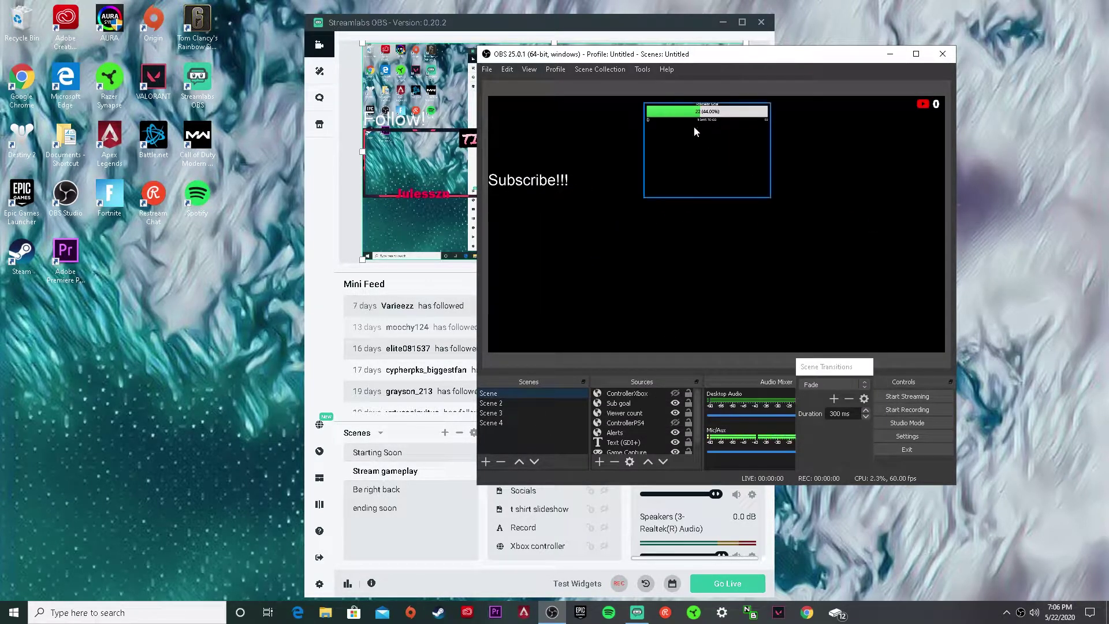
{"action": "left_click", "coordinate": [934, 107]}
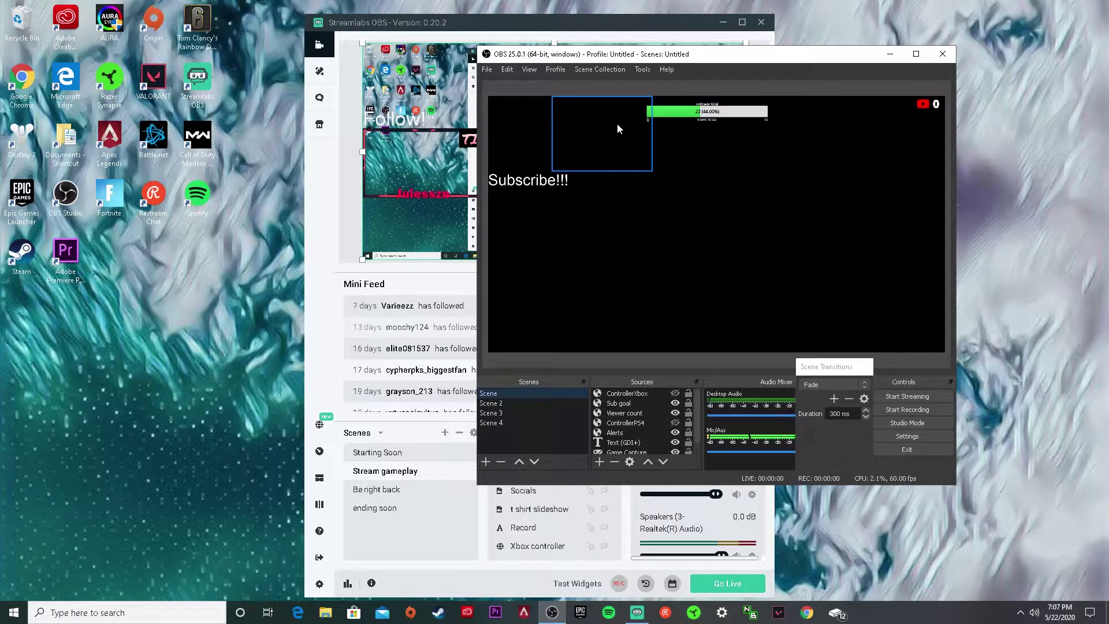
{"action": "left_click", "coordinate": [950, 56]}
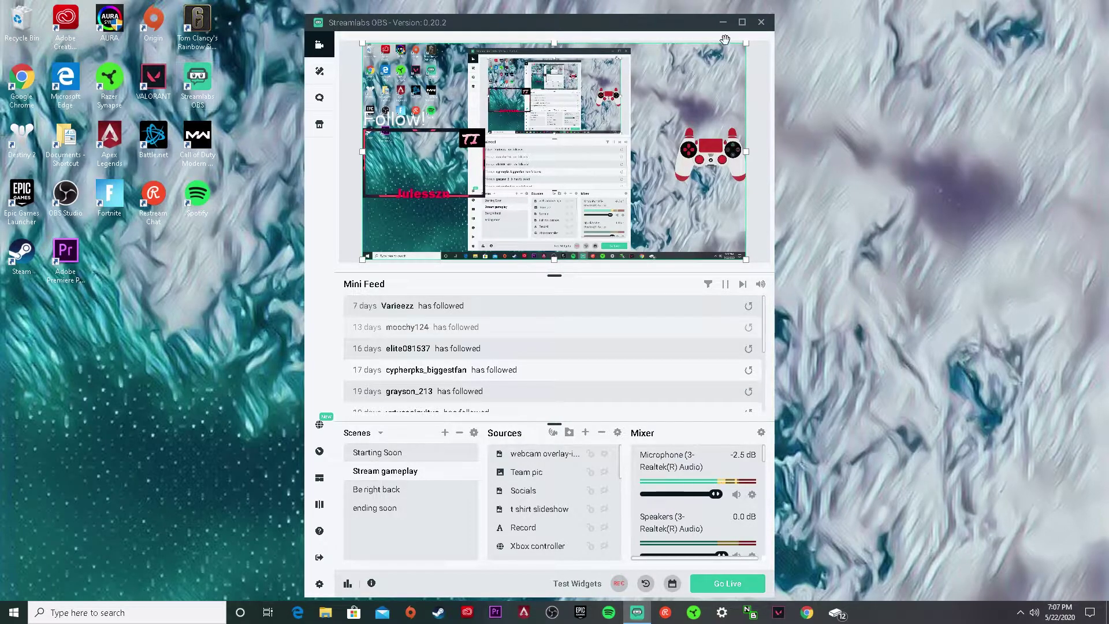
{"action": "left_click", "coordinate": [744, 23]}
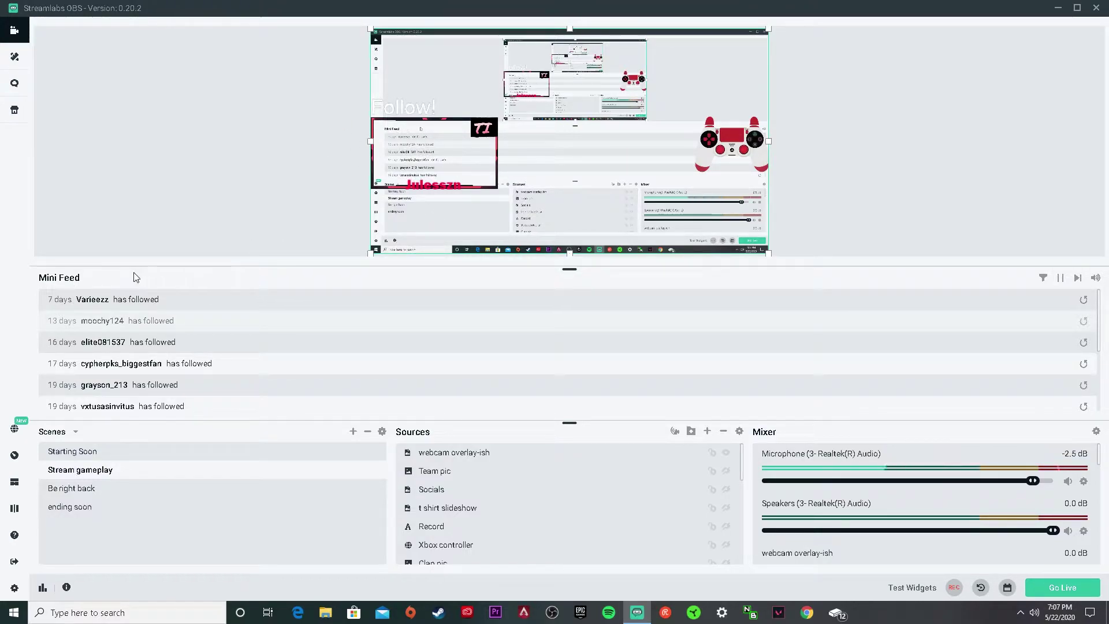
Step: Review the recent follower and subscriber events in the Mini Feed
{"action": "scroll", "coordinate": [110, 301], "scroll_direction": "down", "scroll_amount": 2}
{"action": "scroll", "coordinate": [112, 318], "scroll_direction": "up", "scroll_amount": 2}
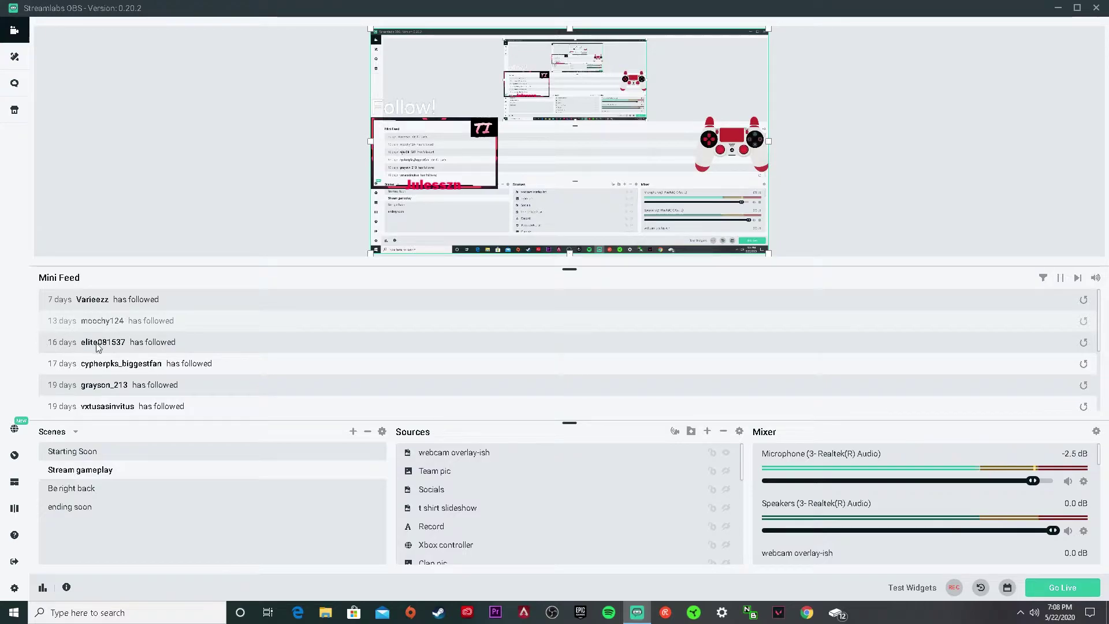
{"action": "scroll", "coordinate": [146, 341], "scroll_direction": "down", "scroll_amount": 2}
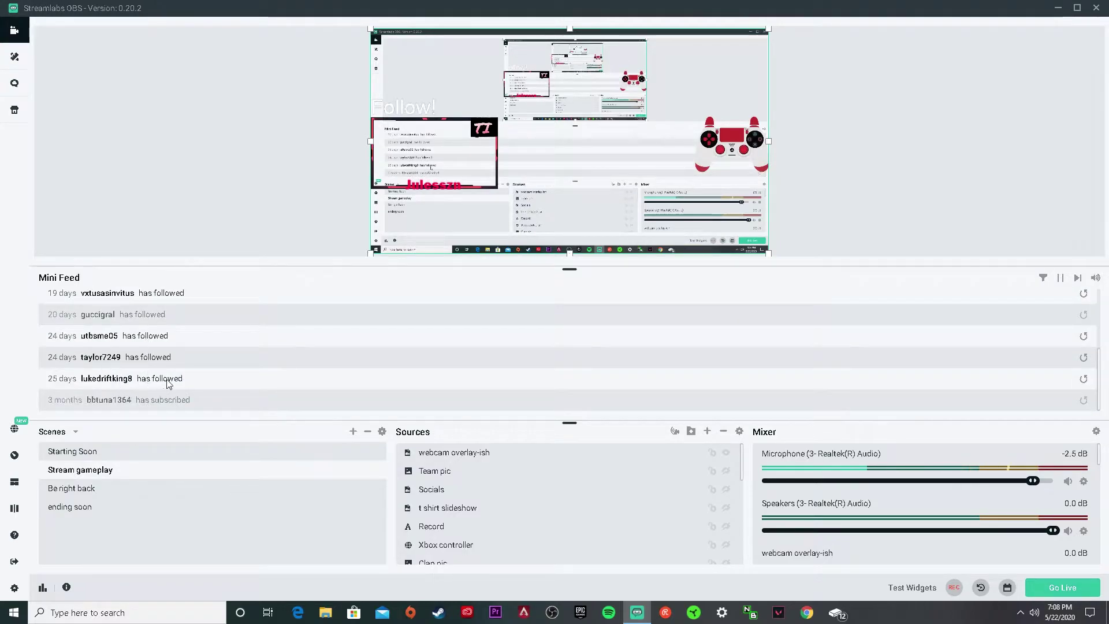
{"action": "scroll", "coordinate": [204, 371], "scroll_direction": "up", "scroll_amount": 2}
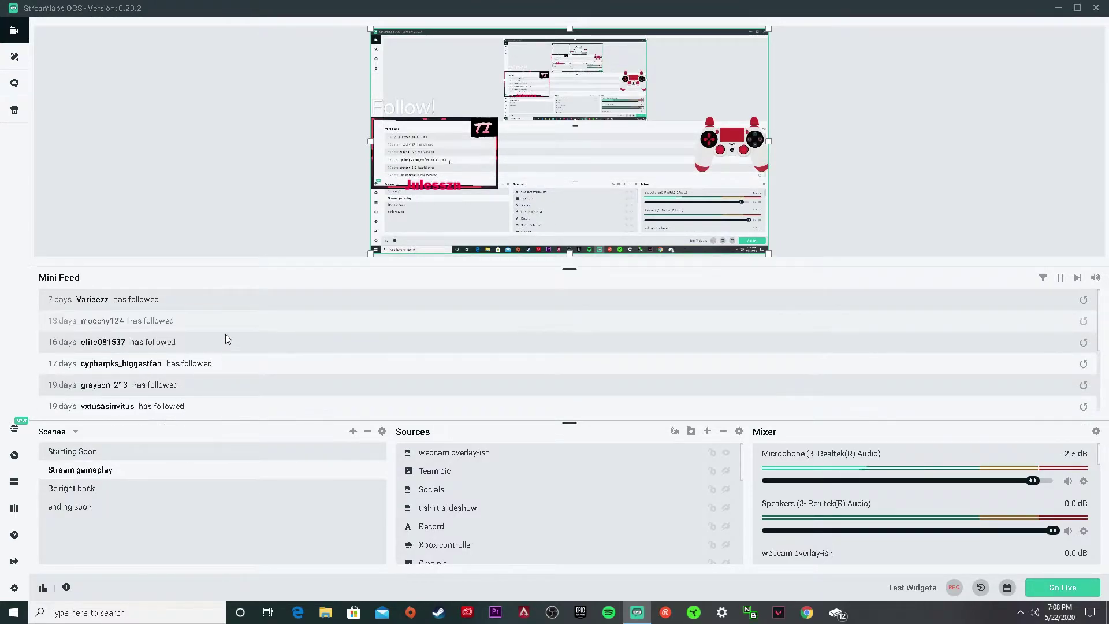
{"action": "scroll", "coordinate": [131, 400], "scroll_direction": "down", "scroll_amount": 2}
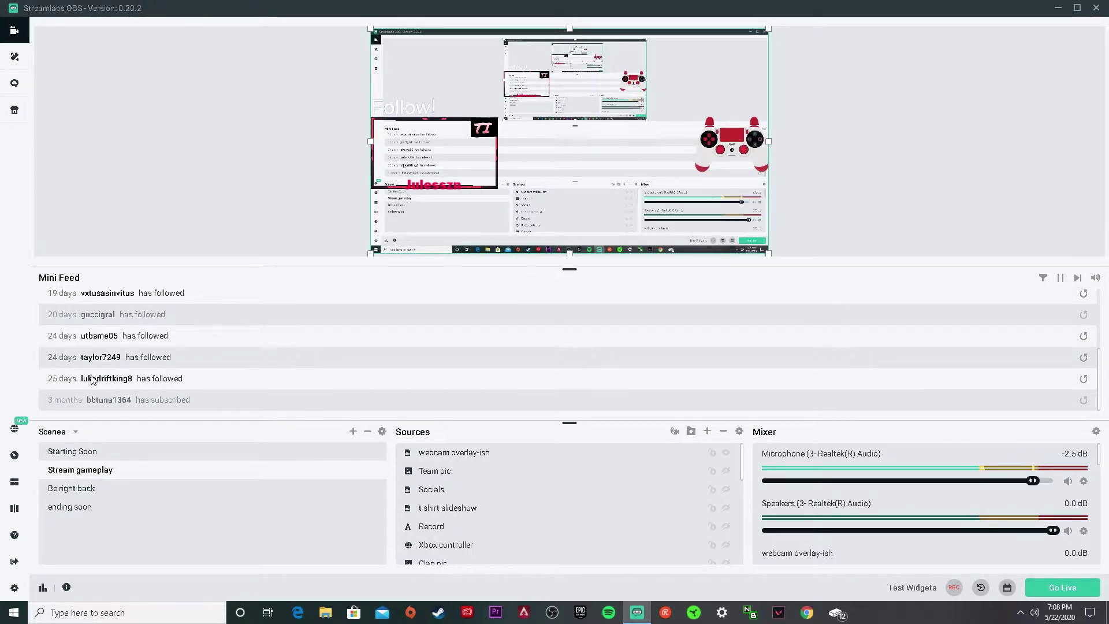
{"action": "scroll", "coordinate": [231, 358], "scroll_direction": "up", "scroll_amount": 3}
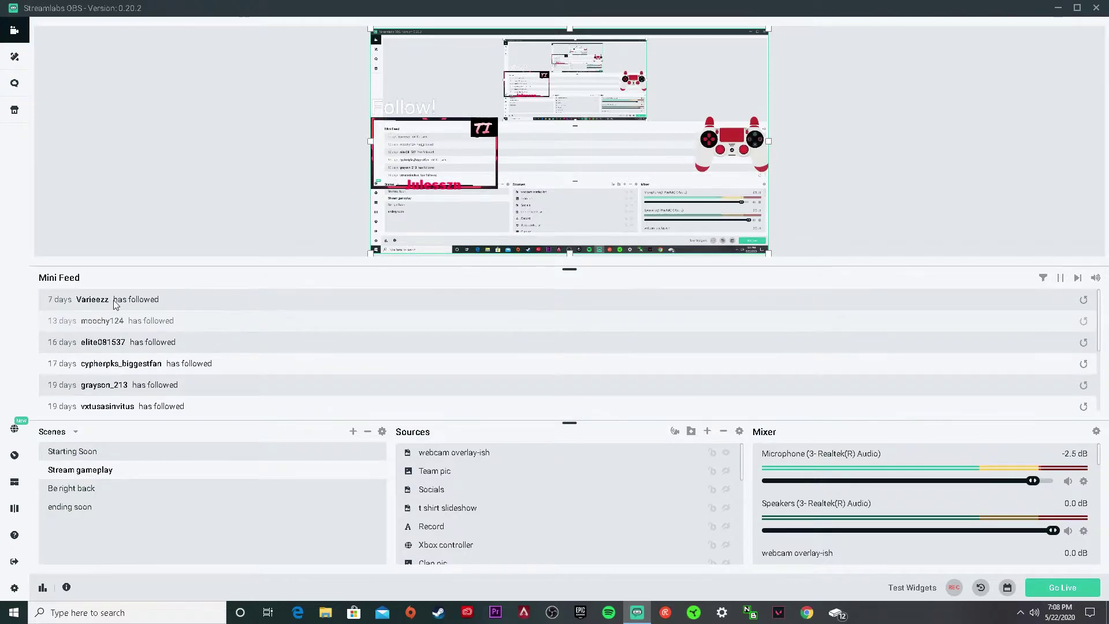
{"action": "scroll", "coordinate": [347, 341], "scroll_direction": "down", "scroll_amount": 3}
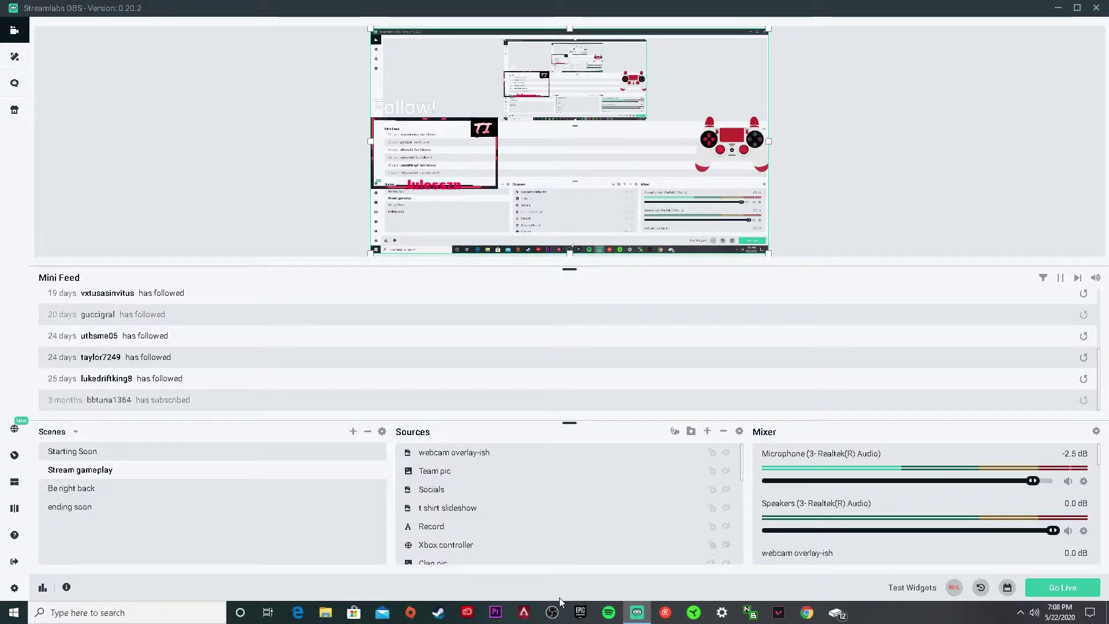
Step: Add a new scene named "Stream sniping screen"
{"action": "left_click", "coordinate": [353, 432]}
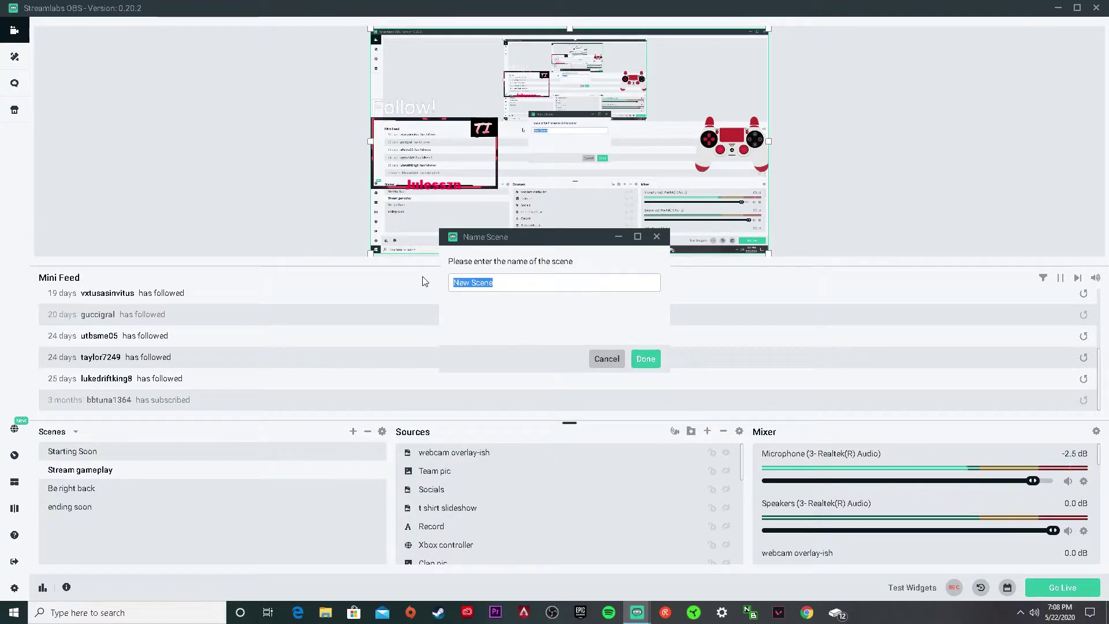
{"action": "type", "text": "Stram s"}
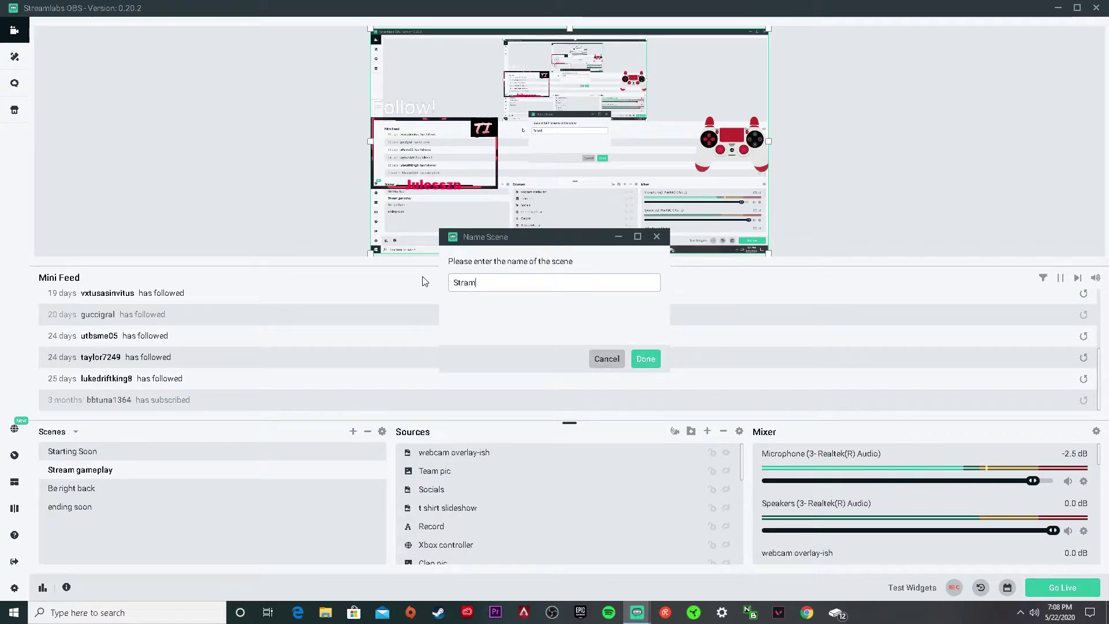
{"action": "key", "text": "BackSpace"}
{"action": "key", "text": "BackSpace"}
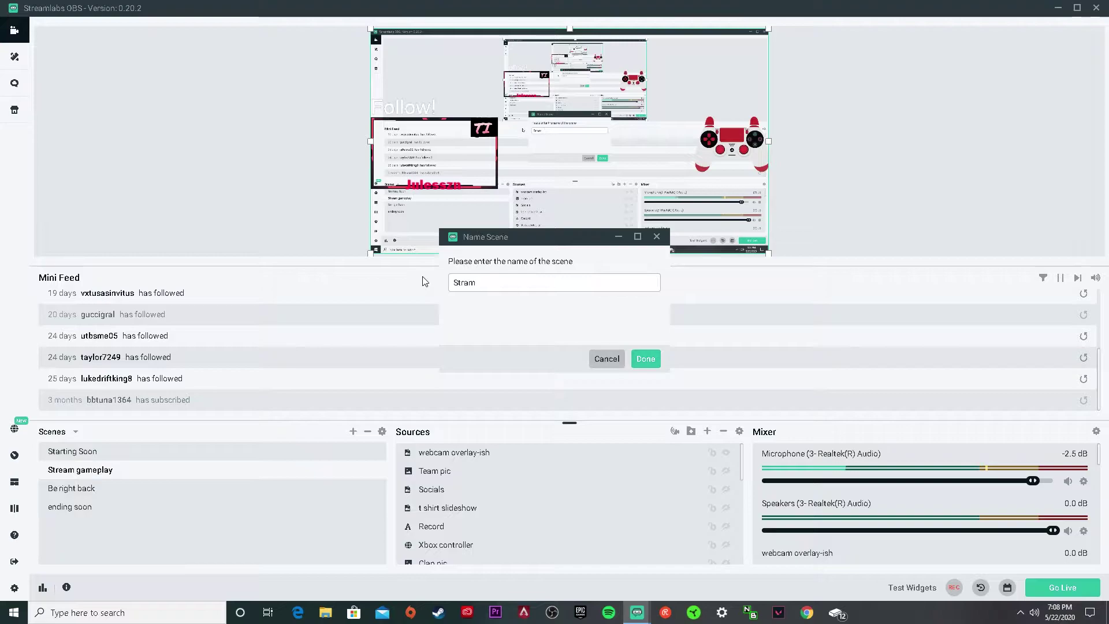
{"action": "type", "text": "ream "}
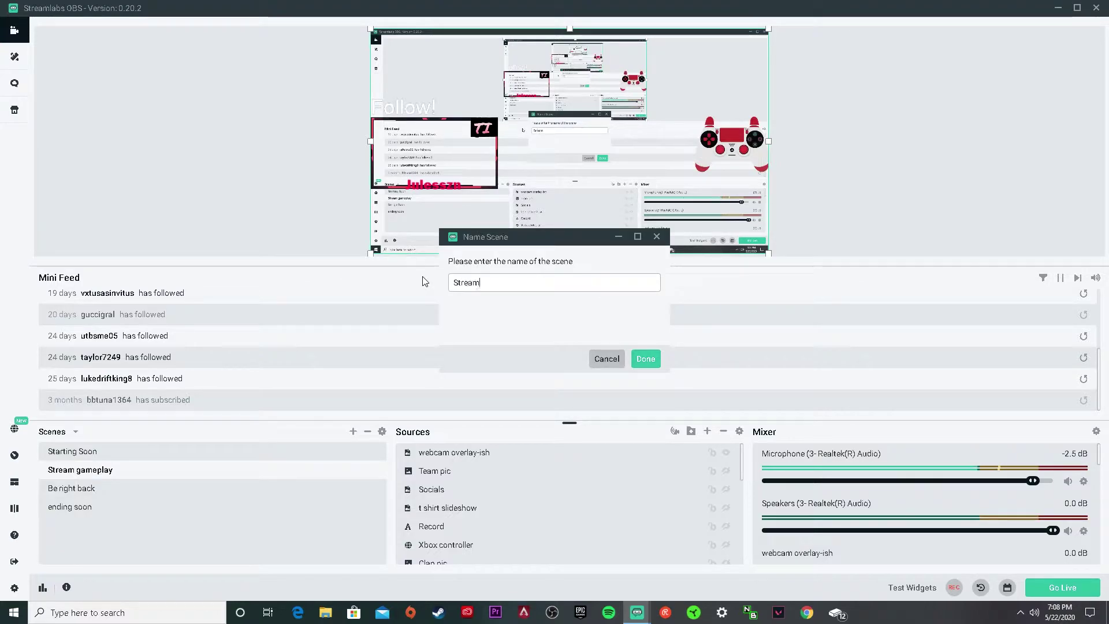
{"action": "type", "text": "sniping screen"}
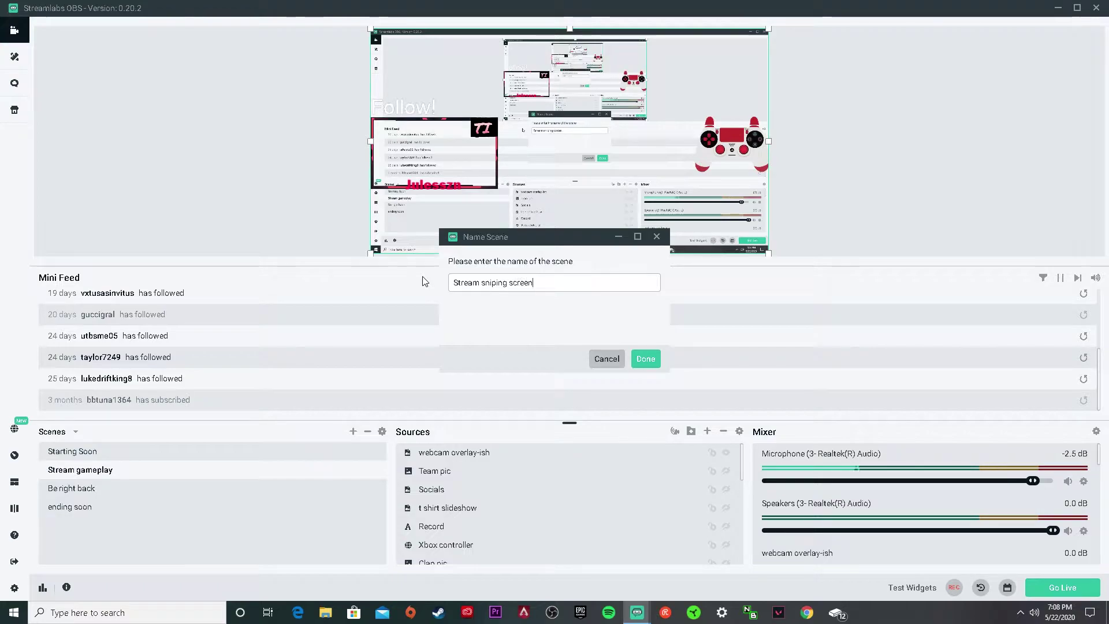
{"action": "key", "text": "Return"}
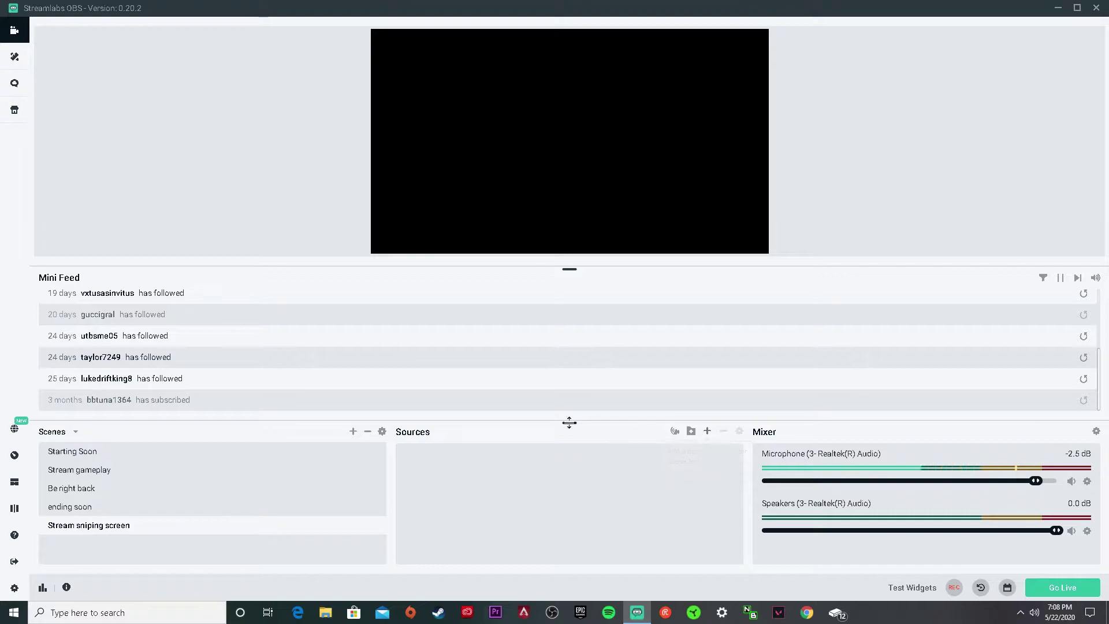
Step: Examine the Starting Soon, Stream gameplay and ending soon scenes with their sources, and return to the Stream sniping screen scene
{"action": "left_click", "coordinate": [148, 471]}
{"action": "left_click", "coordinate": [124, 456]}
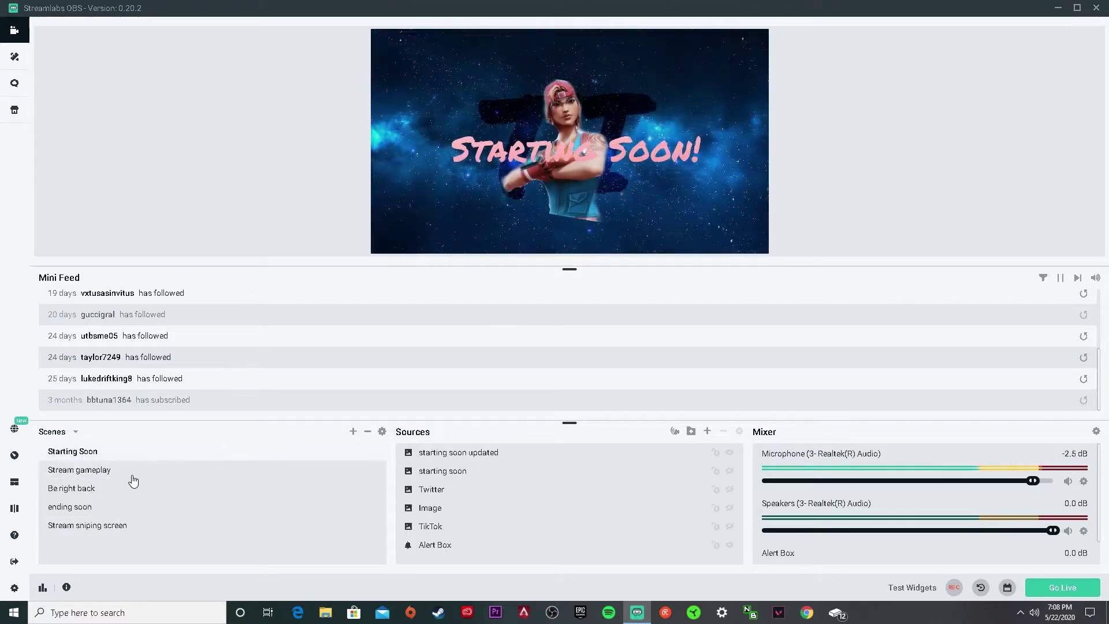
{"action": "left_click", "coordinate": [134, 478]}
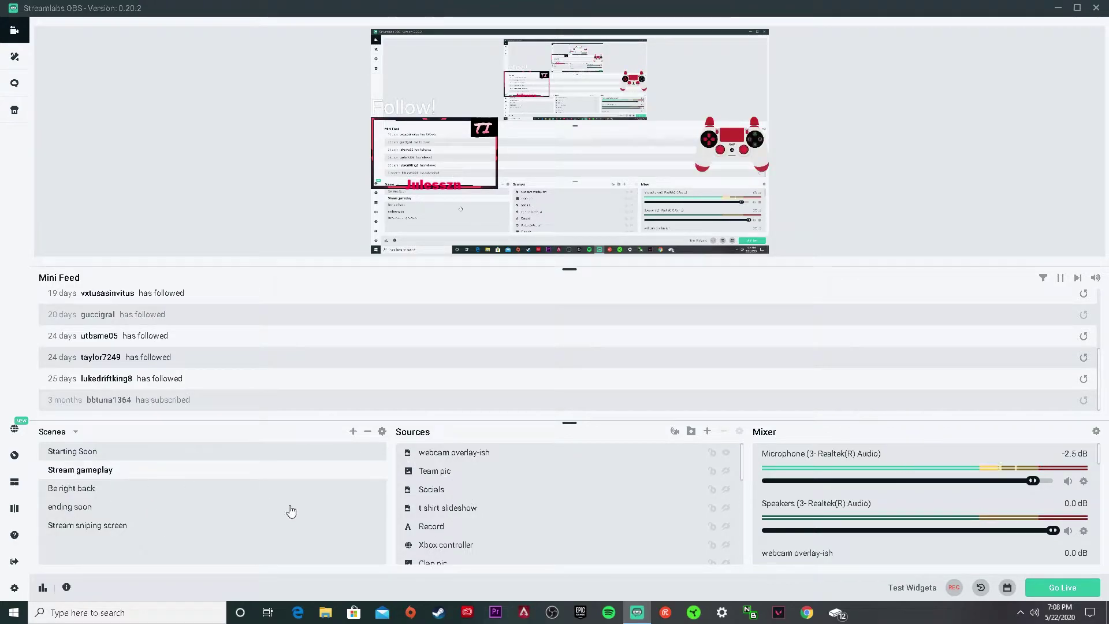
{"action": "scroll", "coordinate": [453, 520], "scroll_direction": "down", "scroll_amount": 3}
{"action": "scroll", "coordinate": [467, 509], "scroll_direction": "up", "scroll_amount": 3}
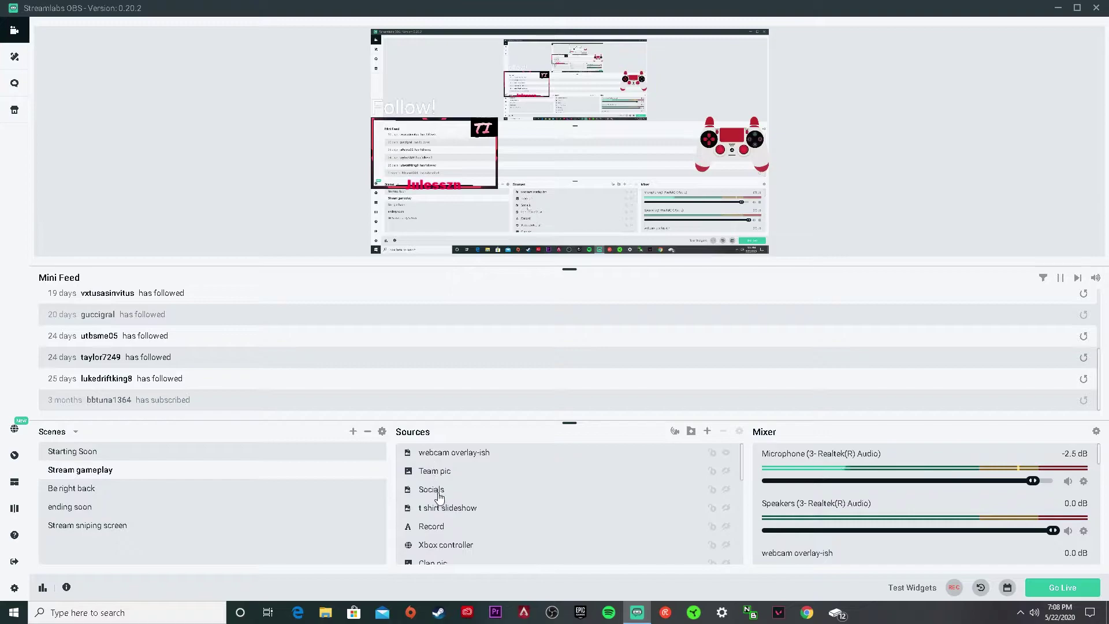
{"action": "left_click", "coordinate": [239, 507]}
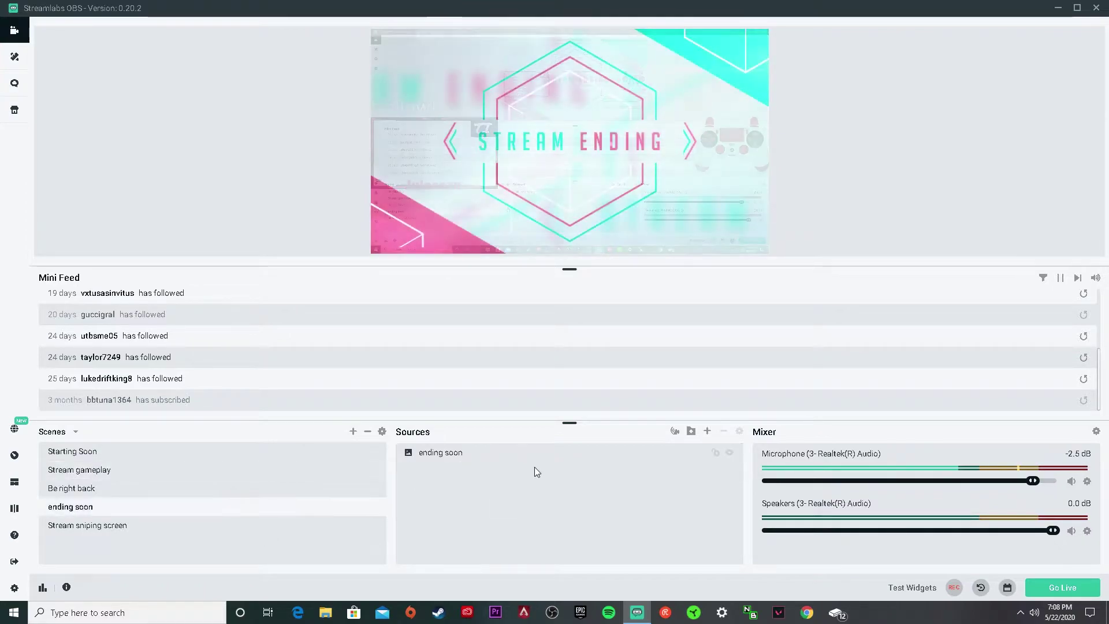
{"action": "left_click", "coordinate": [210, 523]}
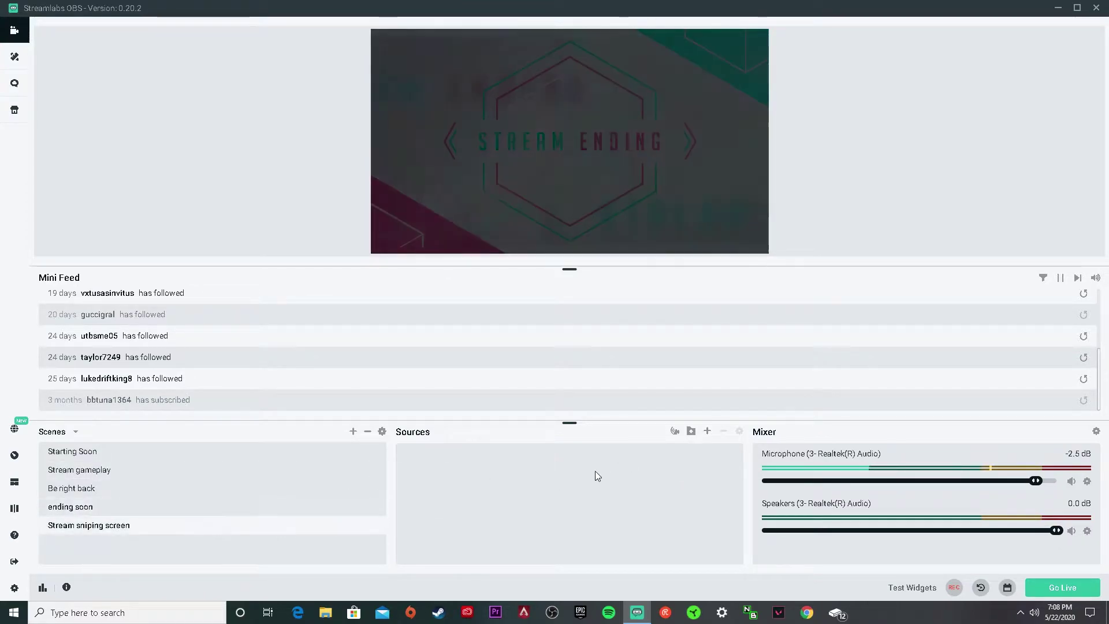
Step: Add the existing Display Capture source "Xbox bo4 gameplay" to the Stream sniping screen scene
{"action": "left_click", "coordinate": [708, 432]}
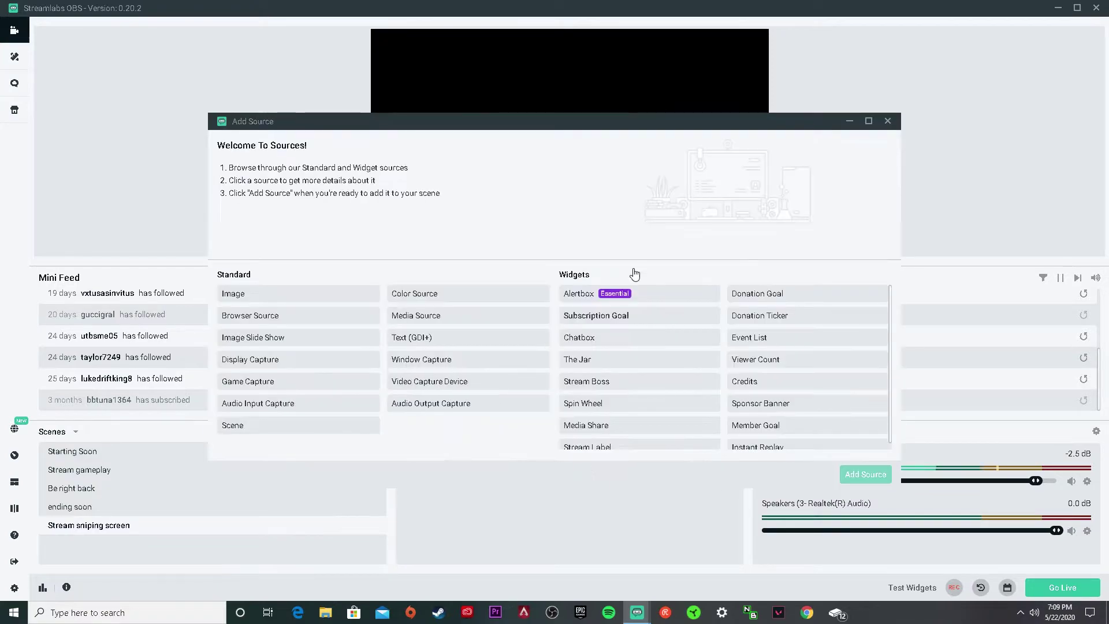
{"action": "left_click", "coordinate": [270, 384]}
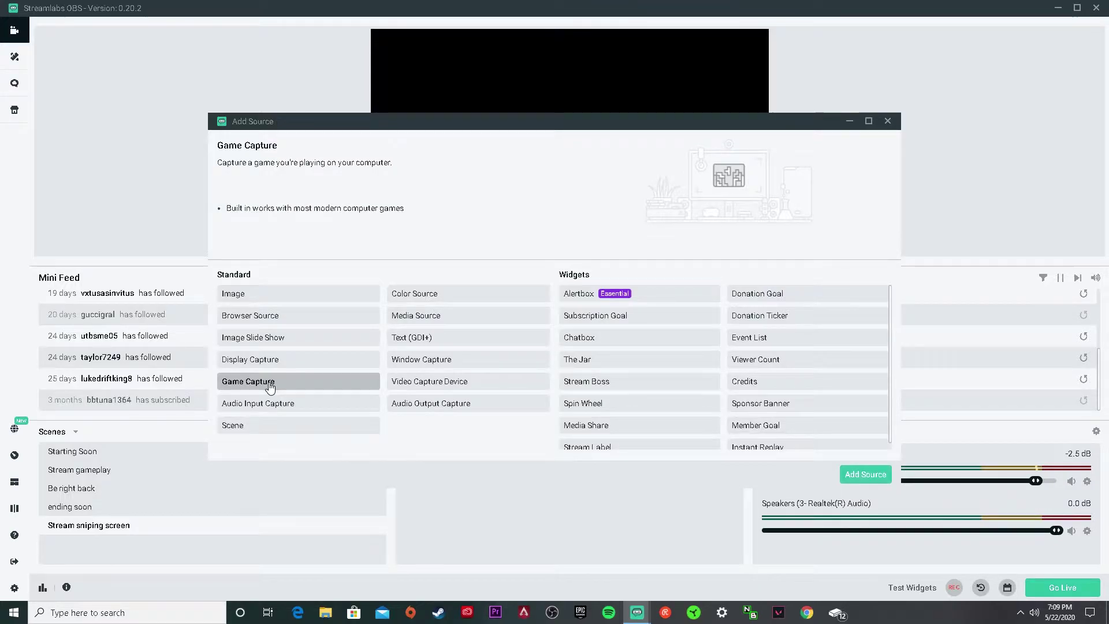
{"action": "left_click", "coordinate": [323, 360]}
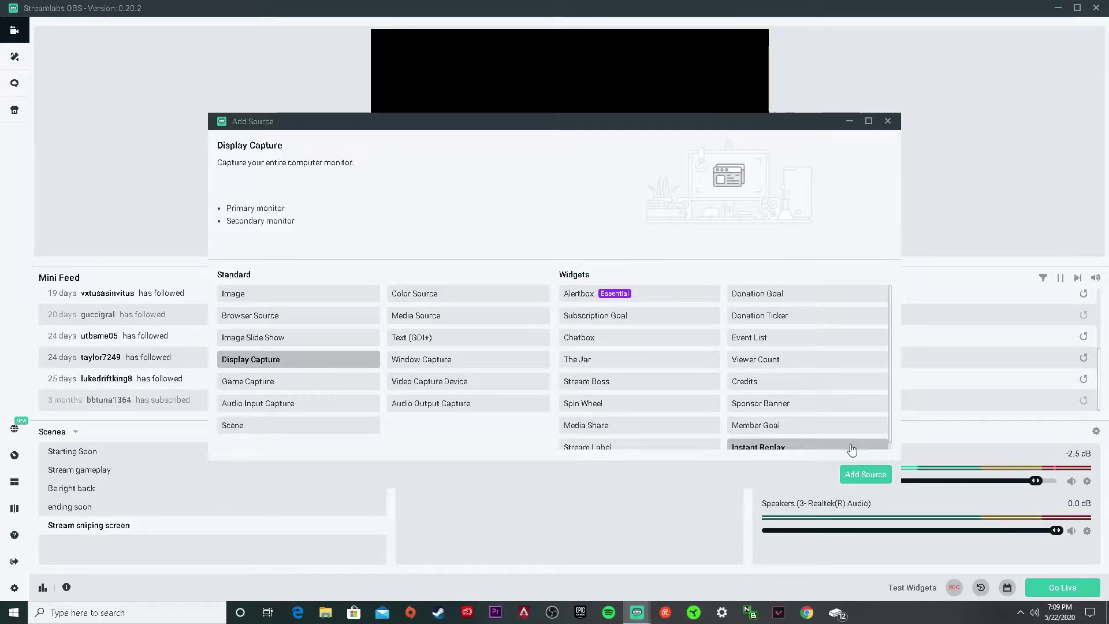
{"action": "left_click", "coordinate": [867, 477]}
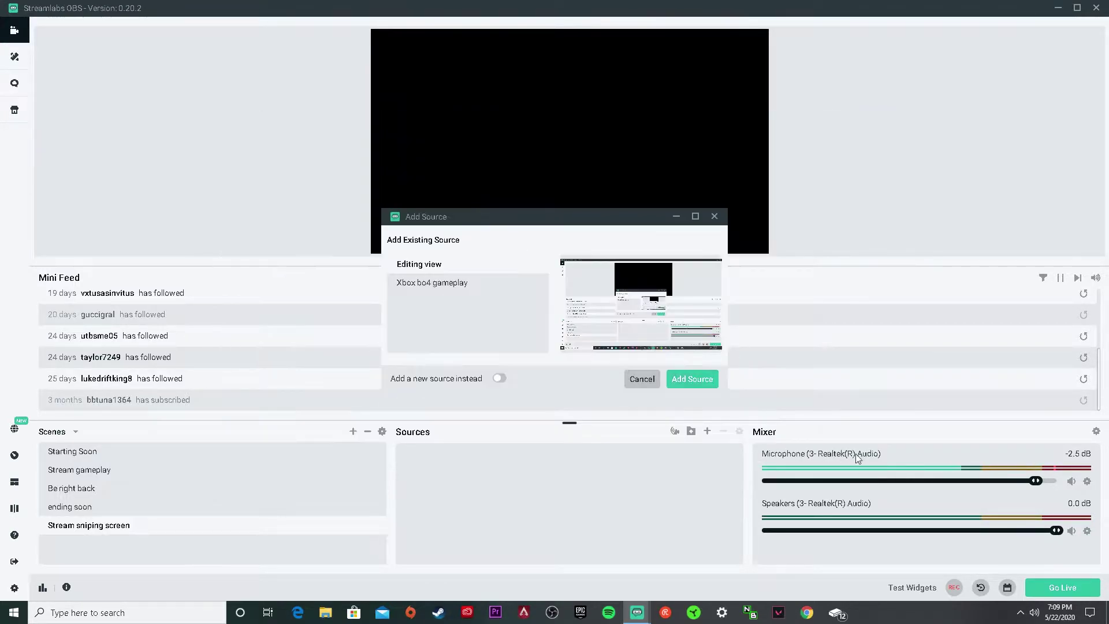
{"action": "left_click", "coordinate": [499, 379]}
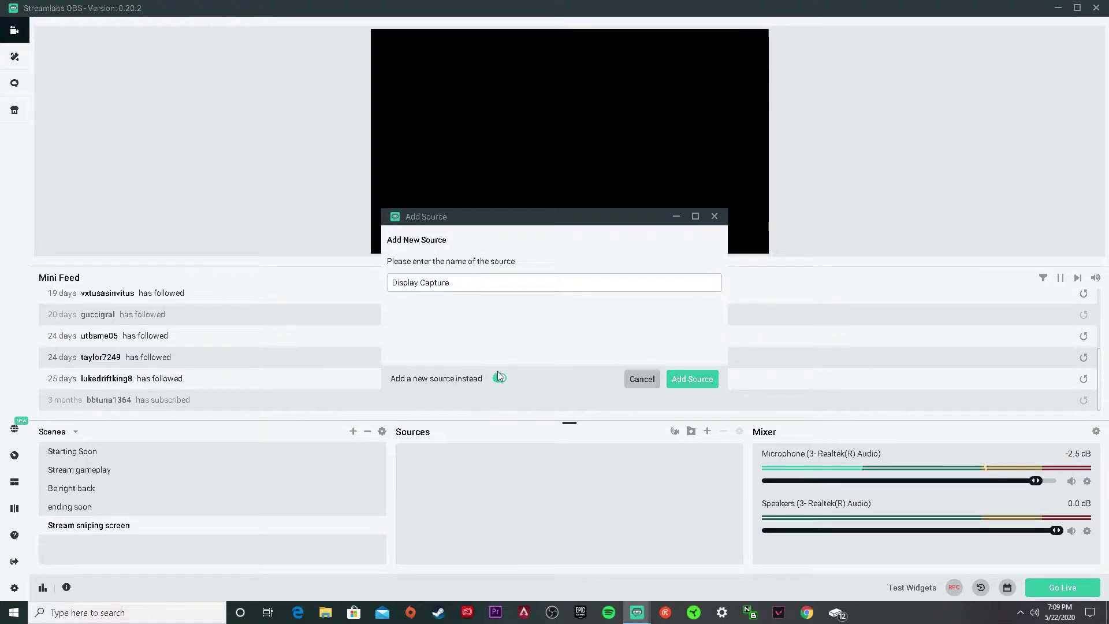
{"action": "left_click", "coordinate": [499, 379]}
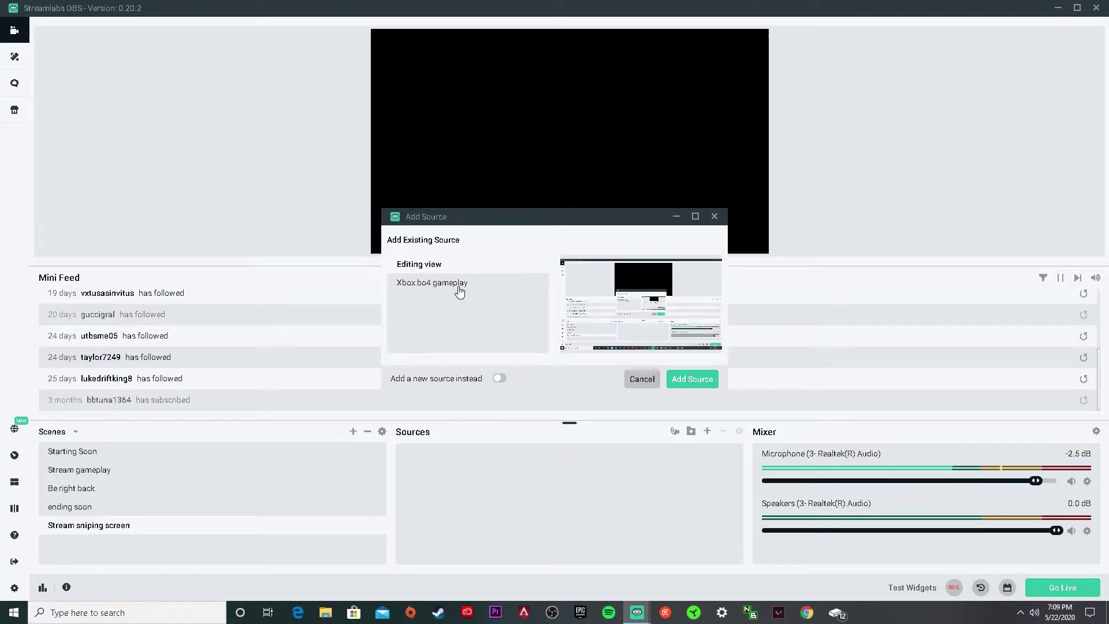
{"action": "double_click", "coordinate": [477, 281]}
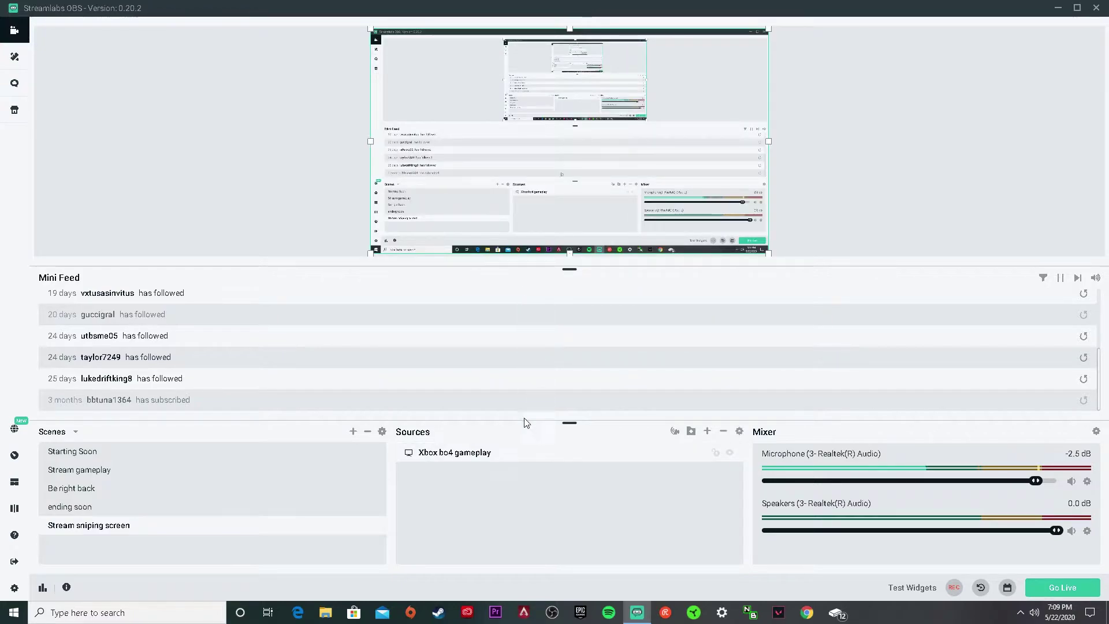
Step: Set the Xbox bo4 gameplay source to capture Display 2: 1680x1050 @ 1920,0
{"action": "double_click", "coordinate": [537, 456]}
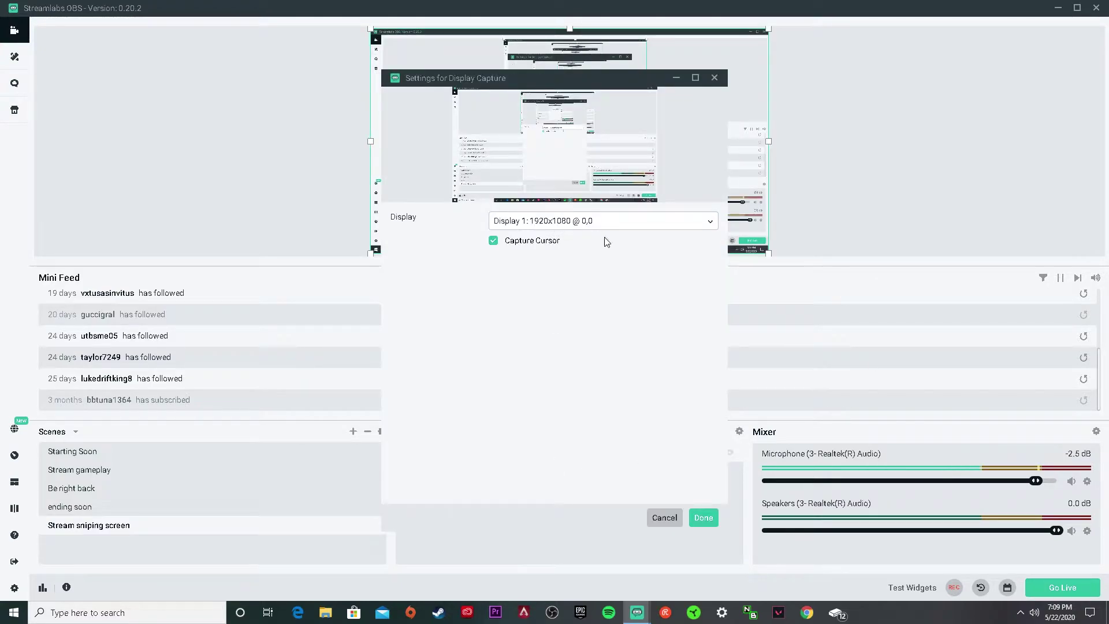
{"action": "left_click", "coordinate": [572, 222]}
{"action": "left_click", "coordinate": [710, 224]}
{"action": "left_click", "coordinate": [599, 222]}
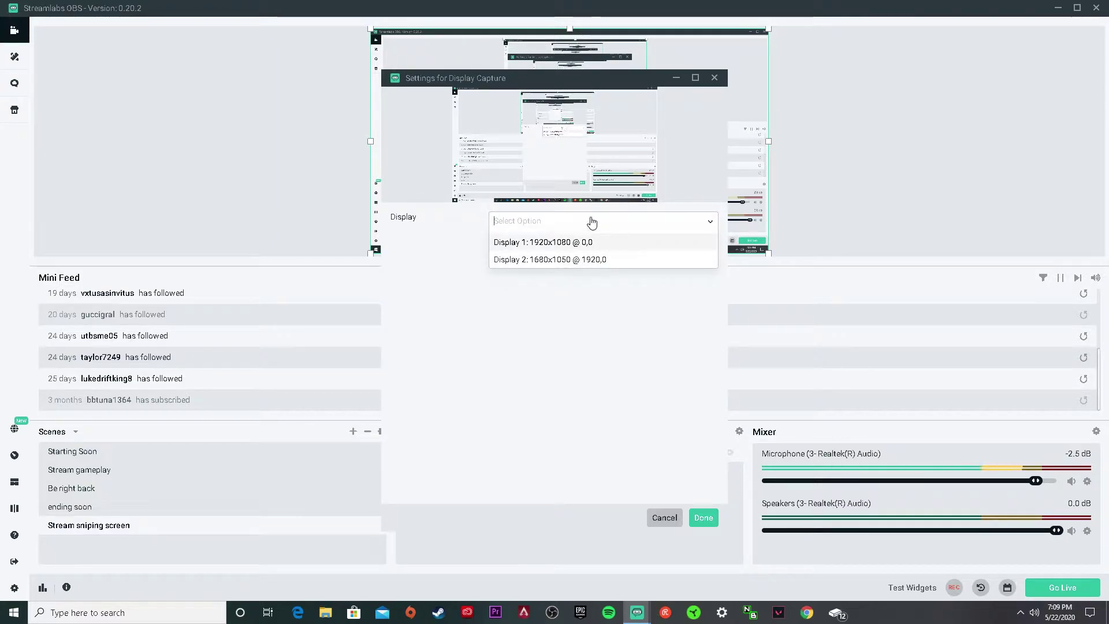
{"action": "left_click", "coordinate": [589, 259]}
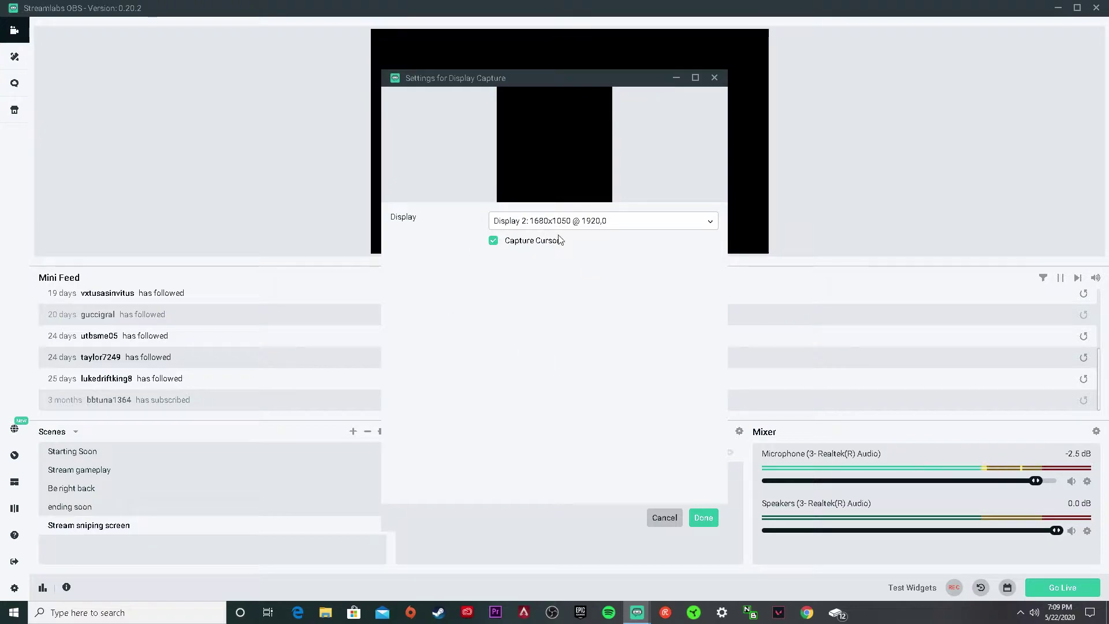
{"action": "key", "text": "Escape"}
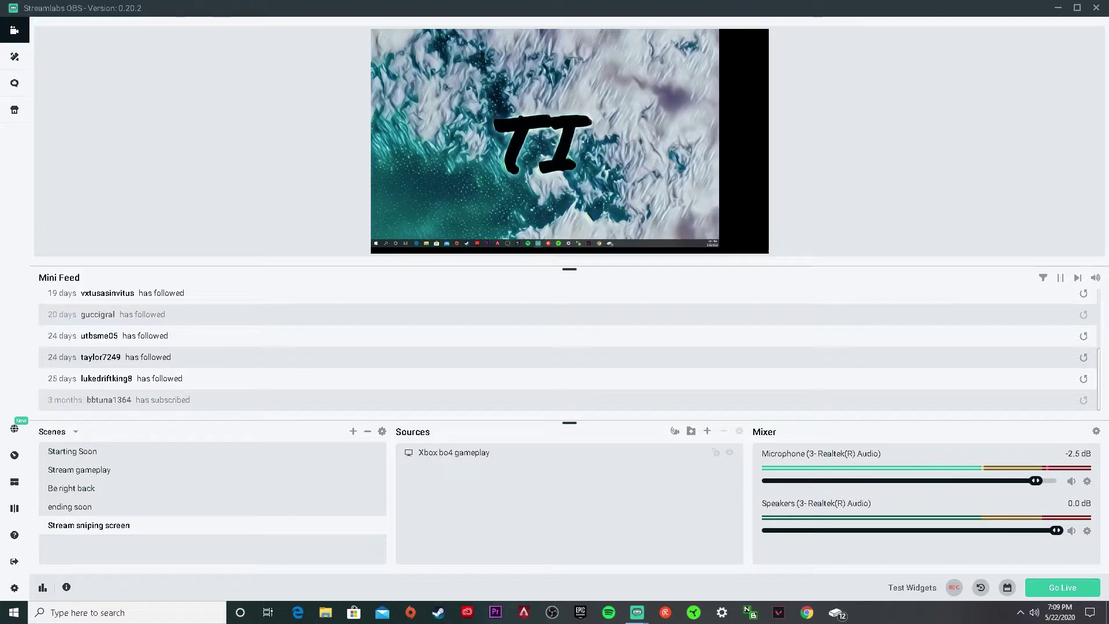
Step: Resize the captured display to nearly the full canvas height and centre it roughly, about 119 px from the canvas's right edge
{"action": "left_click", "coordinate": [634, 142]}
{"action": "mouse_move", "coordinate": [720, 137]}
{"action": "left_mouse_down"}
{"action": "mouse_move", "coordinate": [768, 143]}
{"action": "mouse_move", "coordinate": [715, 141]}
{"action": "left_mouse_up"}
{"action": "left_click_drag", "start_coordinate": [542, 246], "coordinate": [548, 253]}
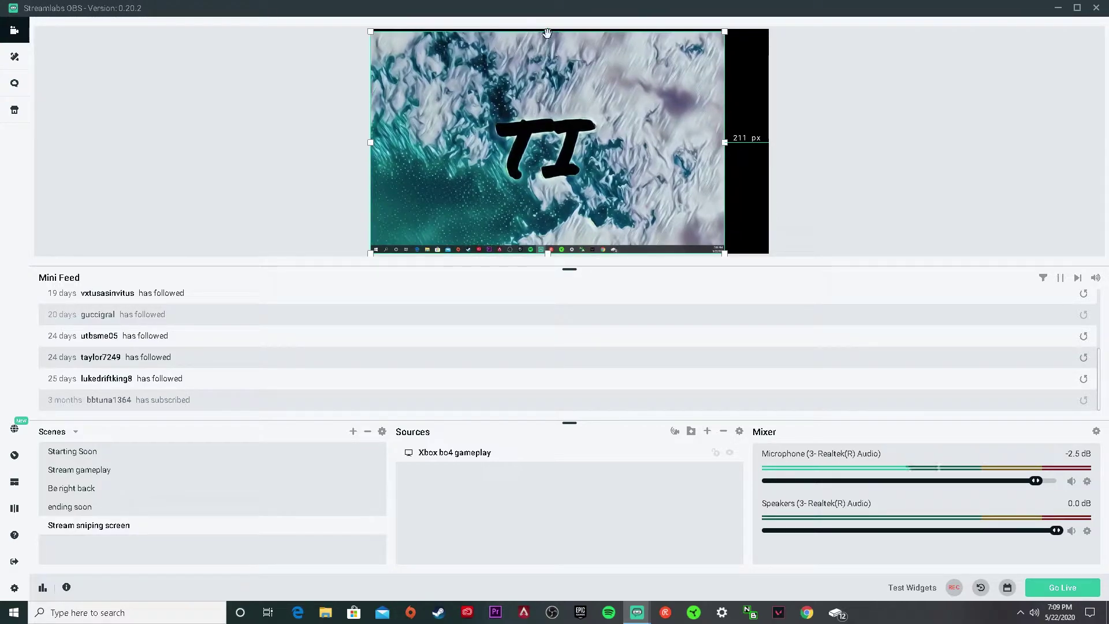
{"action": "left_click_drag", "start_coordinate": [548, 30], "coordinate": [558, 32]}
{"action": "mouse_move", "coordinate": [726, 142]}
{"action": "left_mouse_down"}
{"action": "mouse_move", "coordinate": [736, 142]}
{"action": "mouse_move", "coordinate": [721, 143]}
{"action": "left_mouse_up"}
{"action": "left_click_drag", "start_coordinate": [586, 141], "coordinate": [609, 146]}
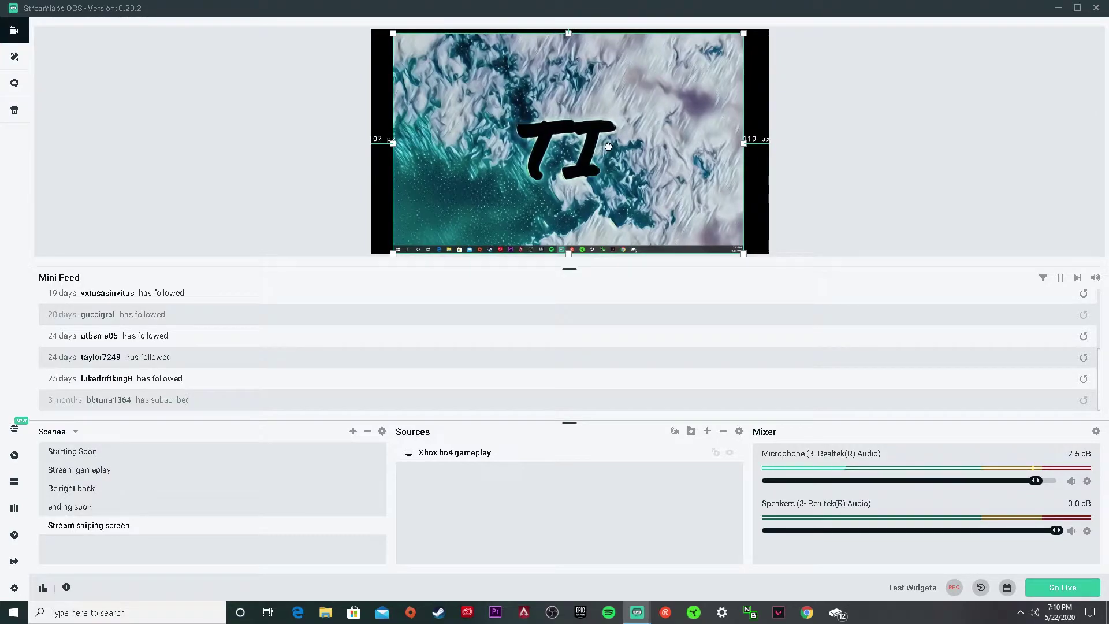
Step: Set the Xbox bo4 gameplay source to capture Display 1: 1920x1080 @ 0,0 and position it over the whole canvas
{"action": "left_click", "coordinate": [813, 128]}
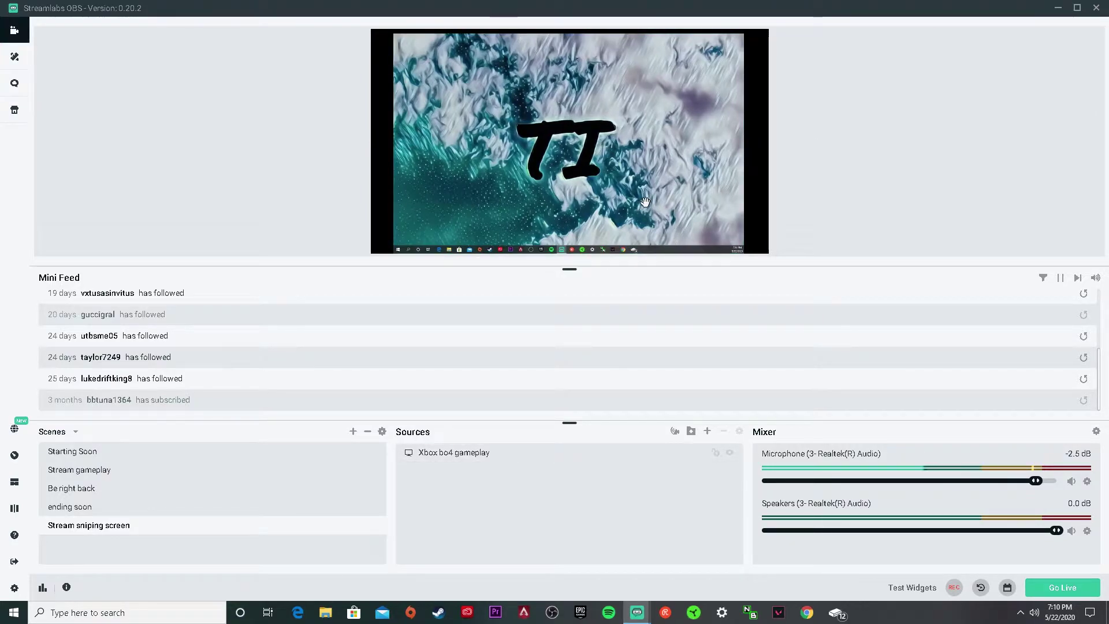
{"action": "left_click", "coordinate": [550, 456]}
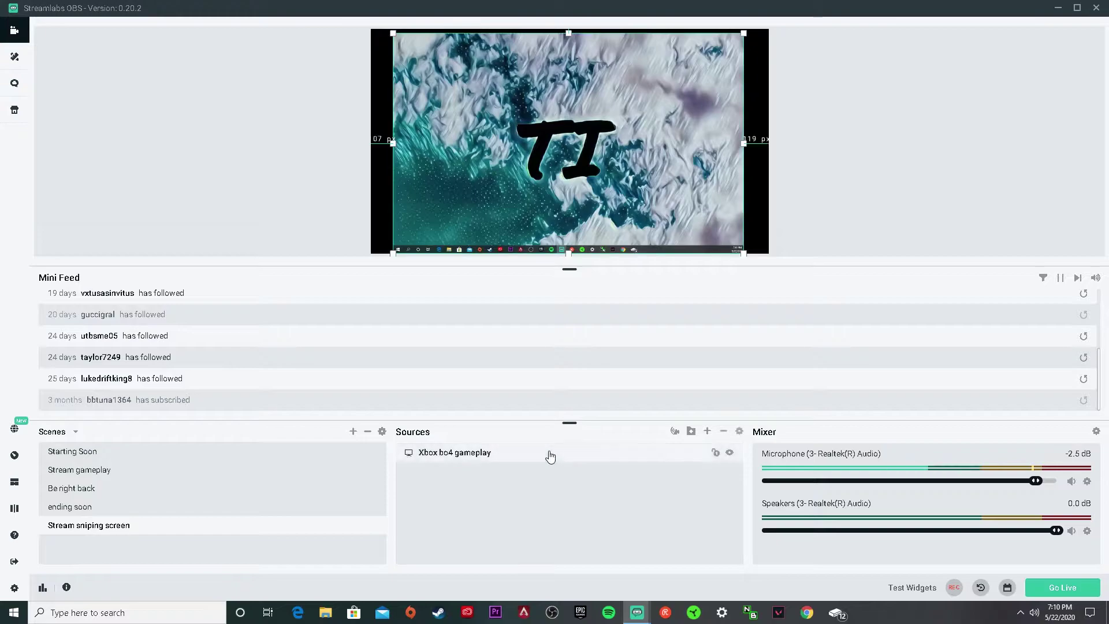
{"action": "double_click", "coordinate": [551, 457]}
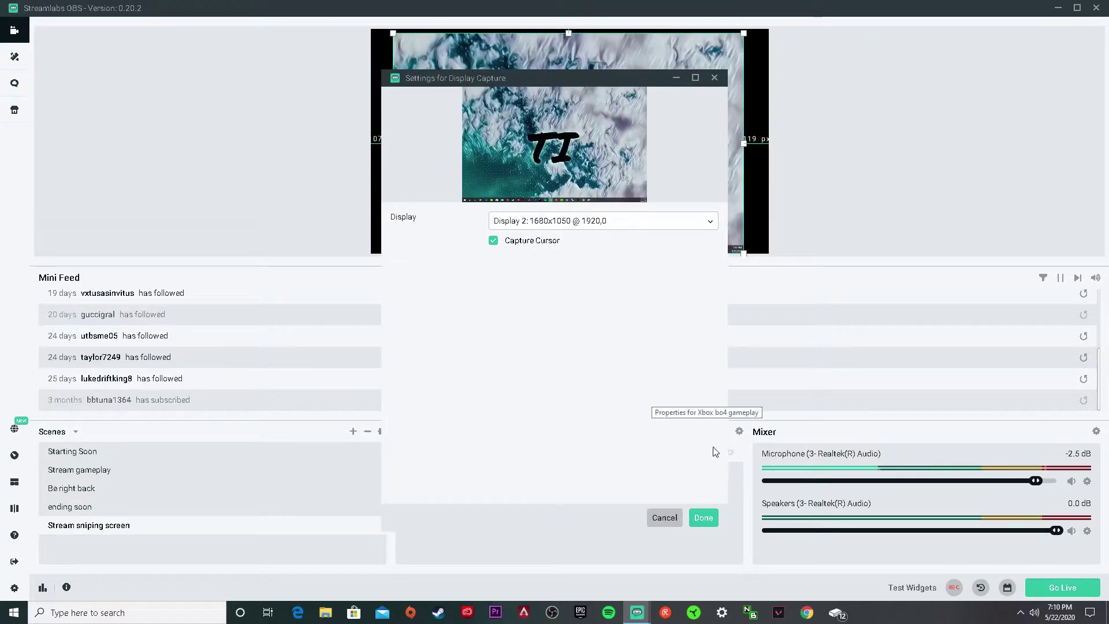
{"action": "left_click", "coordinate": [549, 226]}
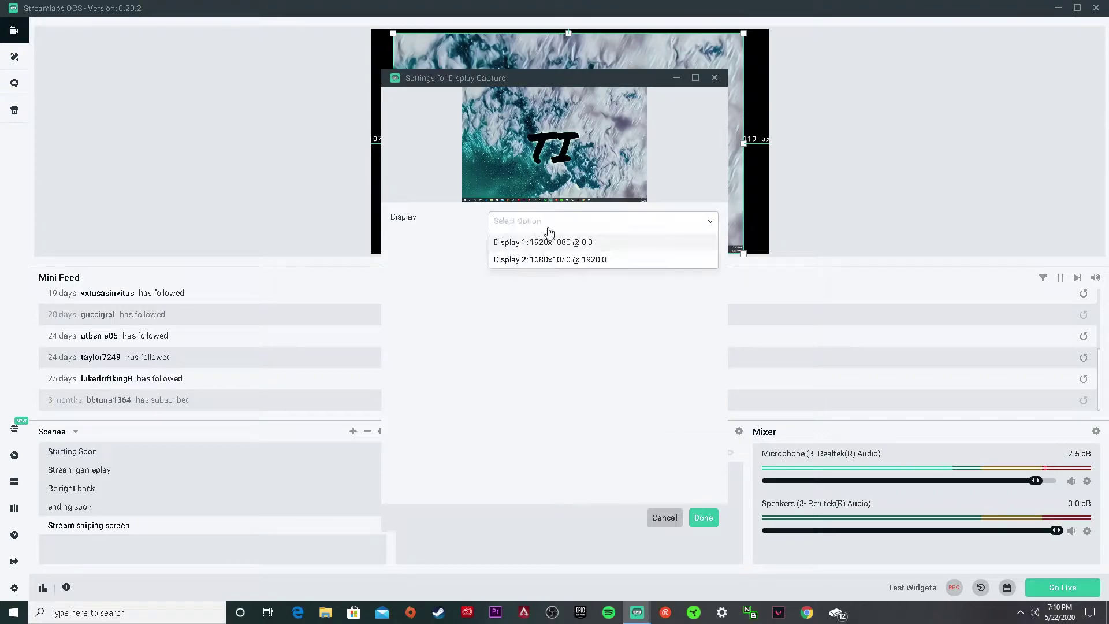
{"action": "left_click", "coordinate": [549, 242]}
{"action": "left_click", "coordinate": [706, 516]}
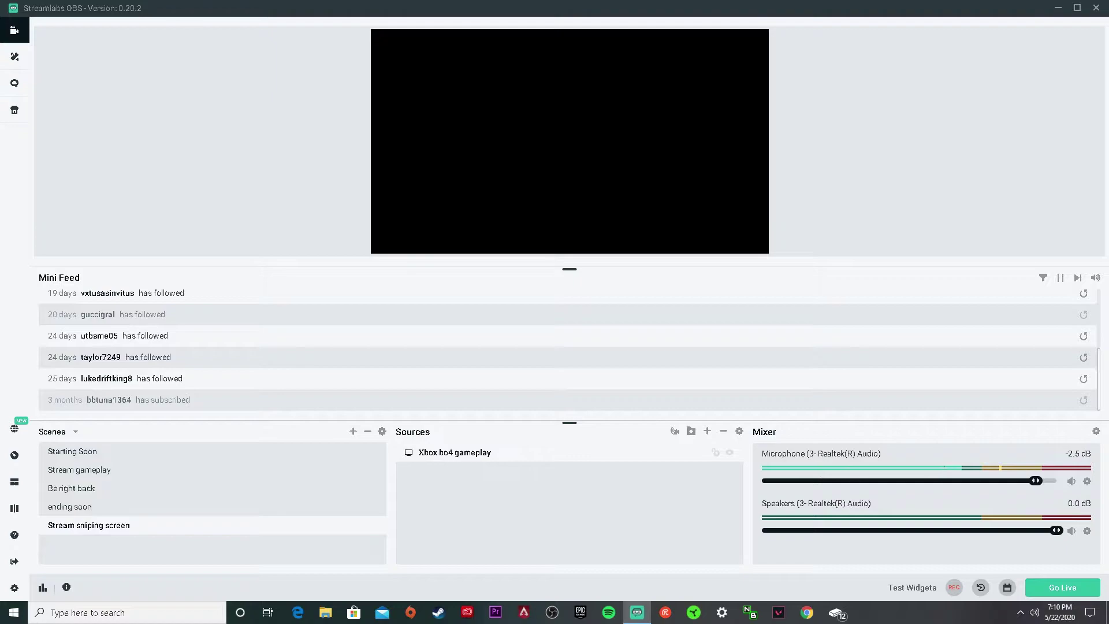
{"action": "mouse_move", "coordinate": [491, 150]}
{"action": "left_mouse_down"}
{"action": "mouse_move", "coordinate": [466, 143]}
{"action": "mouse_move", "coordinate": [475, 149]}
{"action": "left_mouse_up"}
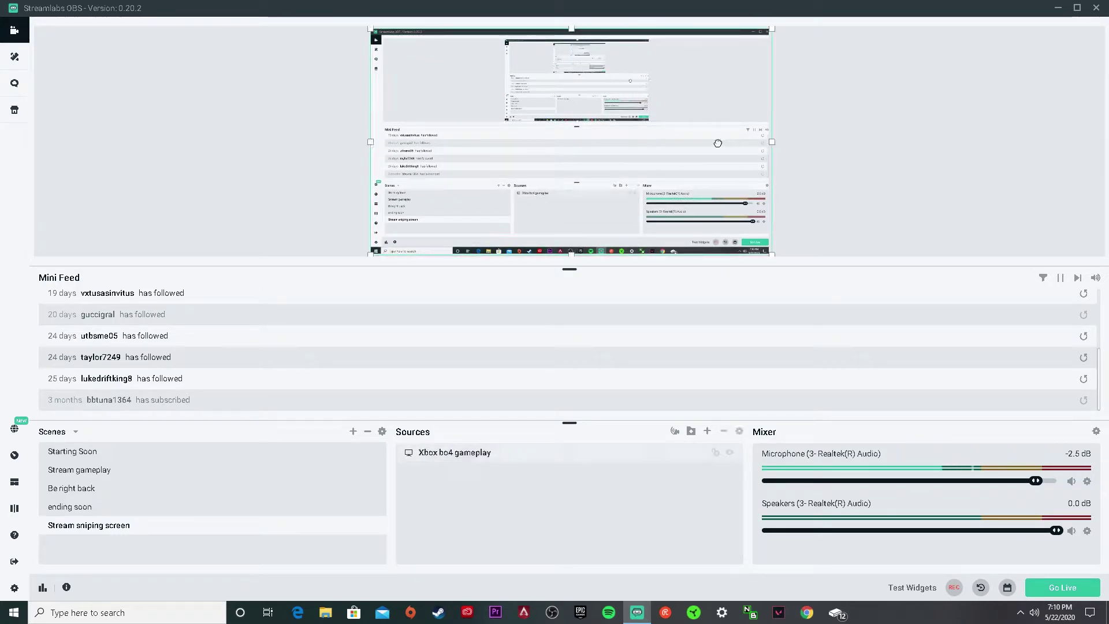
{"action": "left_click", "coordinate": [883, 205]}
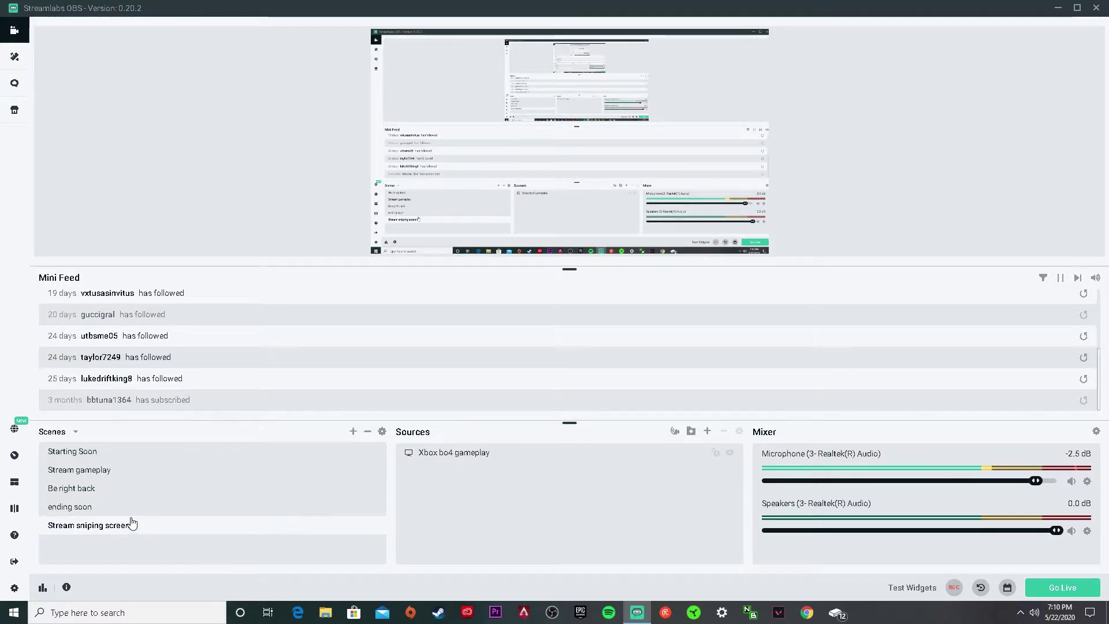
{"action": "left_click", "coordinate": [707, 431]}
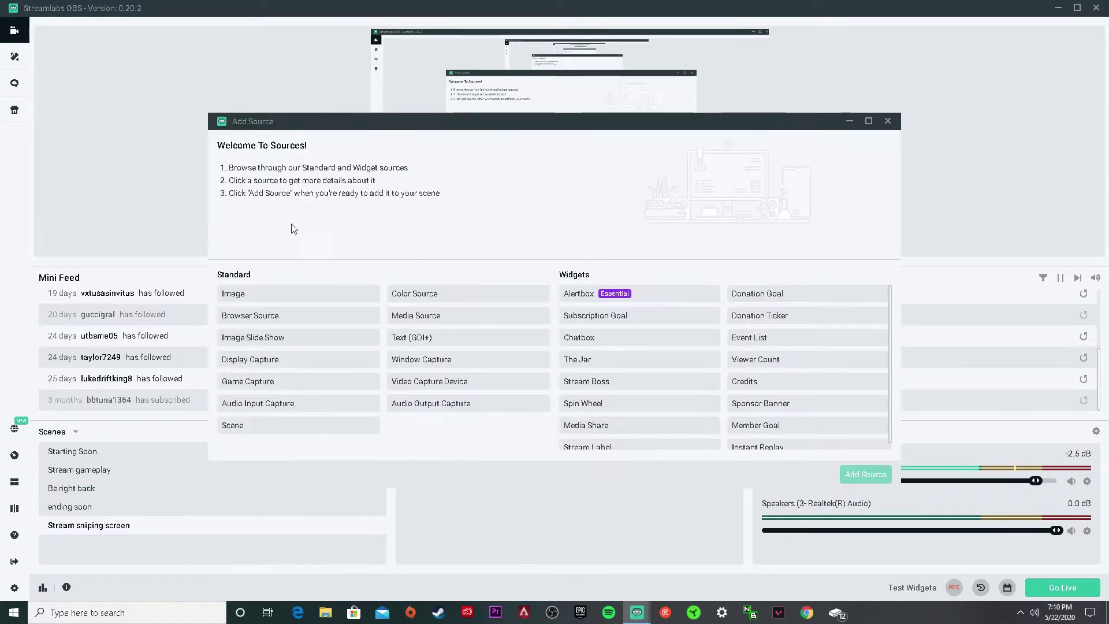
{"action": "left_click", "coordinate": [273, 297]}
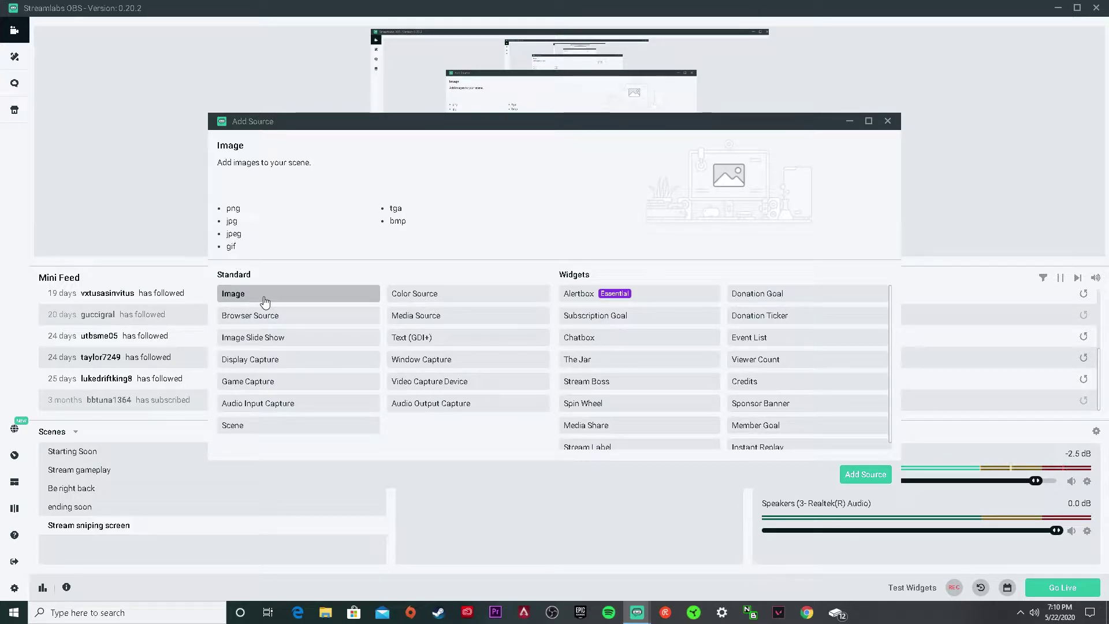
{"action": "left_click", "coordinate": [865, 473]}
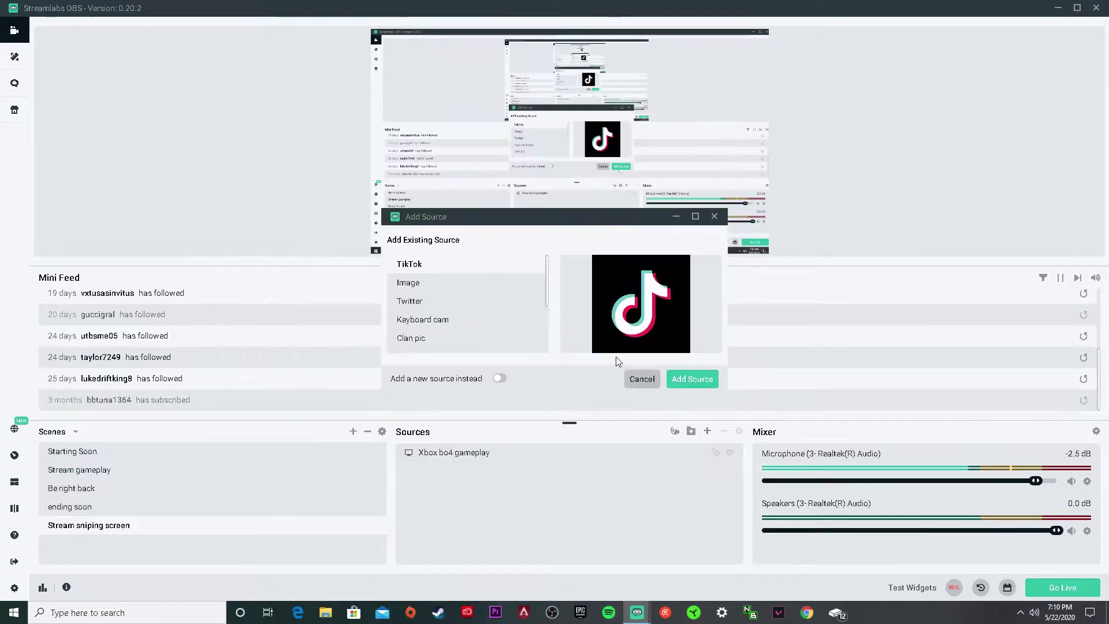
{"action": "left_click", "coordinate": [499, 379]}
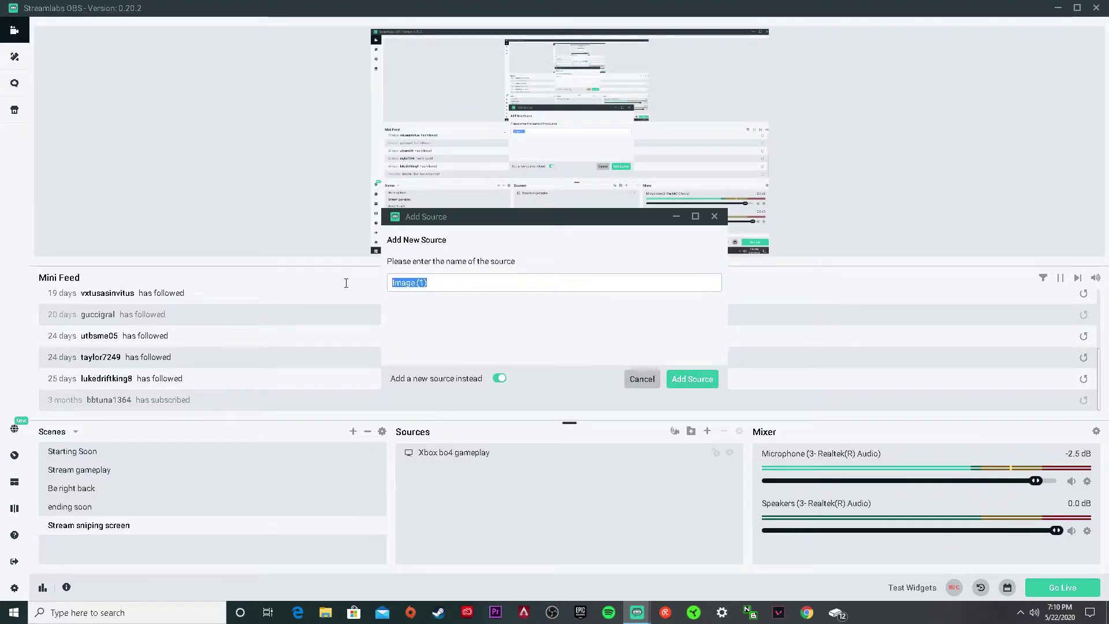
{"action": "left_click", "coordinate": [714, 218]}
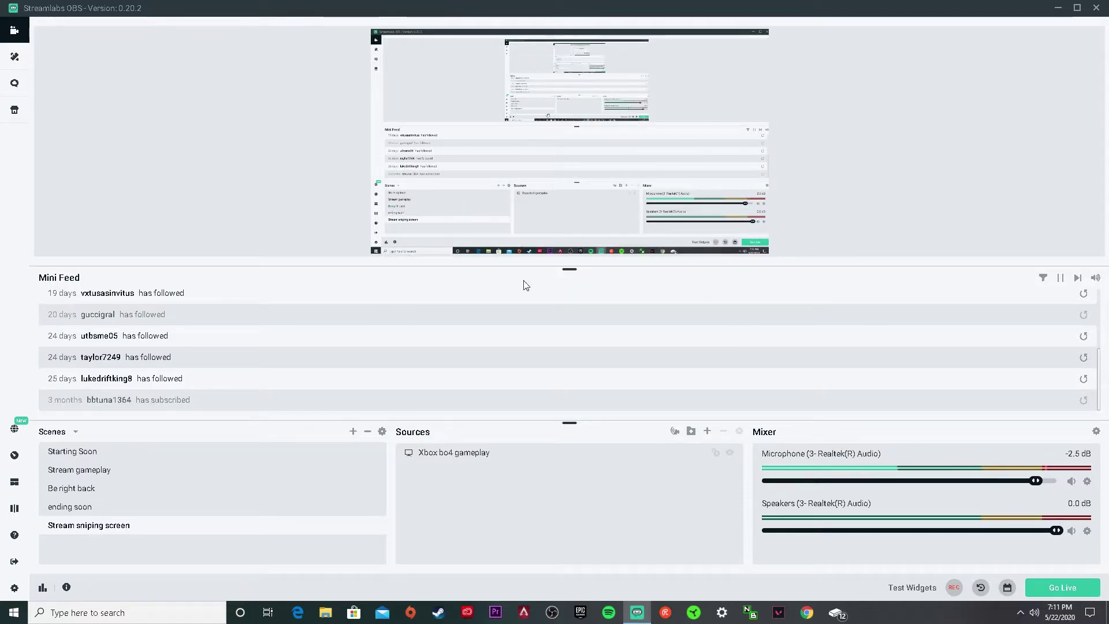
{"action": "left_click", "coordinate": [326, 612]}
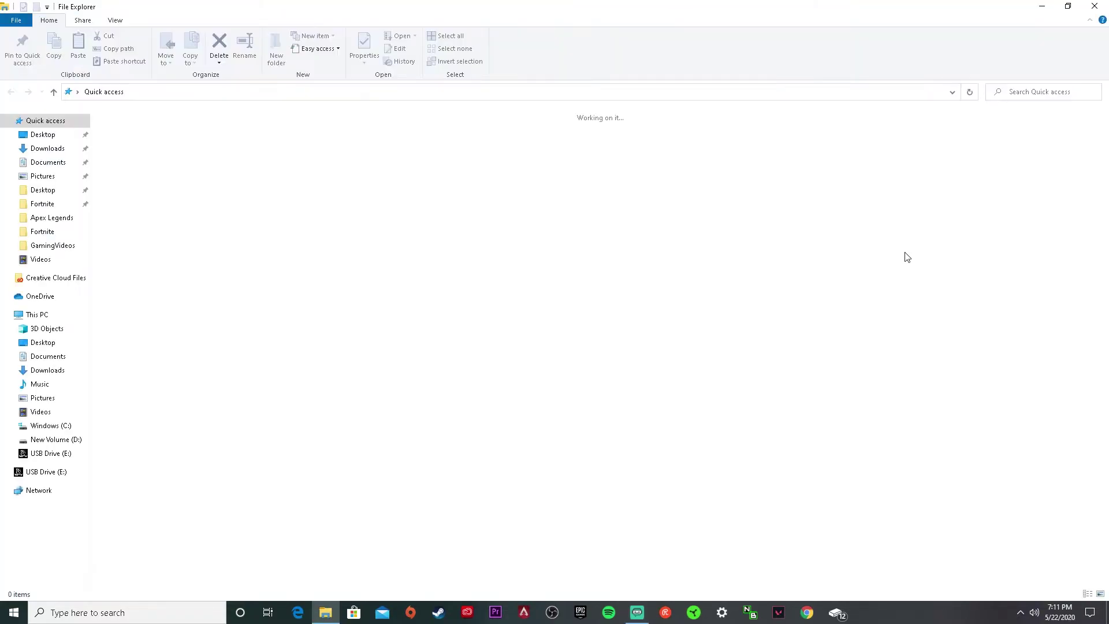
{"action": "left_click", "coordinate": [1101, 6]}
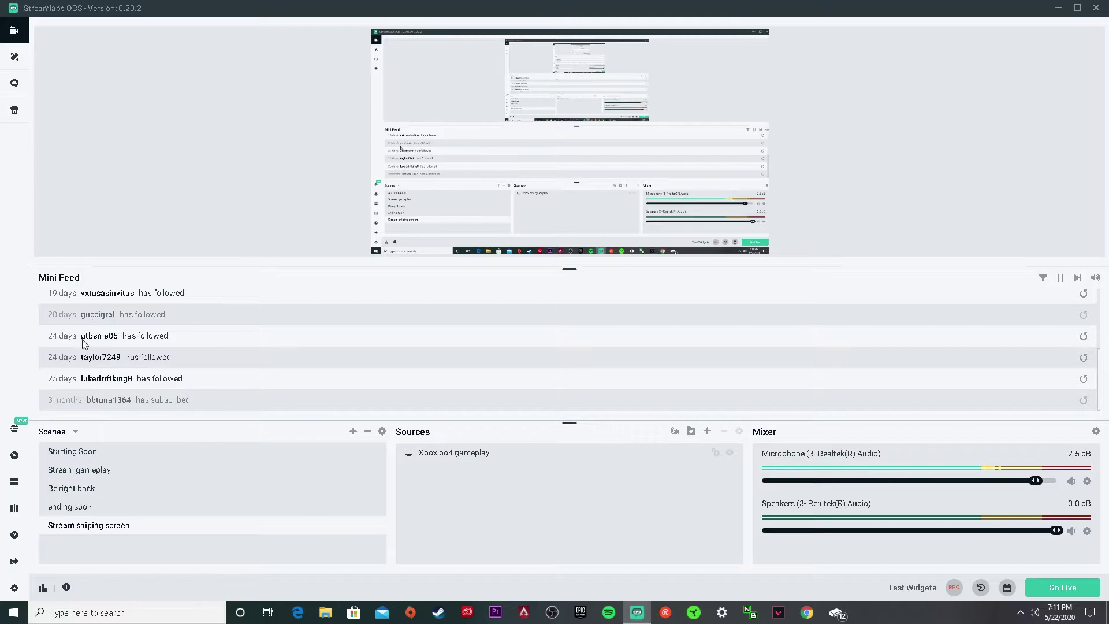
{"action": "scroll", "coordinate": [147, 342], "scroll_direction": "up", "scroll_amount": 3}
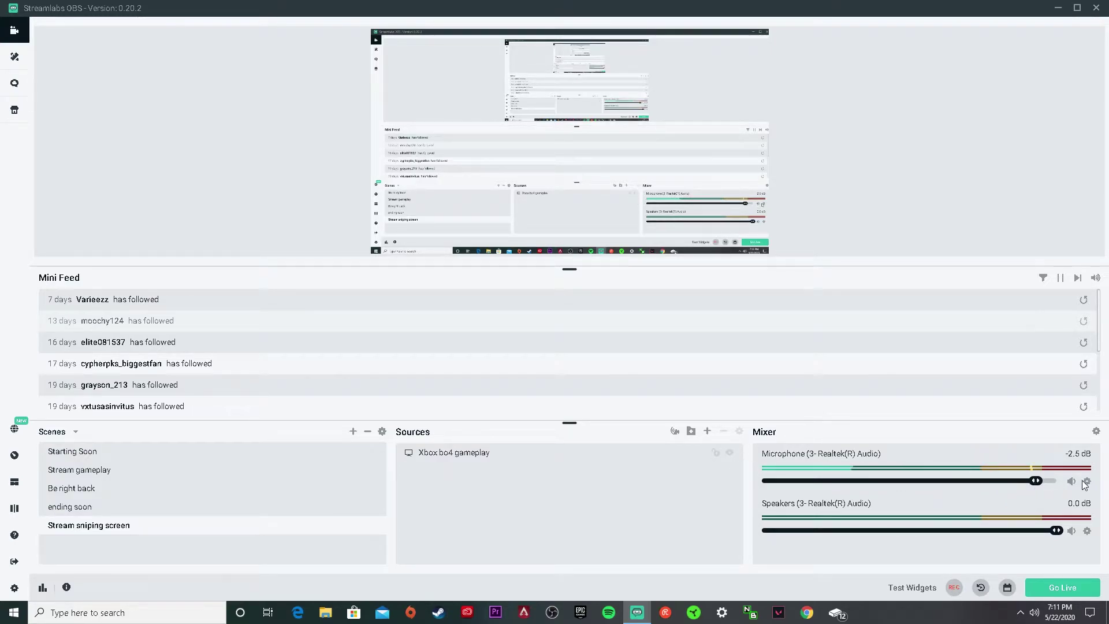
Step: Try the alternative interface layouts, and save the one with full-width Stream Display and Mini Feed above the Scene Selector, Source Selector and Audio Mixer
{"action": "left_click", "coordinate": [15, 481]}
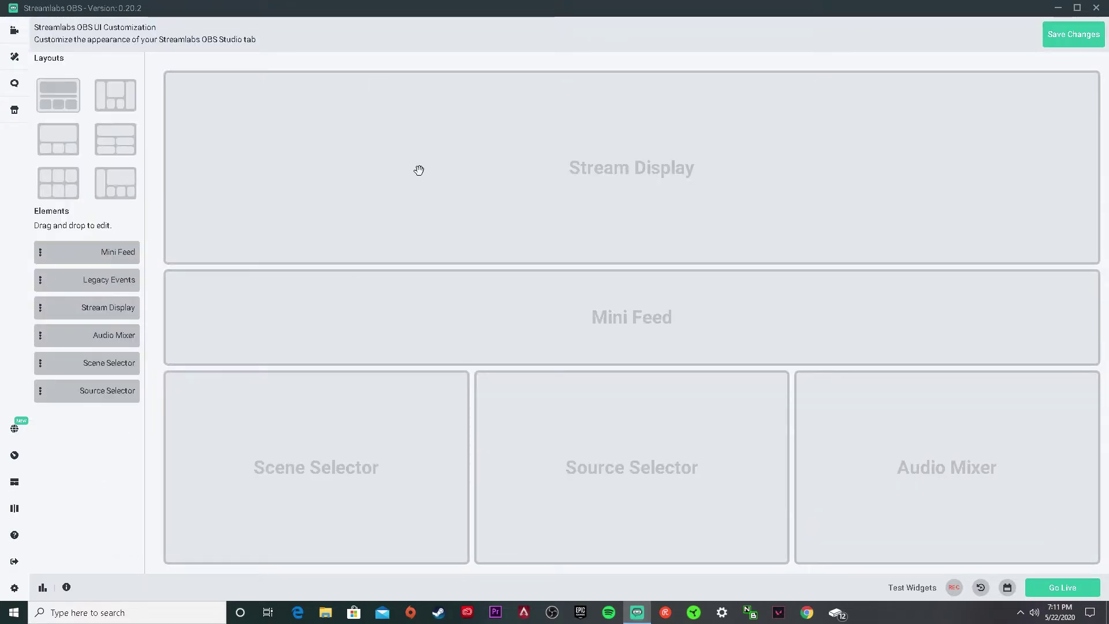
{"action": "left_click", "coordinate": [120, 109]}
{"action": "left_click", "coordinate": [111, 149]}
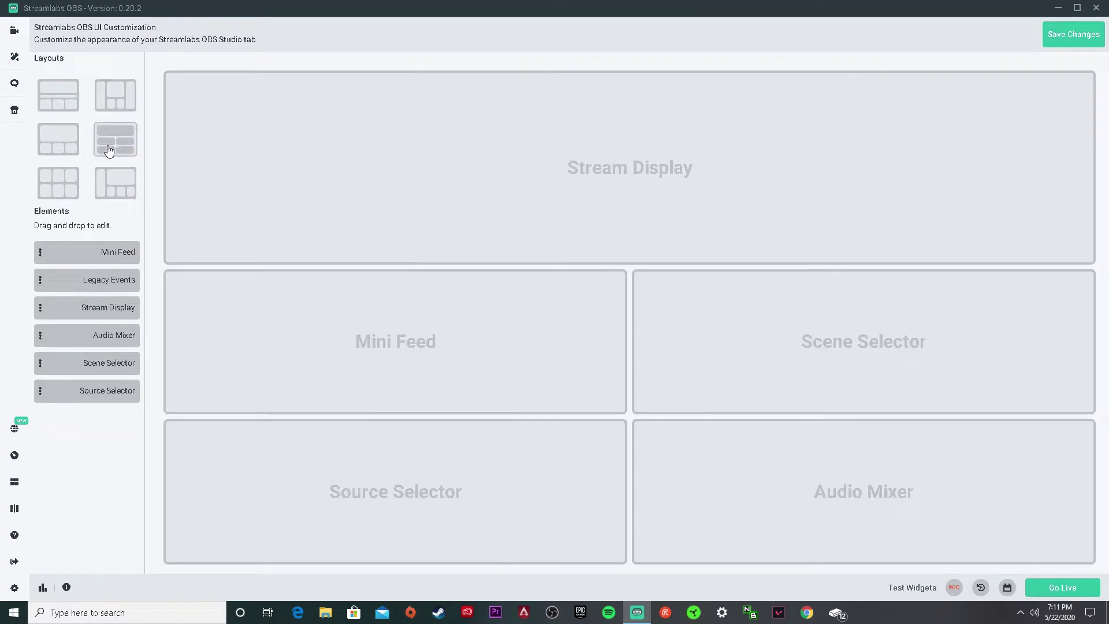
{"action": "left_click", "coordinate": [58, 151]}
{"action": "left_click", "coordinate": [55, 192]}
{"action": "left_click", "coordinate": [112, 199]}
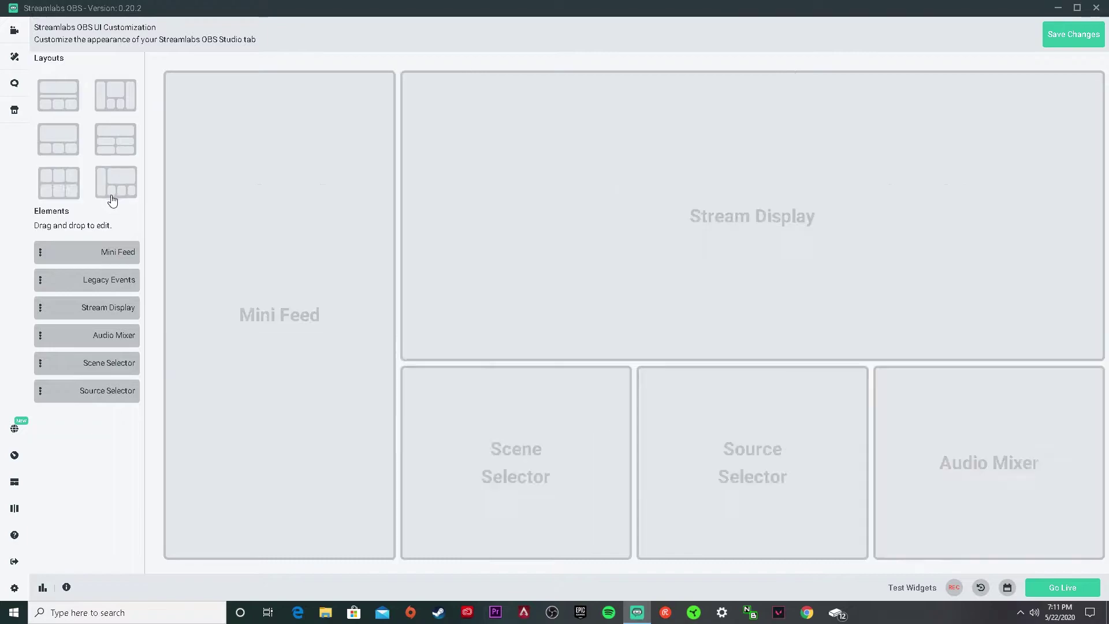
{"action": "left_click", "coordinate": [66, 199]}
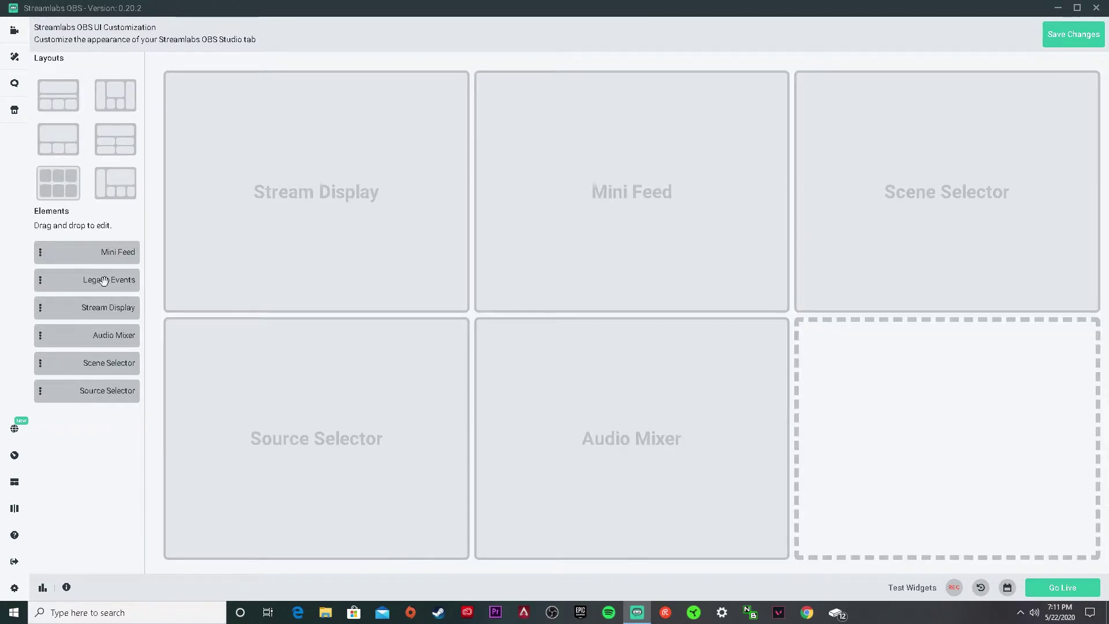
{"action": "left_click_drag", "start_coordinate": [135, 287], "coordinate": [75, 263]}
{"action": "left_click", "coordinate": [116, 97]}
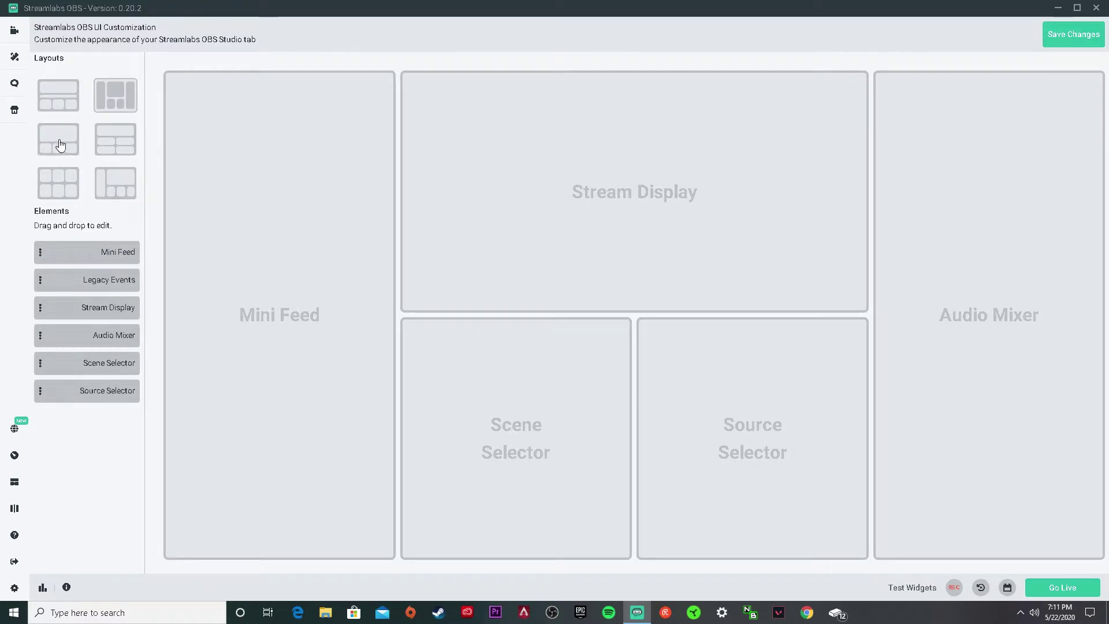
{"action": "left_click", "coordinate": [67, 107]}
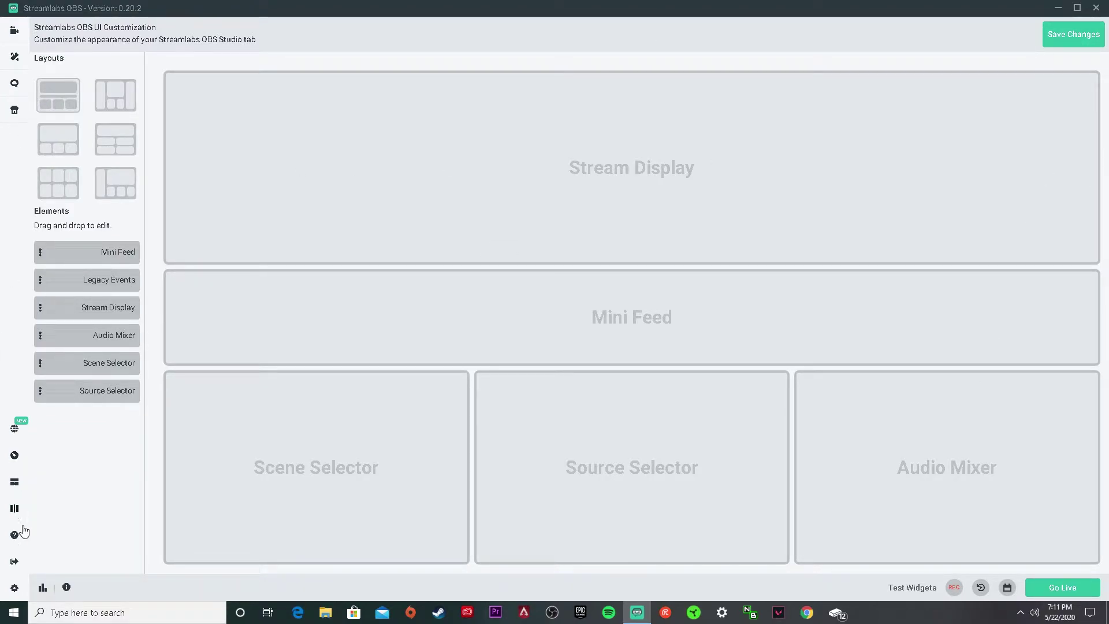
{"action": "left_click", "coordinate": [1060, 37]}
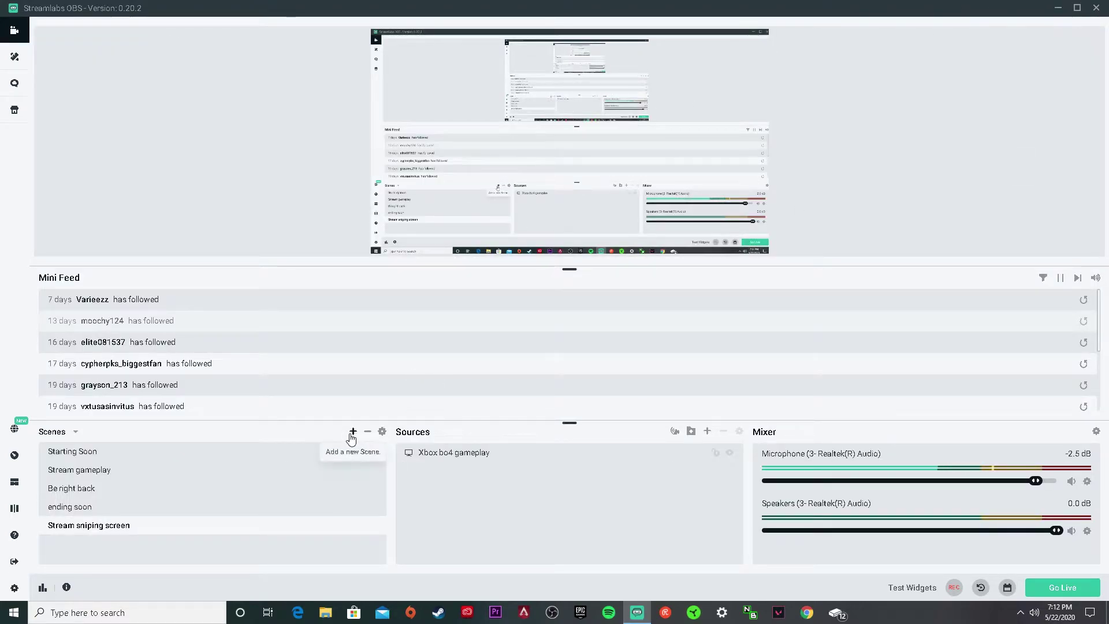
Step: Examine the standard and widget sources available for the Stream sniping screen scene without adding one
{"action": "left_click", "coordinate": [707, 433]}
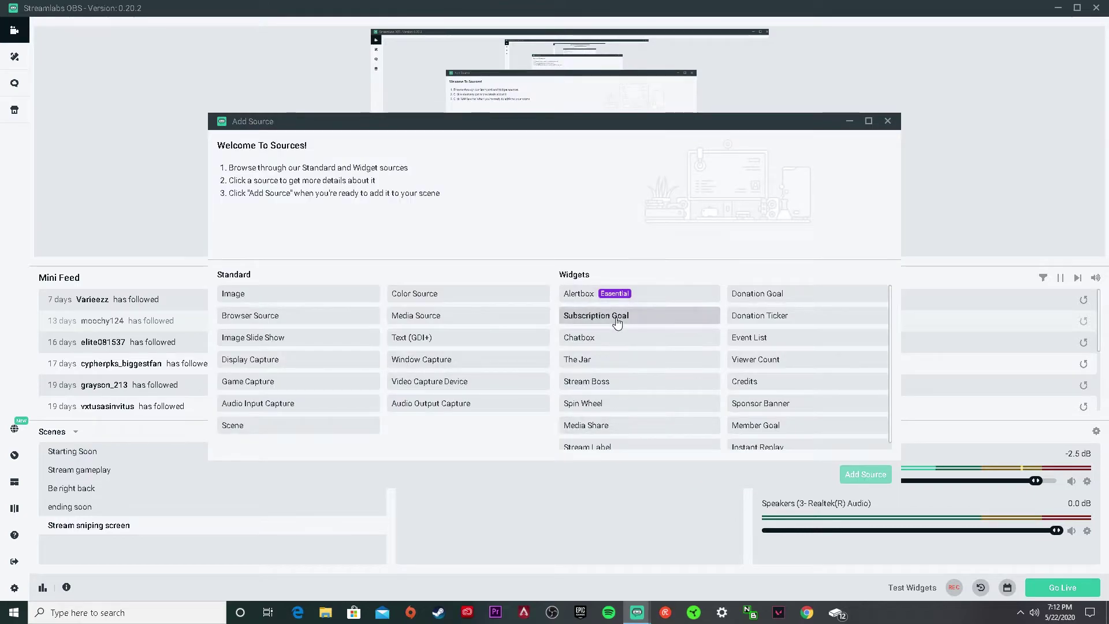
{"action": "scroll", "coordinate": [660, 319], "scroll_direction": "down", "scroll_amount": 1}
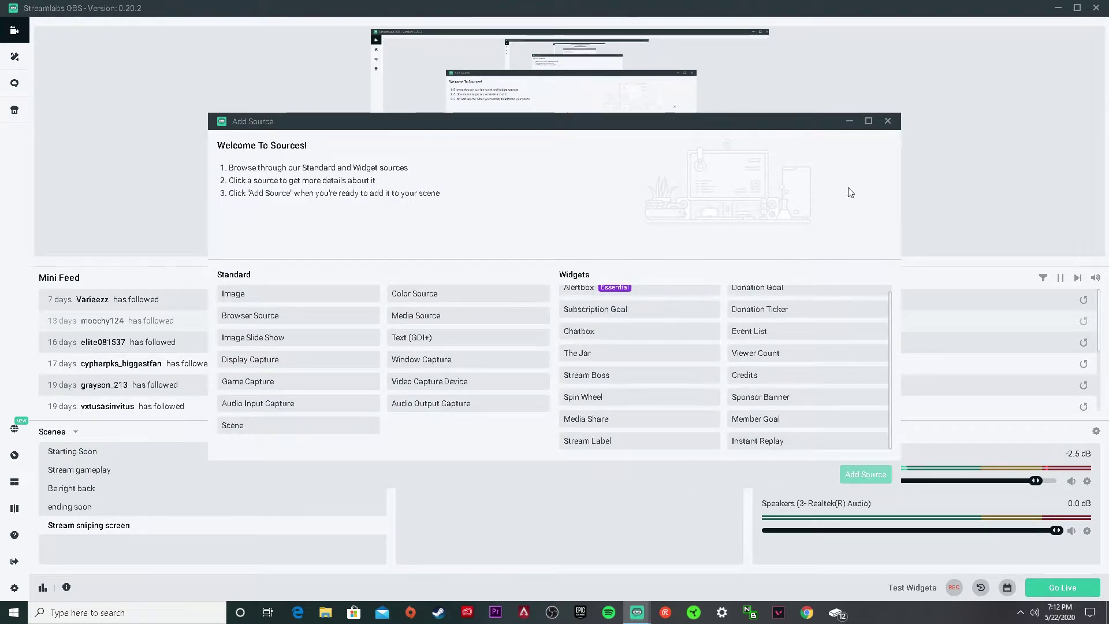
{"action": "left_click", "coordinate": [888, 121]}
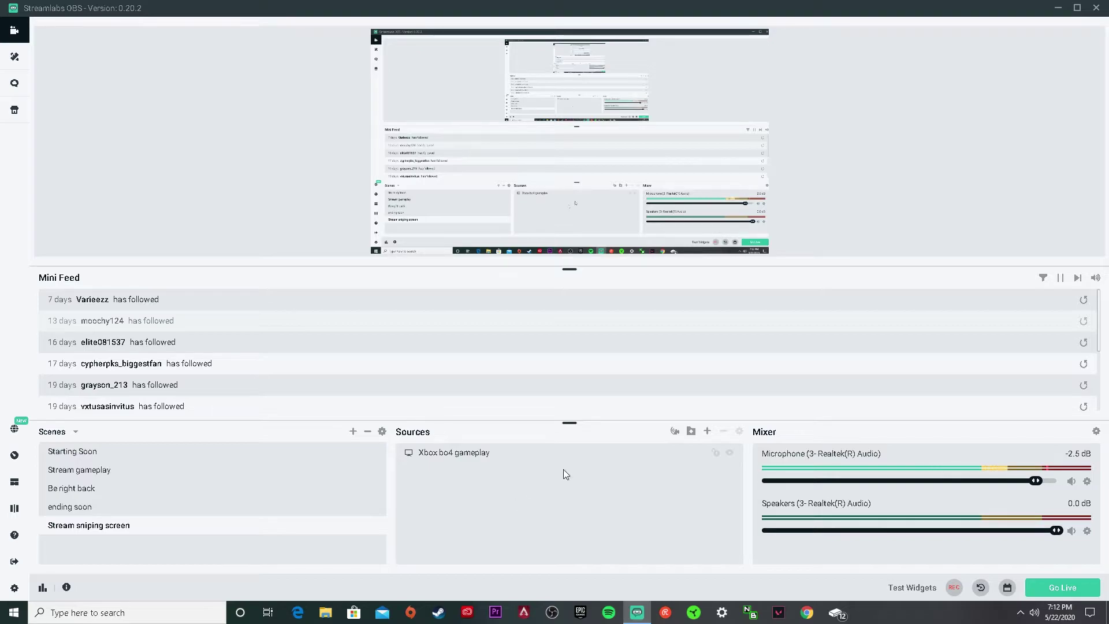
{"action": "left_click", "coordinate": [707, 431]}
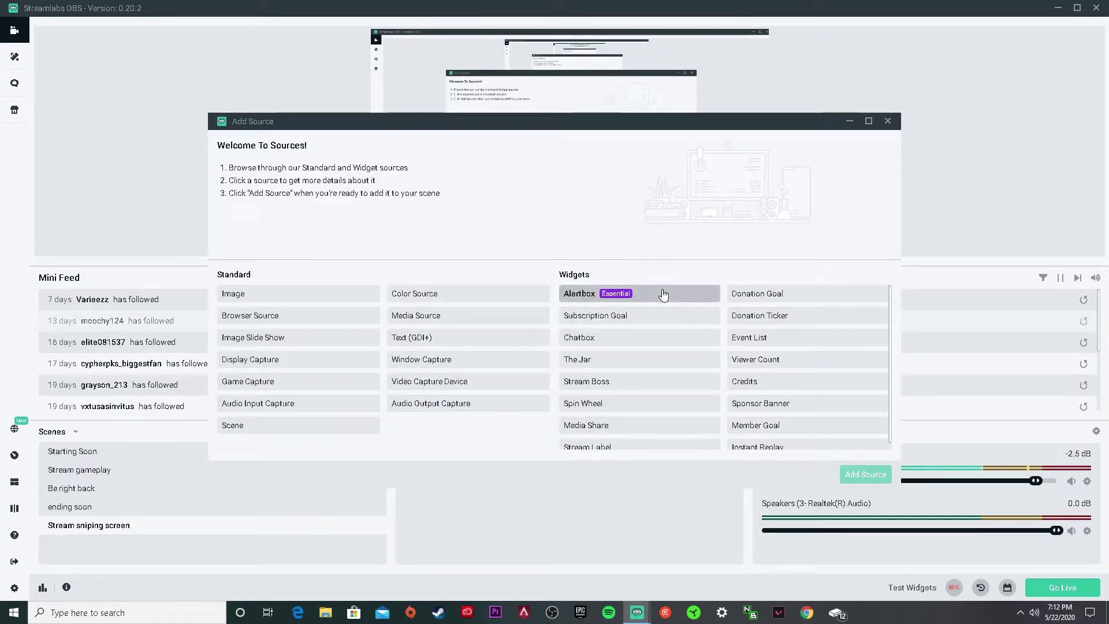
{"action": "scroll", "coordinate": [636, 359], "scroll_direction": "down", "scroll_amount": 1}
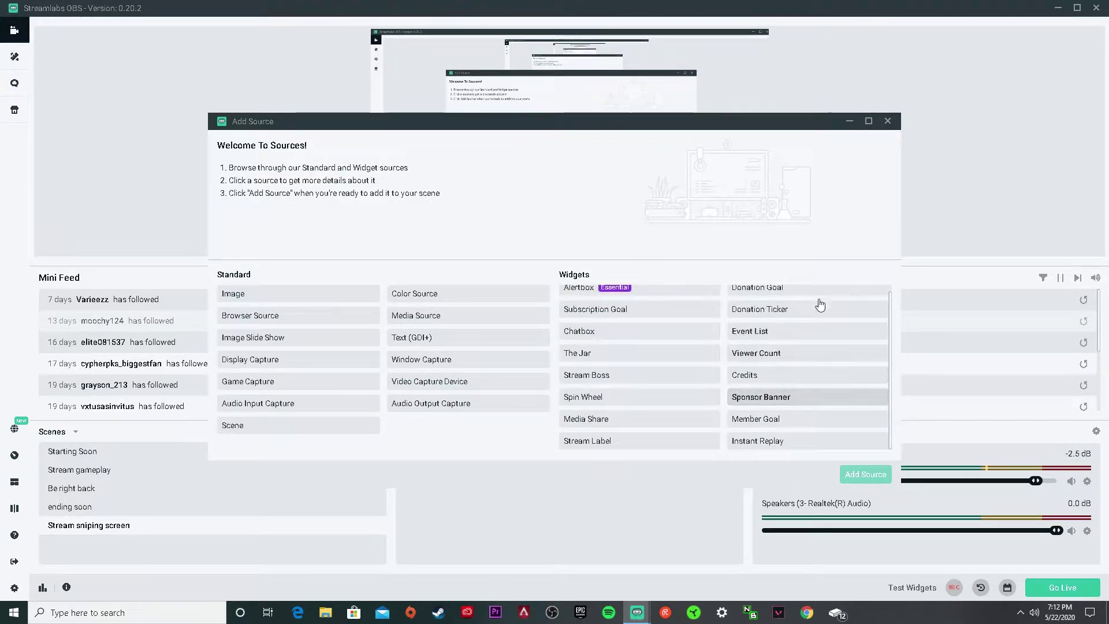
{"action": "left_click", "coordinate": [887, 122]}
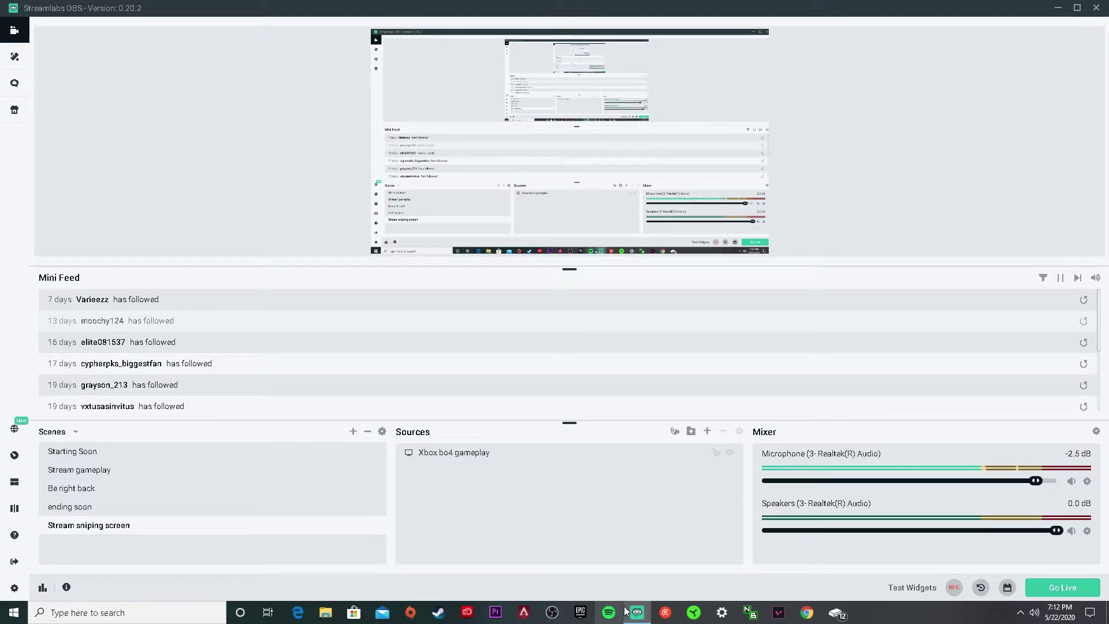
Step: Switch to the Stream gameplay scene and test its Alert Box with a Subscriber alert
{"action": "left_click", "coordinate": [508, 55]}
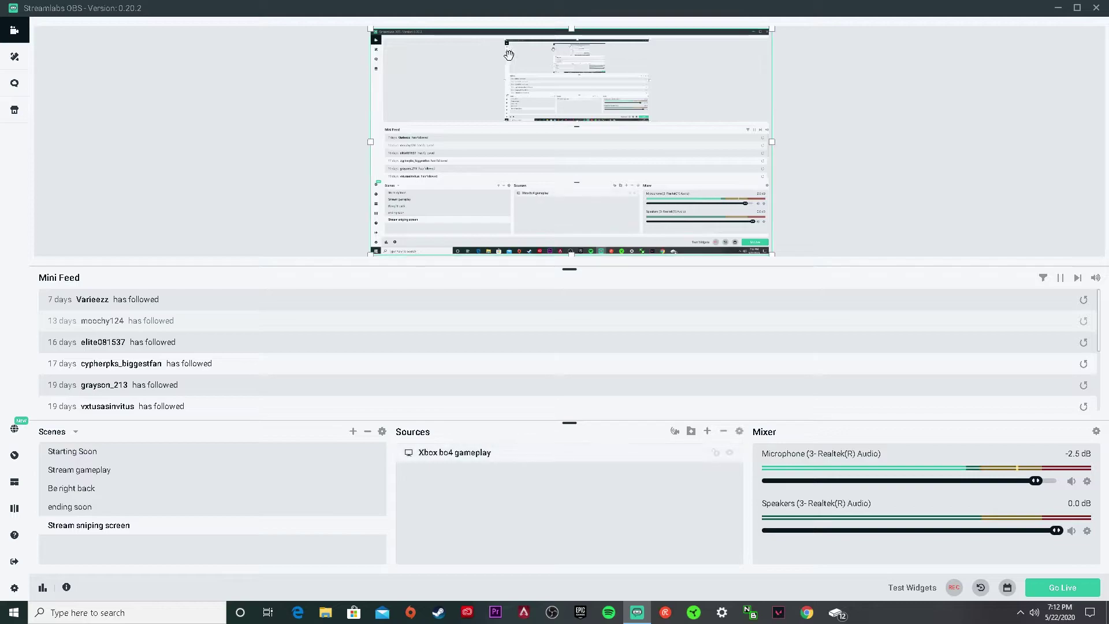
{"action": "left_click", "coordinate": [90, 470]}
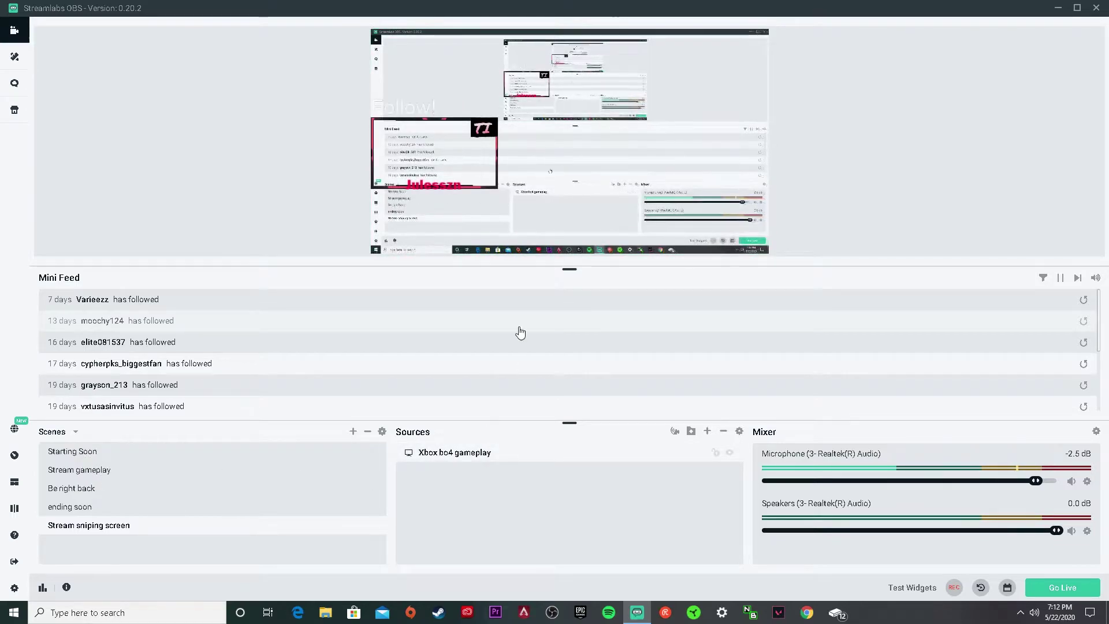
{"action": "left_click", "coordinate": [502, 65]}
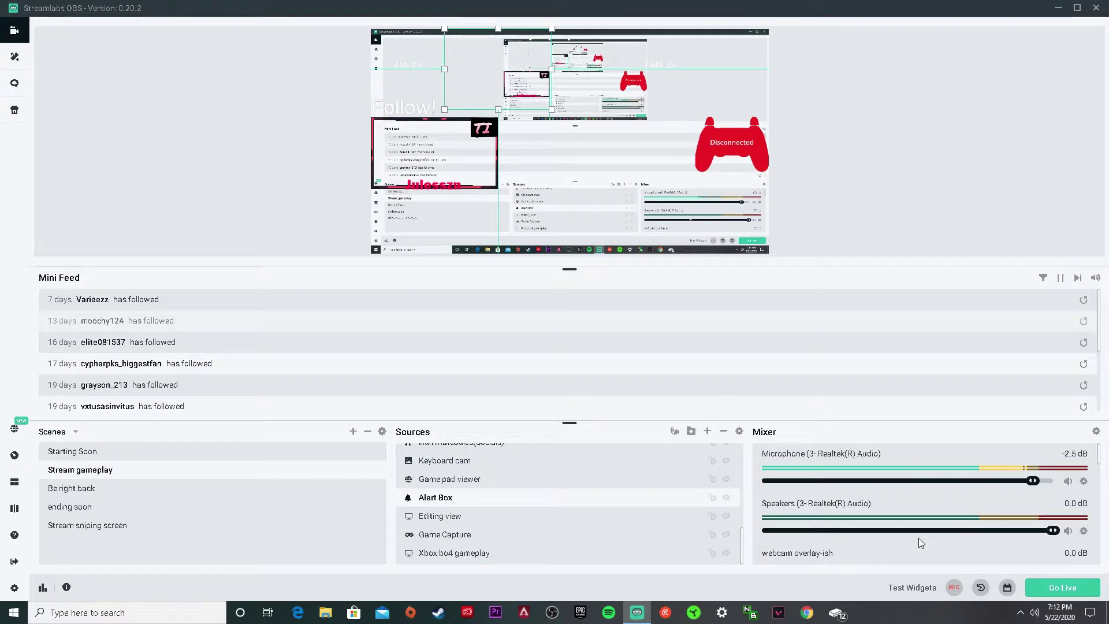
{"action": "left_click", "coordinate": [913, 587]}
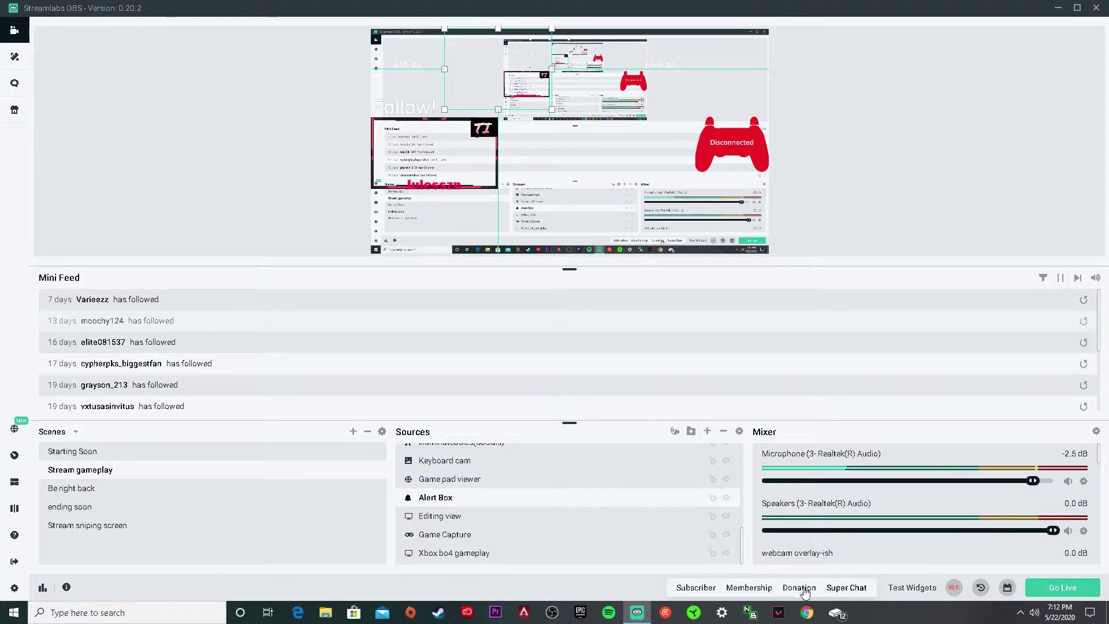
{"action": "left_click", "coordinate": [710, 590]}
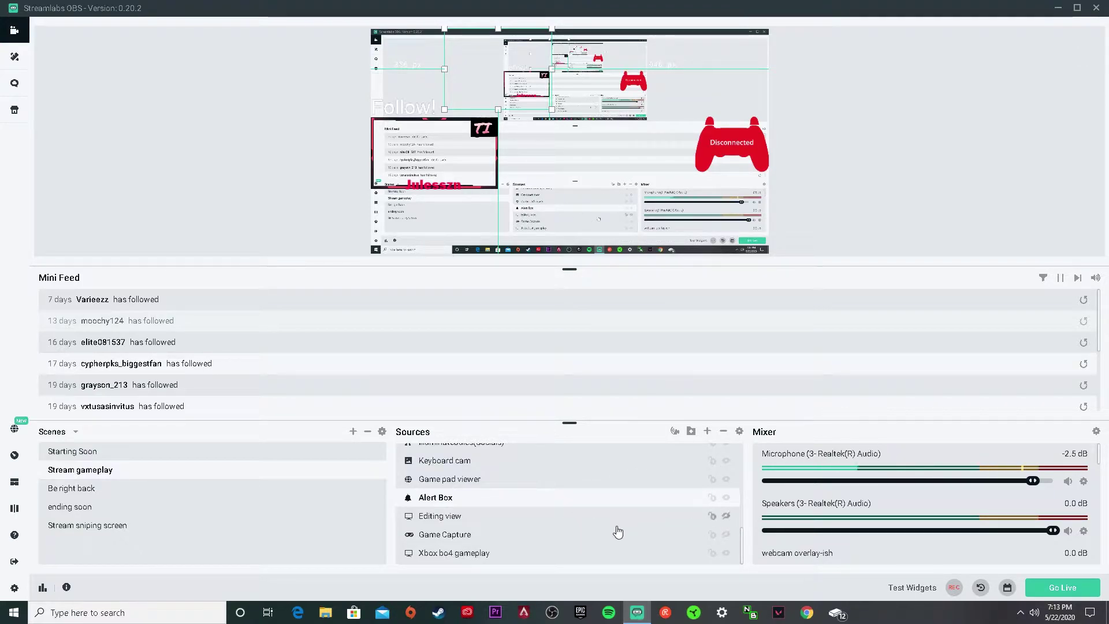
Step: Select the Follow! text on the canvas and view the Text (GDI+) description among the available sources without adding one
{"action": "left_click", "coordinate": [809, 156]}
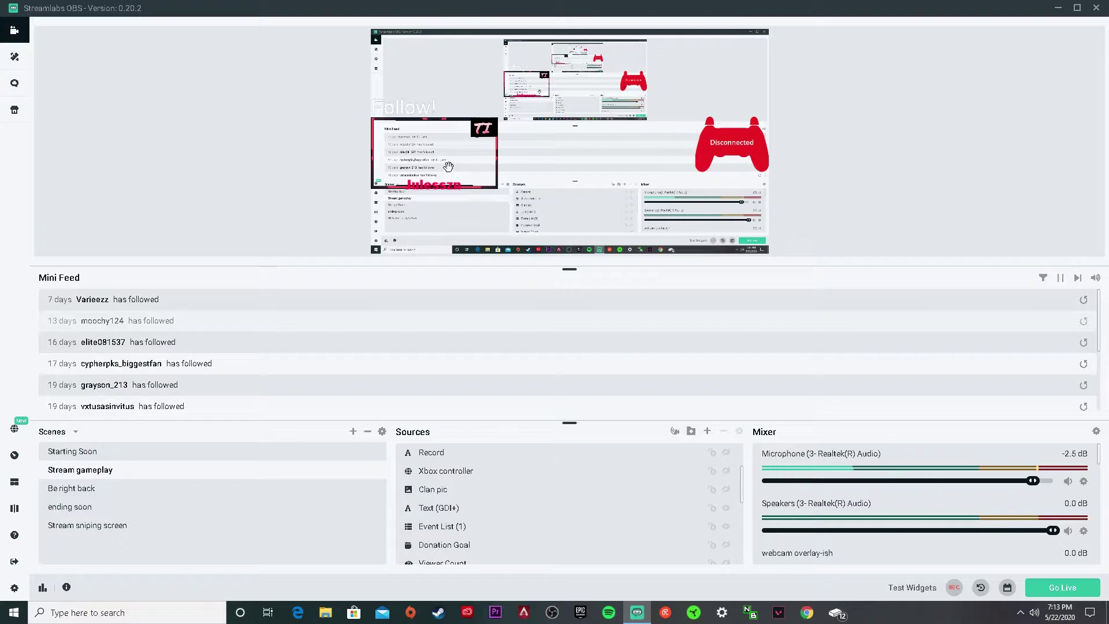
{"action": "left_click", "coordinate": [401, 107]}
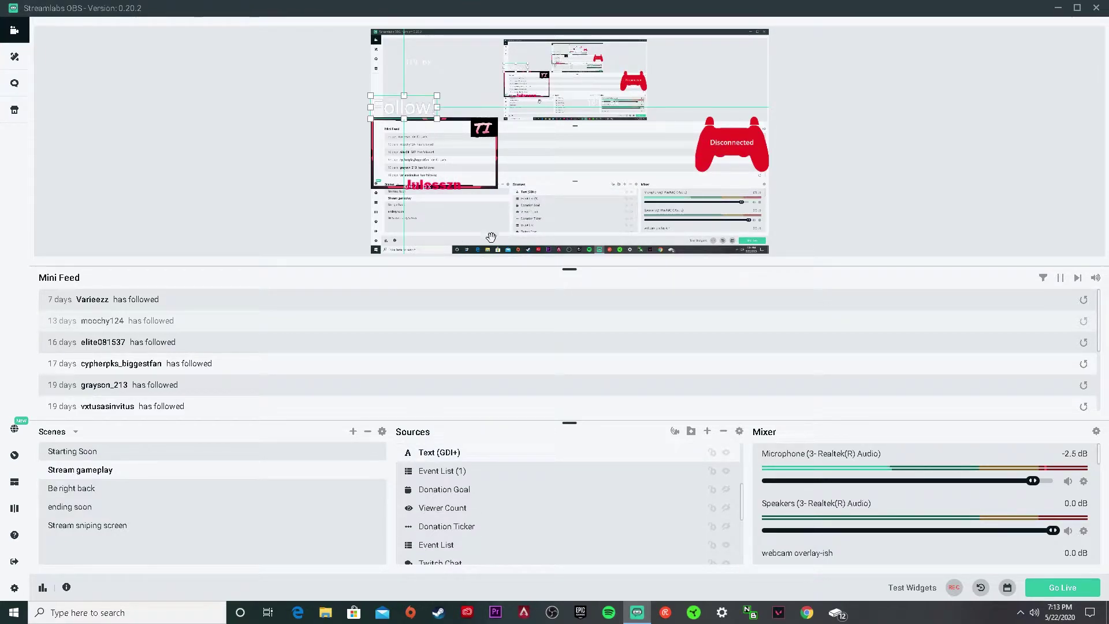
{"action": "left_click", "coordinate": [707, 432]}
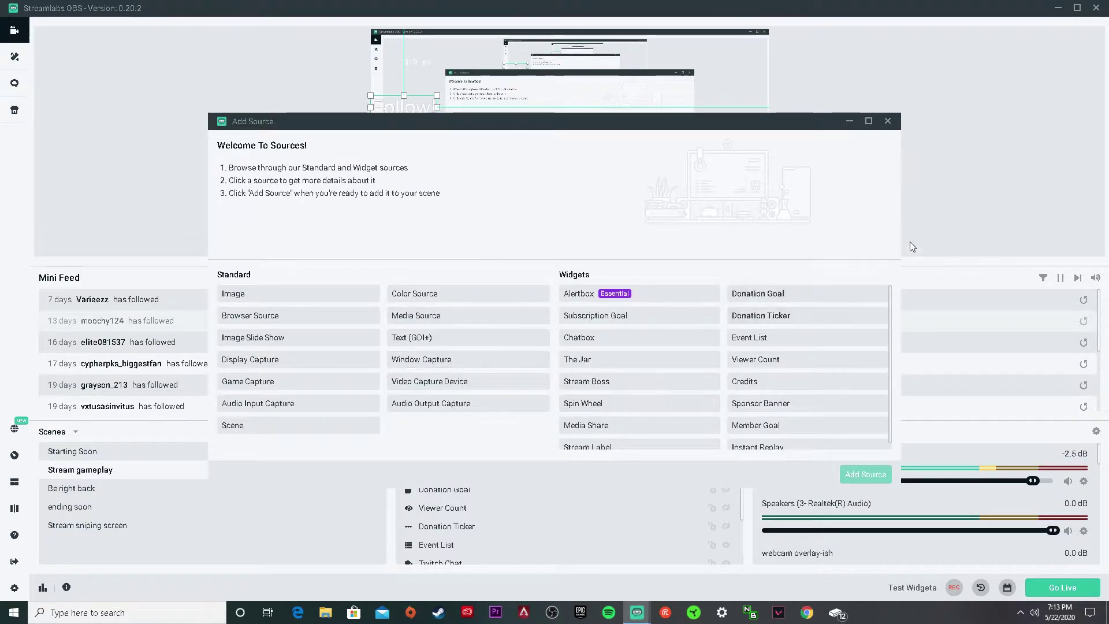
{"action": "left_click", "coordinate": [889, 124]}
{"action": "left_click", "coordinate": [708, 431]}
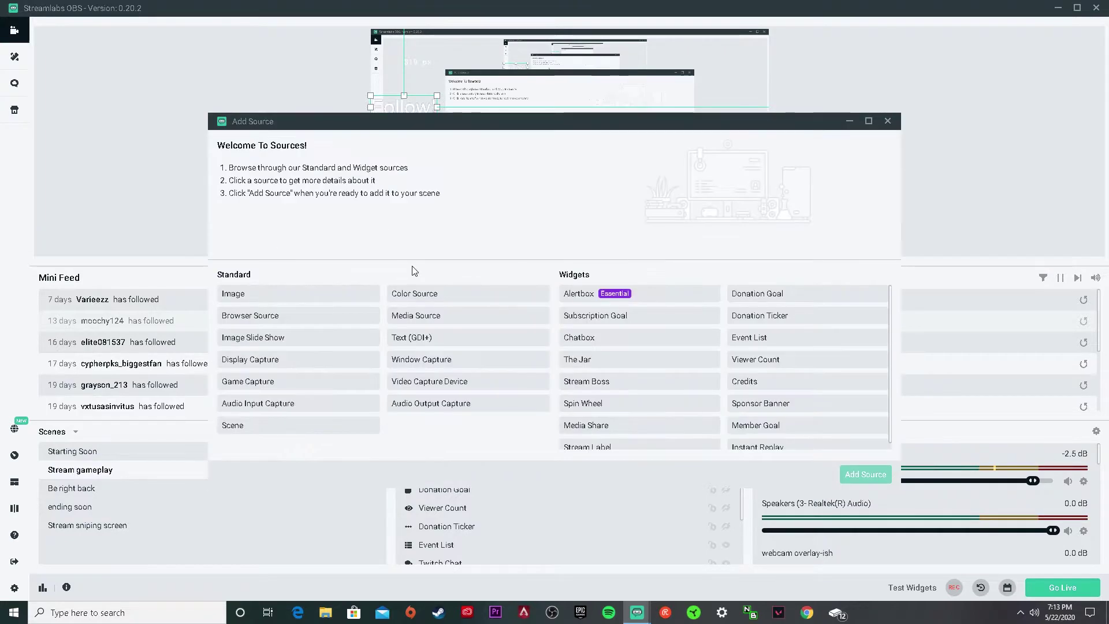
{"action": "left_click", "coordinate": [428, 341]}
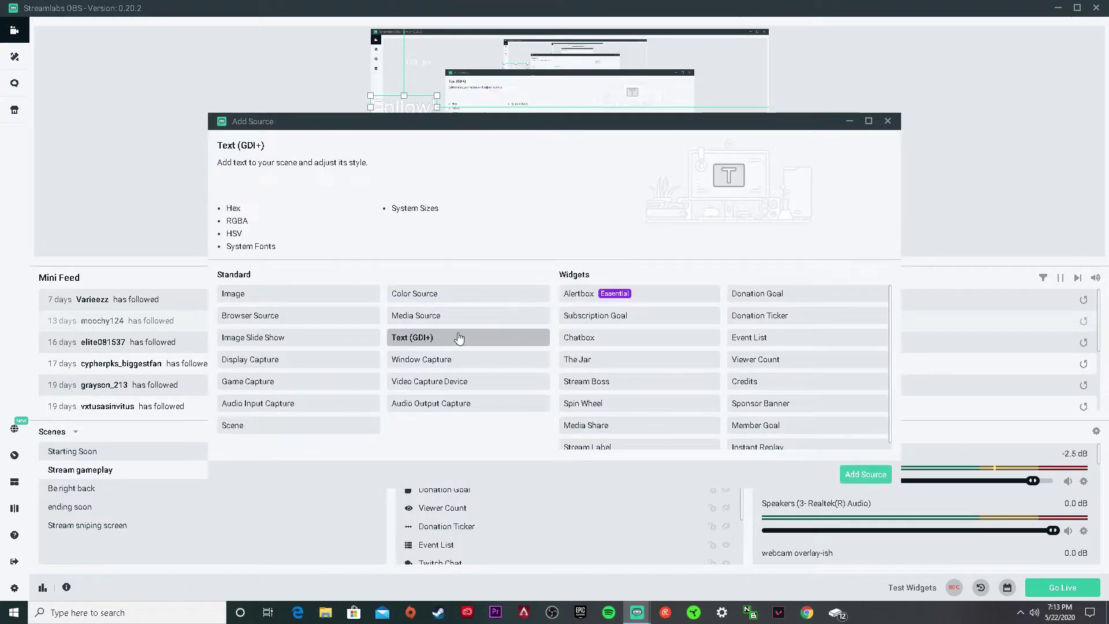
{"action": "left_click", "coordinate": [888, 121]}
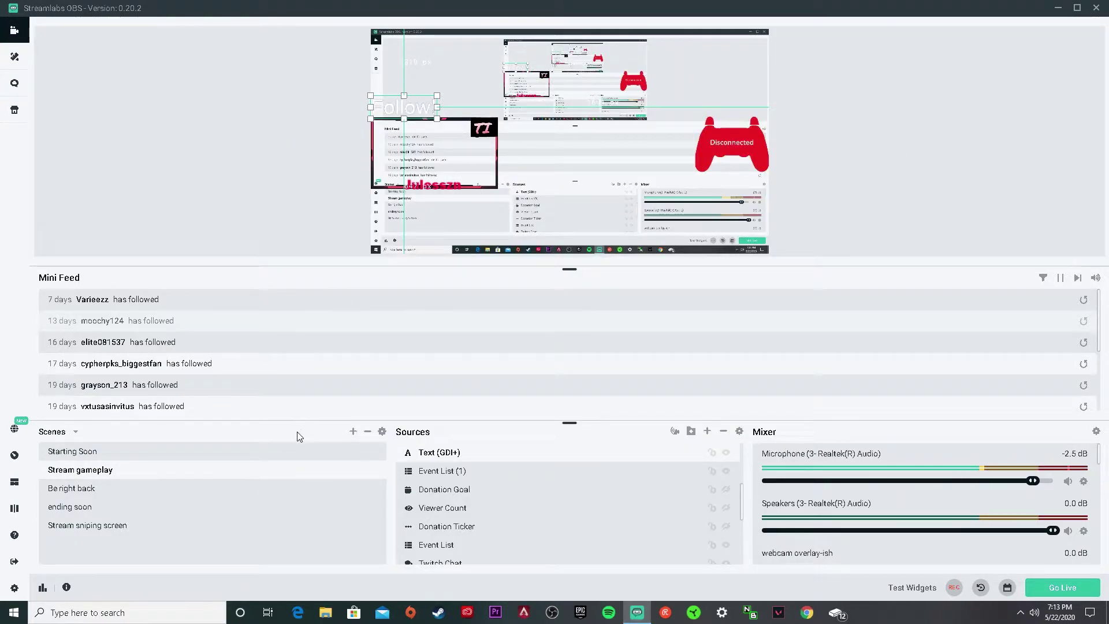
Step: View the Stream sniping screen scene, return to Stream gameplay, and add a new Text (GDI+) source there instead of reusing an existing one
{"action": "left_click", "coordinate": [206, 526]}
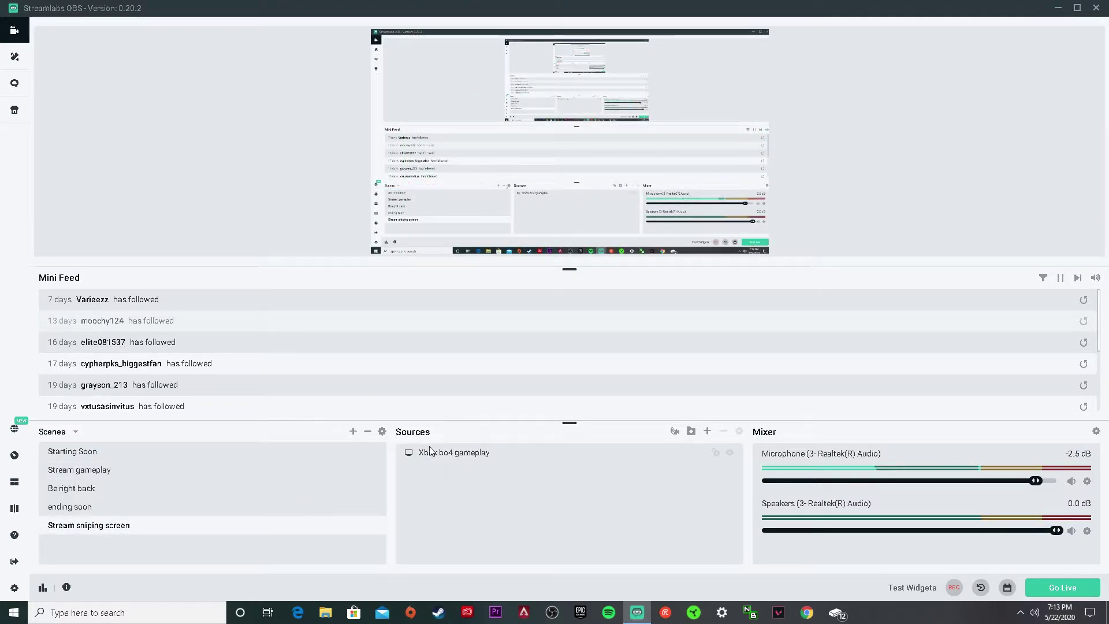
{"action": "left_click", "coordinate": [258, 474]}
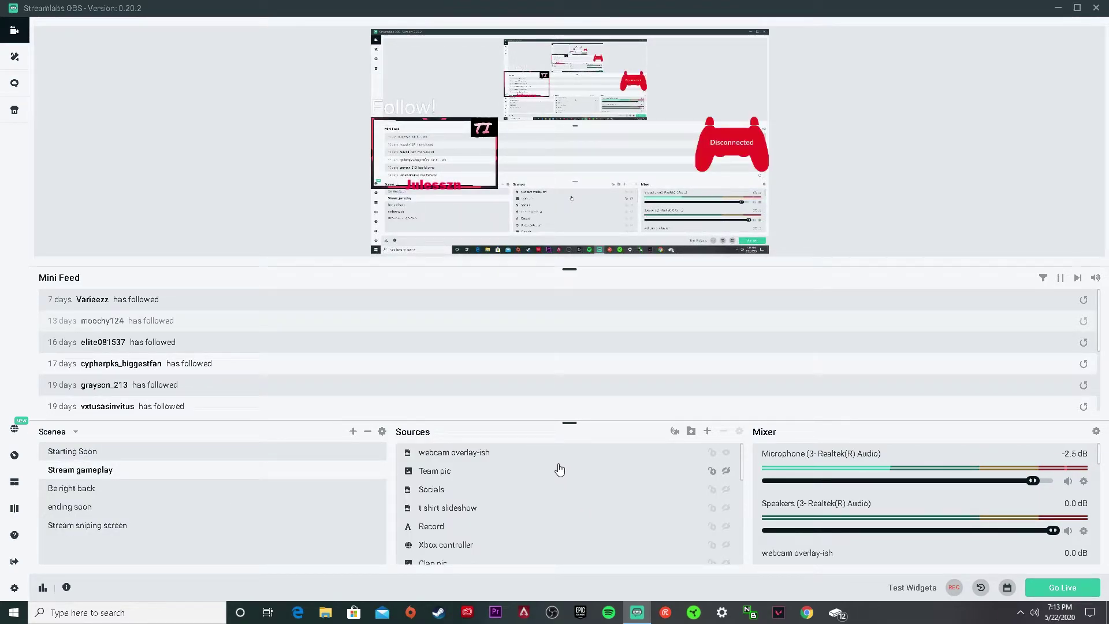
{"action": "left_click", "coordinate": [708, 431]}
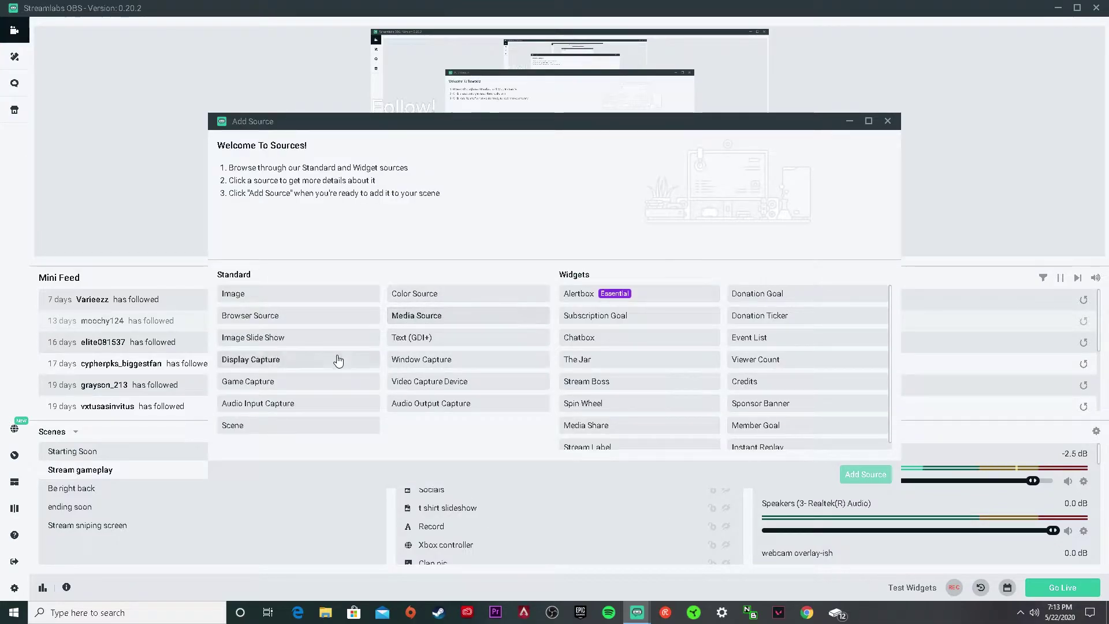
{"action": "left_click", "coordinate": [431, 336]}
{"action": "left_click", "coordinate": [865, 475]}
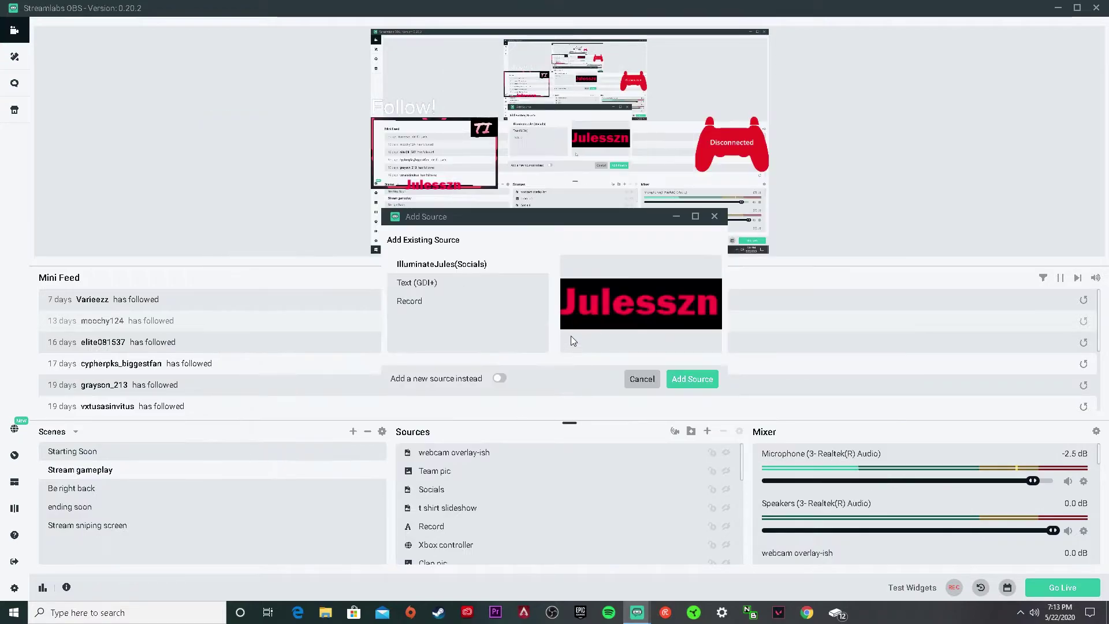
{"action": "left_click", "coordinate": [501, 380]}
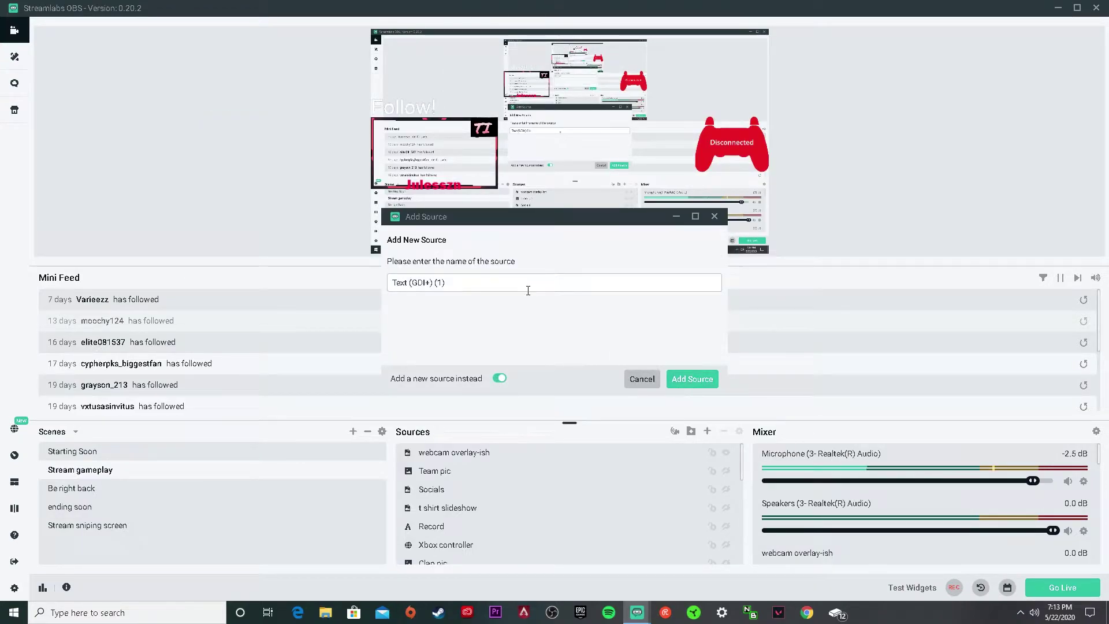
{"action": "left_click", "coordinate": [693, 379]}
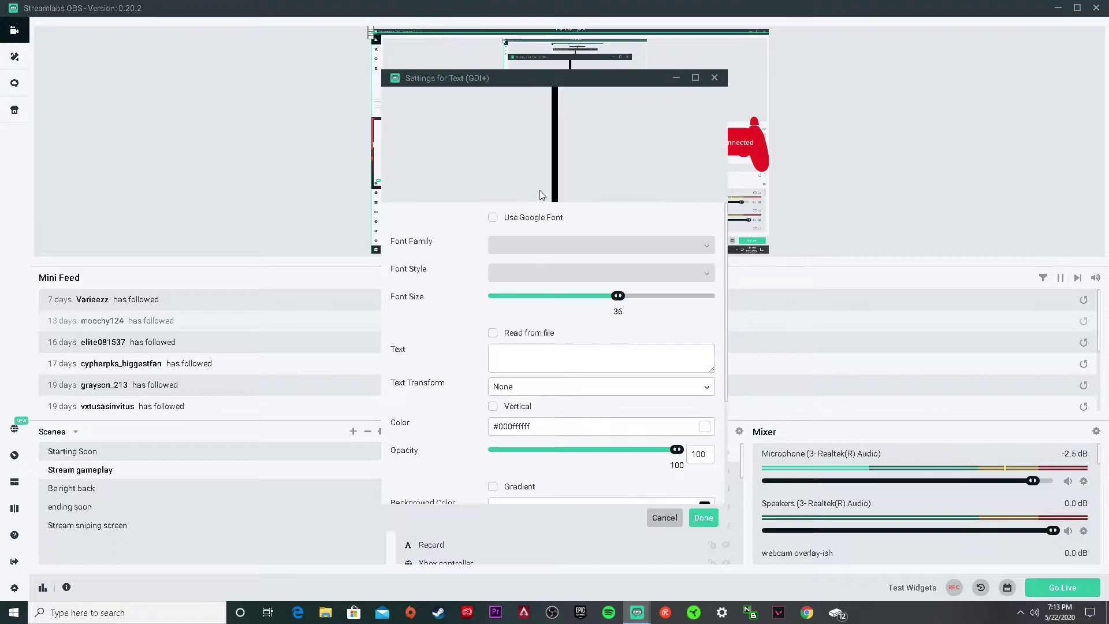
Step: Try the Google Font option on the new text source, turn it off again, and enter Tutorial! as the text
{"action": "left_click", "coordinate": [562, 252]}
{"action": "left_click", "coordinate": [519, 221]}
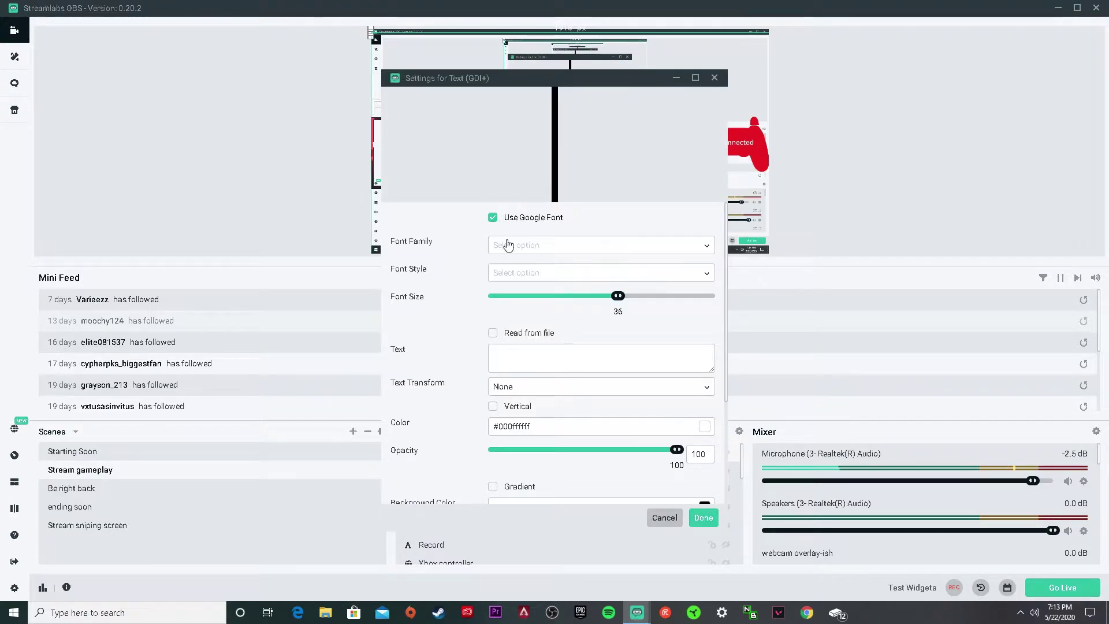
{"action": "left_click", "coordinate": [495, 218]}
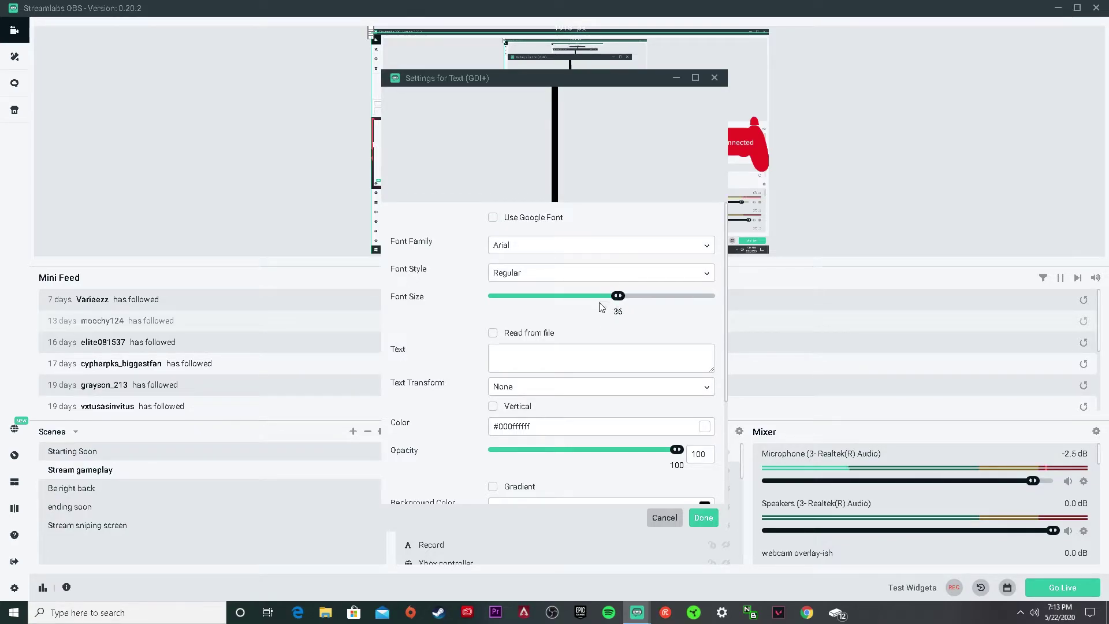
{"action": "left_click", "coordinate": [566, 358]}
{"action": "type", "text": "Tur"}
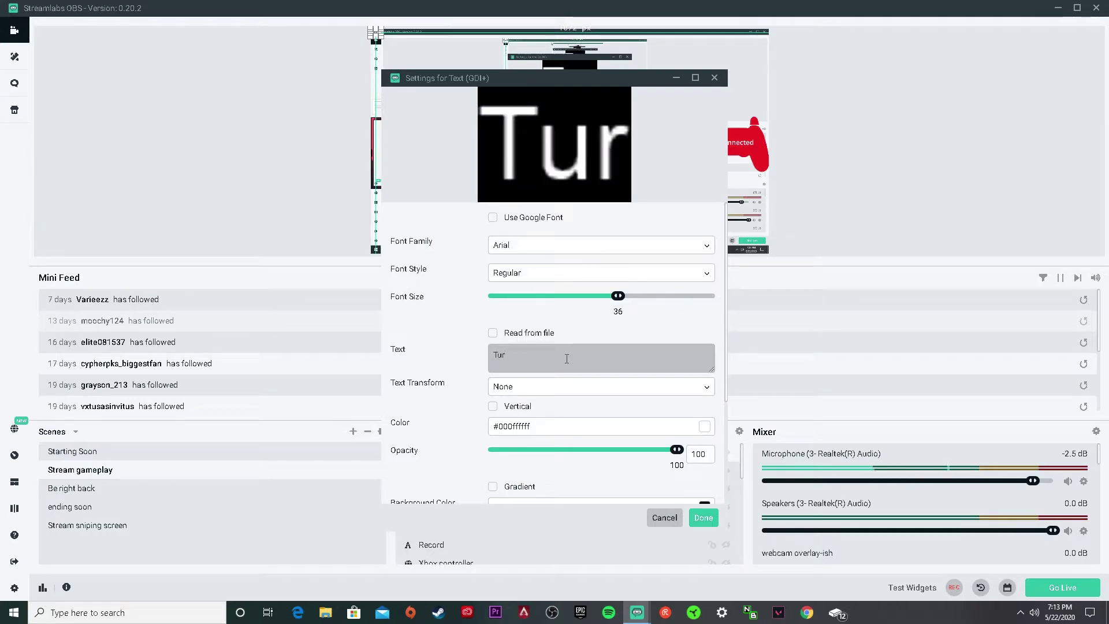
{"action": "key", "text": "BackSpace"}
{"action": "type", "text": "to"}
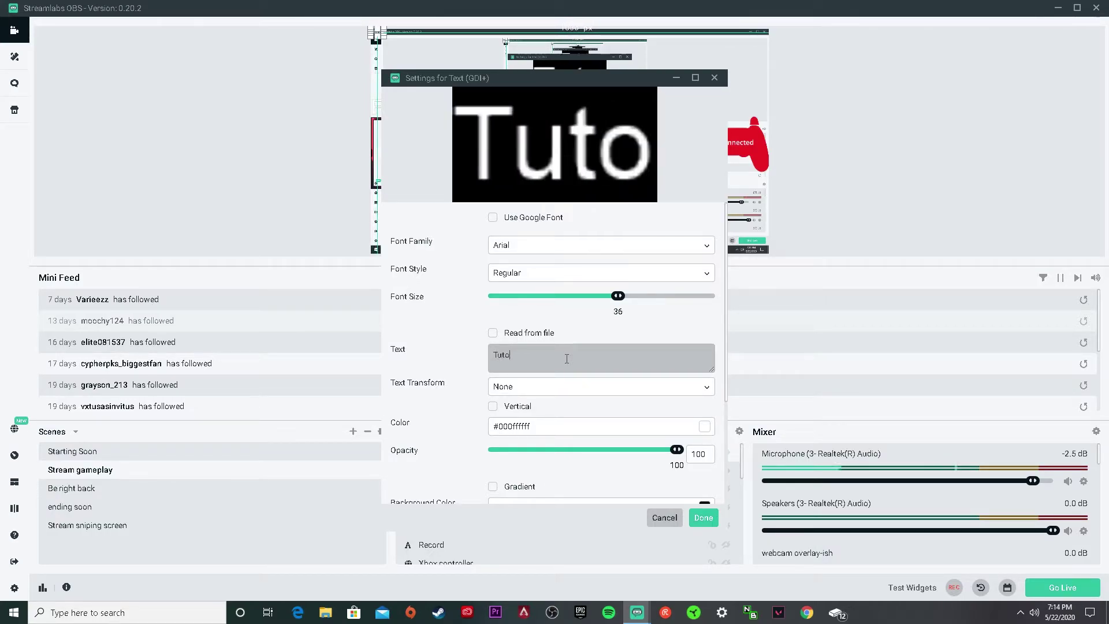
{"action": "type", "text": "rial!"}
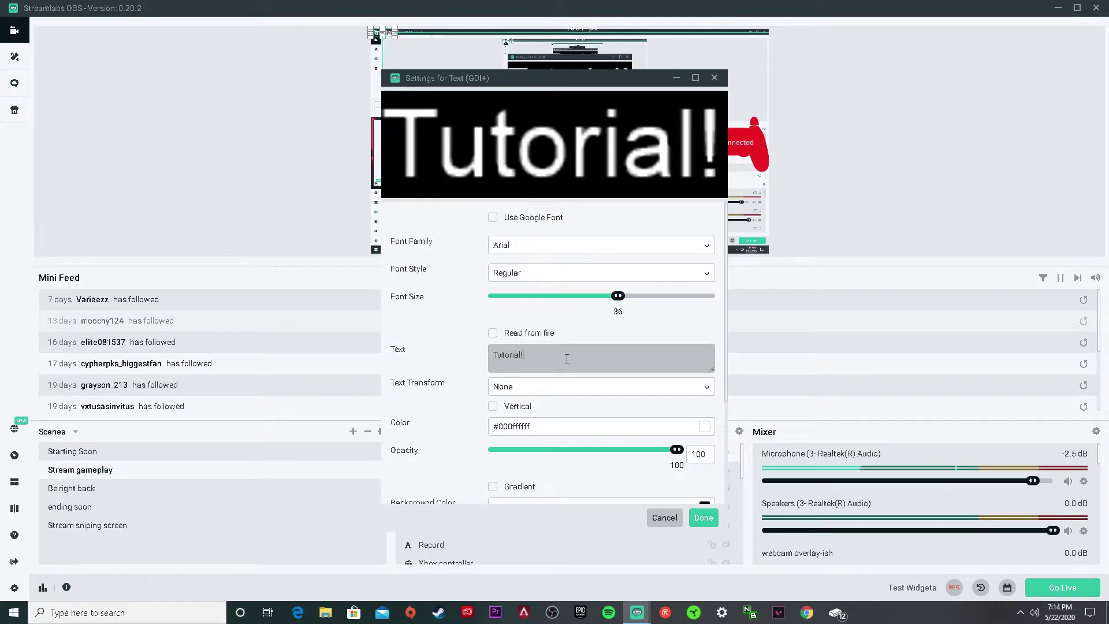
Step: Keep Arial as the font for the Tutorial! text, set its font size to 288, and close its settings
{"action": "left_click", "coordinate": [558, 247]}
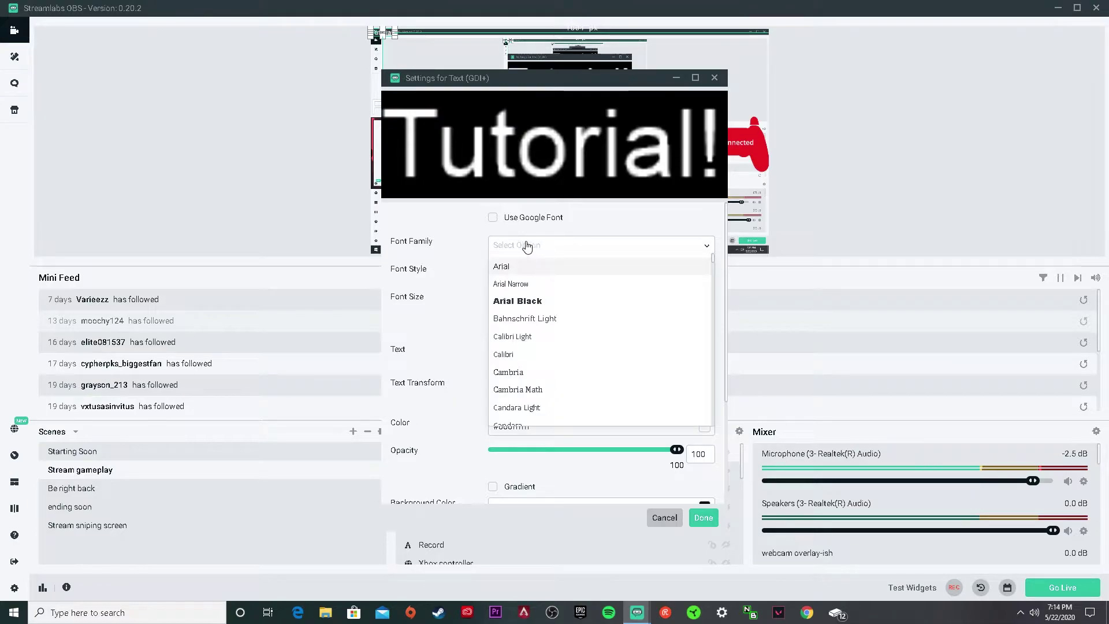
{"action": "left_click", "coordinate": [682, 266]}
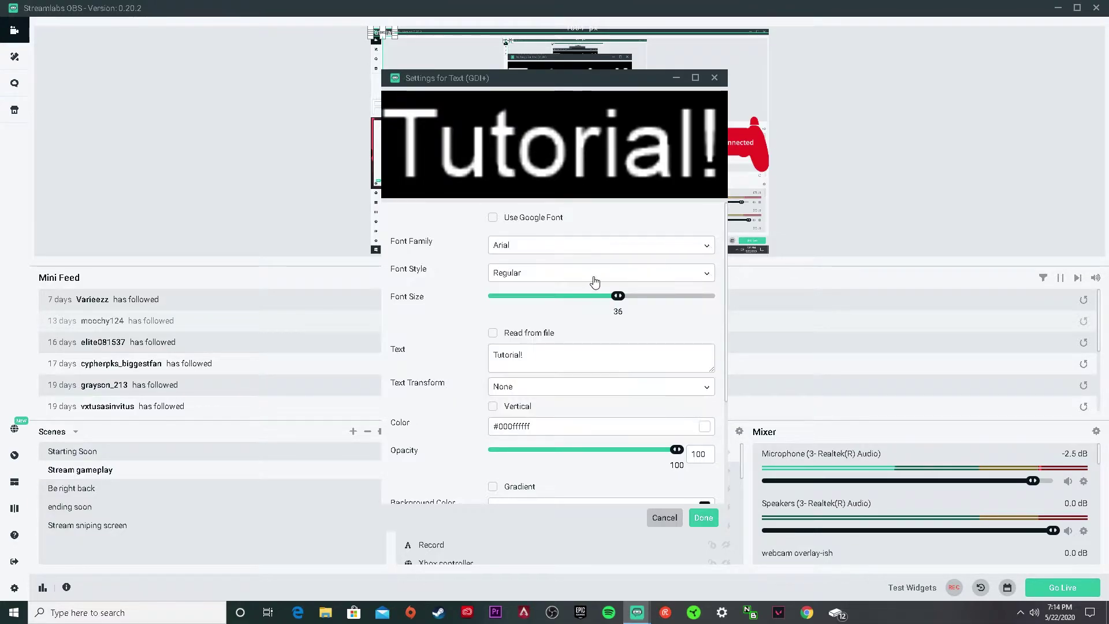
{"action": "left_click_drag", "start_coordinate": [616, 302], "coordinate": [721, 310]}
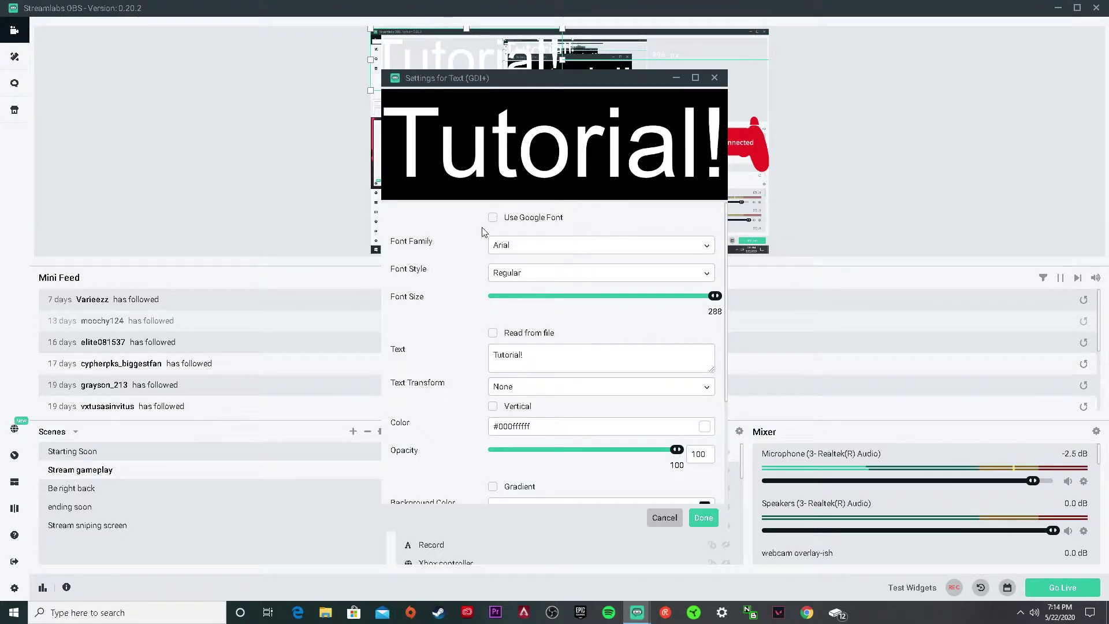
{"action": "key", "text": "Return"}
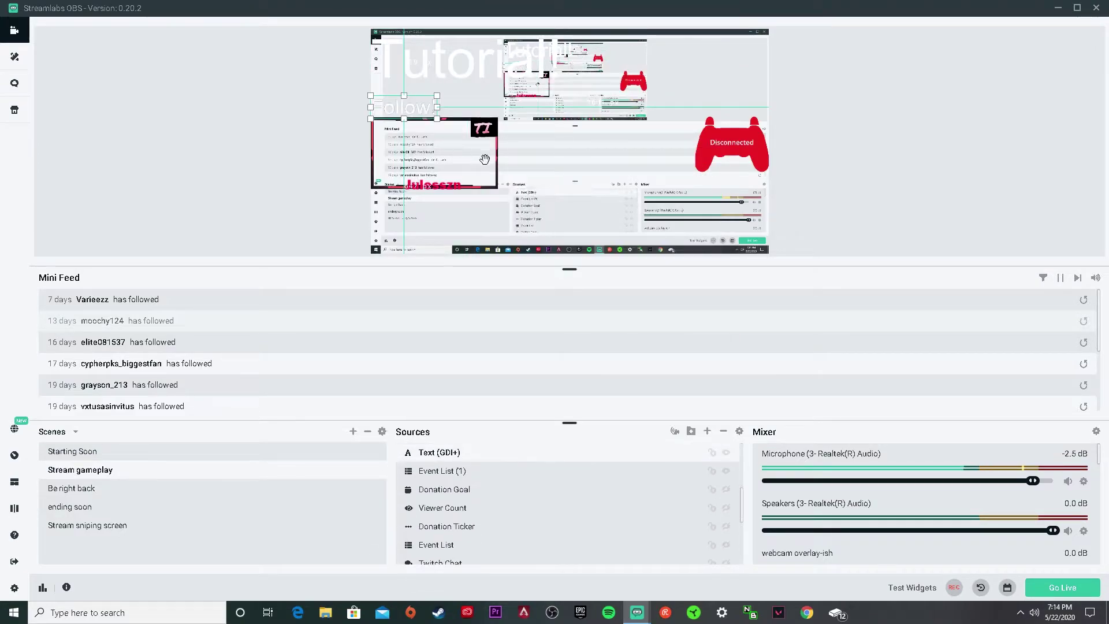
Step: Set the Follow! text's font size to 288, and scale it down on the canvas to fit just above the webcam overlay
{"action": "double_click", "coordinate": [554, 459]}
{"action": "left_click_drag", "start_coordinate": [656, 296], "coordinate": [766, 310]}
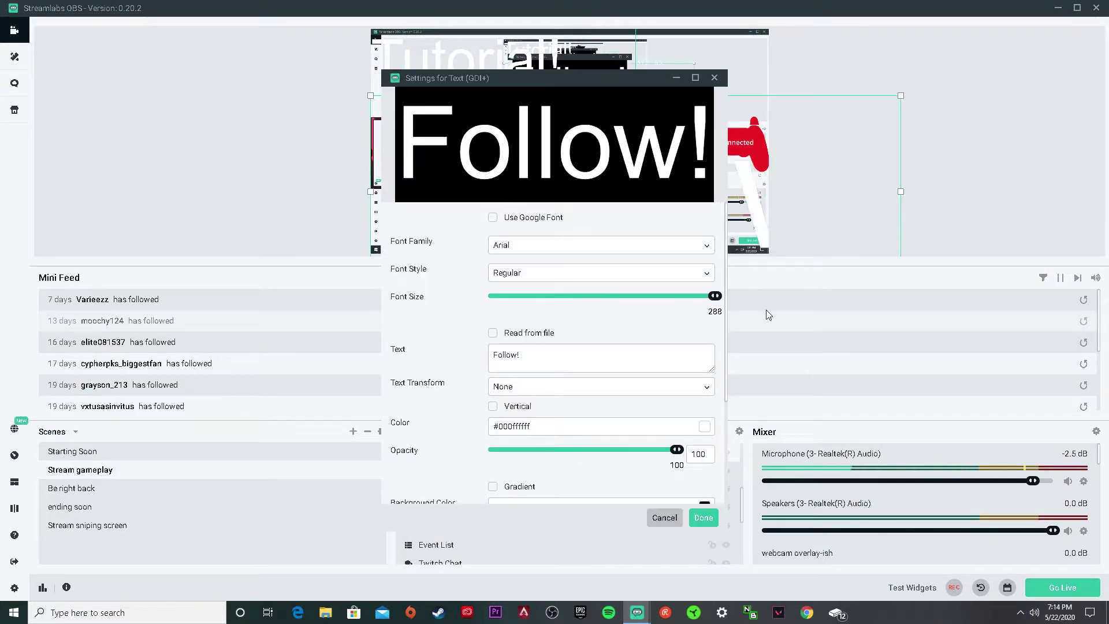
{"action": "left_click", "coordinate": [702, 518]}
{"action": "left_click_drag", "start_coordinate": [638, 187], "coordinate": [646, 153]}
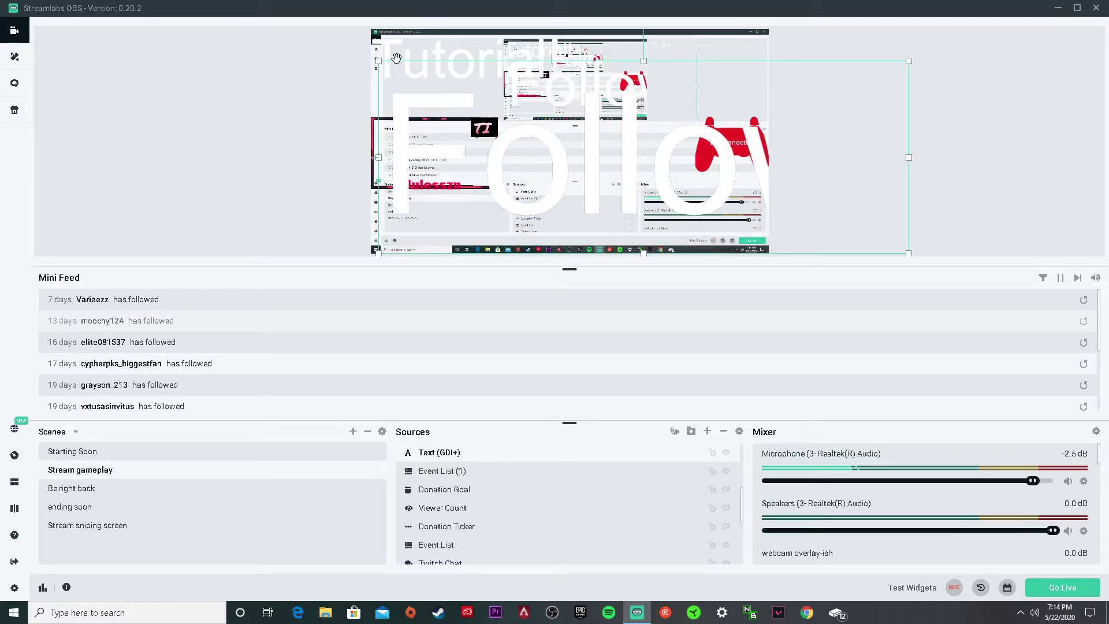
{"action": "left_click", "coordinate": [379, 62]}
{"action": "left_click", "coordinate": [377, 63]}
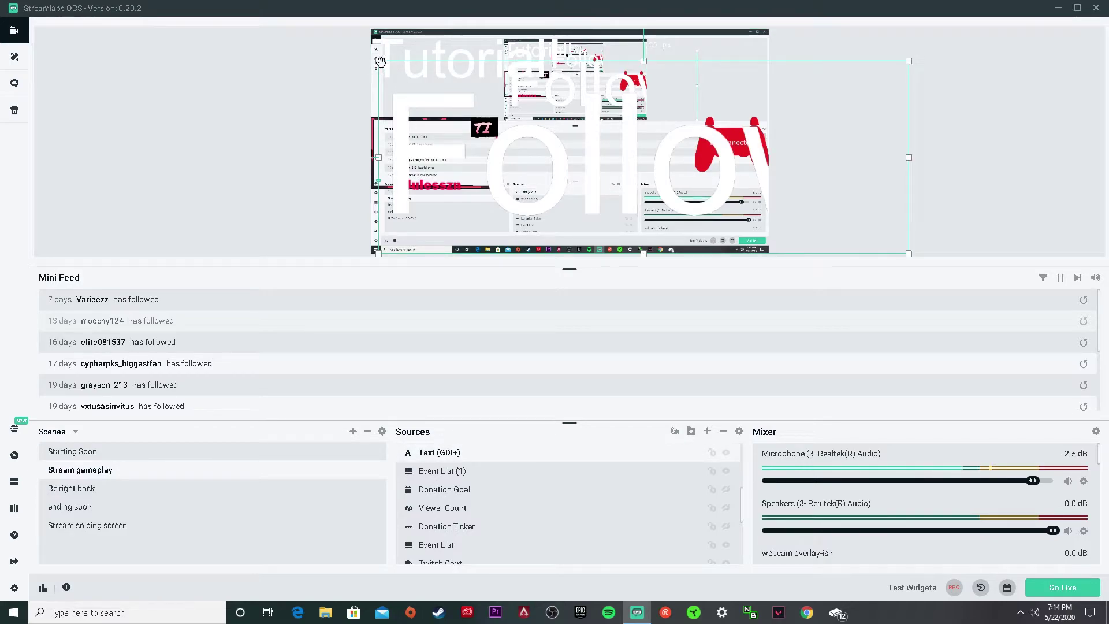
{"action": "left_click_drag", "start_coordinate": [378, 63], "coordinate": [377, 99]}
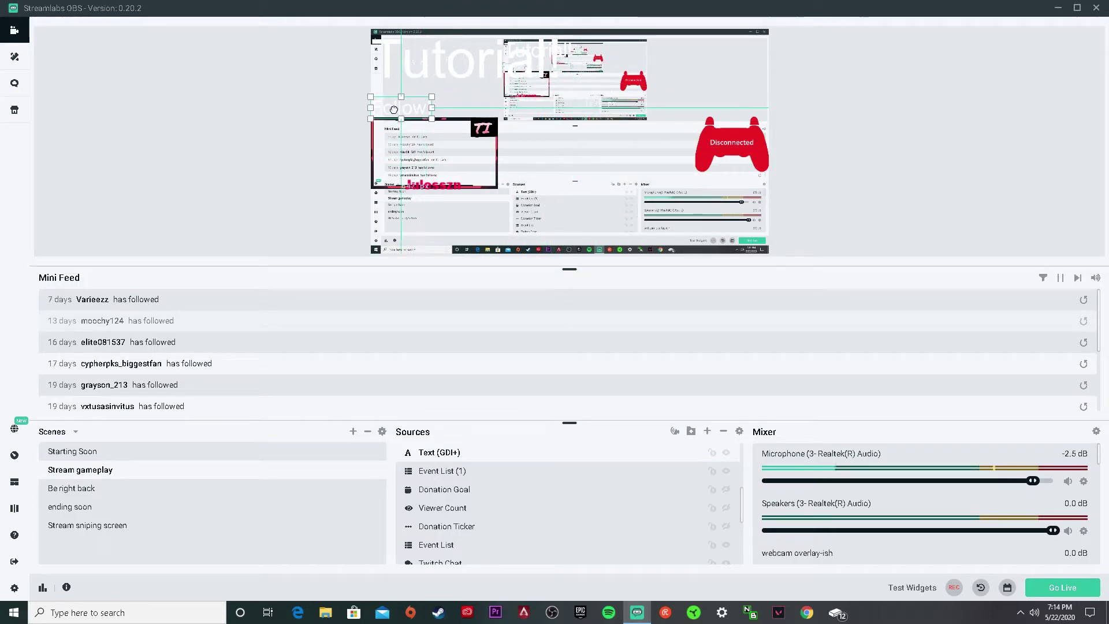
Step: Select the Tutorial! text source, toggle its visibility, and leave it hidden
{"action": "left_click", "coordinate": [496, 58]}
{"action": "left_click", "coordinate": [495, 58]}
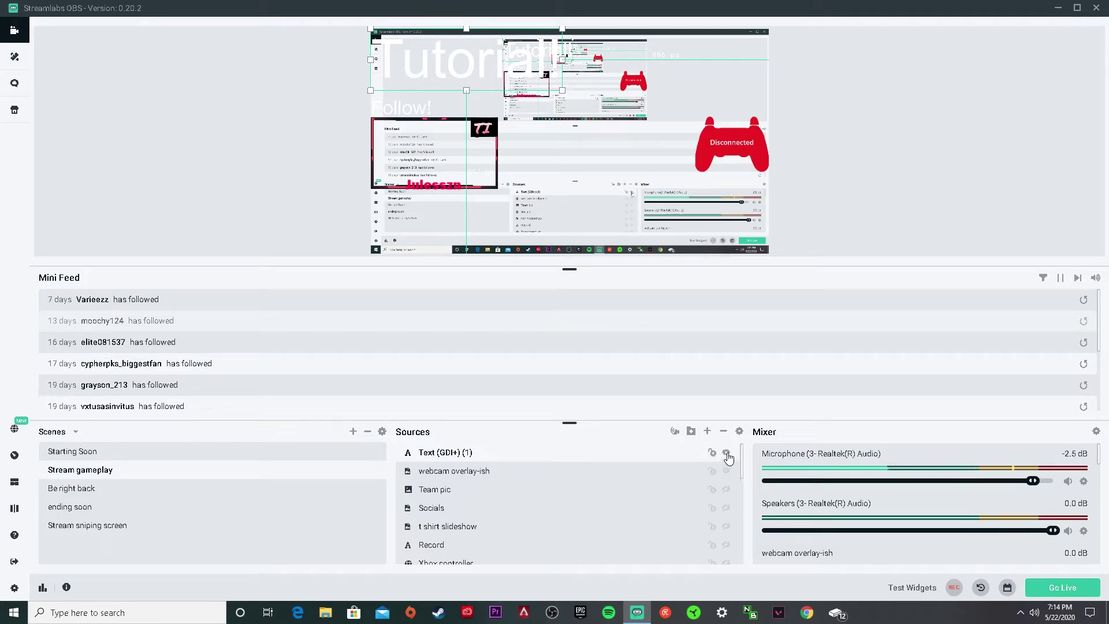
{"action": "right_click", "coordinate": [669, 456]}
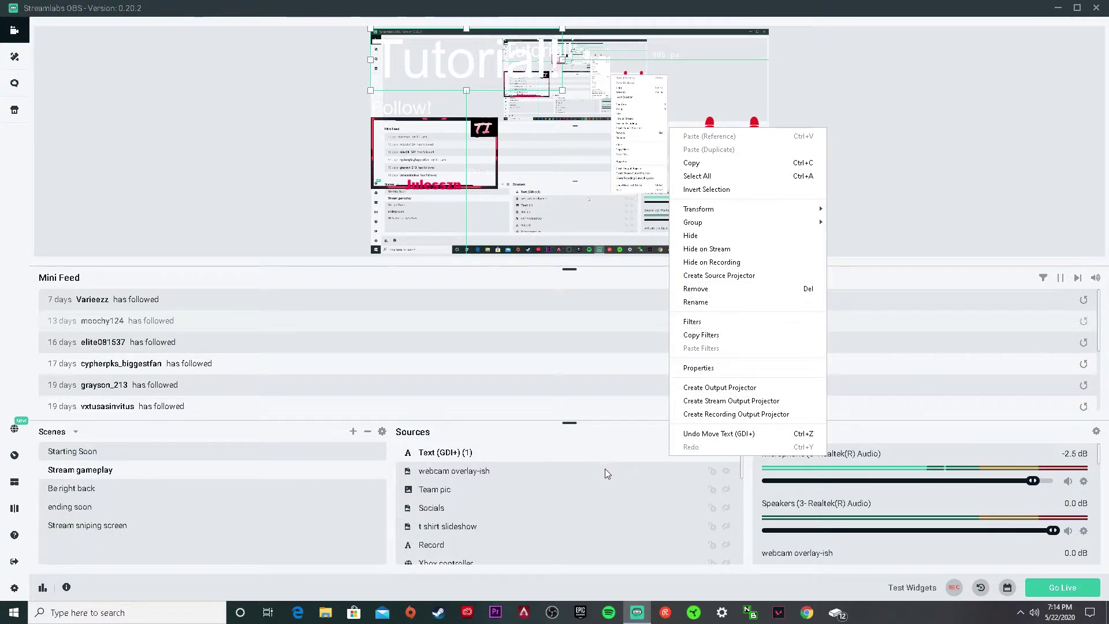
{"action": "left_click", "coordinate": [563, 451]}
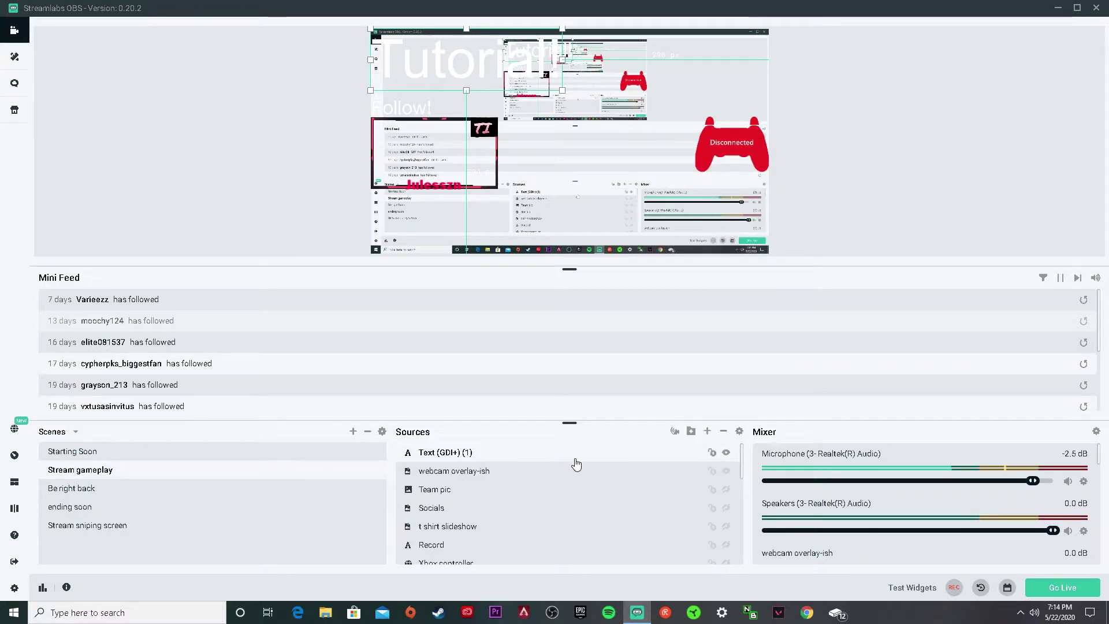
{"action": "left_click", "coordinate": [726, 457]}
{"action": "left_click", "coordinate": [727, 455]}
{"action": "left_click", "coordinate": [726, 454]}
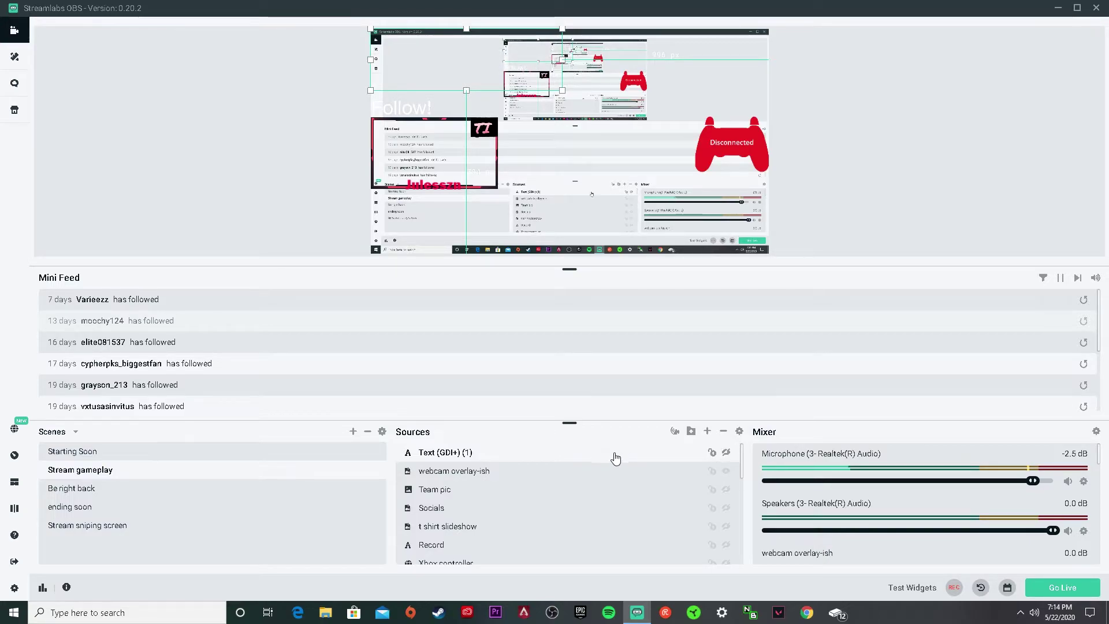
Step: Remove the Tutorial! text source from the Stream gameplay scene
{"action": "right_click", "coordinate": [616, 458]}
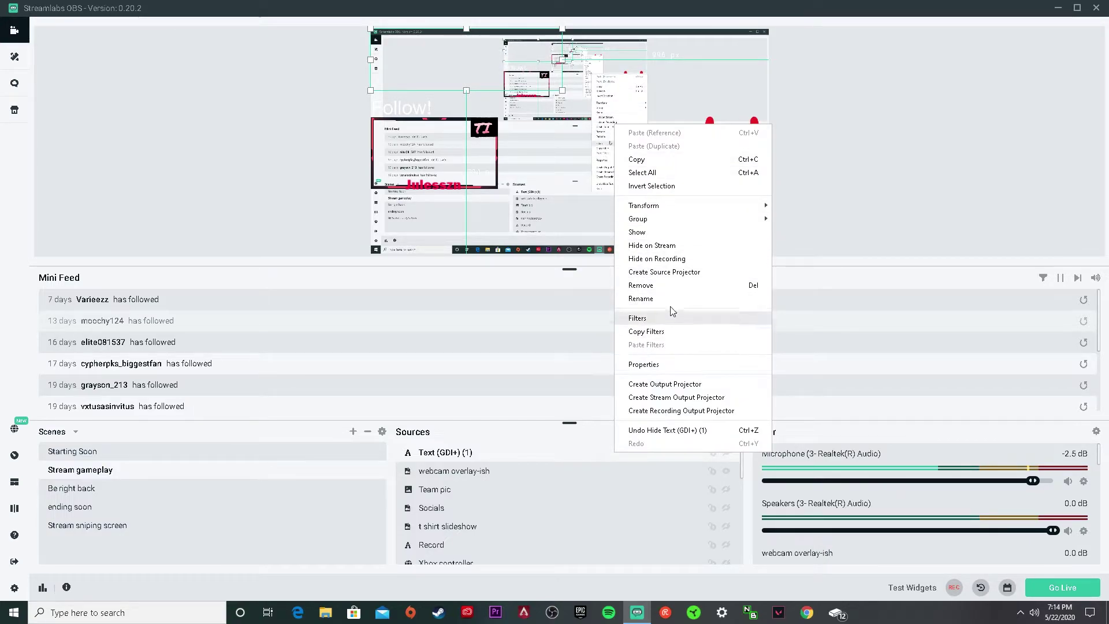
{"action": "left_click", "coordinate": [650, 285]}
{"action": "left_click", "coordinate": [580, 305]}
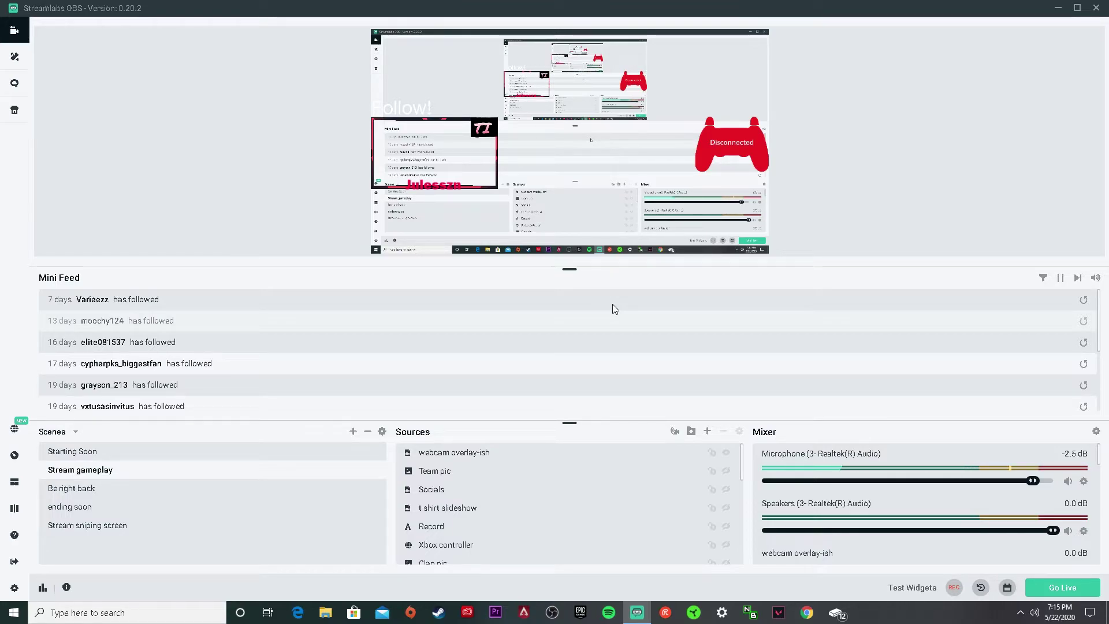
Step: Switch to Chrome, open YouTube, and search for gaelevel
{"action": "left_click", "coordinate": [814, 620]}
{"action": "left_click", "coordinate": [509, 312]}
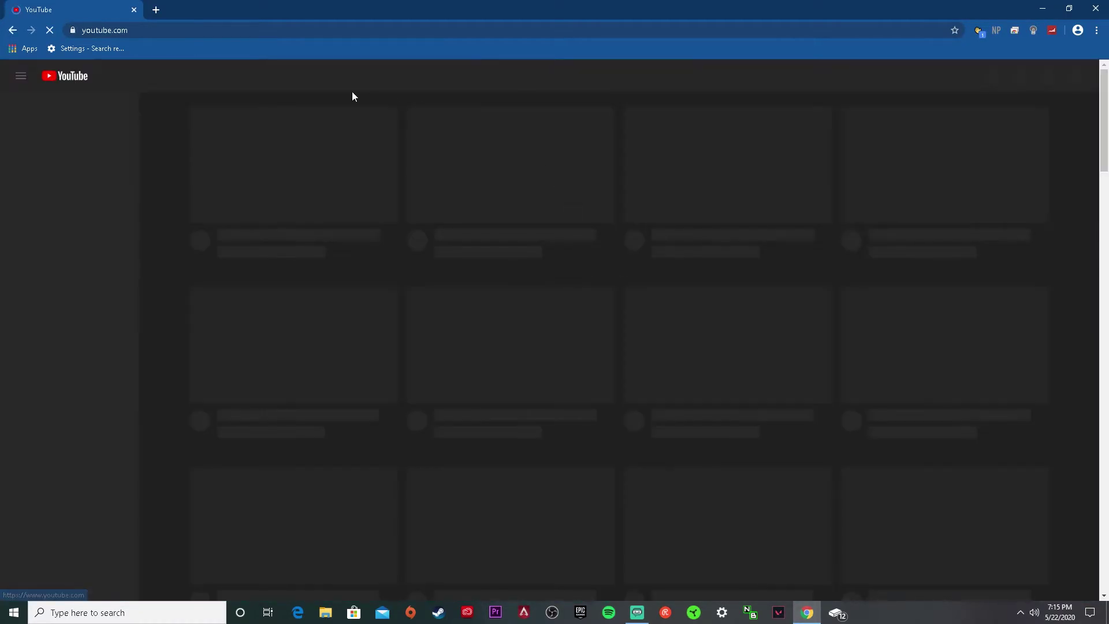
{"action": "left_click", "coordinate": [437, 74]}
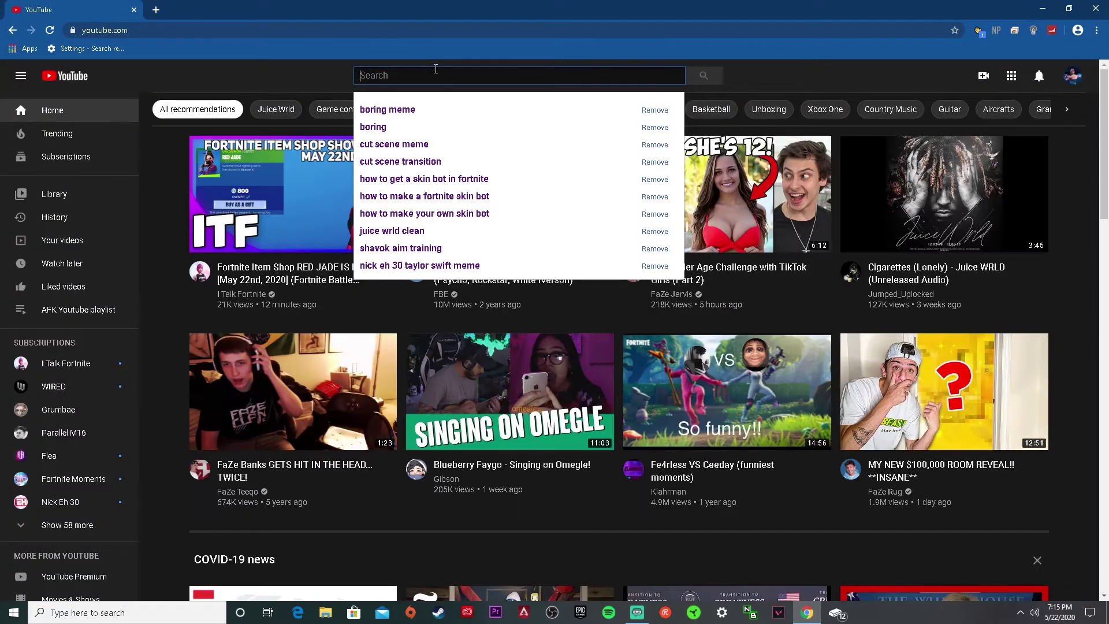
{"action": "type", "text": "gaeleve"}
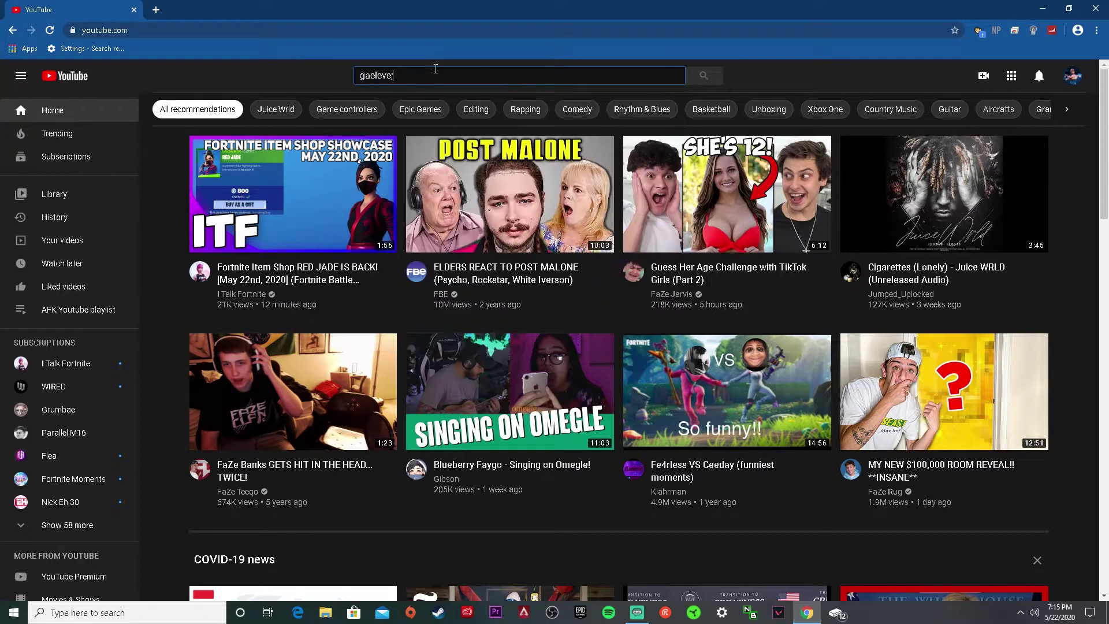
{"action": "type", "text": ";"}
{"action": "key", "text": "BackSpace"}
{"action": "type", "text": "l"}
{"action": "key", "text": "Return"}
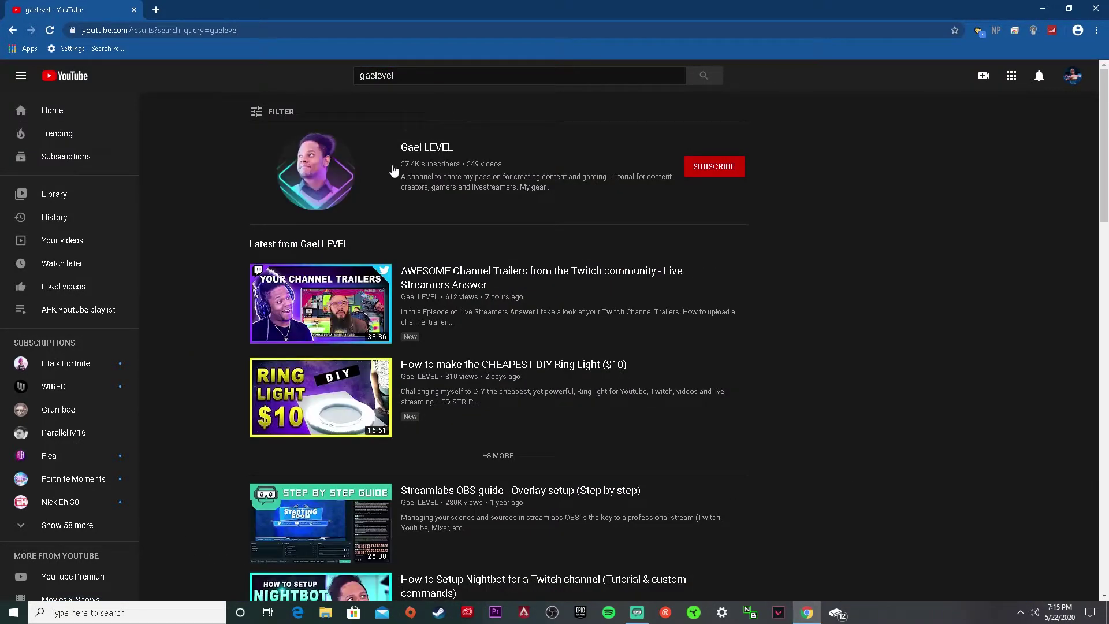
Step: Open the Gael LEVEL channel's uploads, open the FREE VALORANT inspired Twitch Overlay Pack video, and pause it
{"action": "left_click", "coordinate": [357, 174]}
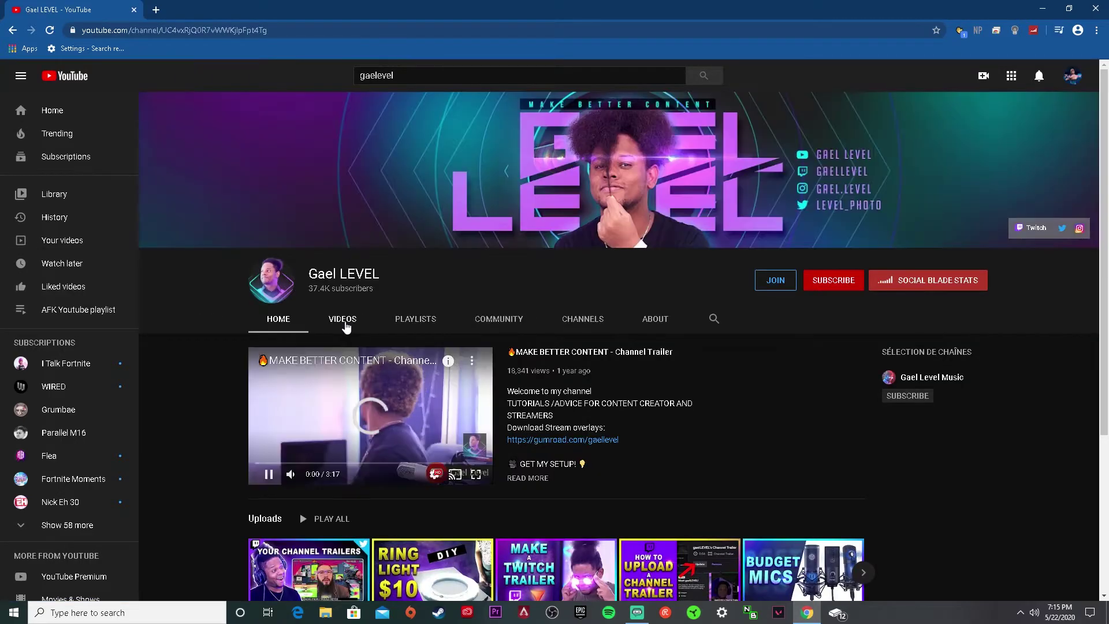
{"action": "left_click", "coordinate": [342, 319]}
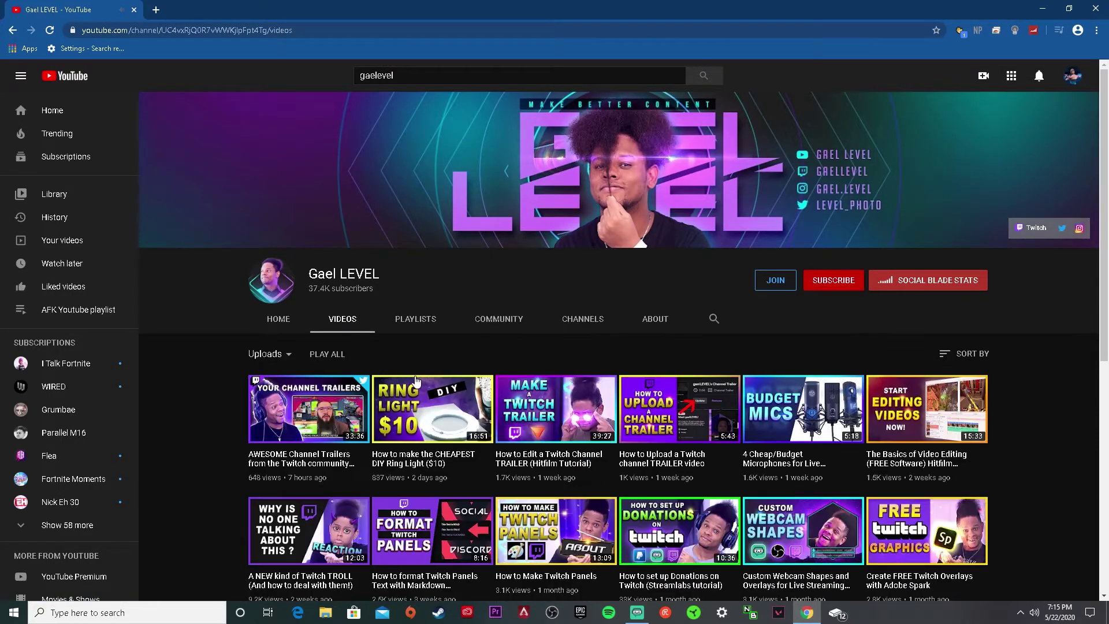
{"action": "scroll", "coordinate": [399, 439], "scroll_direction": "down", "scroll_amount": 2}
{"action": "scroll", "coordinate": [398, 439], "scroll_direction": "down", "scroll_amount": 2}
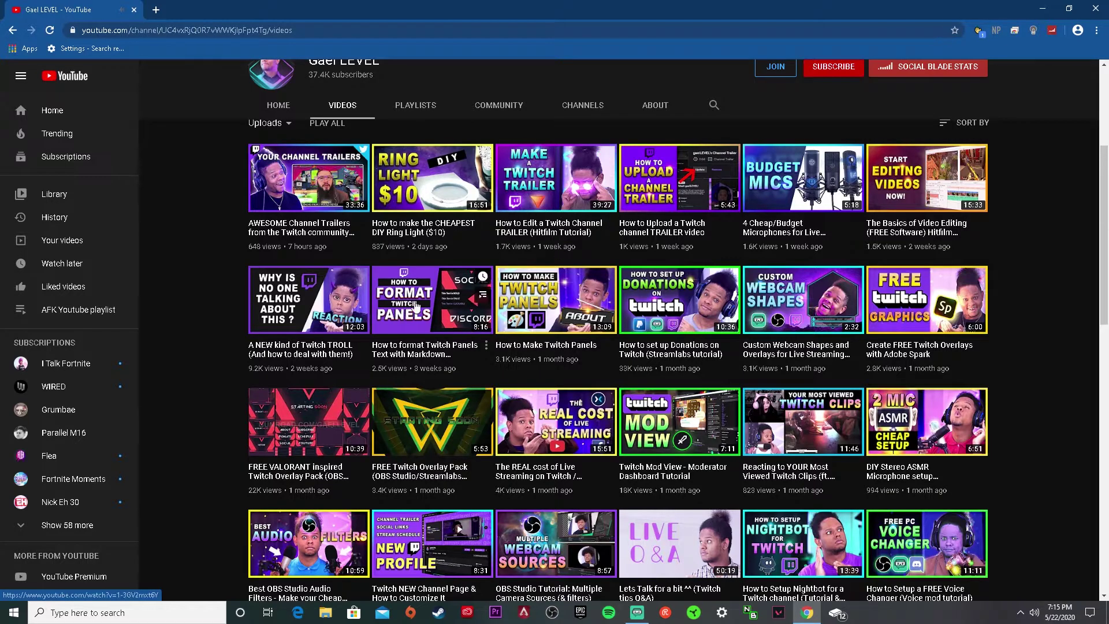
{"action": "left_click", "coordinate": [322, 443]}
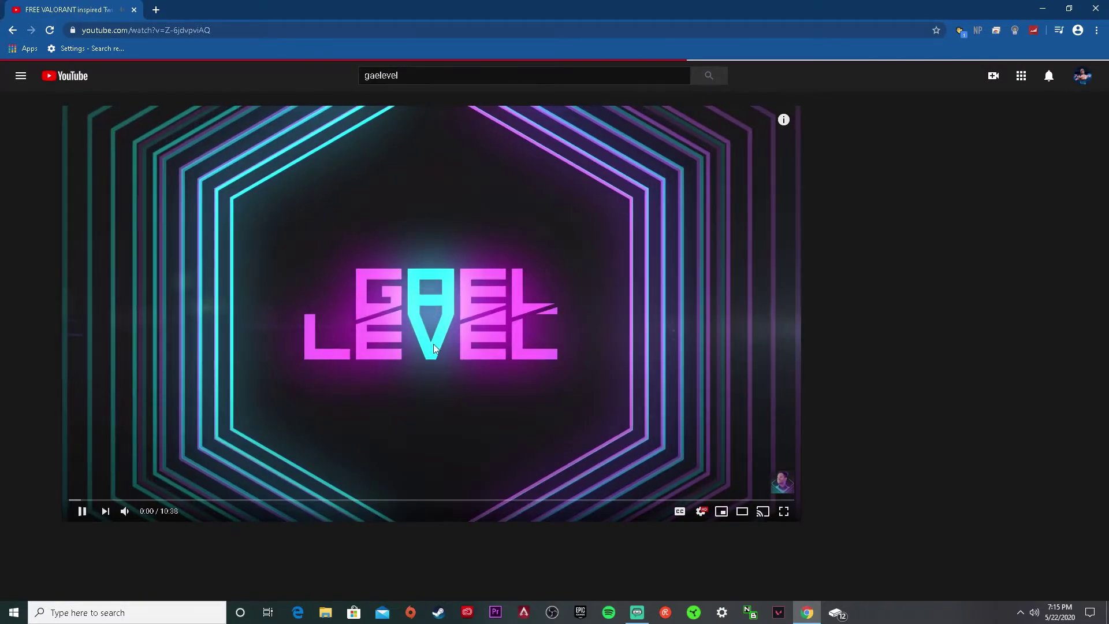
{"action": "left_click", "coordinate": [435, 347]}
Step: Expand the video's description, open its gumroad.com/gaellevel overlay link, and close the YouTube video page
{"action": "scroll", "coordinate": [346, 346], "scroll_direction": "down", "scroll_amount": 2}
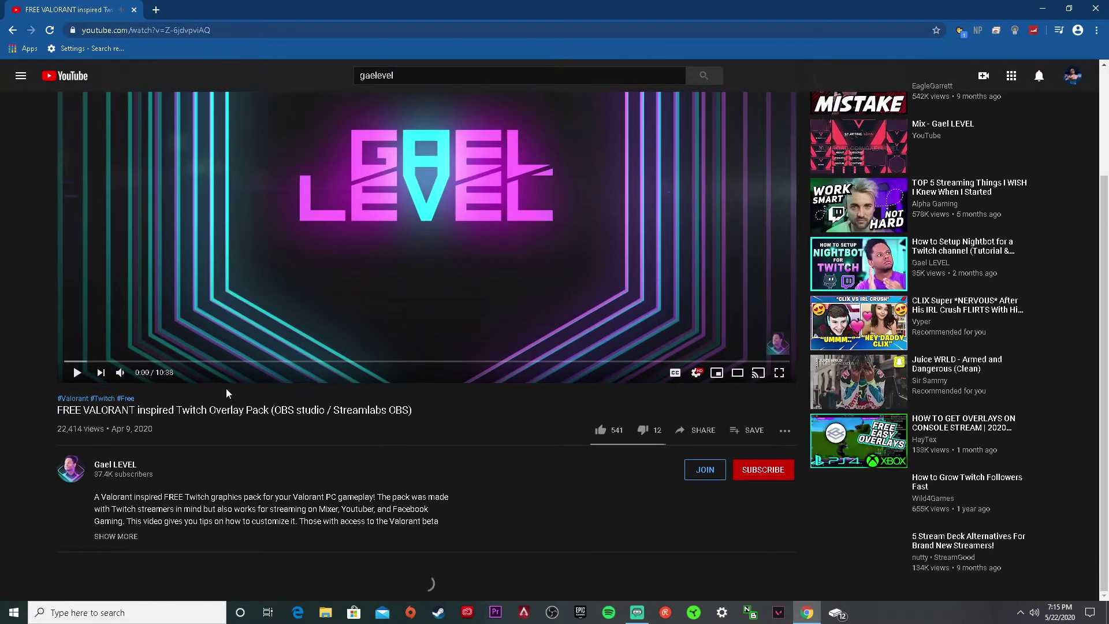
{"action": "scroll", "coordinate": [184, 457], "scroll_direction": "down", "scroll_amount": 3}
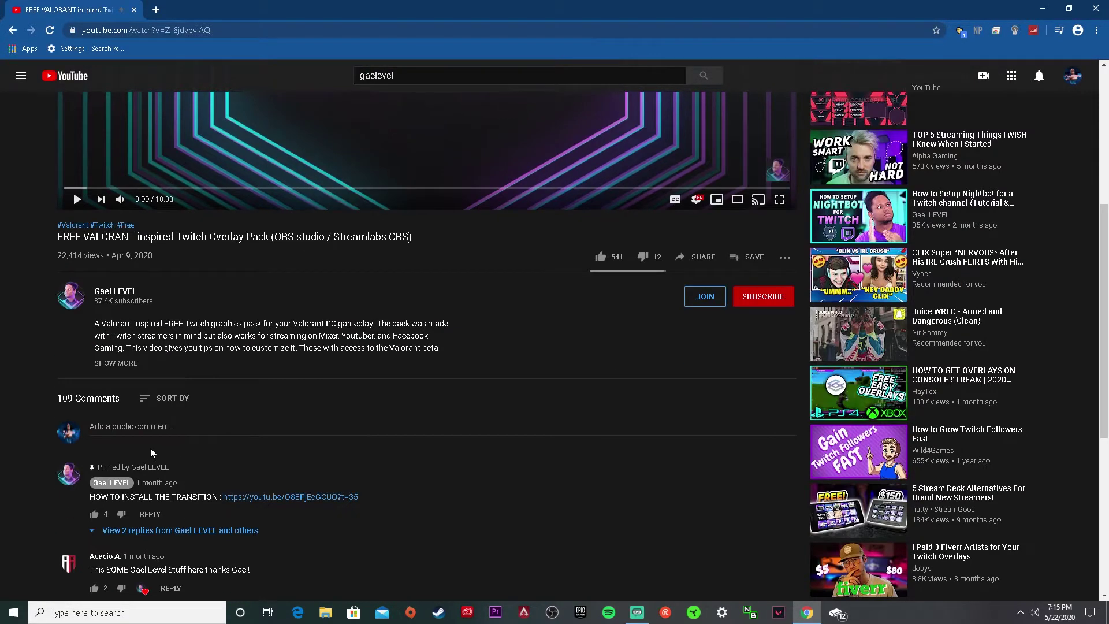
{"action": "left_click", "coordinate": [119, 364]}
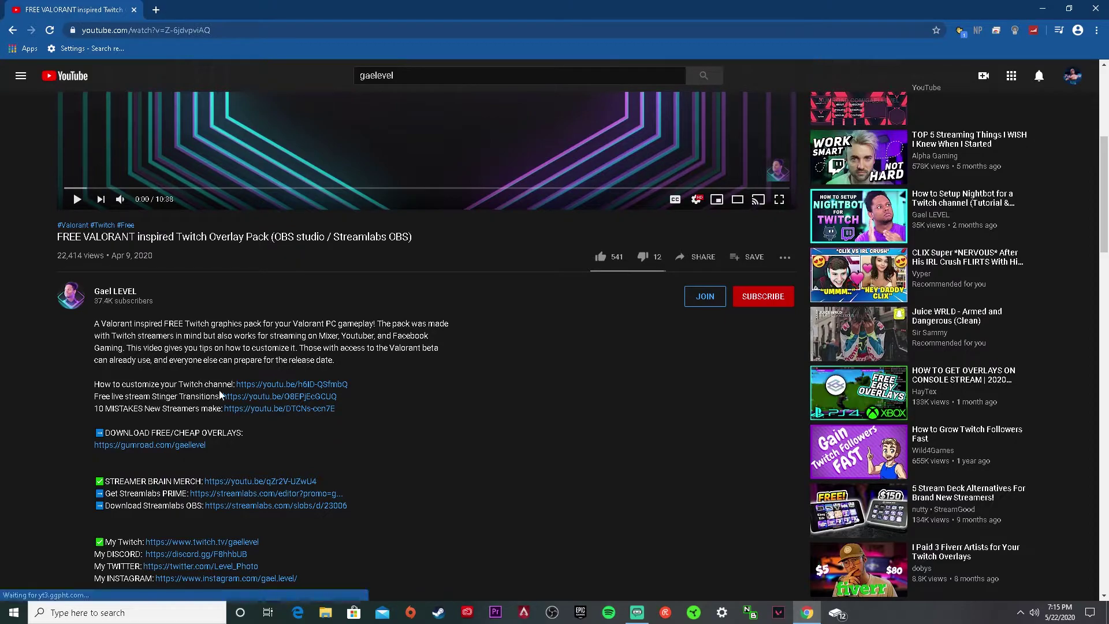
{"action": "scroll", "coordinate": [211, 392], "scroll_direction": "down", "scroll_amount": 2}
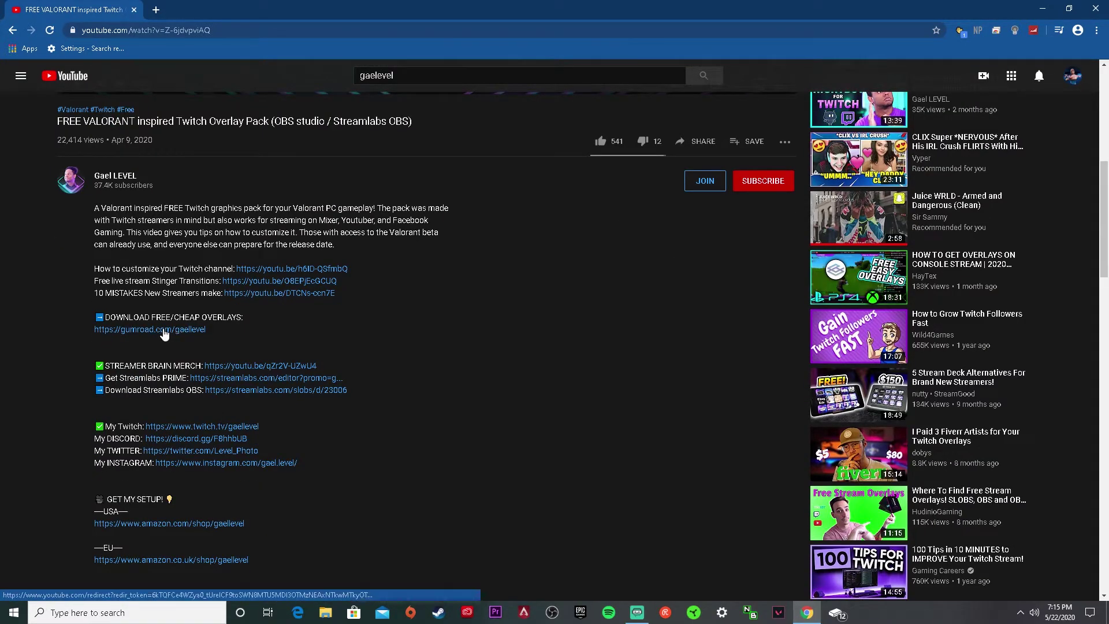
{"action": "left_click", "coordinate": [103, 334]}
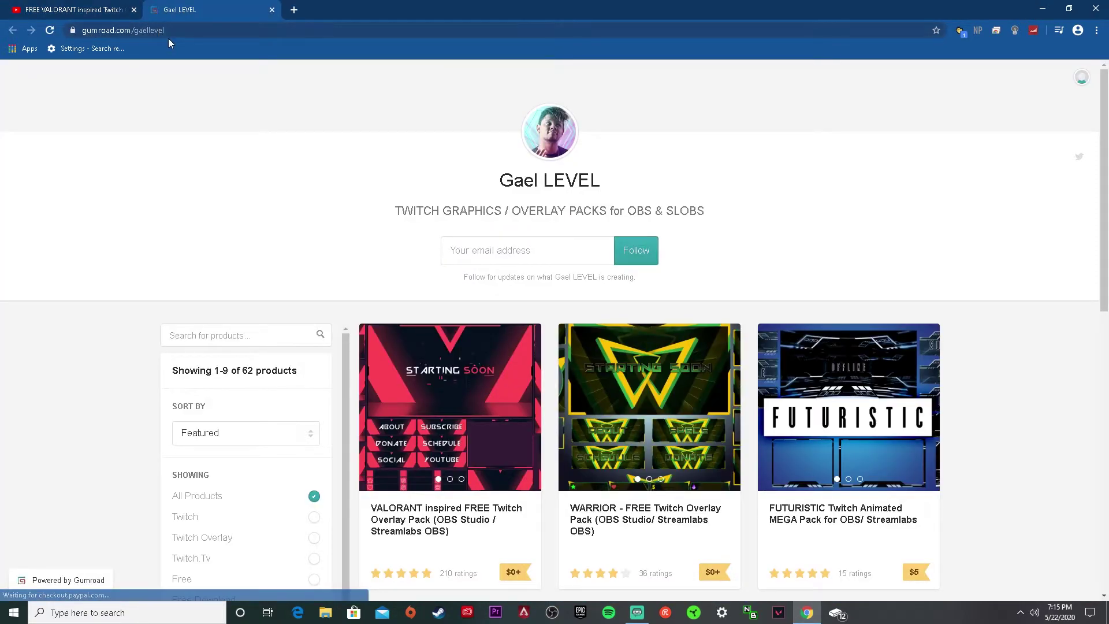
{"action": "left_click", "coordinate": [123, 5]}
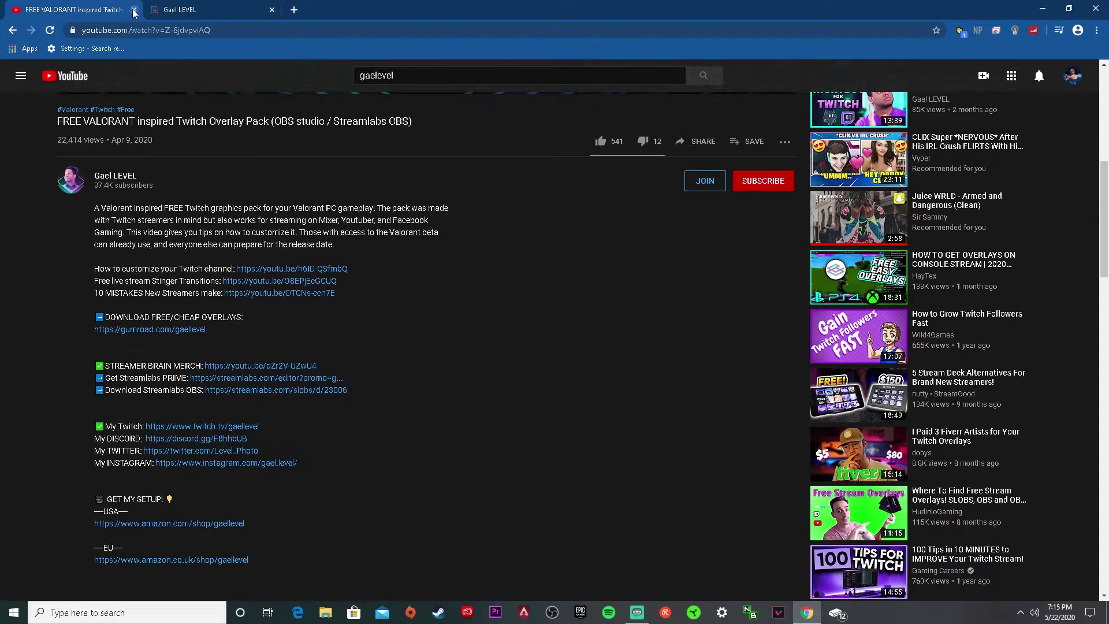
{"action": "left_click", "coordinate": [134, 10]}
Step: Open the VALORANT inspired FREE Twitch Overlay Pack product and add it to the cart at a price of $0
{"action": "scroll", "coordinate": [466, 417], "scroll_direction": "down", "scroll_amount": 2}
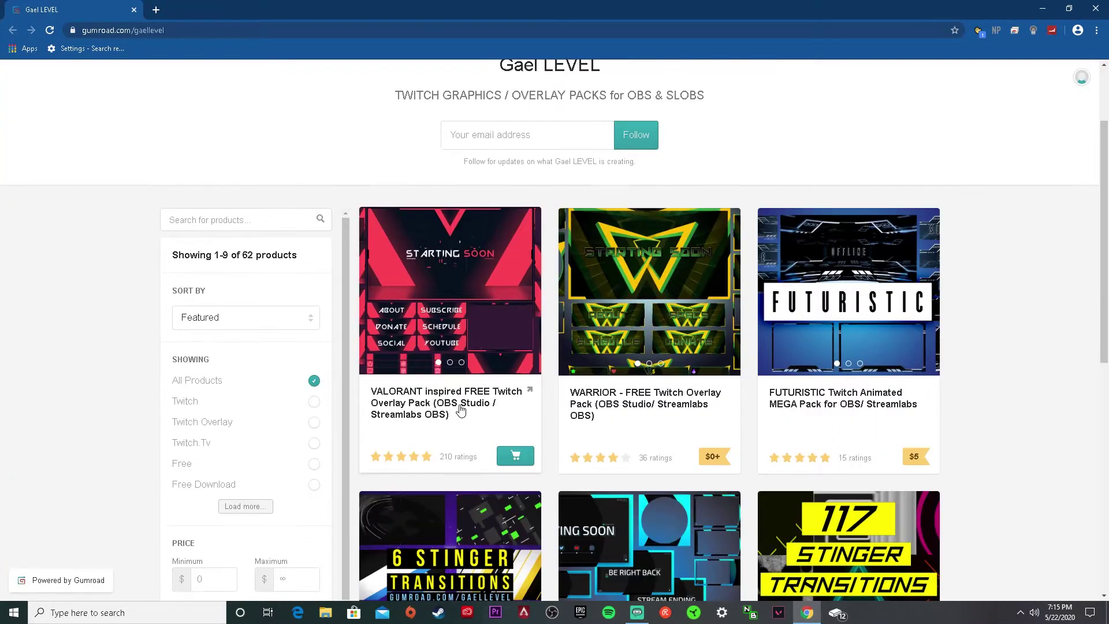
{"action": "scroll", "coordinate": [465, 370], "scroll_direction": "down", "scroll_amount": 1}
{"action": "scroll", "coordinate": [485, 294], "scroll_direction": "down", "scroll_amount": 1}
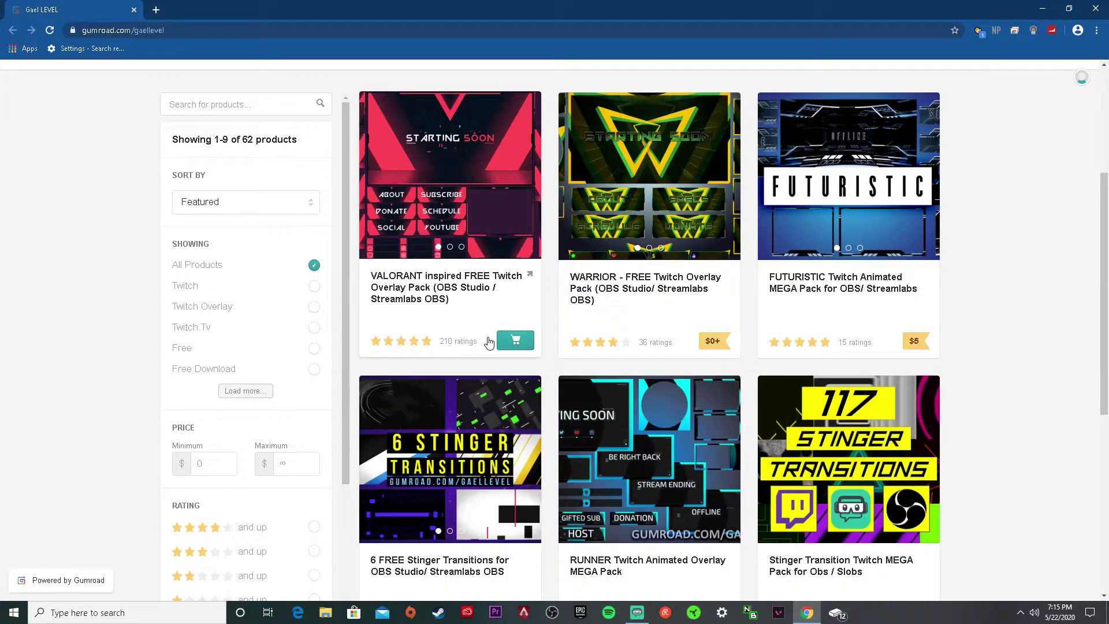
{"action": "left_click", "coordinate": [417, 276]}
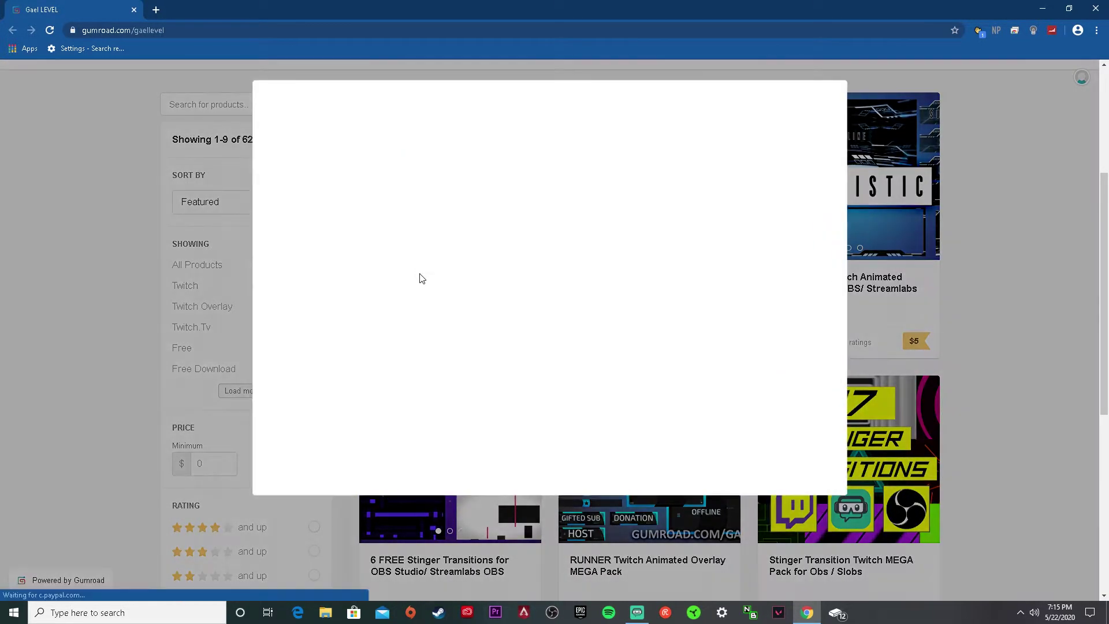
{"action": "scroll", "coordinate": [687, 370], "scroll_direction": "down", "scroll_amount": 2}
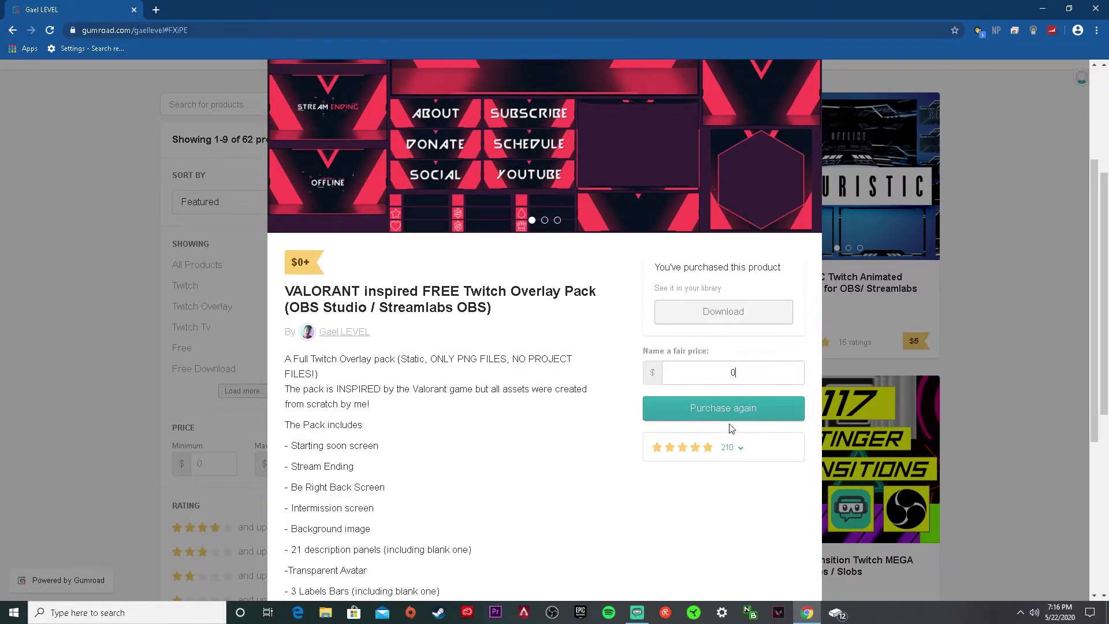
{"action": "left_click", "coordinate": [746, 373]}
{"action": "left_click", "coordinate": [720, 408]}
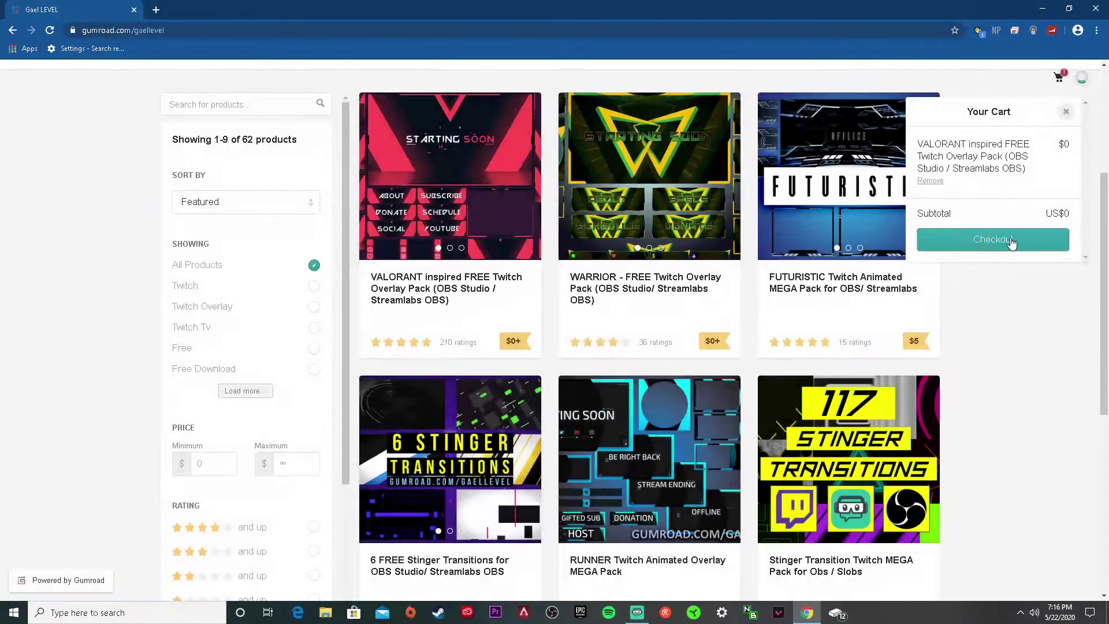
Step: Try to check out the free overlay pack without entering an email address, and close the cart
{"action": "left_click", "coordinate": [1011, 242]}
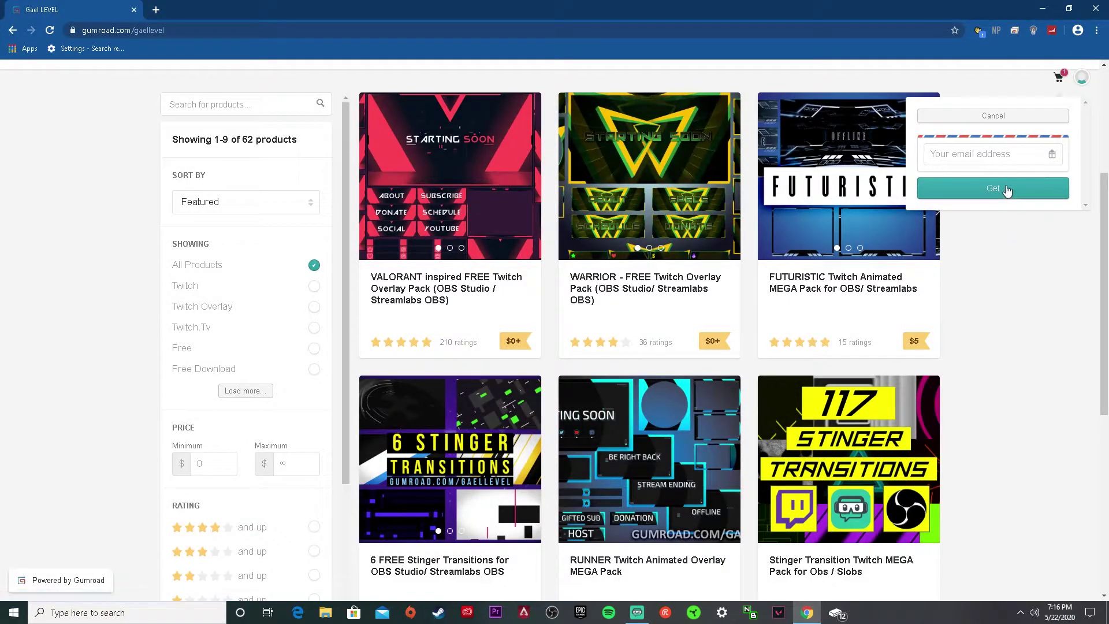
{"action": "left_click", "coordinate": [999, 160]}
{"action": "left_click", "coordinate": [1010, 193]}
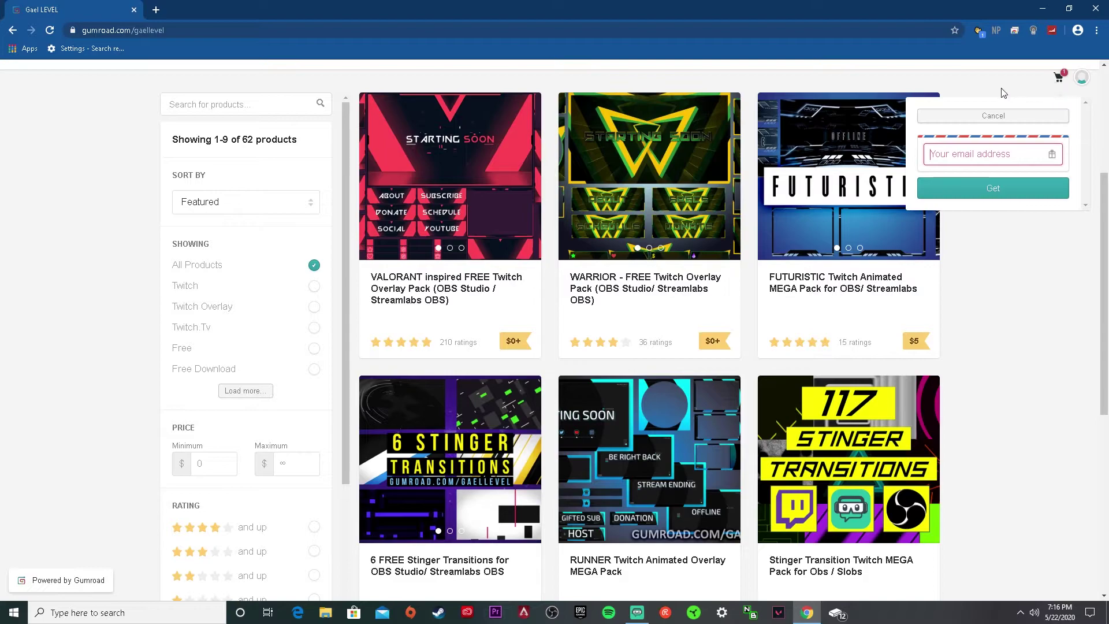
{"action": "left_click", "coordinate": [954, 122]}
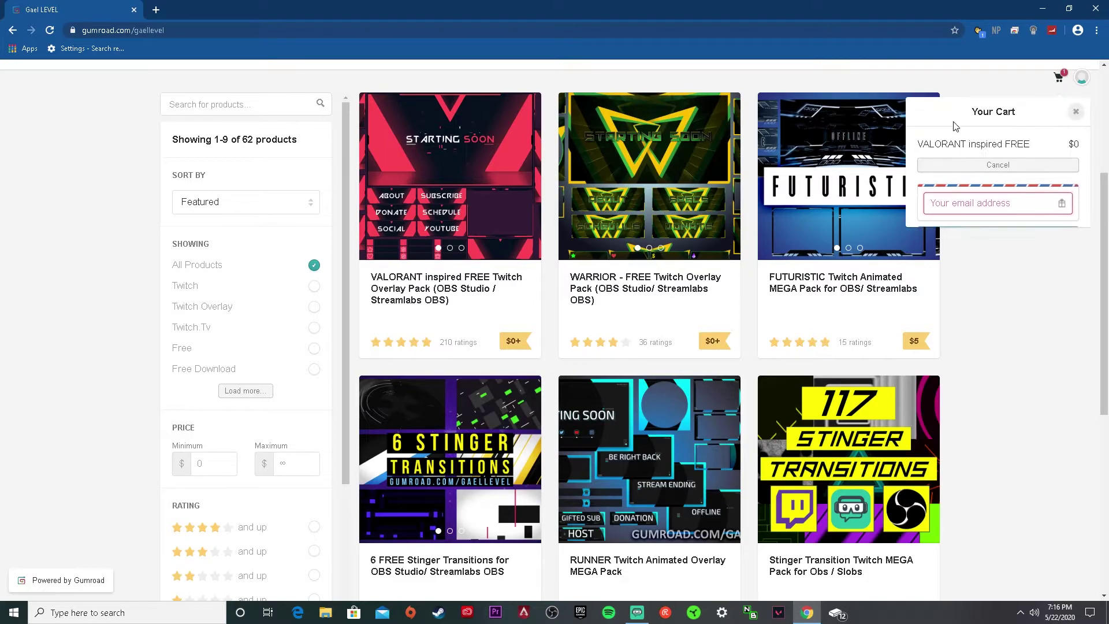
{"action": "left_click", "coordinate": [1068, 113]}
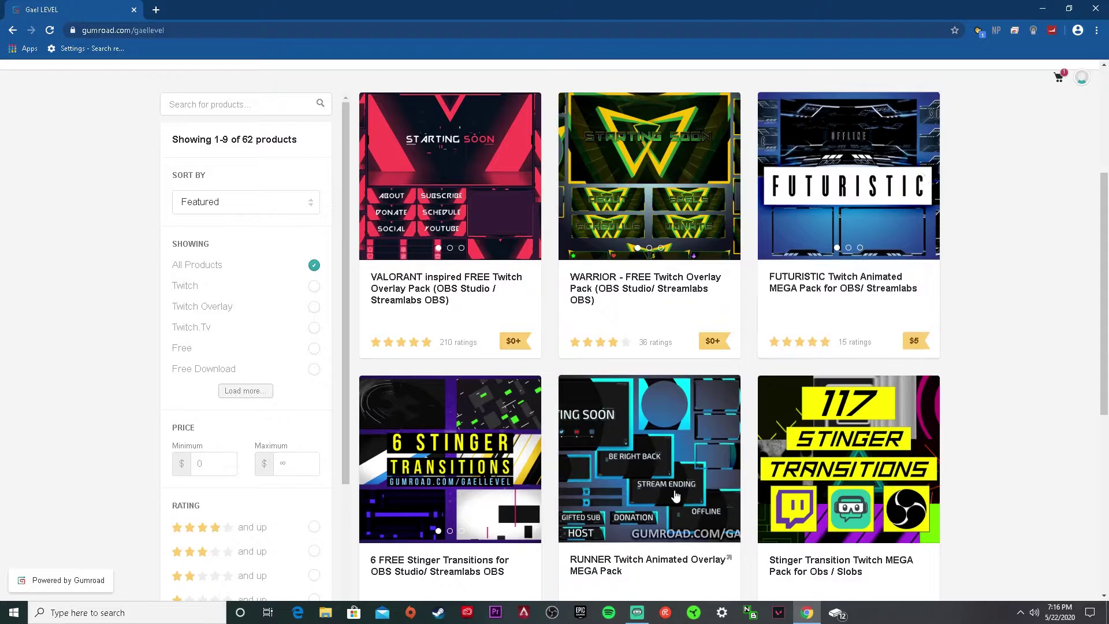
Step: View the RUNNER Twitch Animated Overlay MEGA Pack product details and return to the product list
{"action": "scroll", "coordinate": [671, 341], "scroll_direction": "down", "scroll_amount": 4}
{"action": "left_click", "coordinate": [672, 342]}
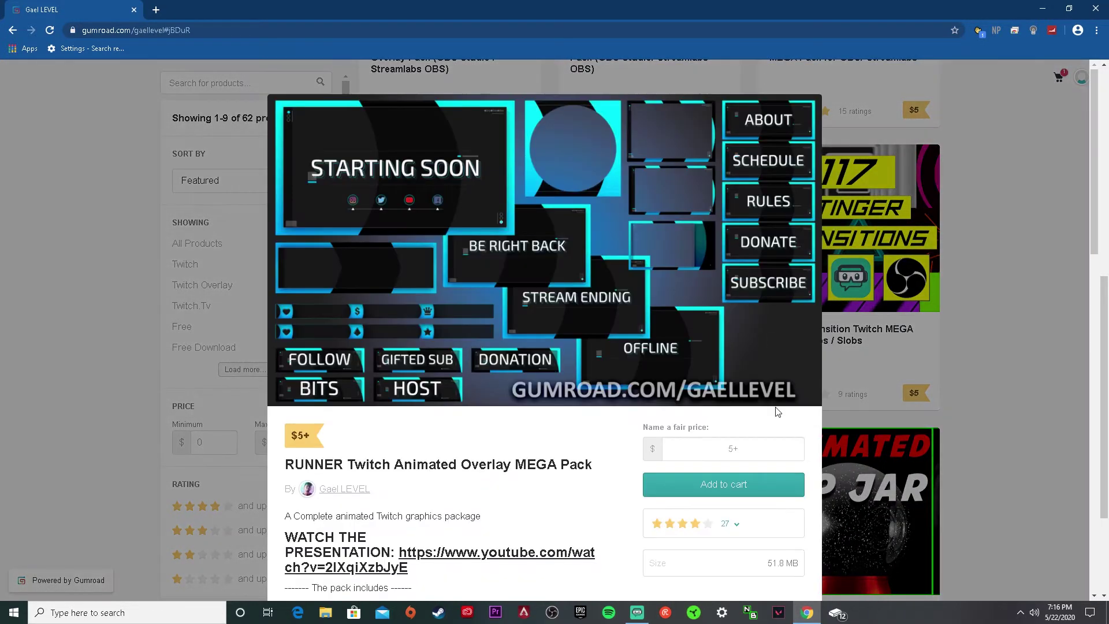
{"action": "left_click", "coordinate": [876, 293]}
Step: Browse the other overlay packs in the Gumroad store, and close the page to return to Streamlabs OBS
{"action": "scroll", "coordinate": [697, 358], "scroll_direction": "down", "scroll_amount": 3}
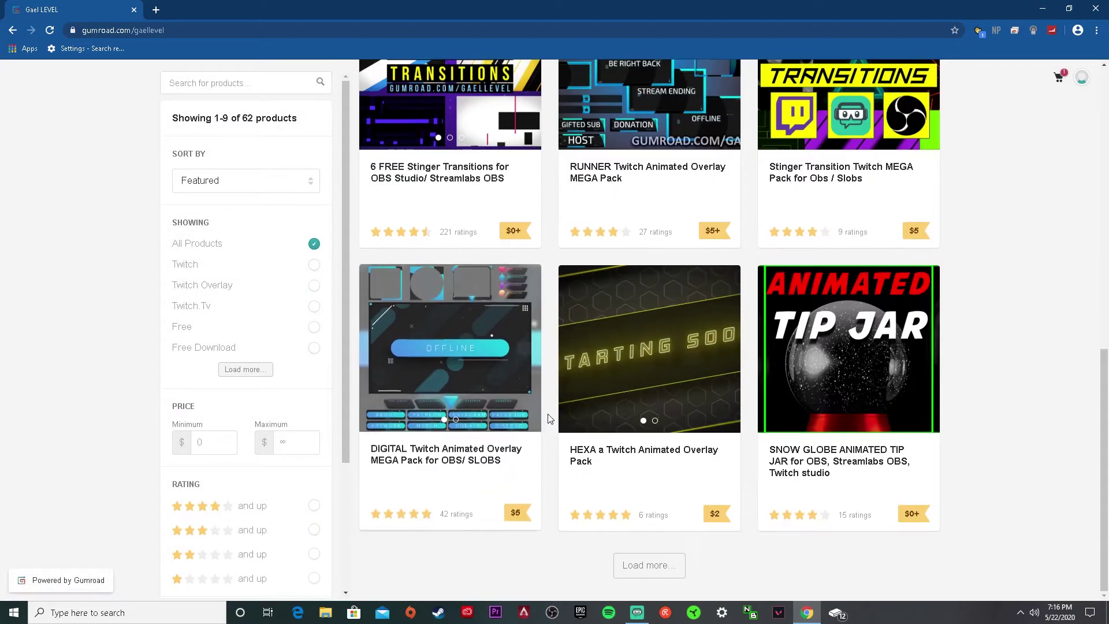
{"action": "scroll", "coordinate": [698, 357], "scroll_direction": "up", "scroll_amount": 3}
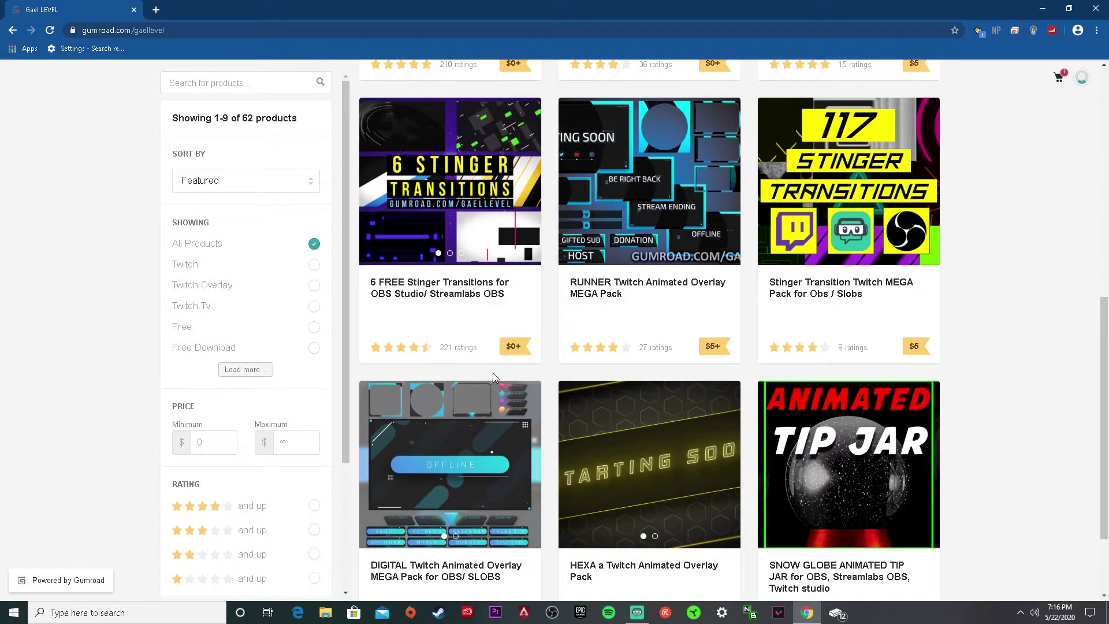
{"action": "scroll", "coordinate": [833, 206], "scroll_direction": "up", "scroll_amount": 2}
{"action": "scroll", "coordinate": [833, 206], "scroll_direction": "up", "scroll_amount": 1}
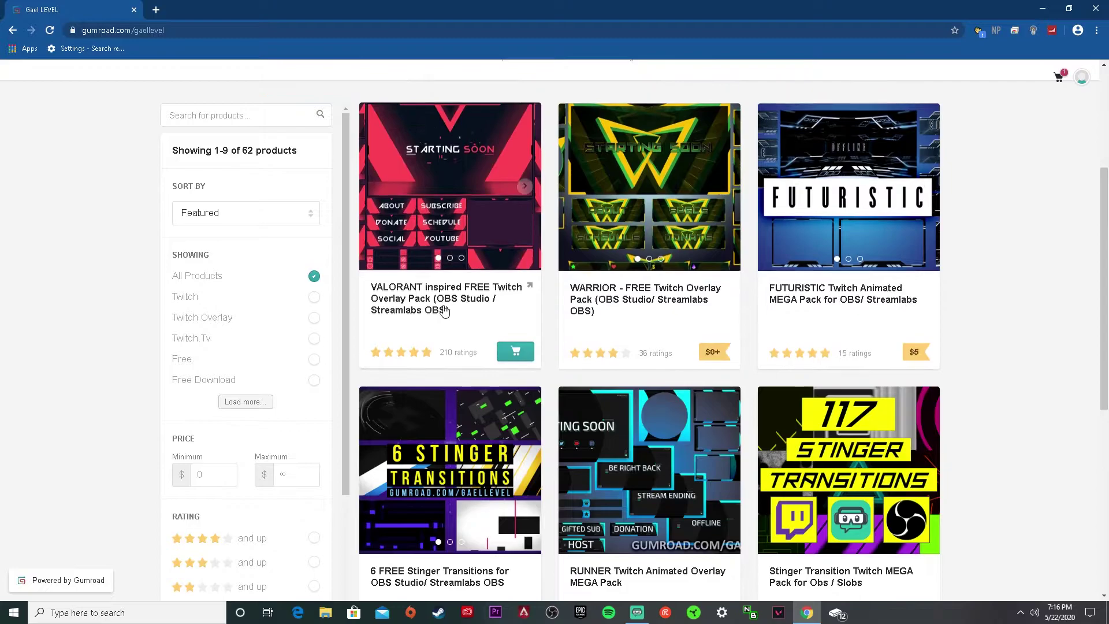
{"action": "scroll", "coordinate": [451, 248], "scroll_direction": "down", "scroll_amount": 3}
{"action": "scroll", "coordinate": [312, 343], "scroll_direction": "down", "scroll_amount": 2}
{"action": "scroll", "coordinate": [312, 343], "scroll_direction": "up", "scroll_amount": 8}
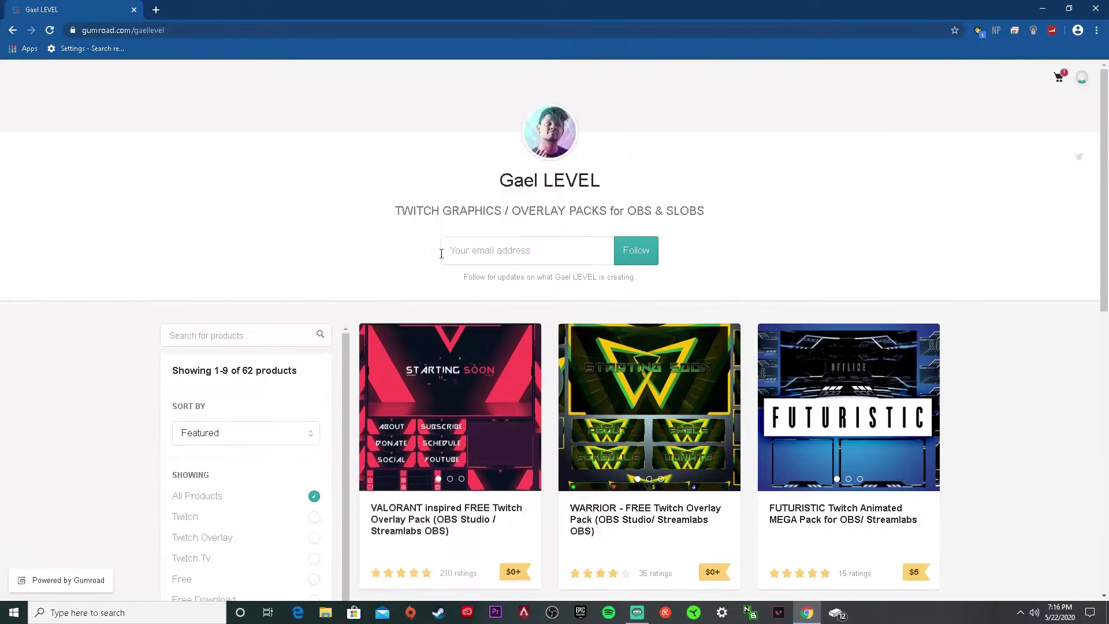
{"action": "left_click", "coordinate": [134, 10]}
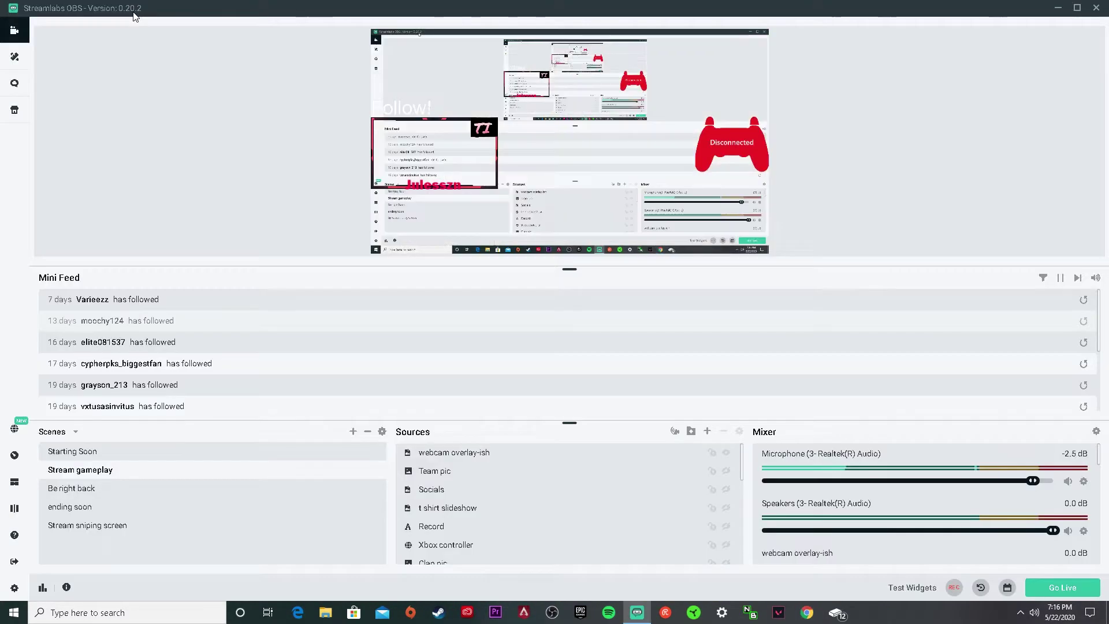
Step: Select the webcam overlay-ish source on the canvas, review its media source settings, and close them without changes
{"action": "left_click_drag", "start_coordinate": [472, 168], "coordinate": [480, 182]}
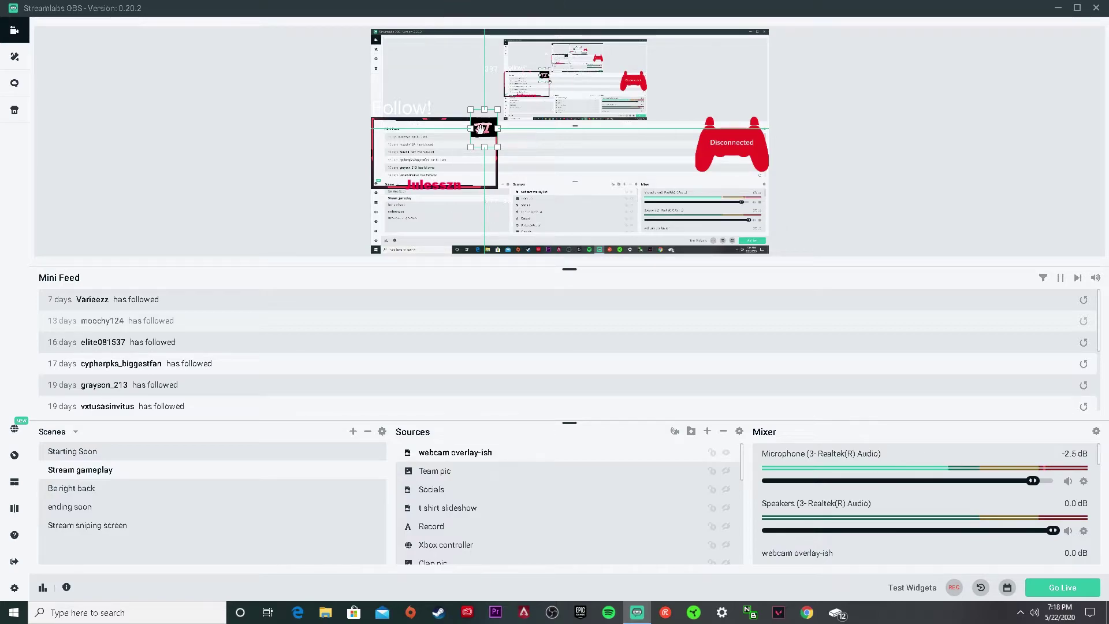
{"action": "double_click", "coordinate": [576, 453]}
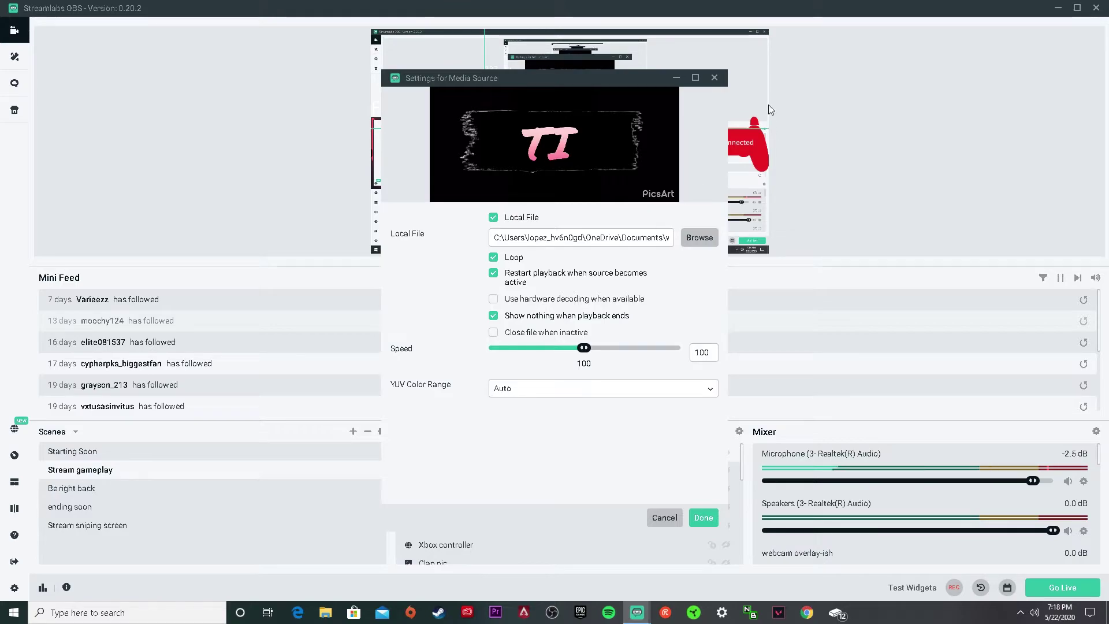
{"action": "left_click", "coordinate": [715, 77]}
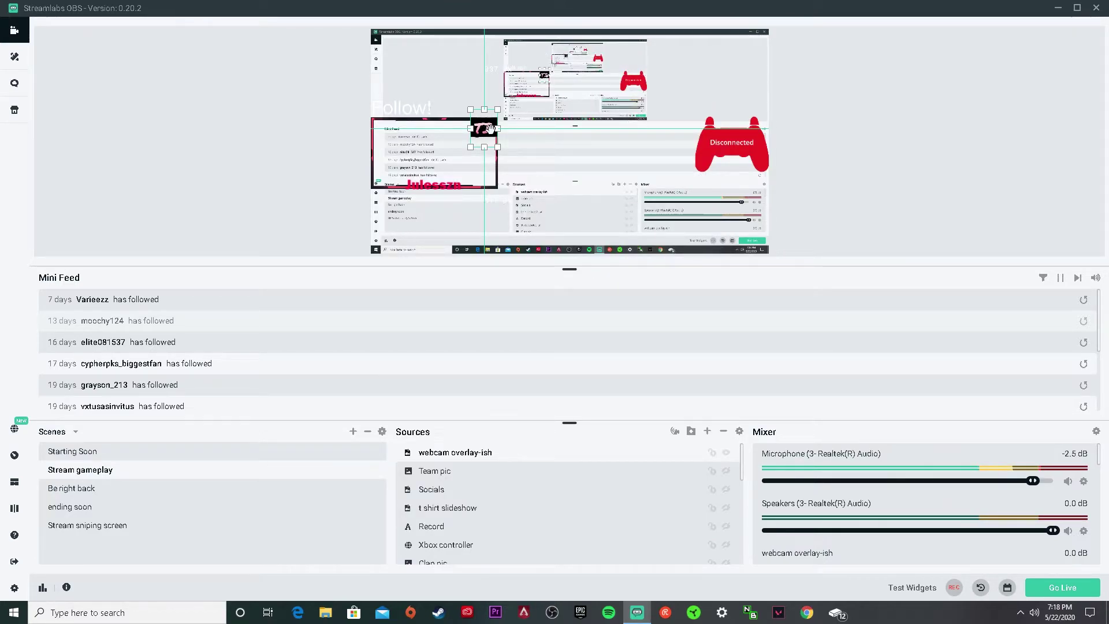
Step: Review the Chroma Key filter applied to the webcam overlay-ish source, and close the source filters
{"action": "mouse_move", "coordinate": [490, 127]}
{"action": "left_mouse_down"}
{"action": "mouse_move", "coordinate": [542, 121]}
{"action": "mouse_move", "coordinate": [491, 133]}
{"action": "left_mouse_up"}
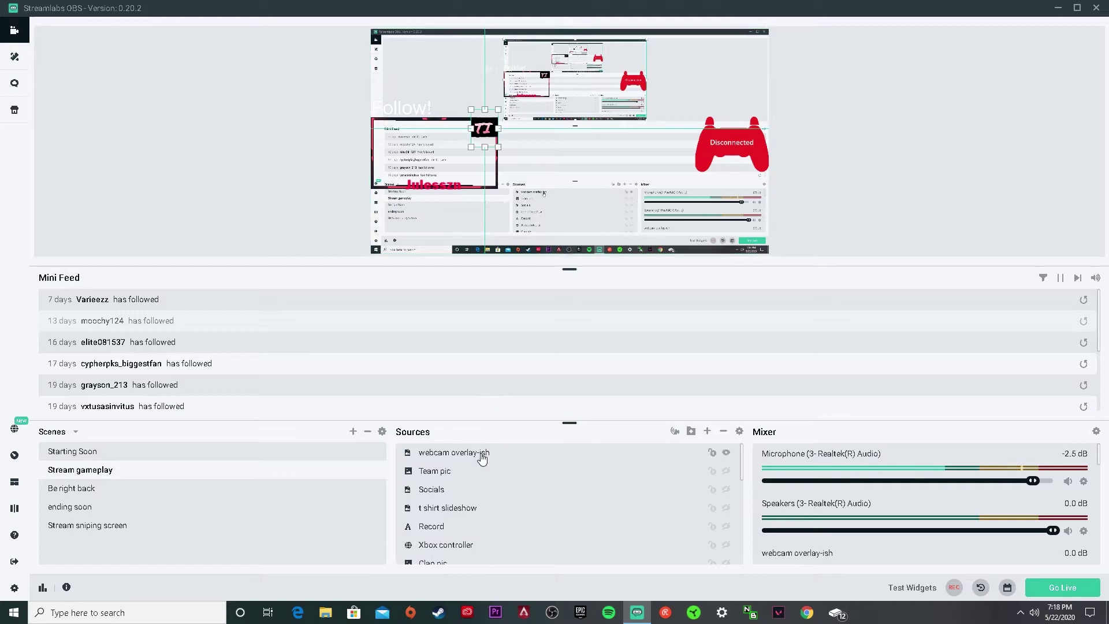
{"action": "right_click", "coordinate": [625, 453]}
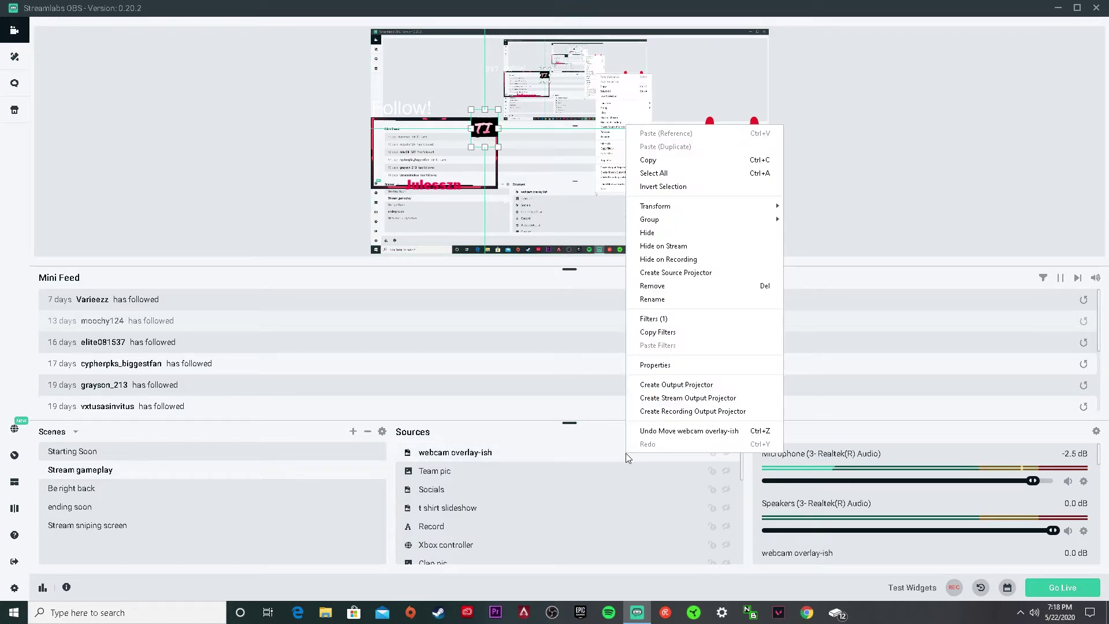
{"action": "left_click", "coordinate": [663, 319]}
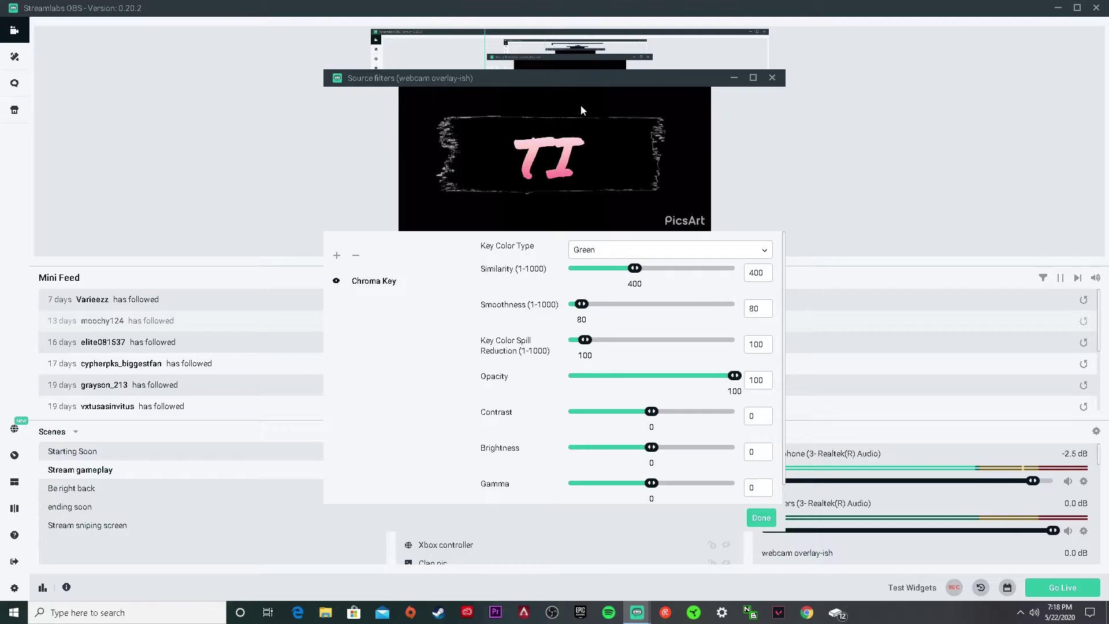
{"action": "left_click", "coordinate": [760, 517]}
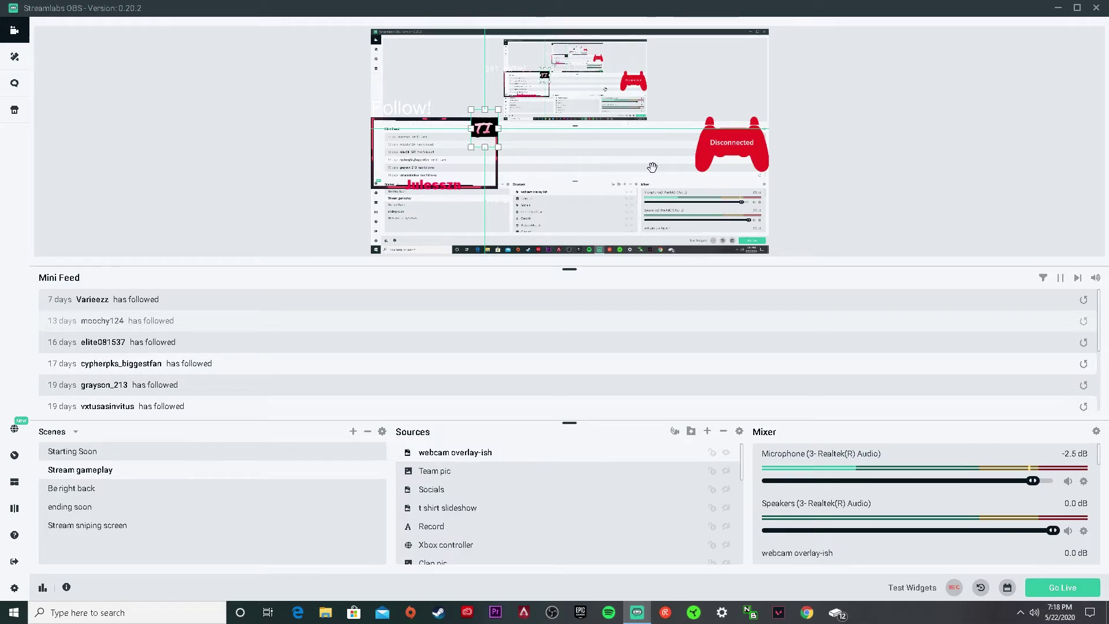
Step: Select the Twitch Chat and Clan pic sources on the canvas, and switch to the Be right back scene
{"action": "left_click", "coordinate": [432, 146]}
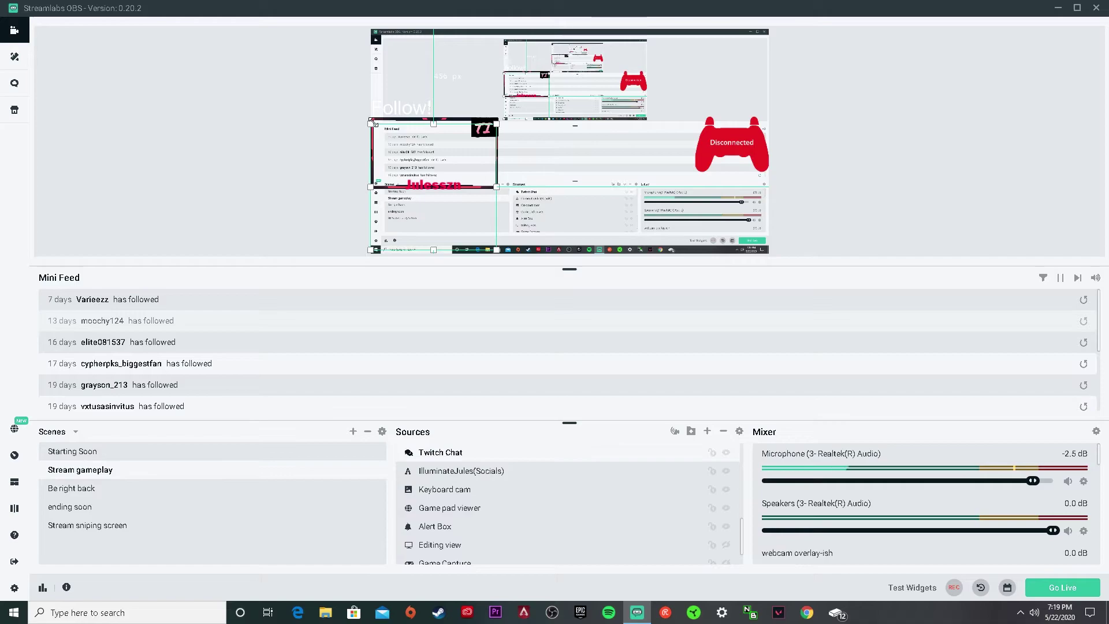
{"action": "left_click", "coordinate": [450, 165]}
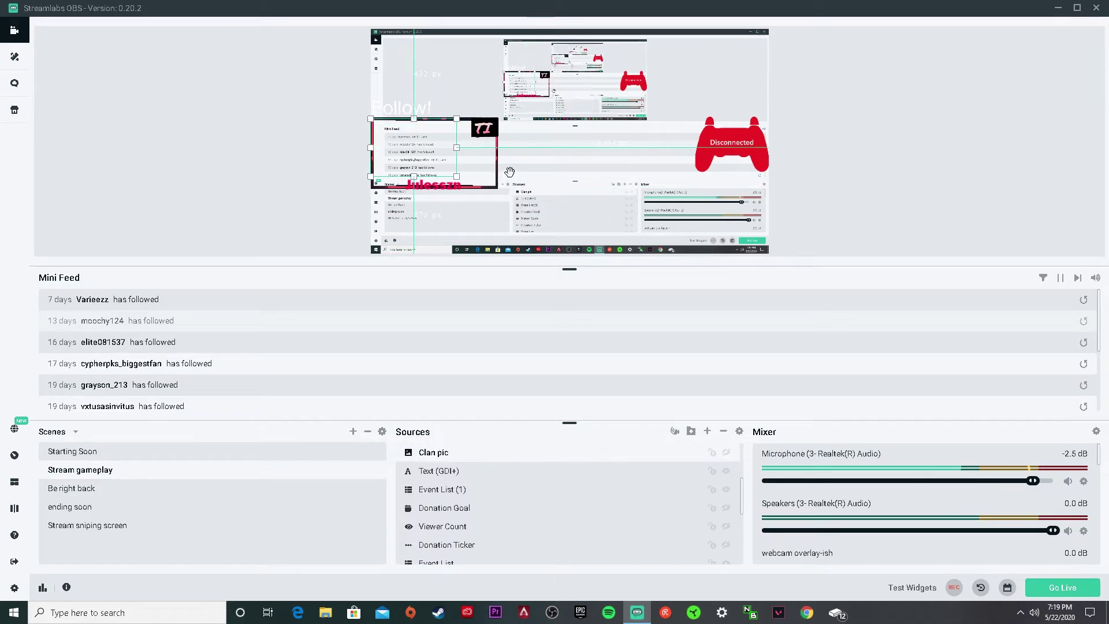
{"action": "left_click", "coordinate": [255, 490]}
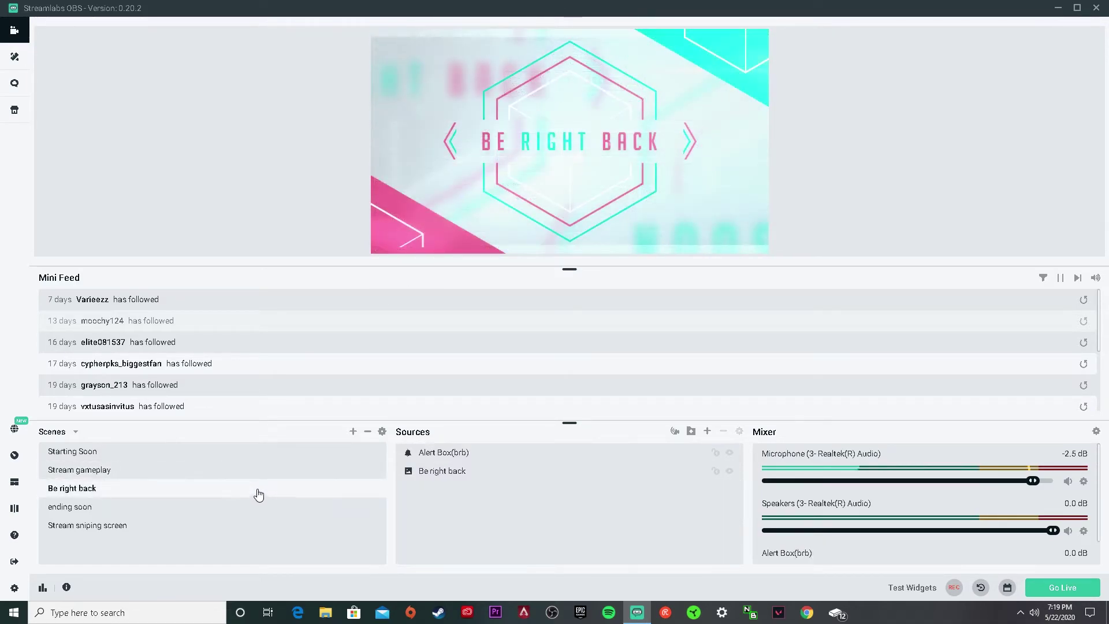
Step: Preview the ending soon, Starting Soon and Be right back scenes, and return to the Stream gameplay scene
{"action": "left_click", "coordinate": [208, 508]}
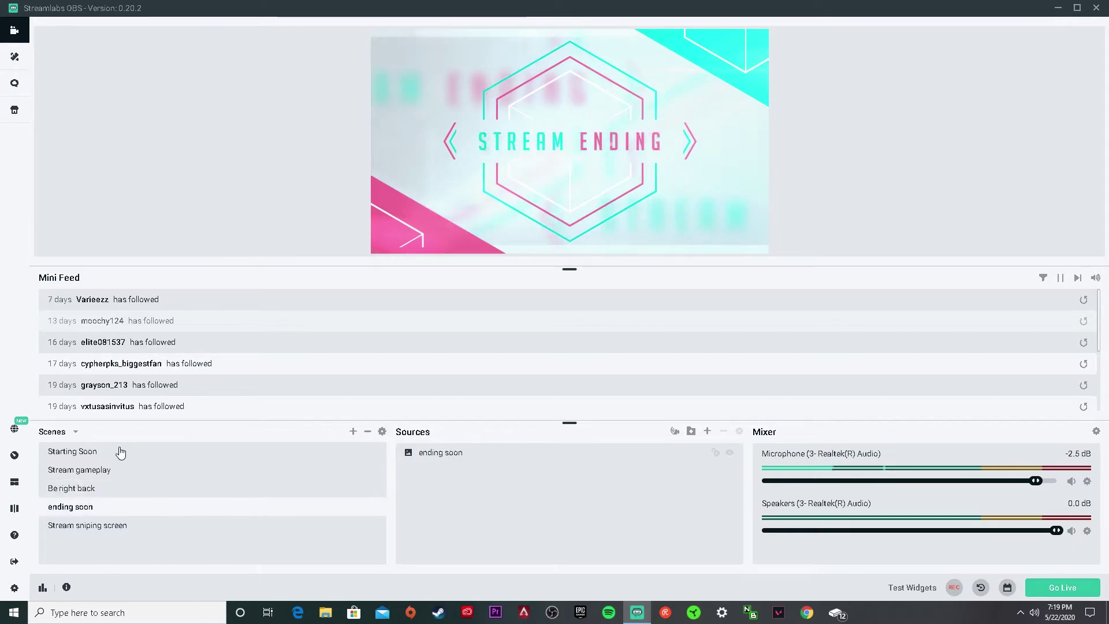
{"action": "left_click", "coordinate": [120, 453]}
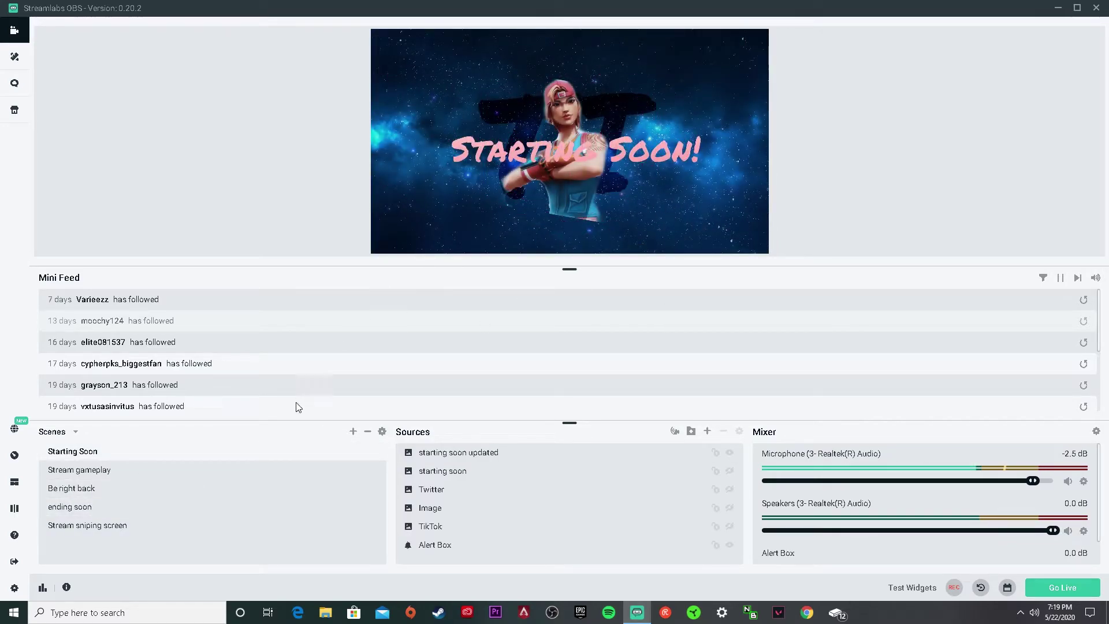
{"action": "left_click", "coordinate": [155, 487]}
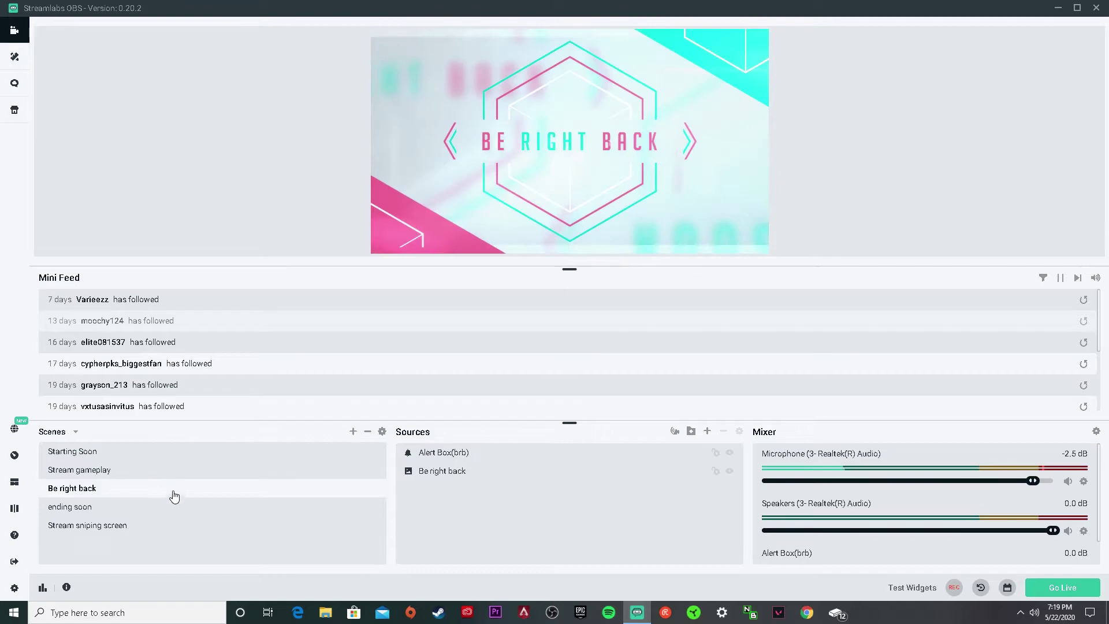
{"action": "left_click", "coordinate": [190, 473]}
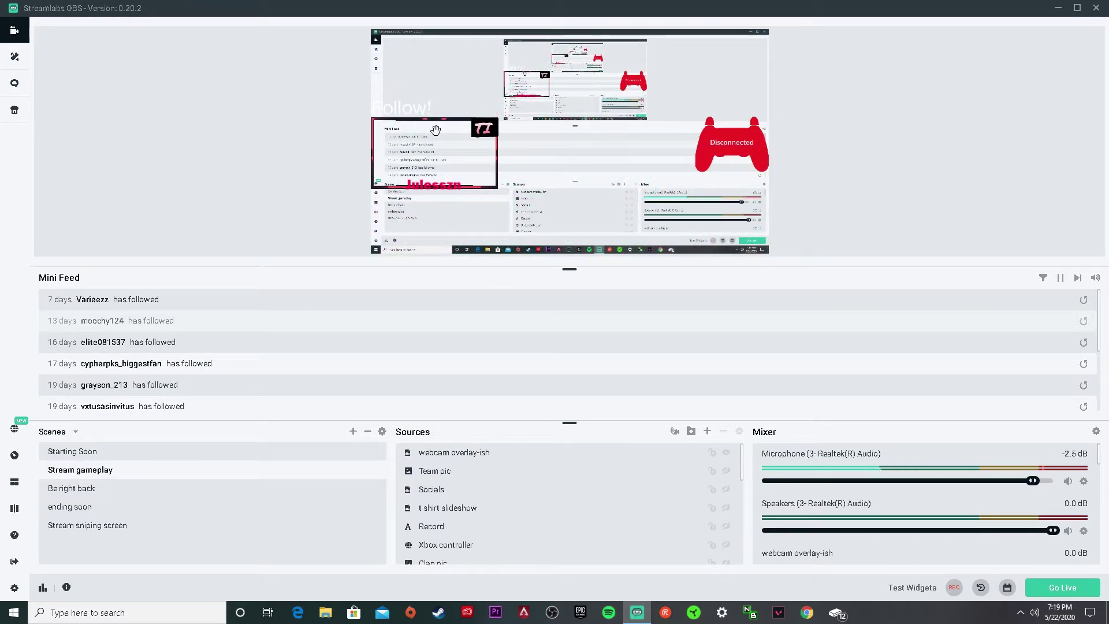
Step: Select the Event List (1) and Twitch Chat sources on the canvas, and look through the neighbouring sources in the list
{"action": "left_click", "coordinate": [443, 187]}
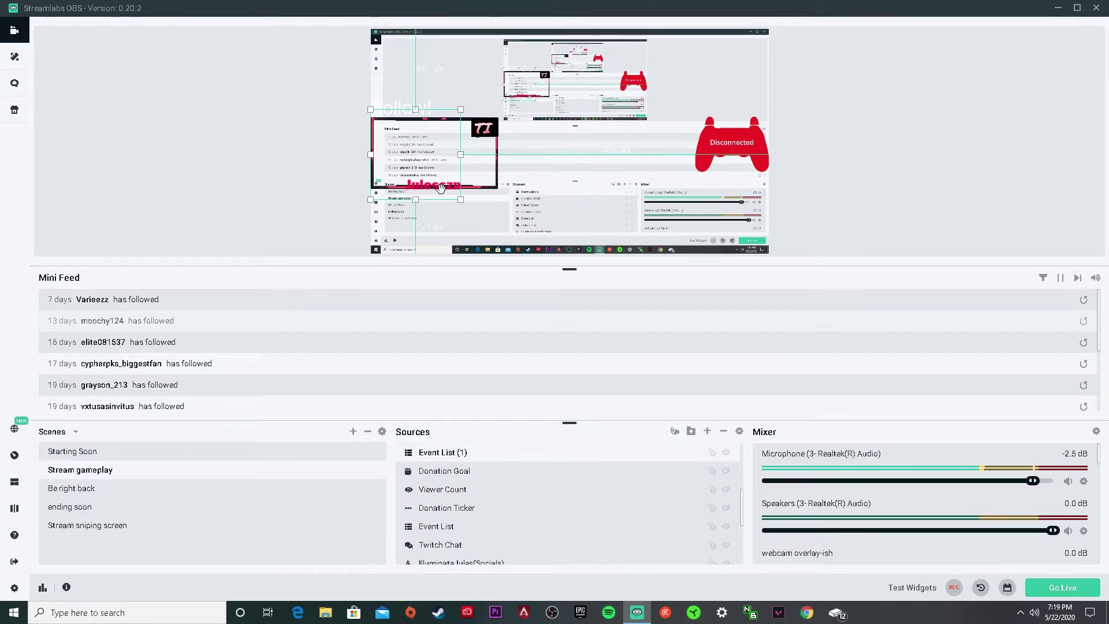
{"action": "left_click", "coordinate": [442, 186]}
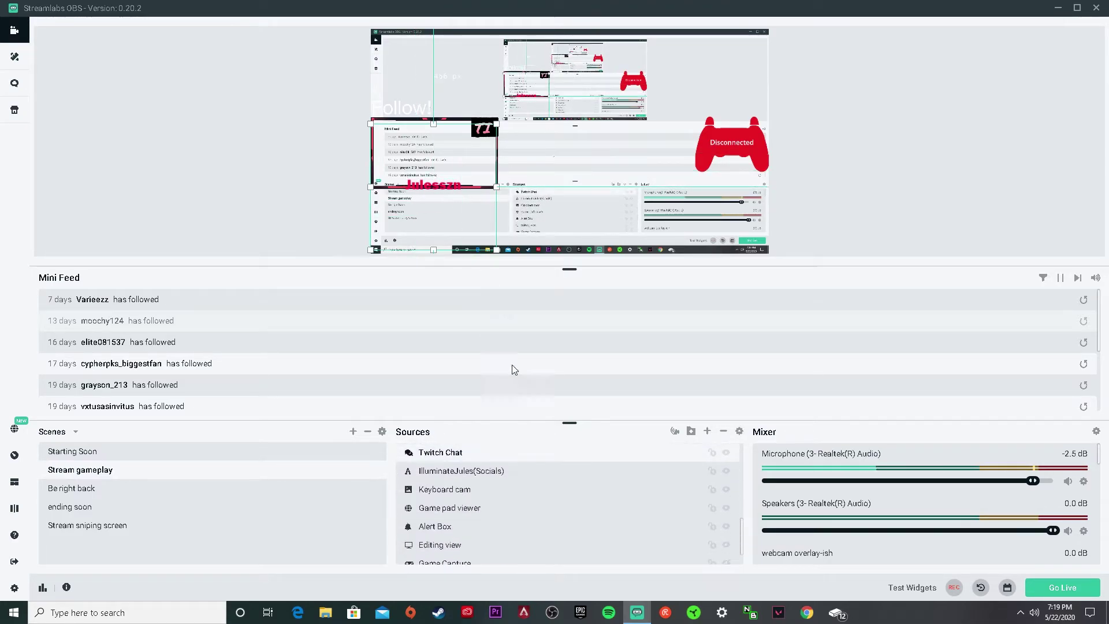
{"action": "left_click", "coordinate": [502, 472]}
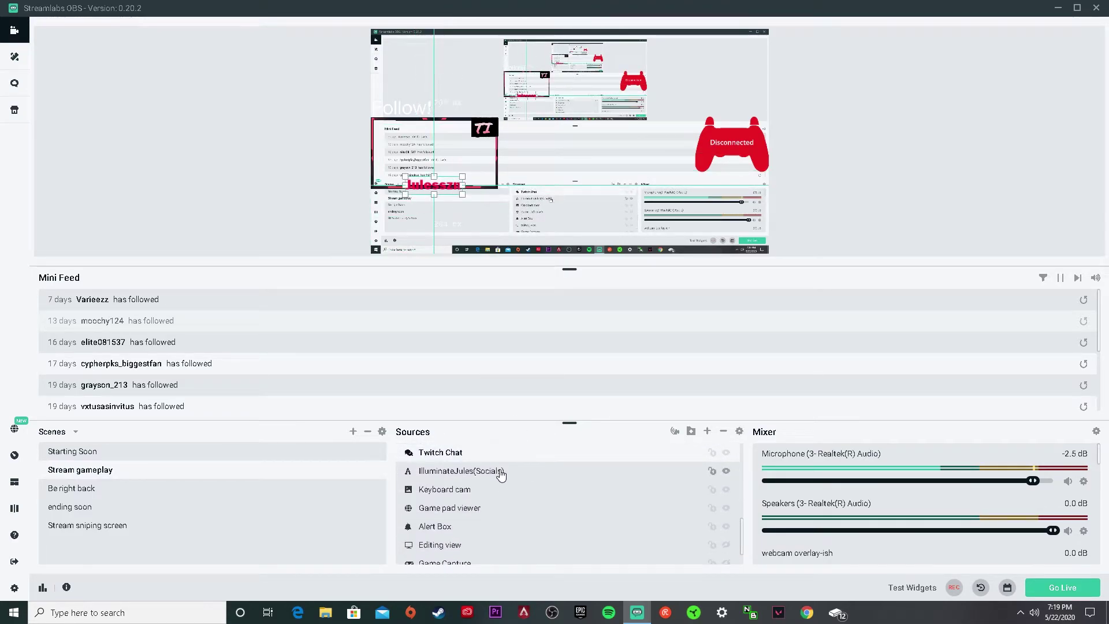
{"action": "left_click", "coordinate": [494, 183]}
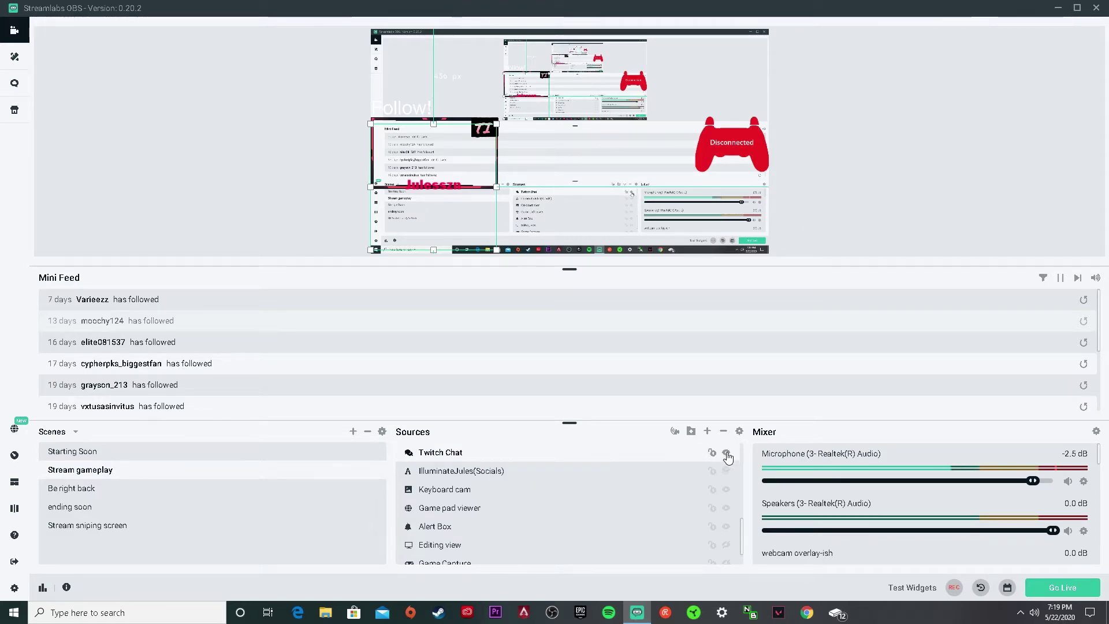
{"action": "scroll", "coordinate": [598, 473], "scroll_direction": "down", "scroll_amount": 2}
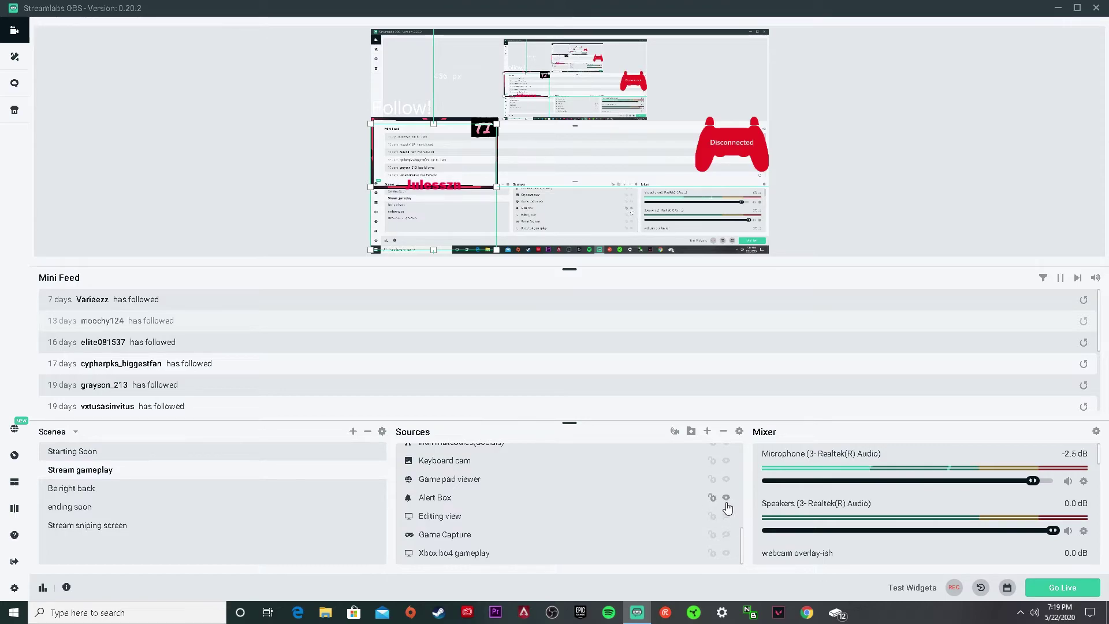
{"action": "scroll", "coordinate": [727, 507], "scroll_direction": "up", "scroll_amount": 3}
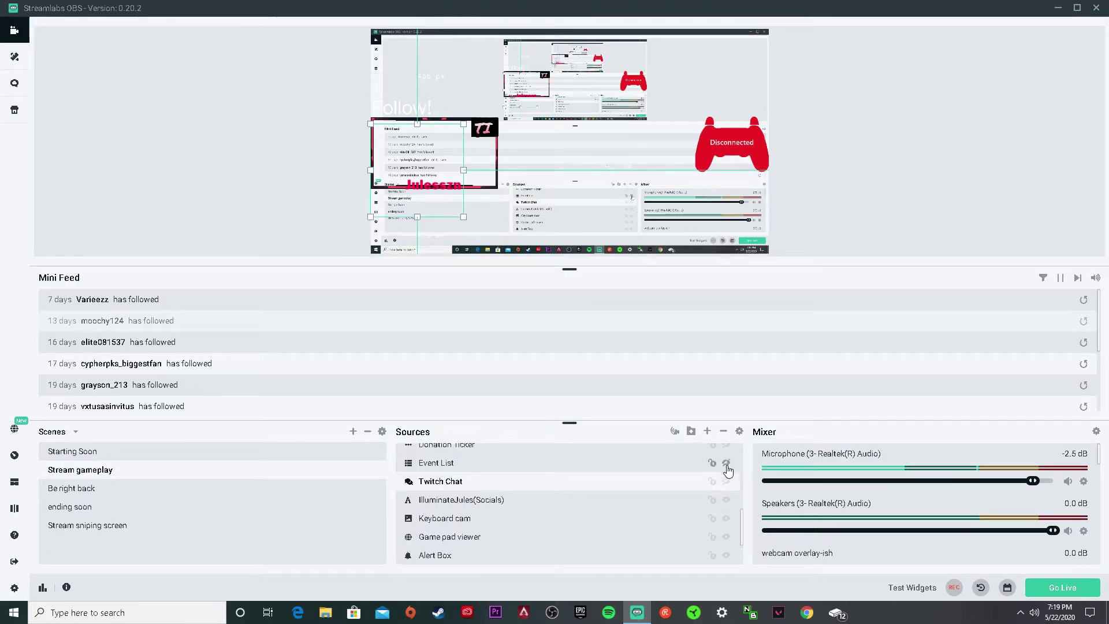
Step: Select the Twitch Chat, Clan pic, Xbox bo4 gameplay and Xbox controller sources one after another on the canvas
{"action": "left_click", "coordinate": [485, 190]}
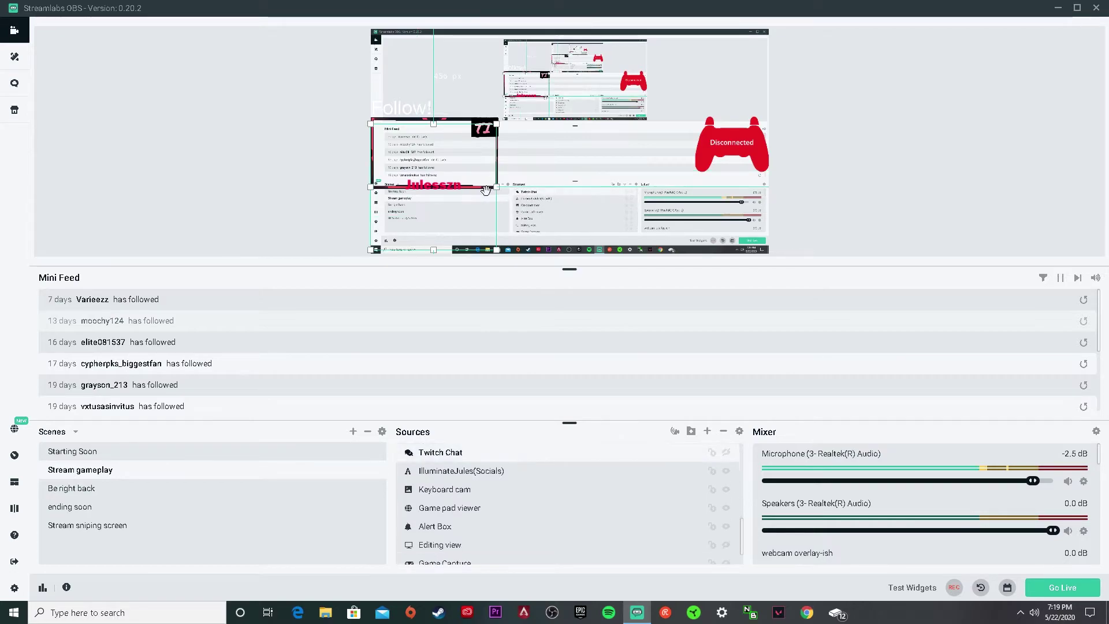
{"action": "left_click", "coordinate": [414, 156]}
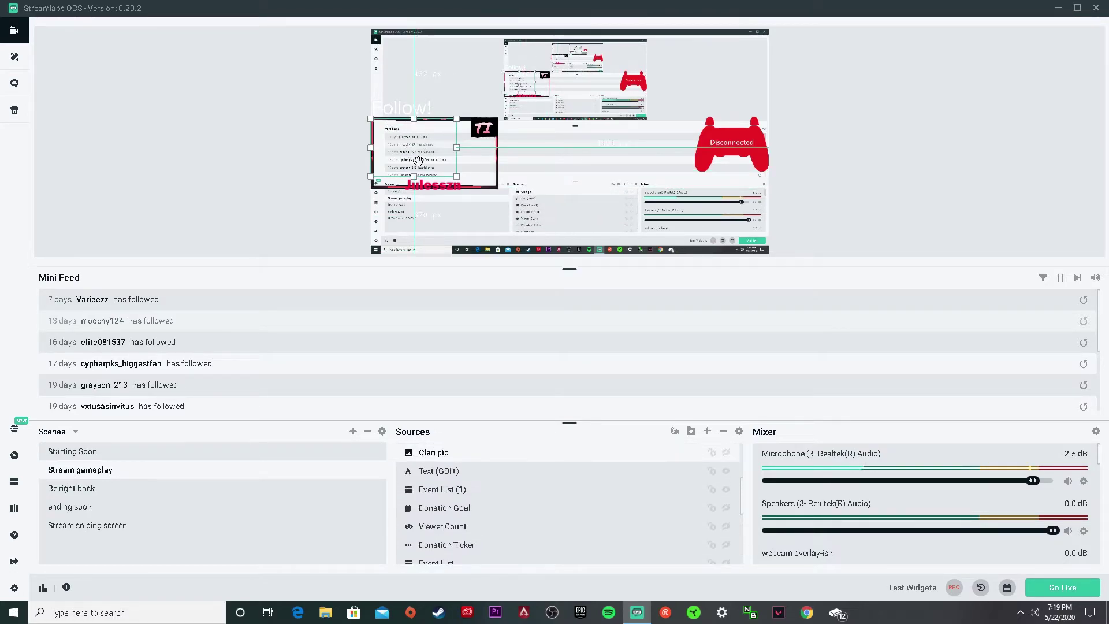
{"action": "left_click", "coordinate": [450, 215]}
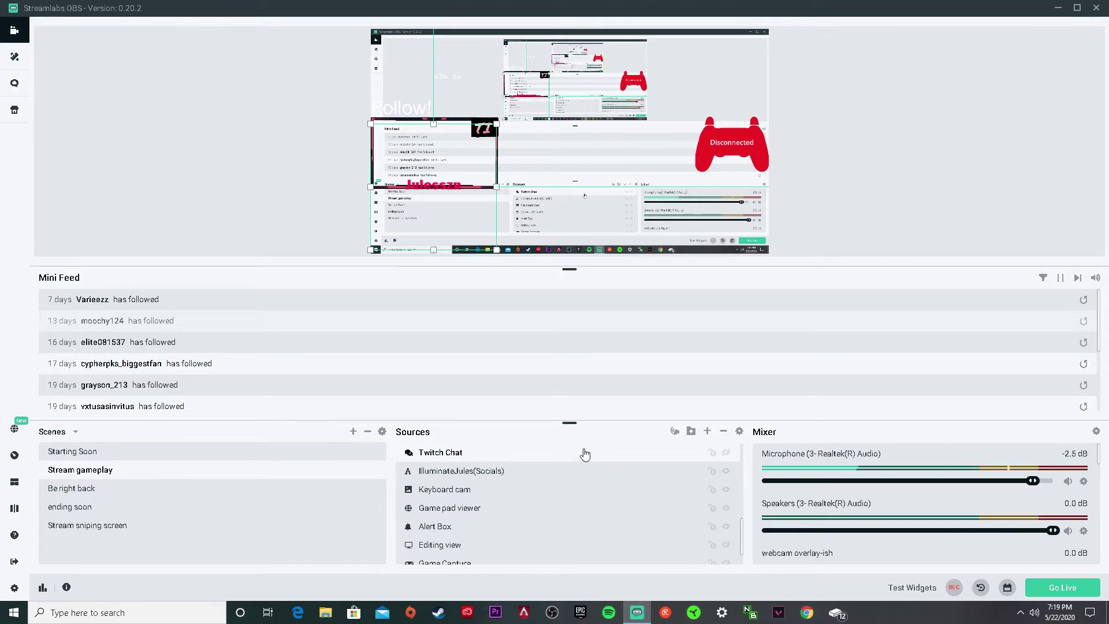
{"action": "left_click", "coordinate": [515, 163]}
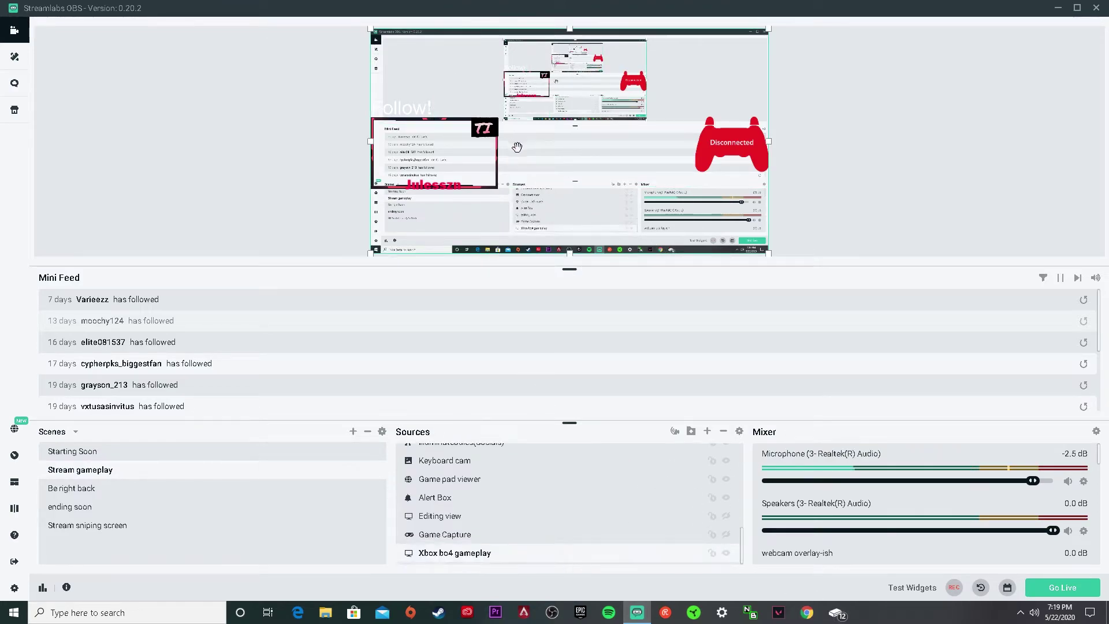
{"action": "left_click", "coordinate": [731, 144]}
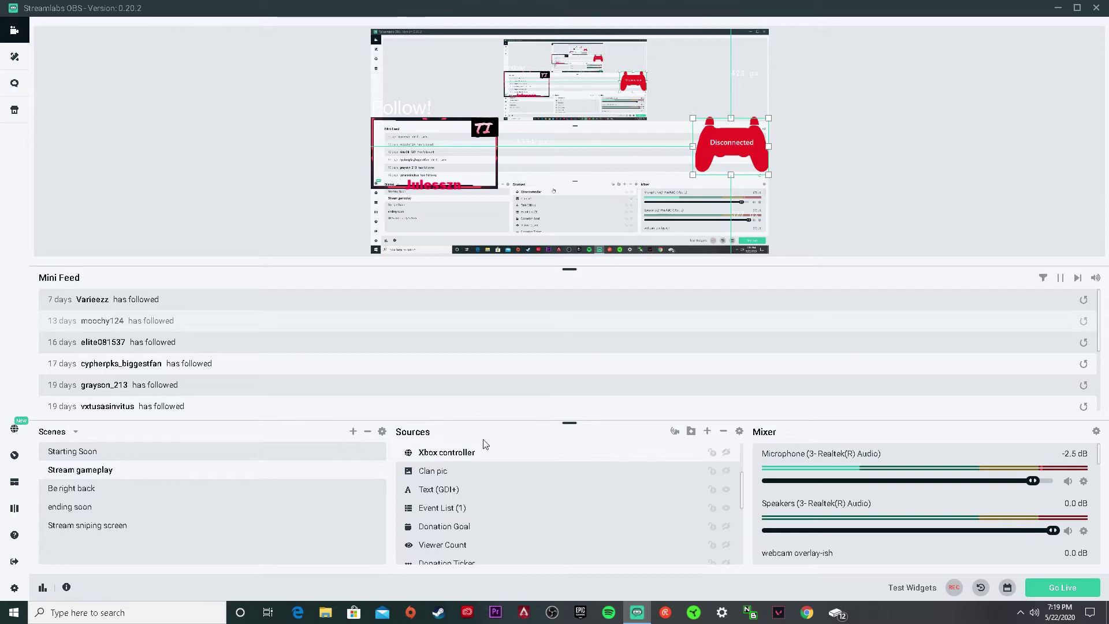
Step: Switch to Chrome and open the Gamepad Viewer site at gamepadviewer.com
{"action": "left_click", "coordinate": [807, 613]}
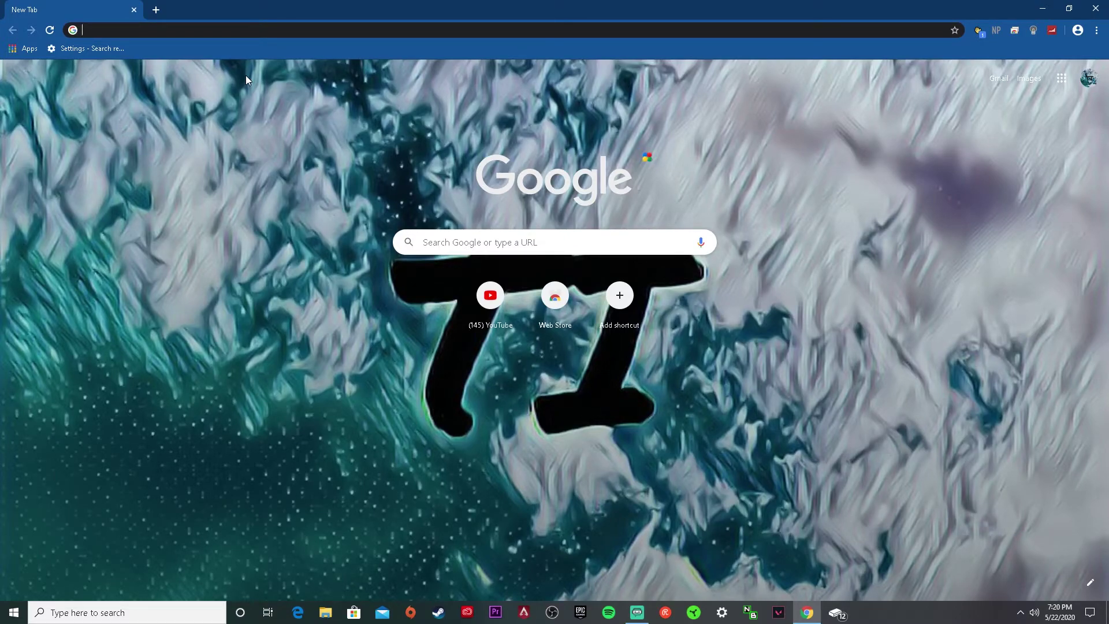
{"action": "left_click", "coordinate": [298, 614]}
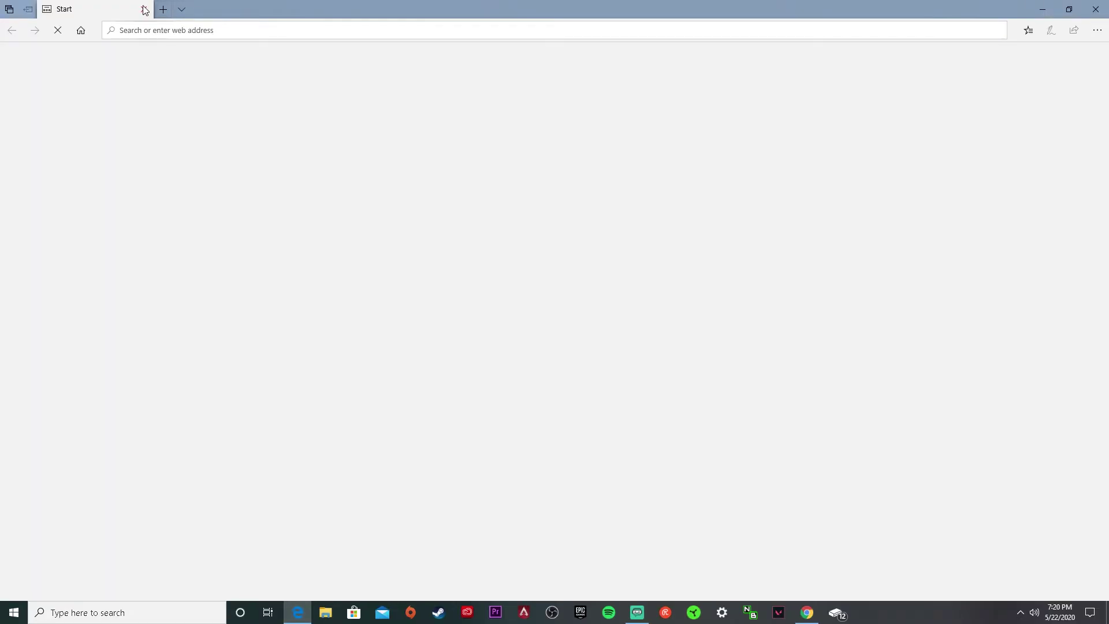
{"action": "left_click", "coordinate": [144, 9]}
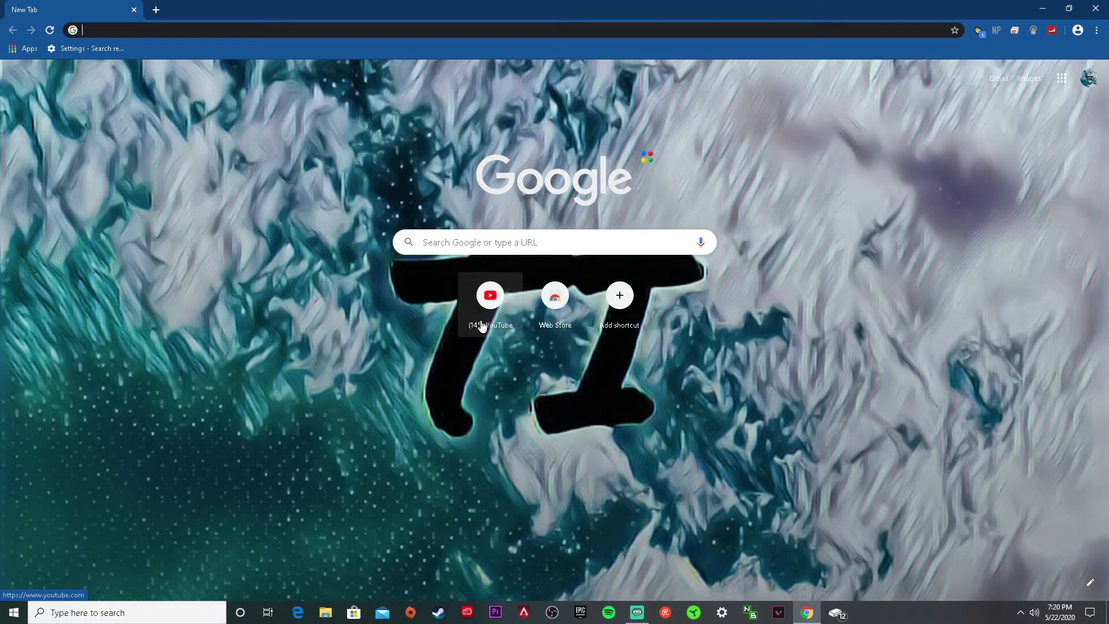
{"action": "key", "text": "ctrl+l"}
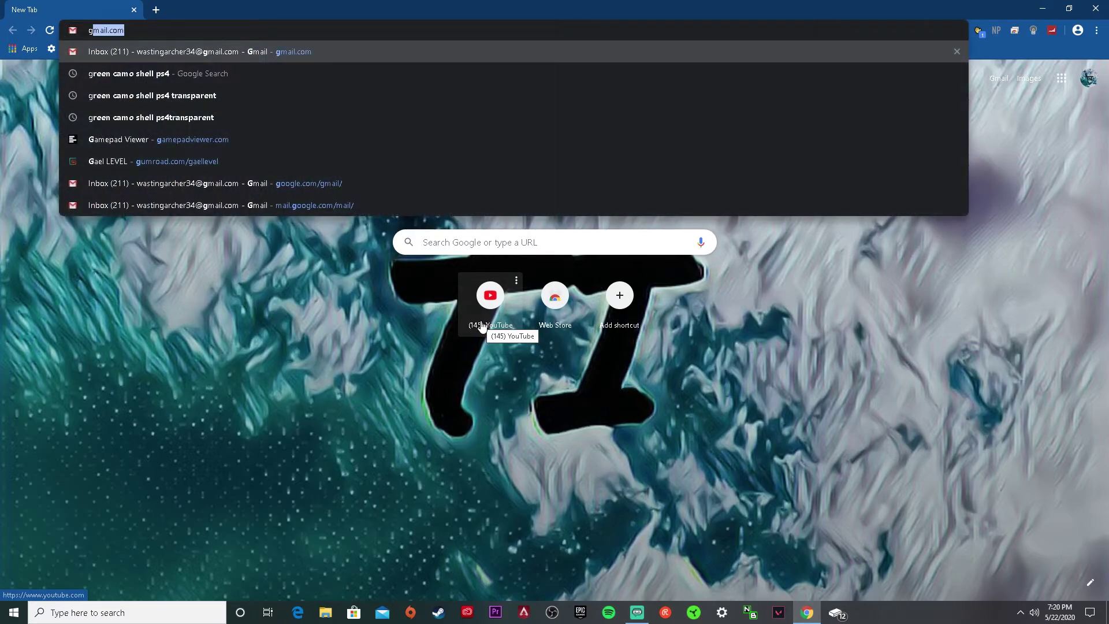
{"action": "type", "text": "gamepad"}
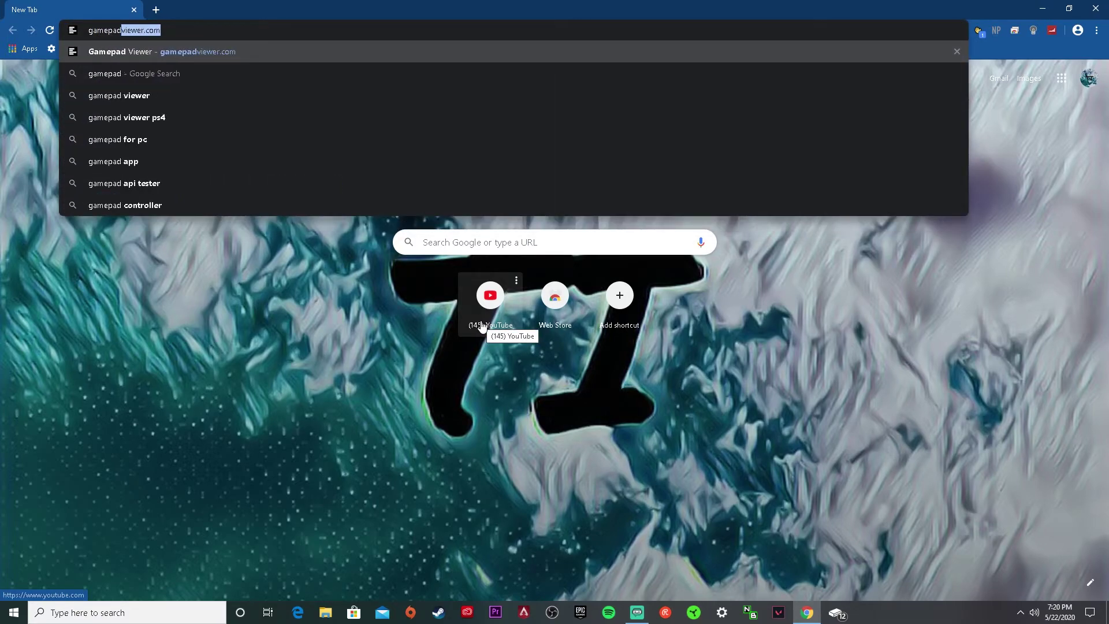
{"action": "type", "text": "viwer"}
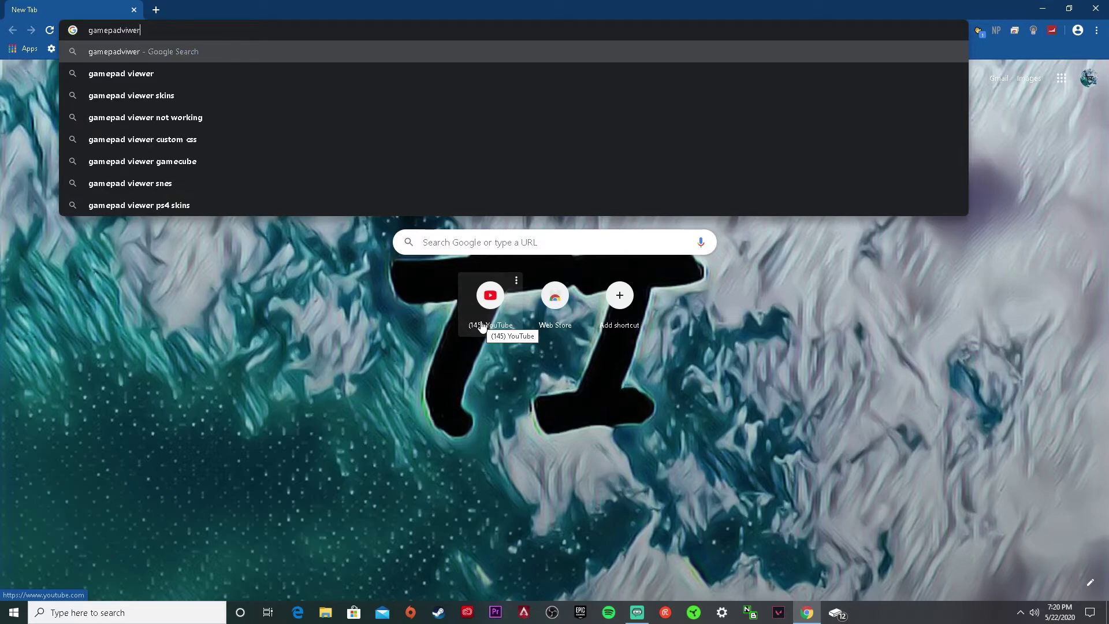
{"action": "type", "text": ".com"}
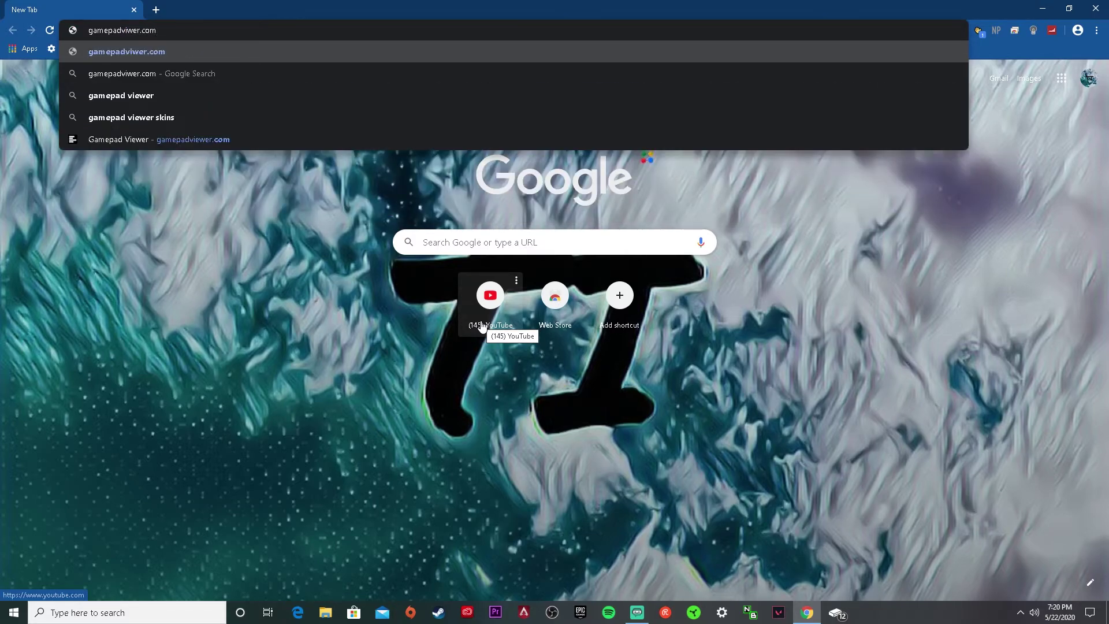
{"action": "left_click", "coordinate": [210, 138]}
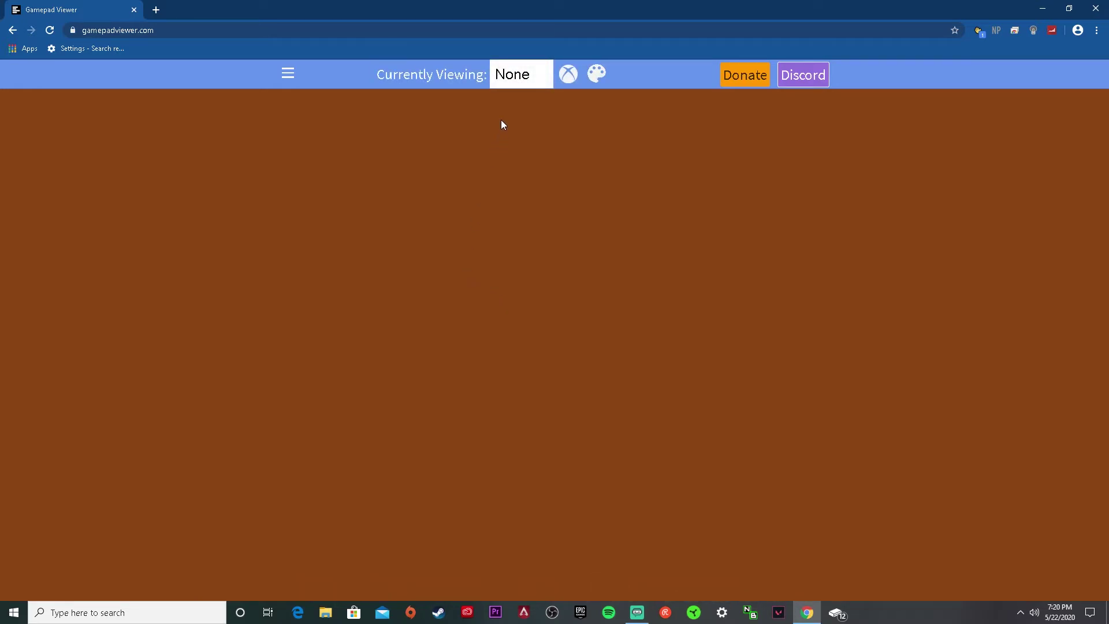
Step: Set the viewed gamepad to Player 1 and change its skin to PlayStation 4 (White)
{"action": "left_click", "coordinate": [518, 80]}
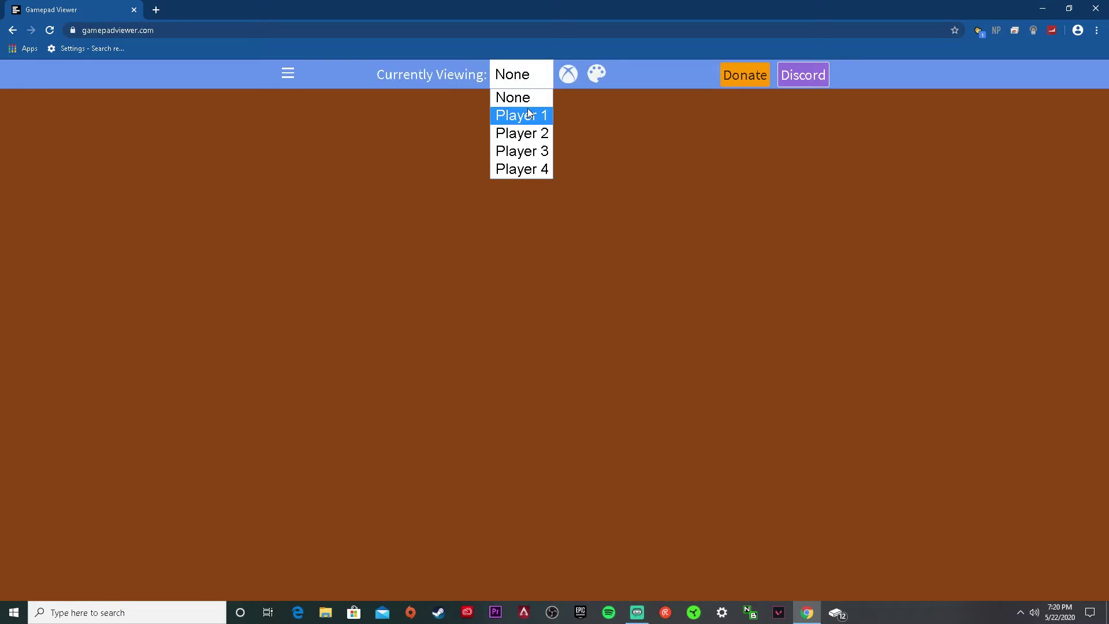
{"action": "left_click", "coordinate": [522, 115]}
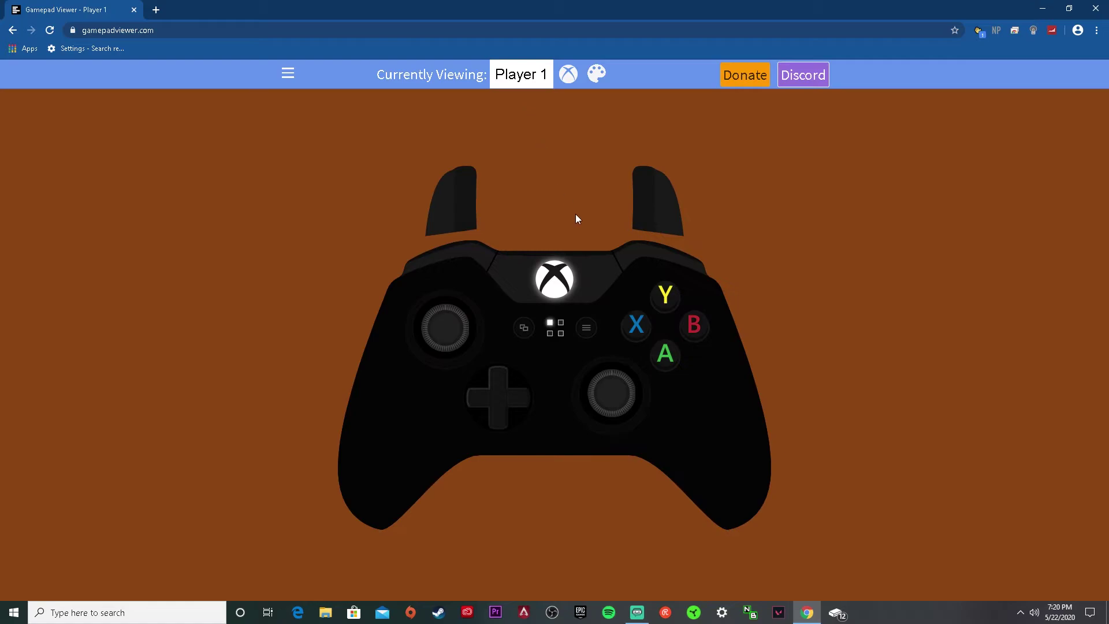
{"action": "left_click", "coordinate": [568, 74]}
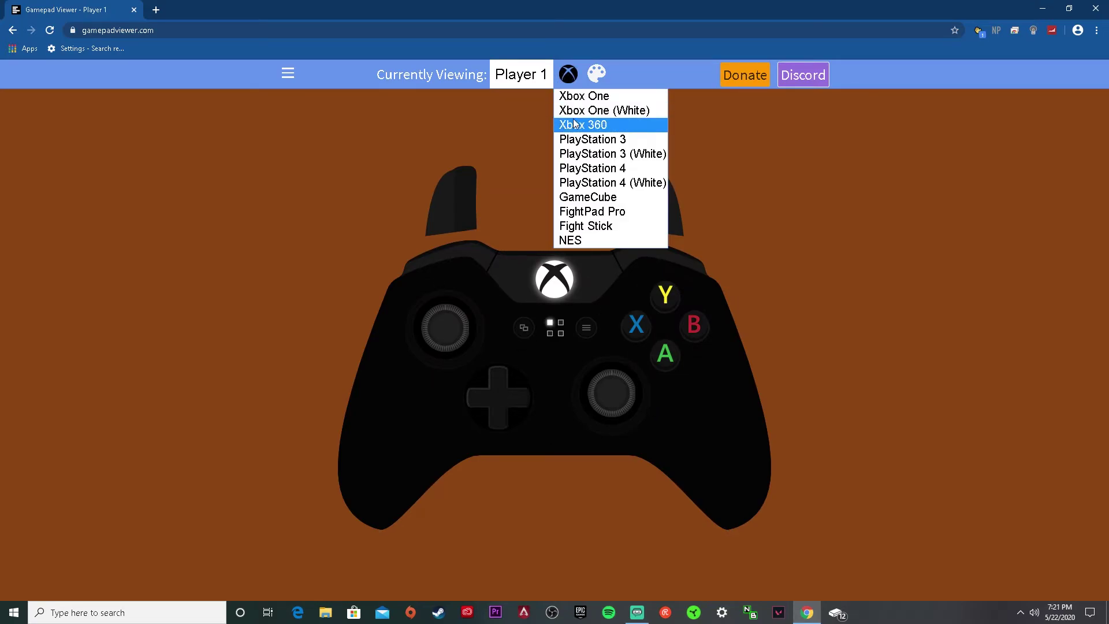
{"action": "left_click", "coordinate": [602, 173]}
{"action": "left_click", "coordinate": [566, 74]}
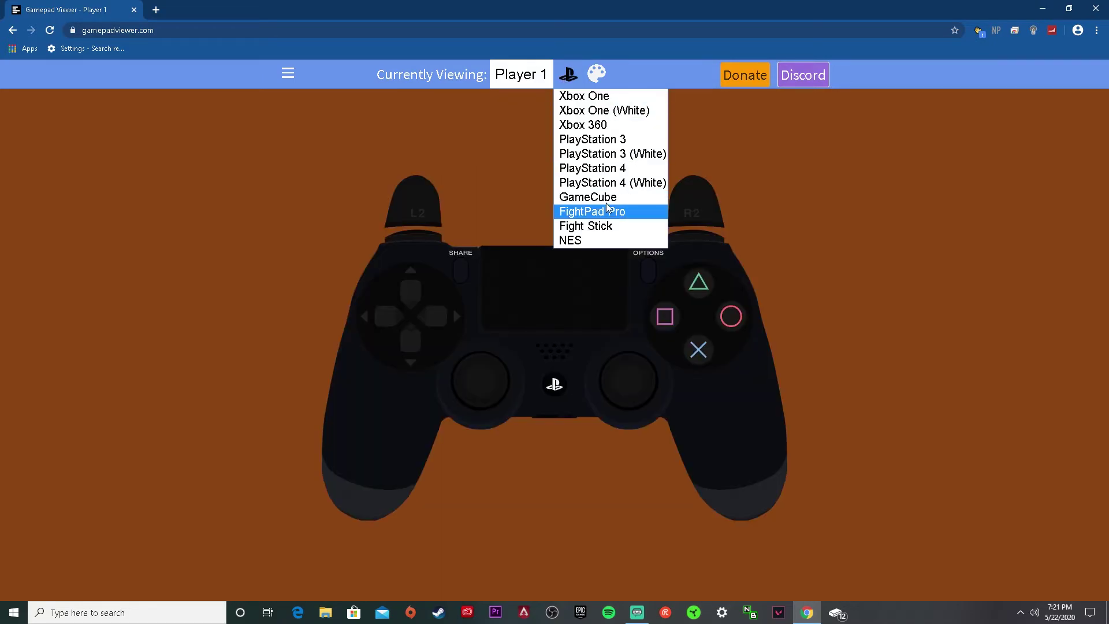
{"action": "left_click", "coordinate": [611, 185]}
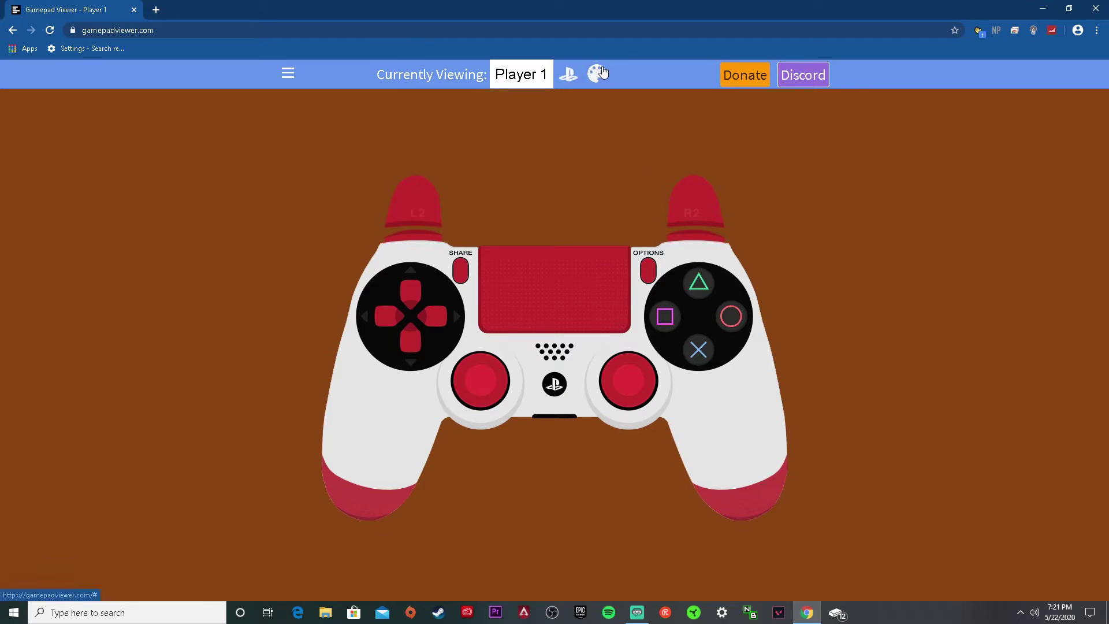
Step: Switch the controller skin to PlayStation 4 and back to PlayStation 4 (White) to compare them
{"action": "left_click", "coordinate": [569, 74]}
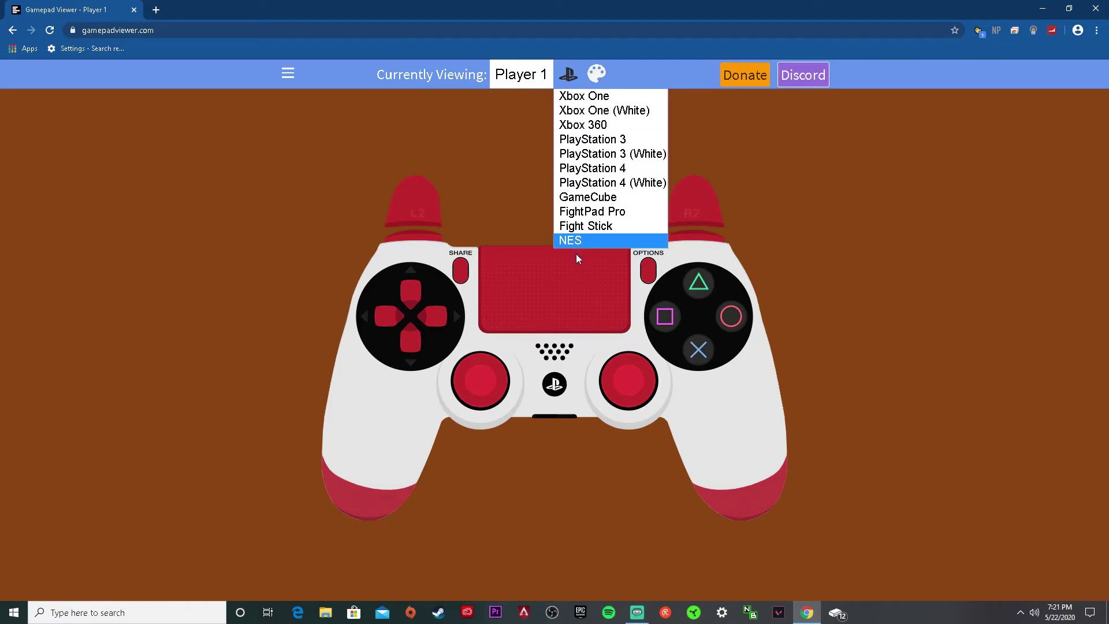
{"action": "left_click", "coordinate": [614, 168]}
{"action": "left_click", "coordinate": [568, 74]}
{"action": "left_click", "coordinate": [601, 185]}
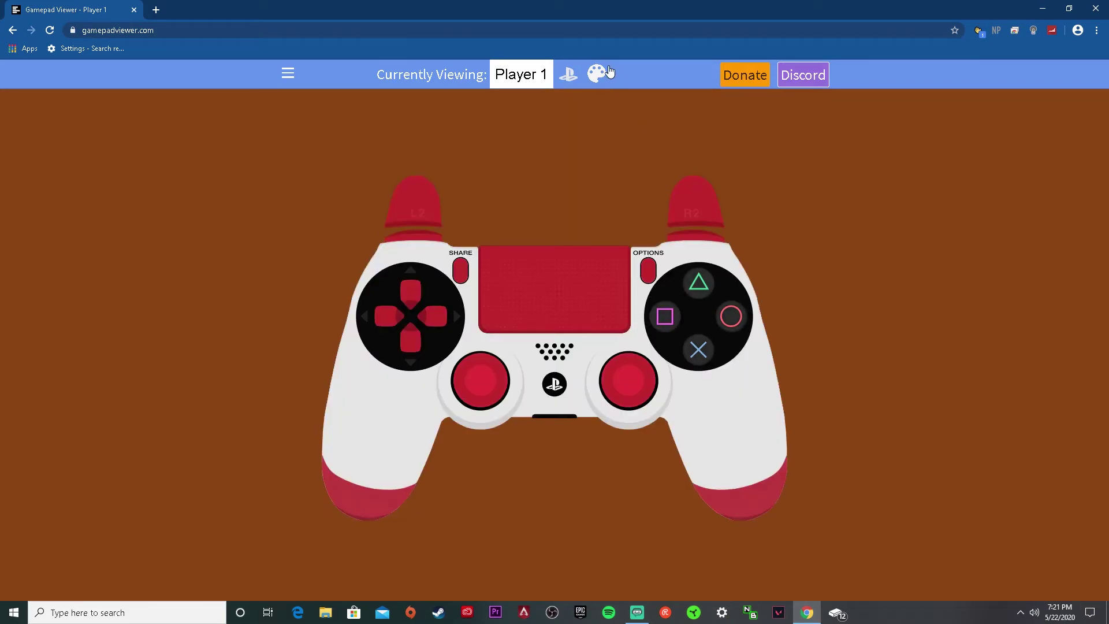
Step: Change the Gamepad Viewer background colour to a dark slate grey
{"action": "left_click", "coordinate": [598, 74]}
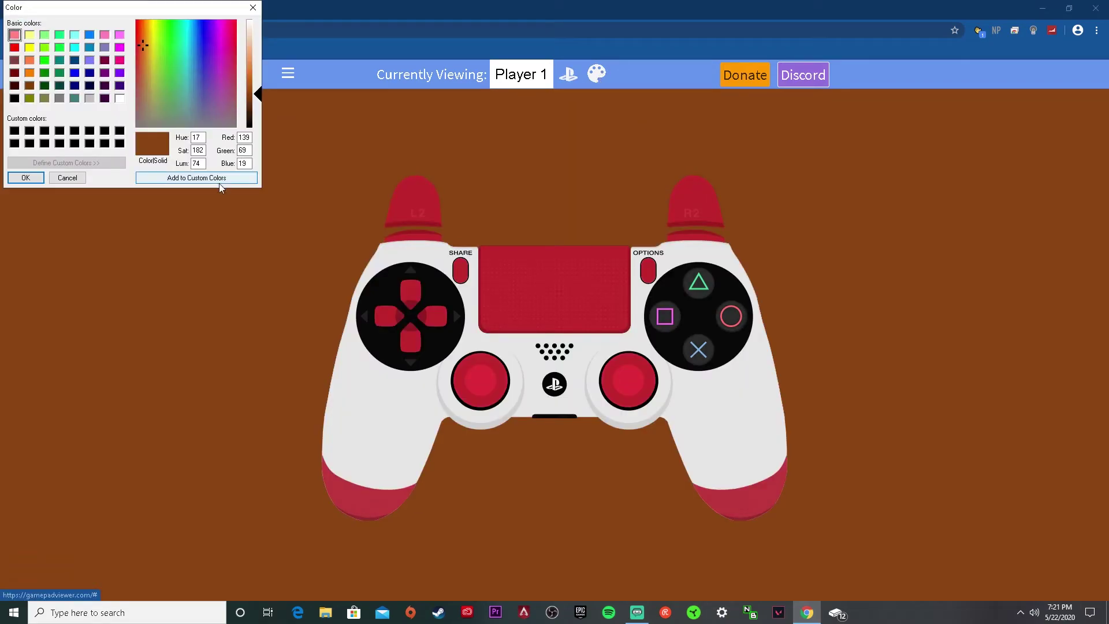
{"action": "left_click_drag", "start_coordinate": [235, 65], "coordinate": [188, 120]}
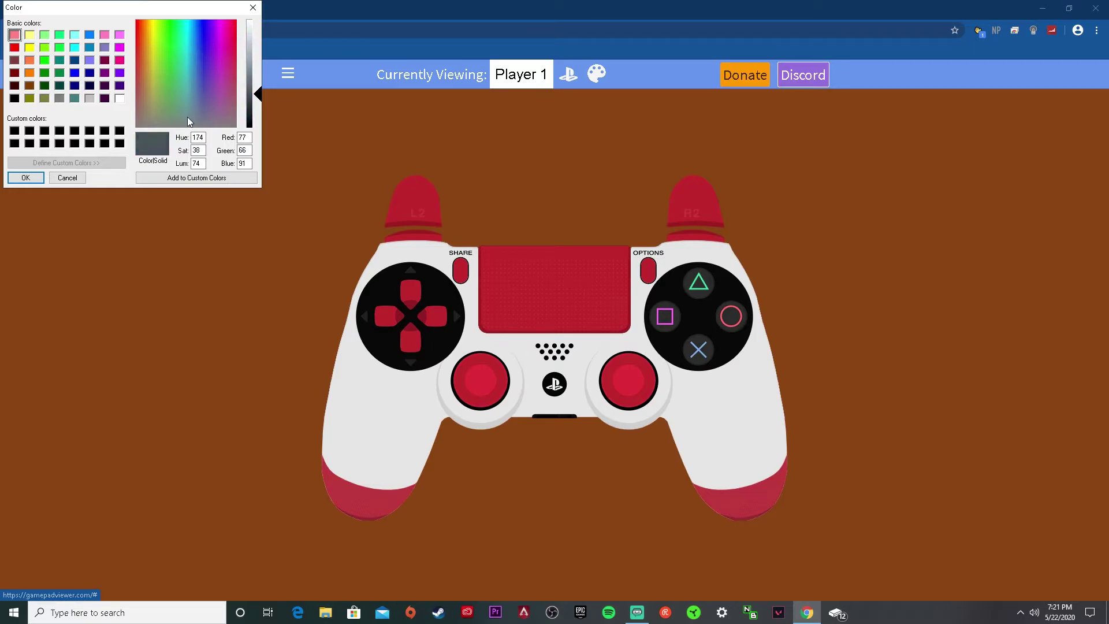
{"action": "left_click", "coordinate": [26, 178]}
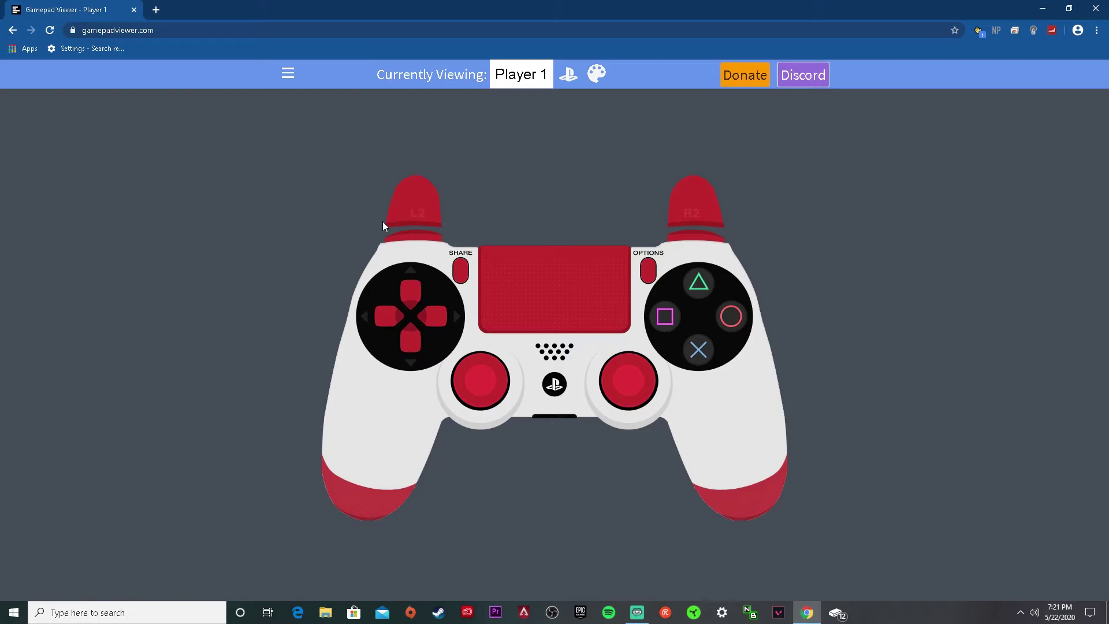
Step: Open the Generate Custom URL form of Gamepad Viewer
{"action": "left_click", "coordinate": [286, 75]}
{"action": "left_click", "coordinate": [285, 76]}
{"action": "left_click", "coordinate": [286, 77]}
{"action": "left_click", "coordinate": [729, 81]}
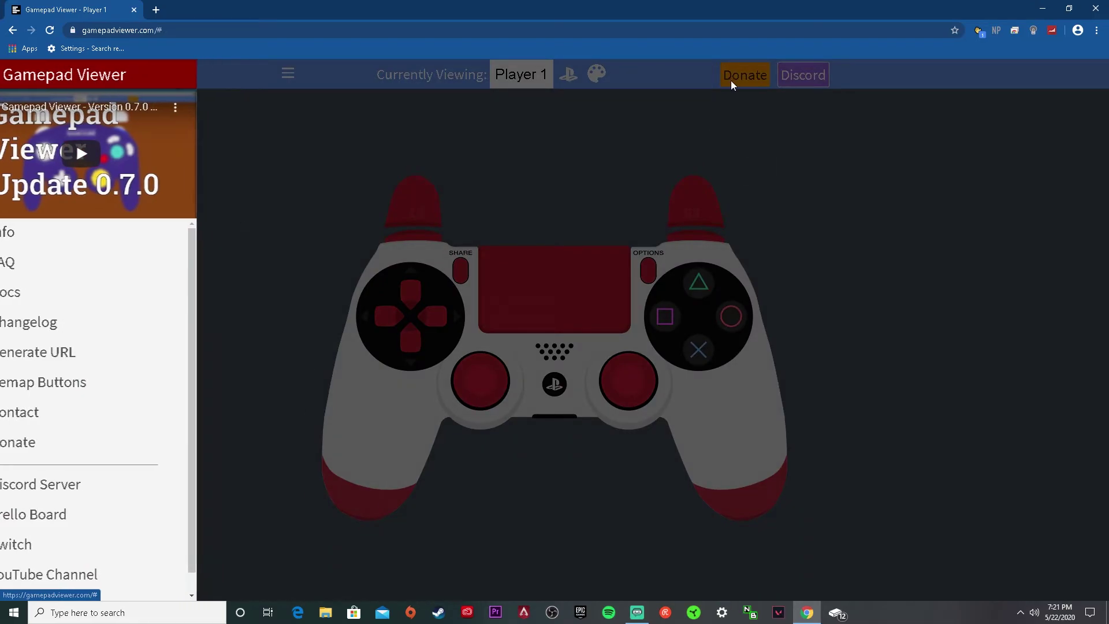
{"action": "left_click", "coordinate": [288, 76]}
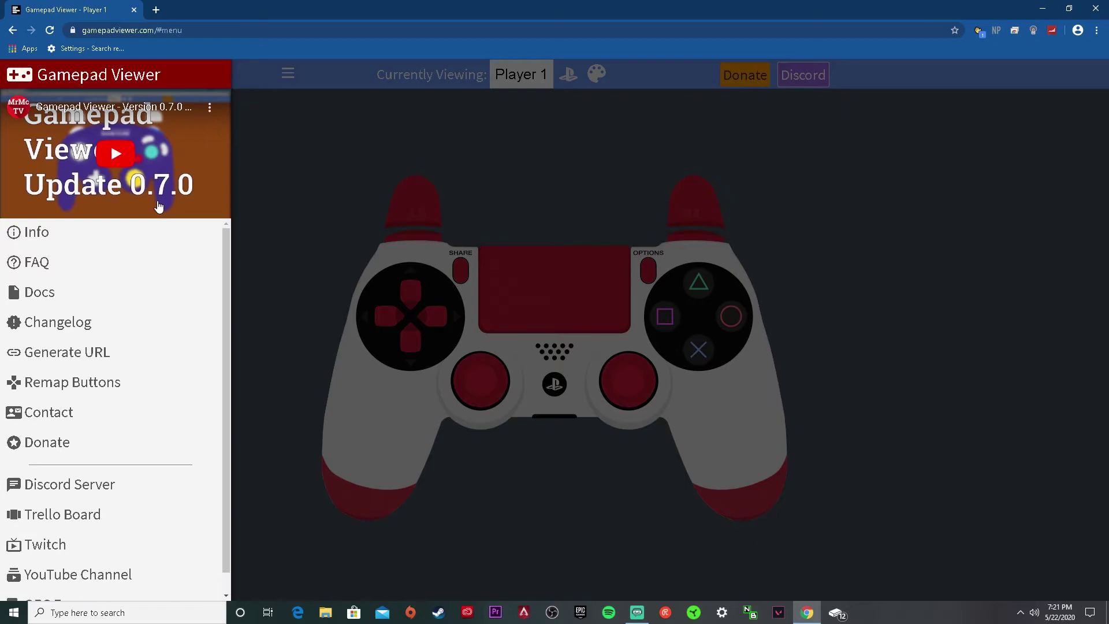
{"action": "scroll", "coordinate": [118, 228], "scroll_direction": "down", "scroll_amount": 1}
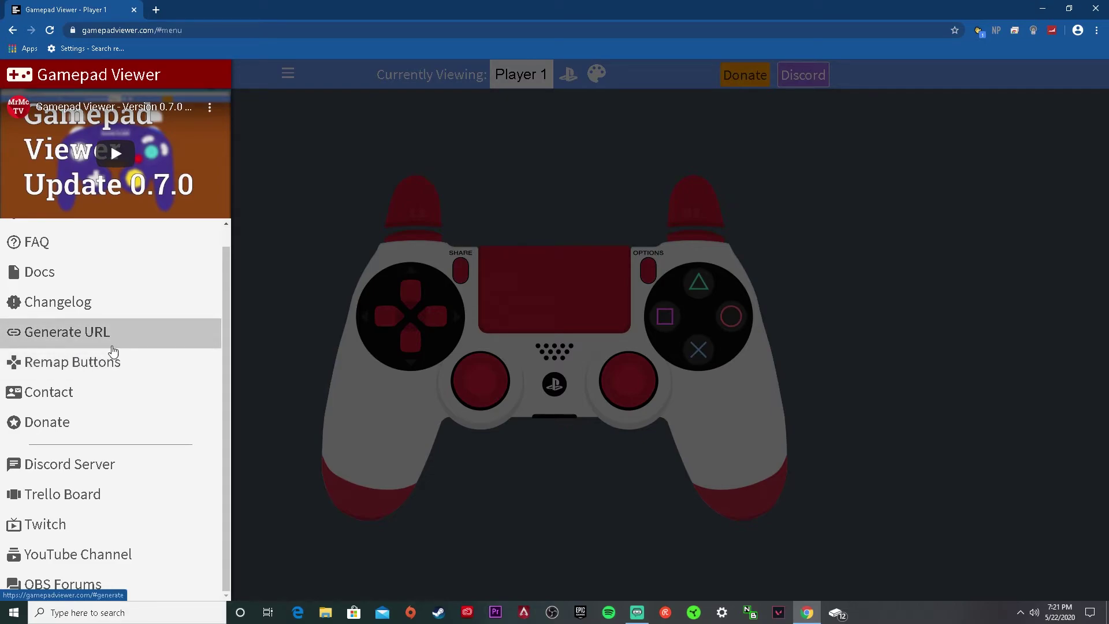
{"action": "left_click", "coordinate": [105, 337]}
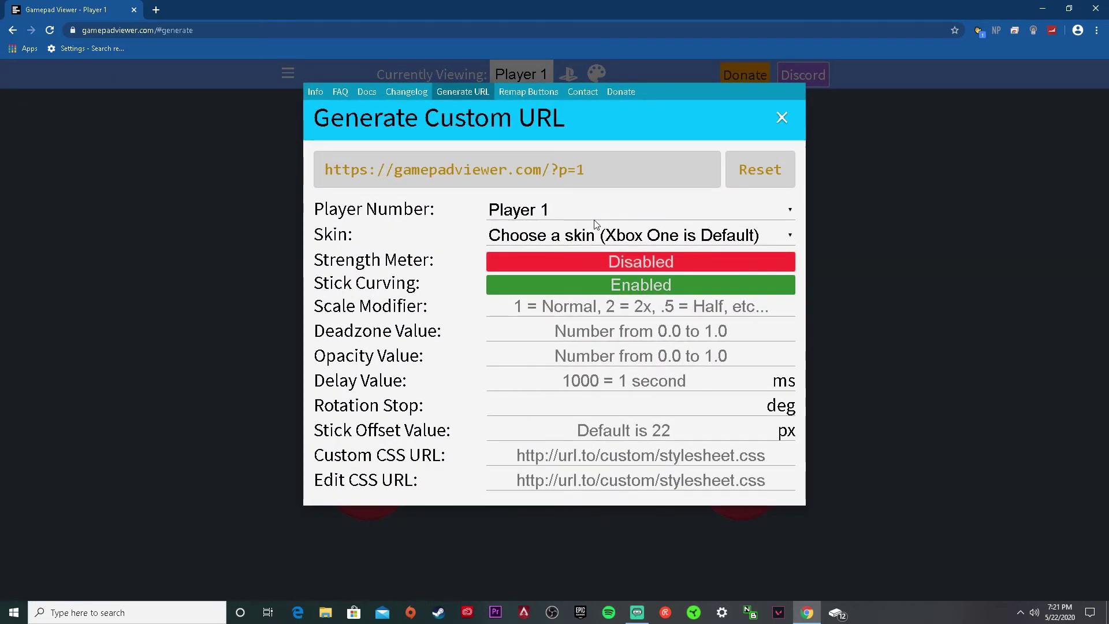
Step: Generate a Player 1 URL with the PlayStation 4 (White) skin, copy it and close the page to return to Streamlabs OBS
{"action": "left_click", "coordinate": [591, 236]}
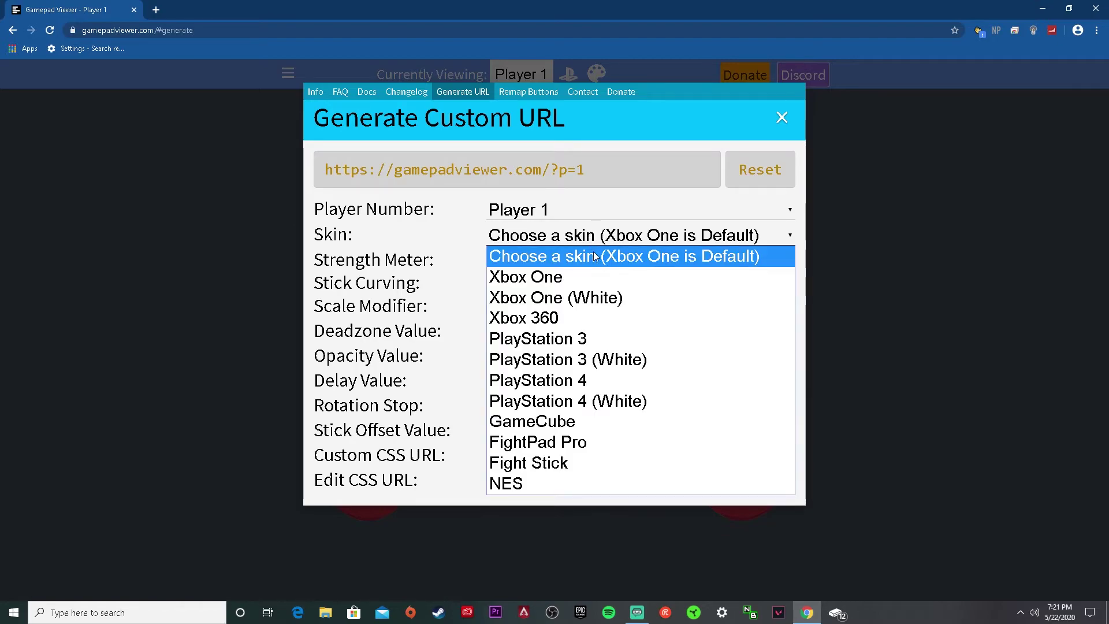
{"action": "left_click", "coordinate": [610, 401]}
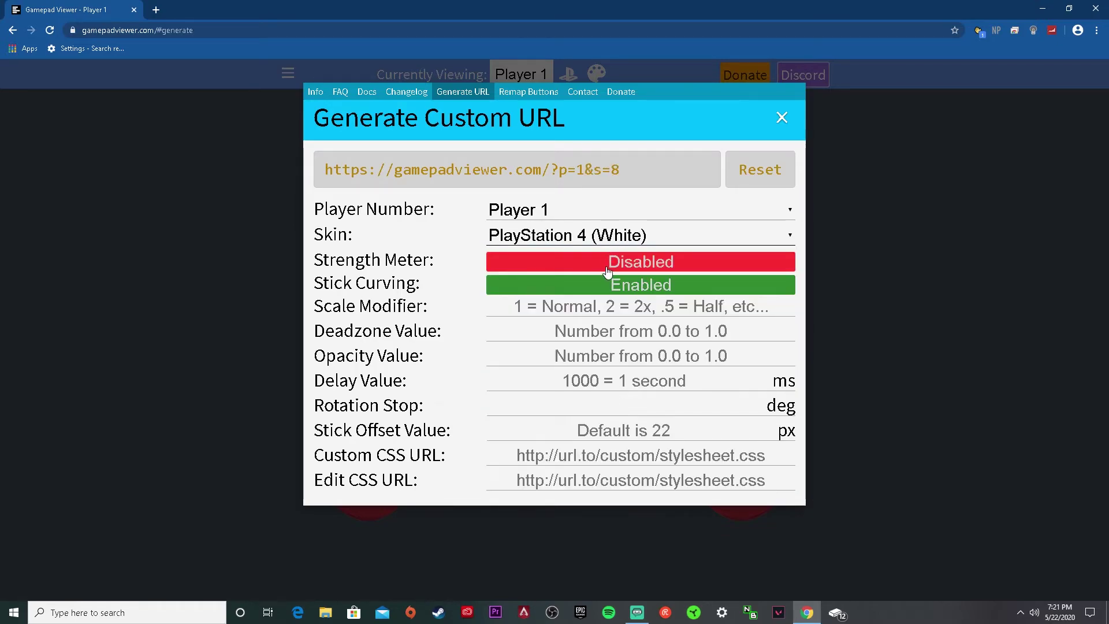
{"action": "left_click", "coordinate": [519, 94]}
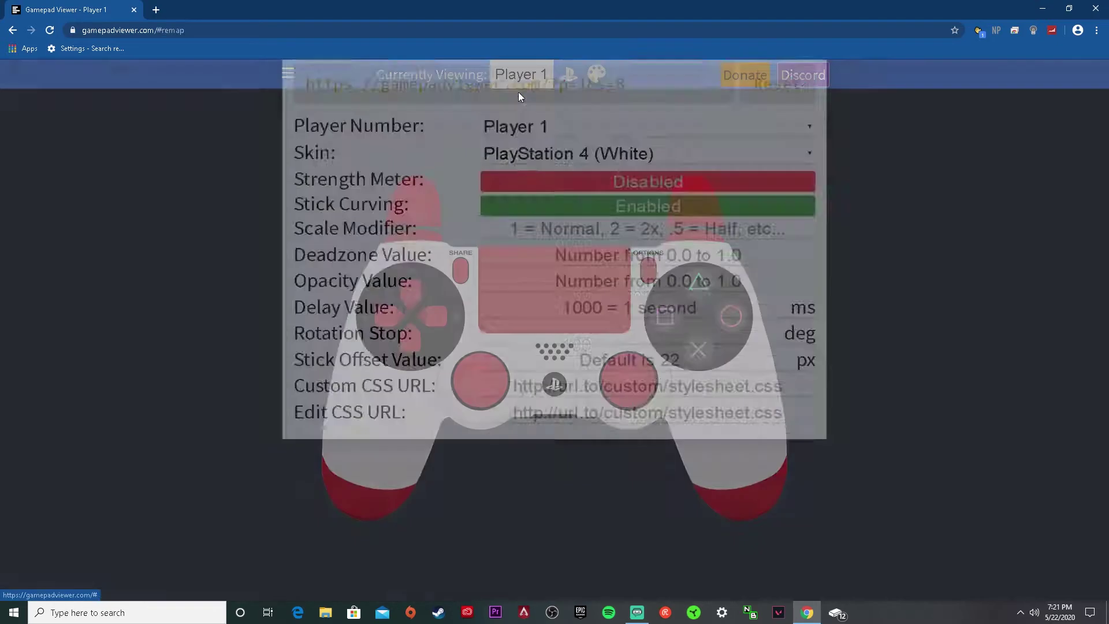
{"action": "left_click", "coordinate": [473, 93]}
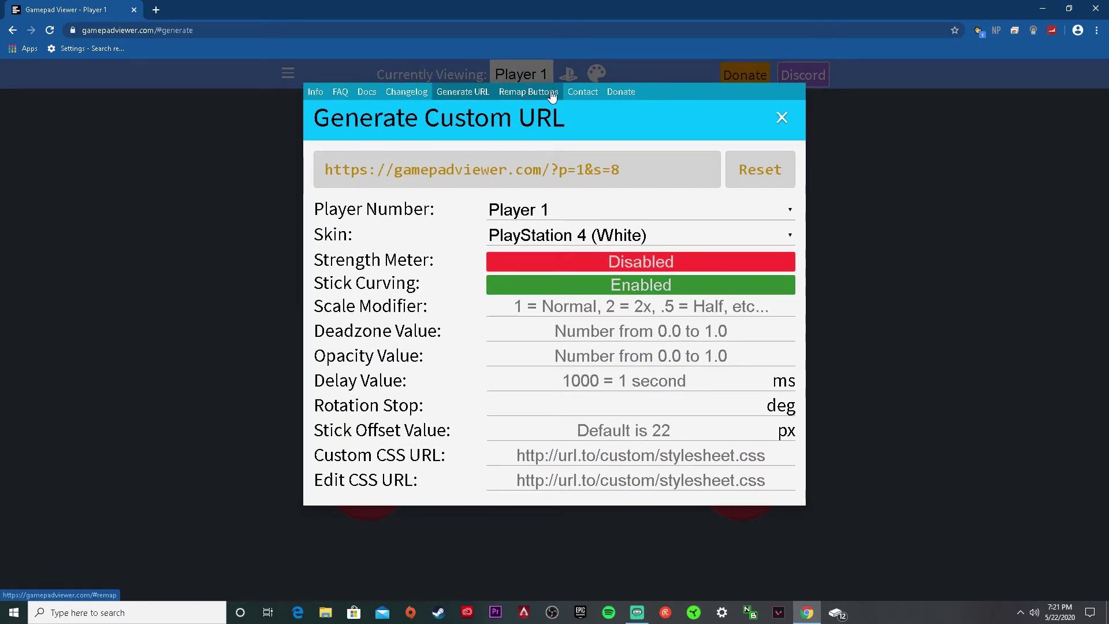
{"action": "left_click", "coordinate": [529, 167]}
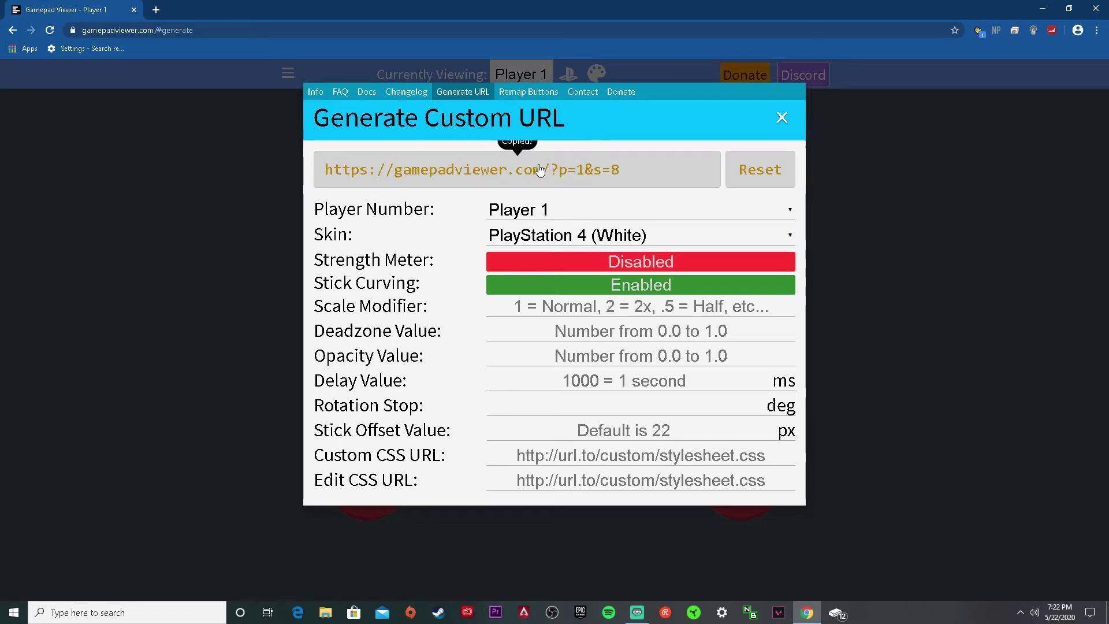
{"action": "left_click", "coordinate": [133, 10]}
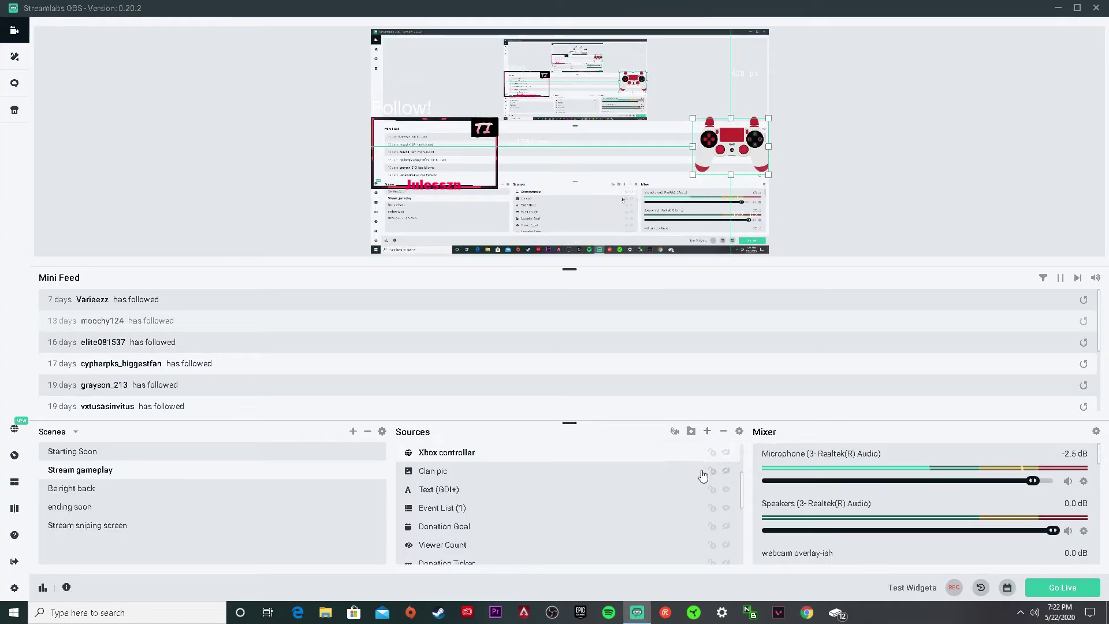
Step: Add a new Browser Source named "tutorial" to the Stream gameplay scene
{"action": "scroll", "coordinate": [686, 476], "scroll_direction": "up", "scroll_amount": 3}
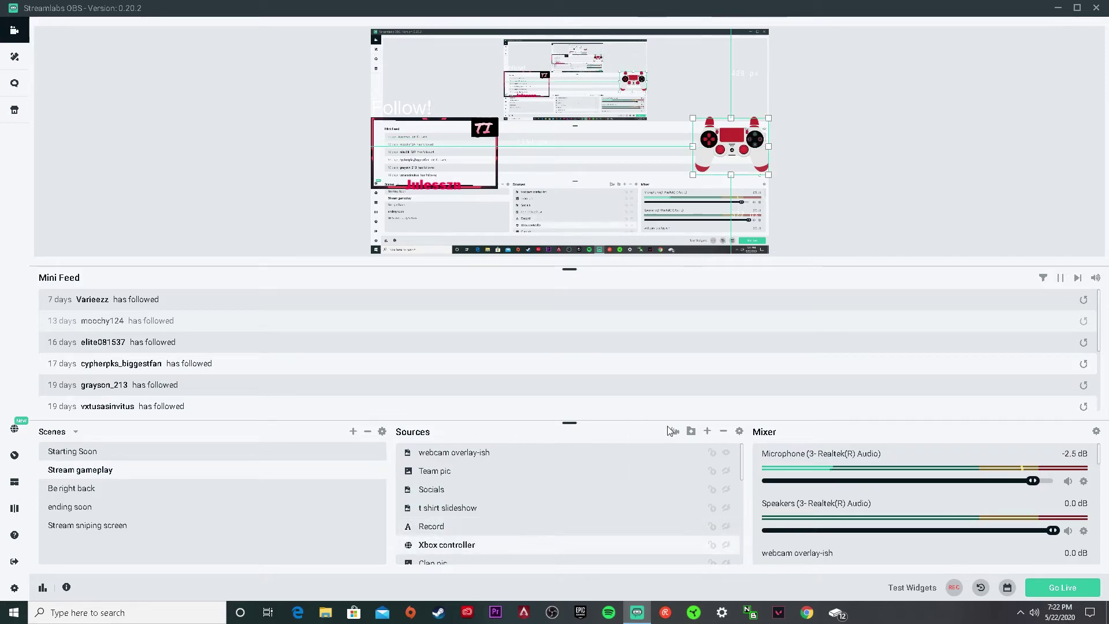
{"action": "left_click", "coordinate": [708, 432]}
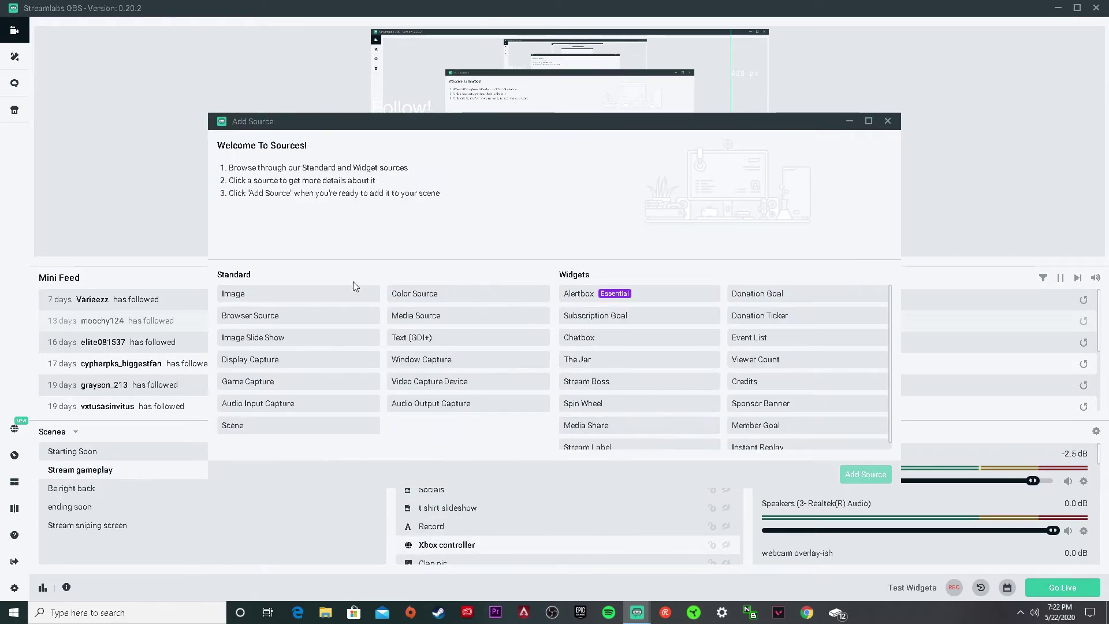
{"action": "left_click", "coordinate": [298, 316]}
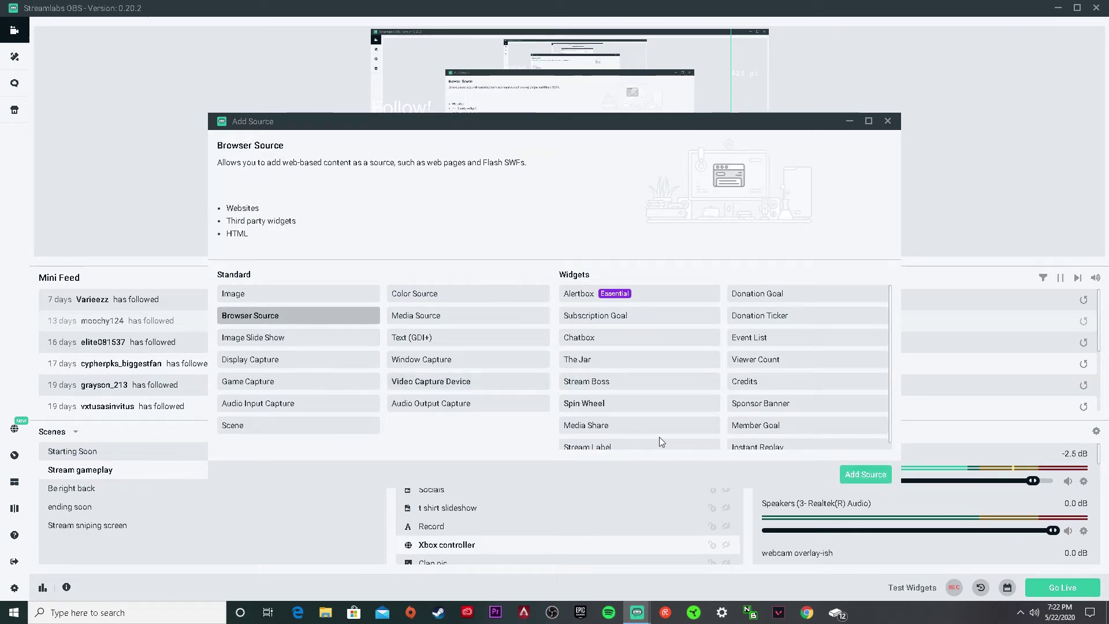
{"action": "left_click", "coordinate": [865, 482]}
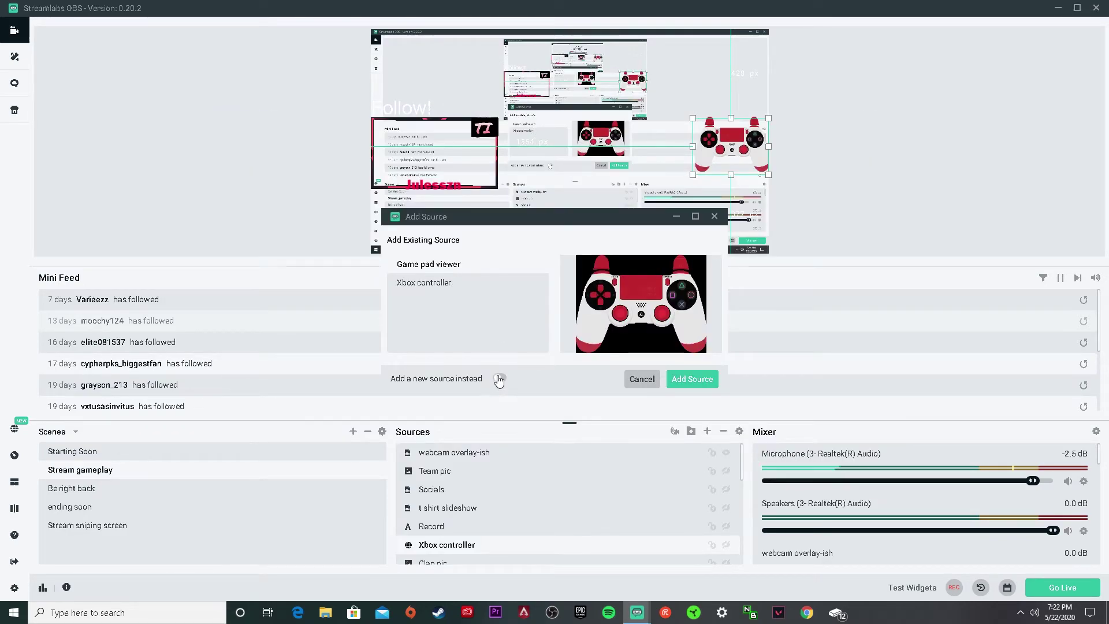
{"action": "left_click", "coordinate": [499, 379]}
{"action": "left_click_drag", "start_coordinate": [480, 282], "coordinate": [312, 281]}
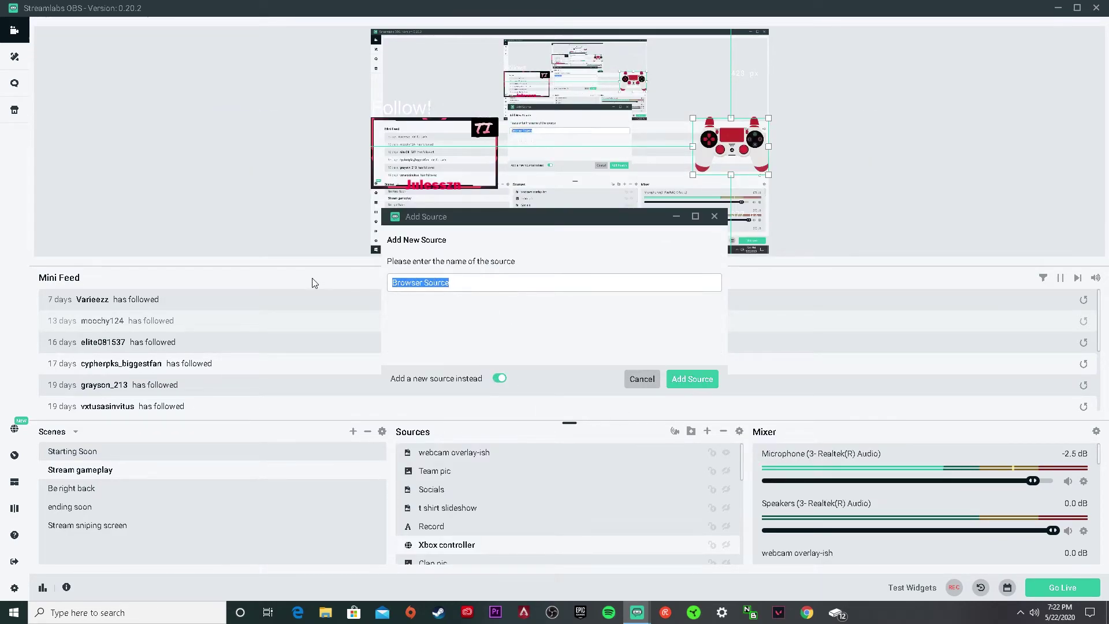
{"action": "type", "text": "tuto"}
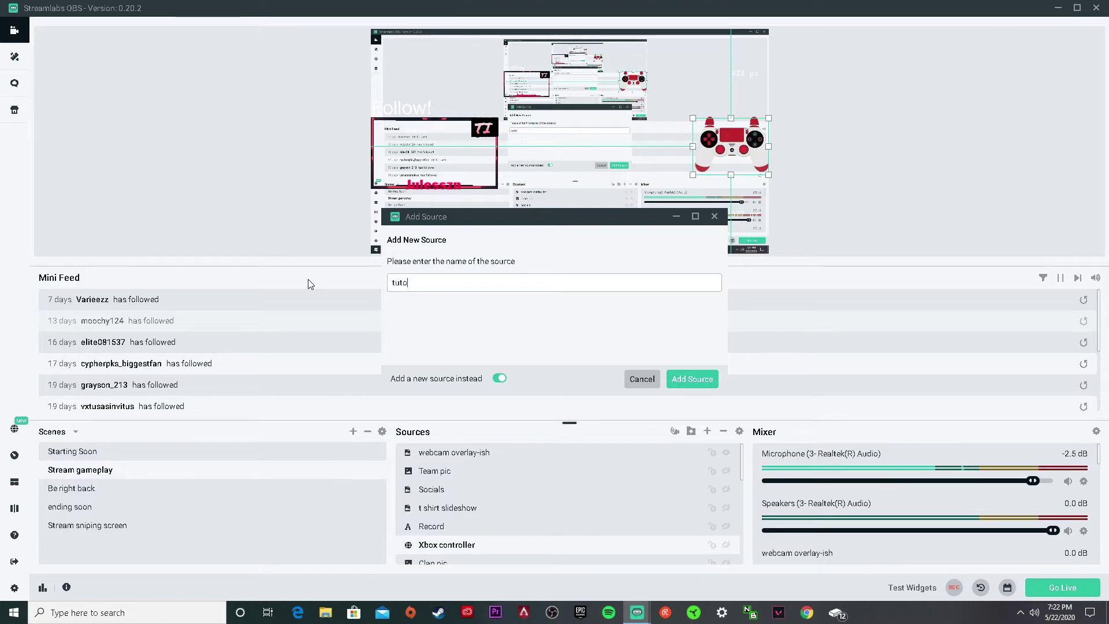
{"action": "type", "text": "rial"}
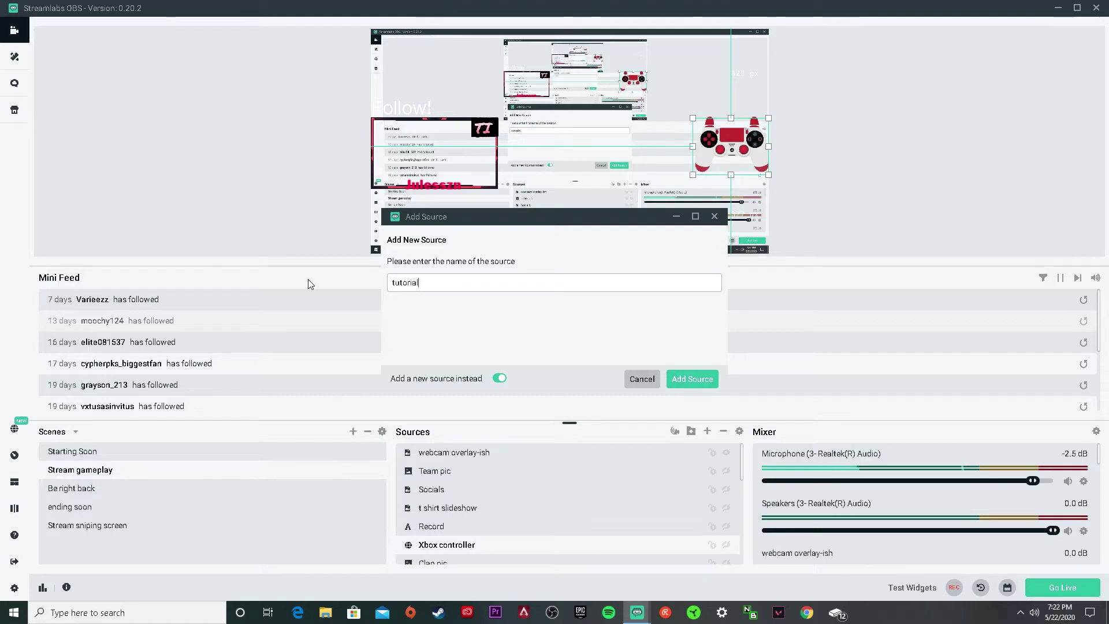
{"action": "left_click", "coordinate": [692, 379]}
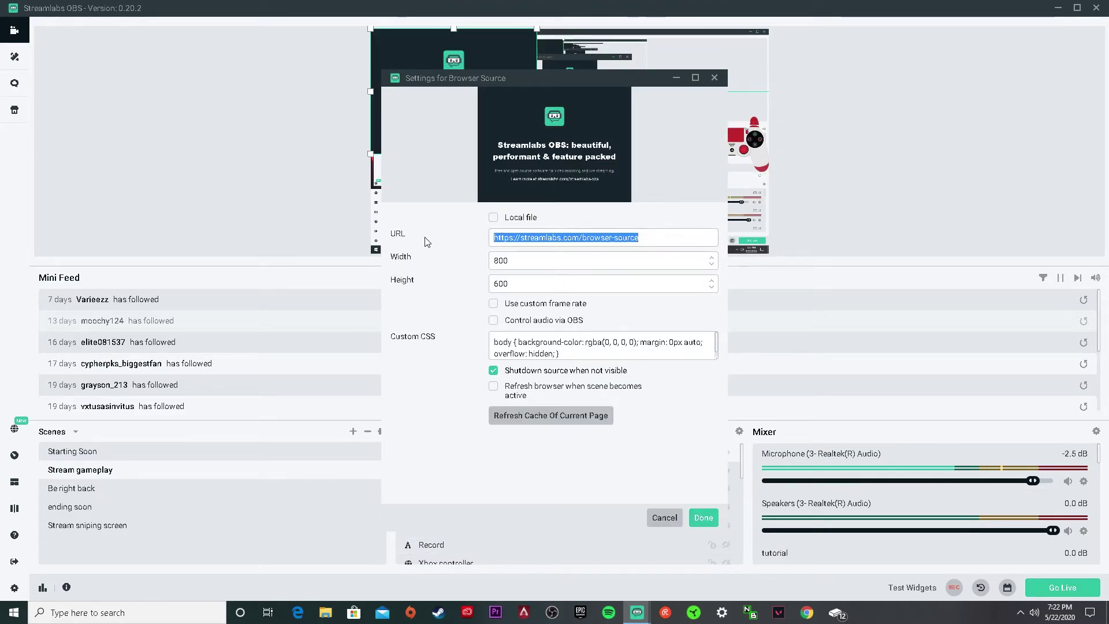
{"action": "key", "text": "BackSpace"}
{"action": "type", "text": "https://gamepadviewer.com/?p=1&s=8"}
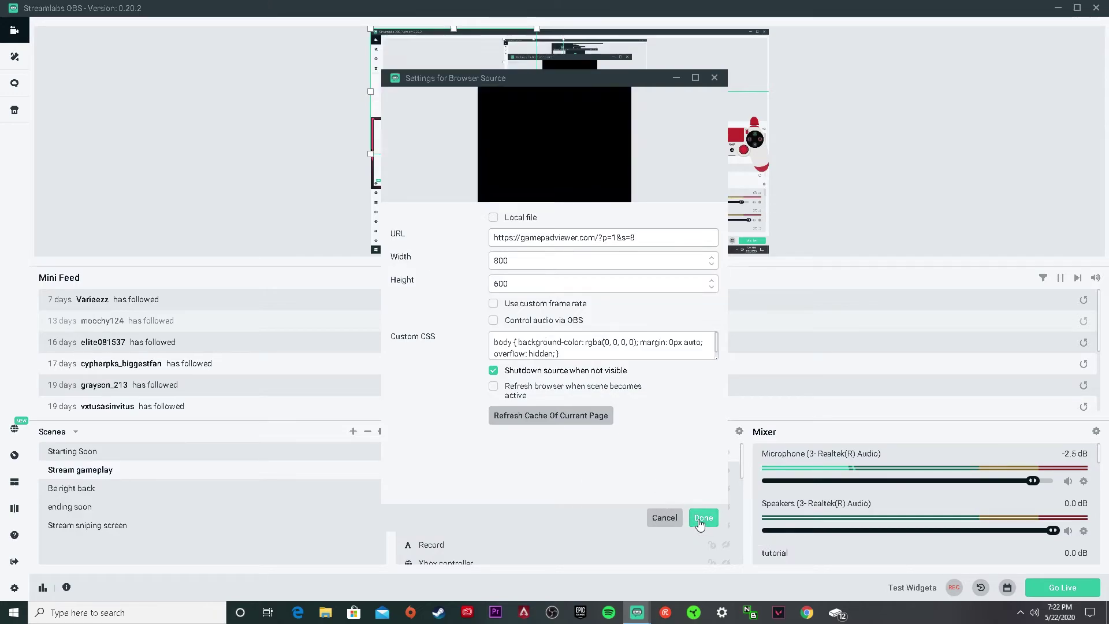
{"action": "left_click", "coordinate": [703, 518]}
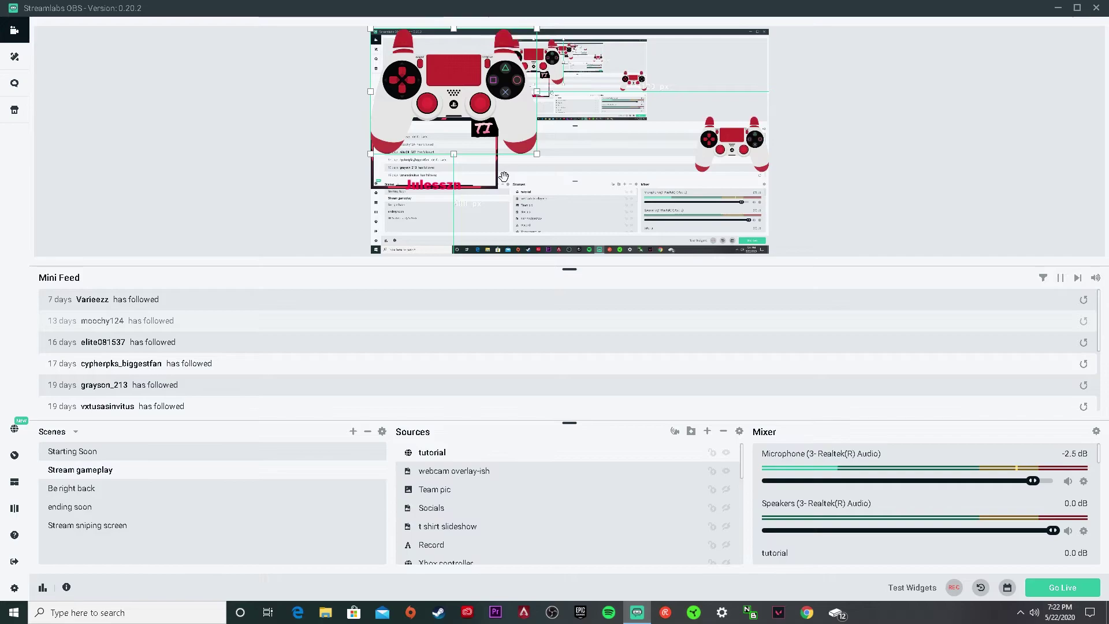
Step: Move the tutorial controller overlay to the middle of the canvas and compare it with the existing Xbox controller source
{"action": "left_click_drag", "start_coordinate": [647, 46], "coordinate": [582, 152]}
{"action": "left_click", "coordinate": [735, 145]}
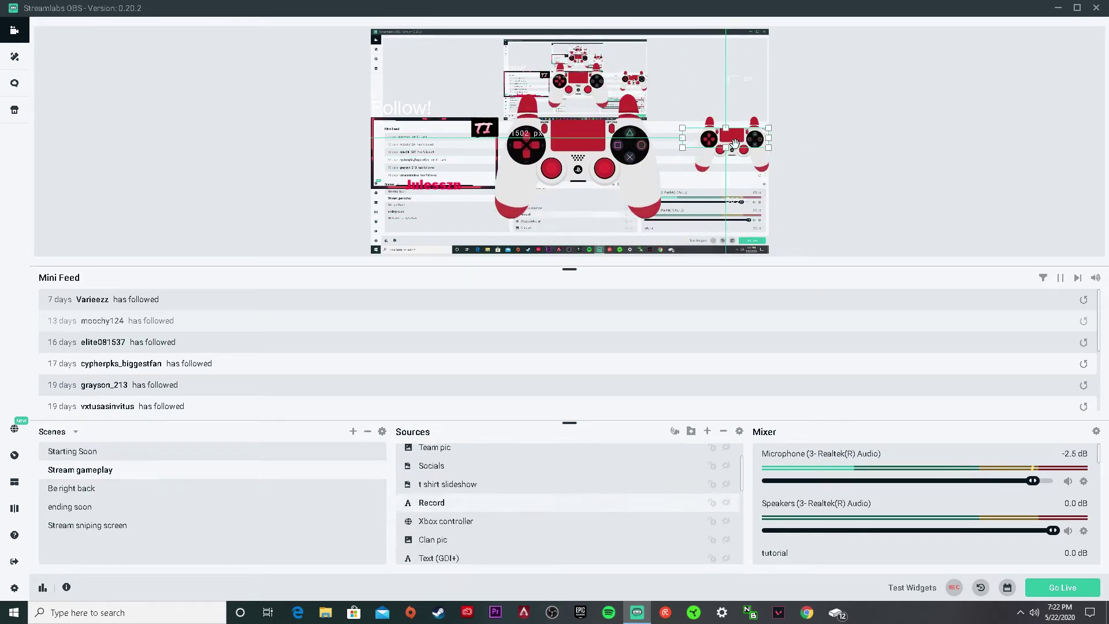
{"action": "left_click", "coordinate": [754, 159]}
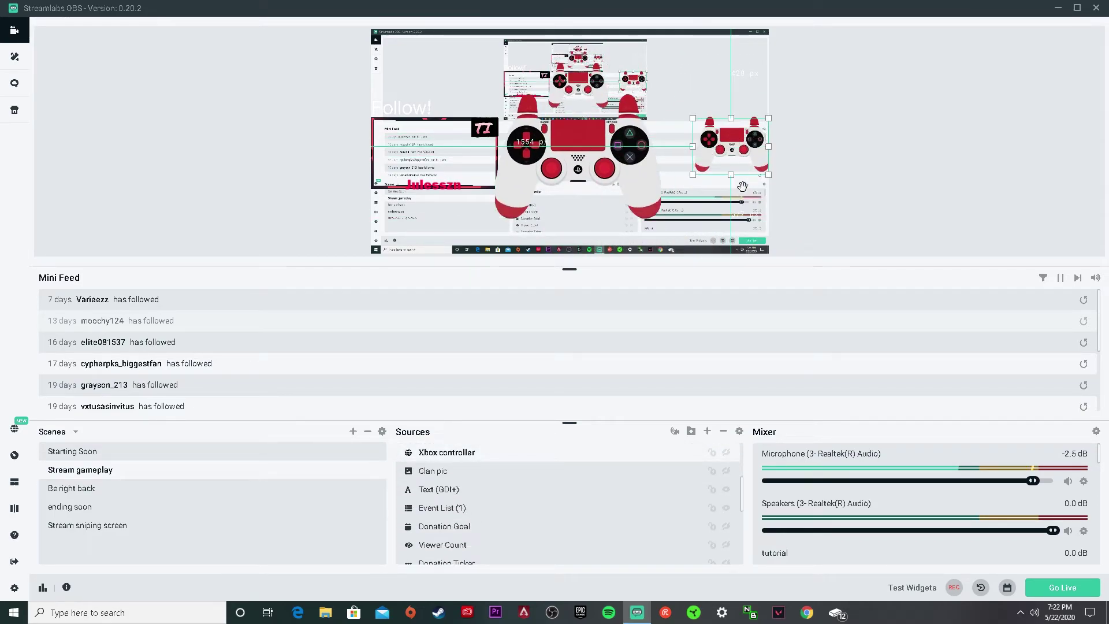
{"action": "left_click", "coordinate": [579, 158]}
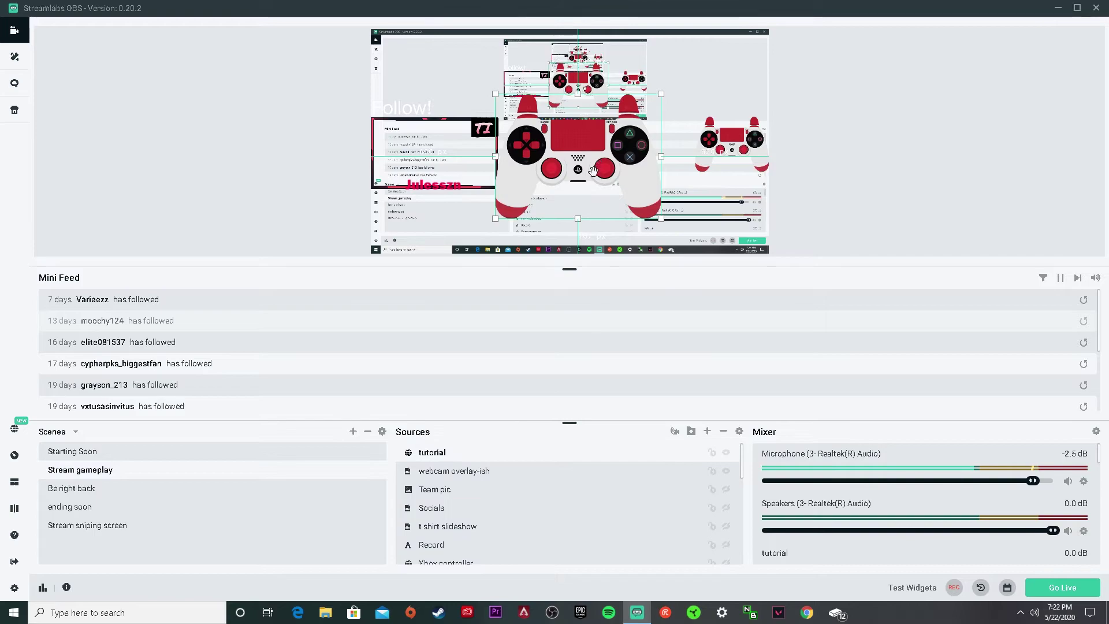
Step: Hide the tutorial source and remove it from the Stream gameplay scene
{"action": "left_click", "coordinate": [726, 454]}
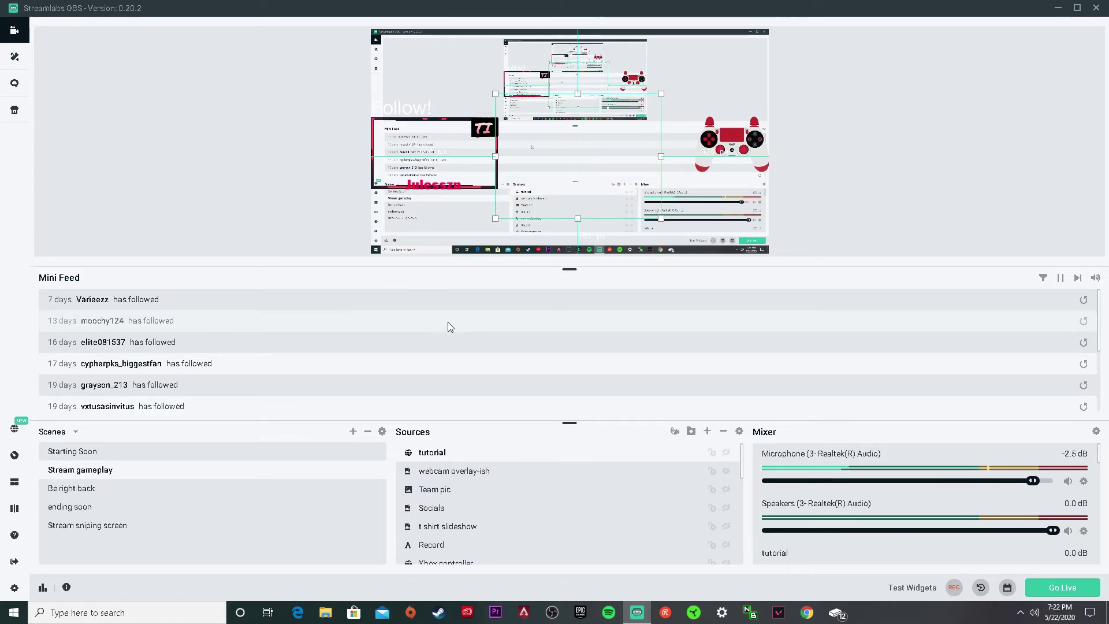
{"action": "right_click", "coordinate": [560, 448]}
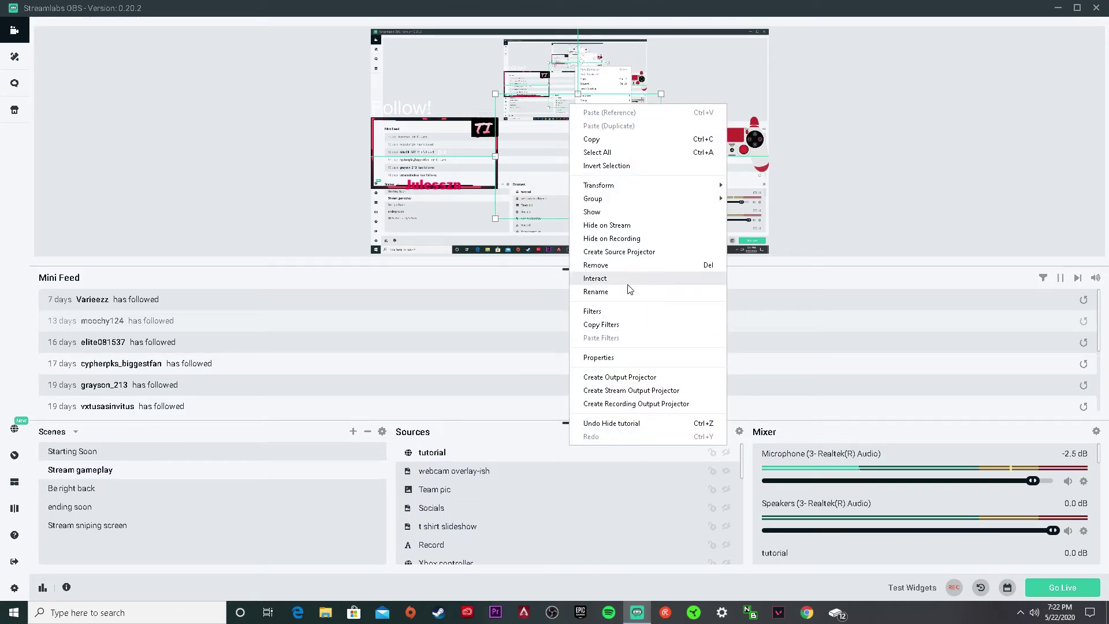
{"action": "left_click", "coordinate": [607, 266]}
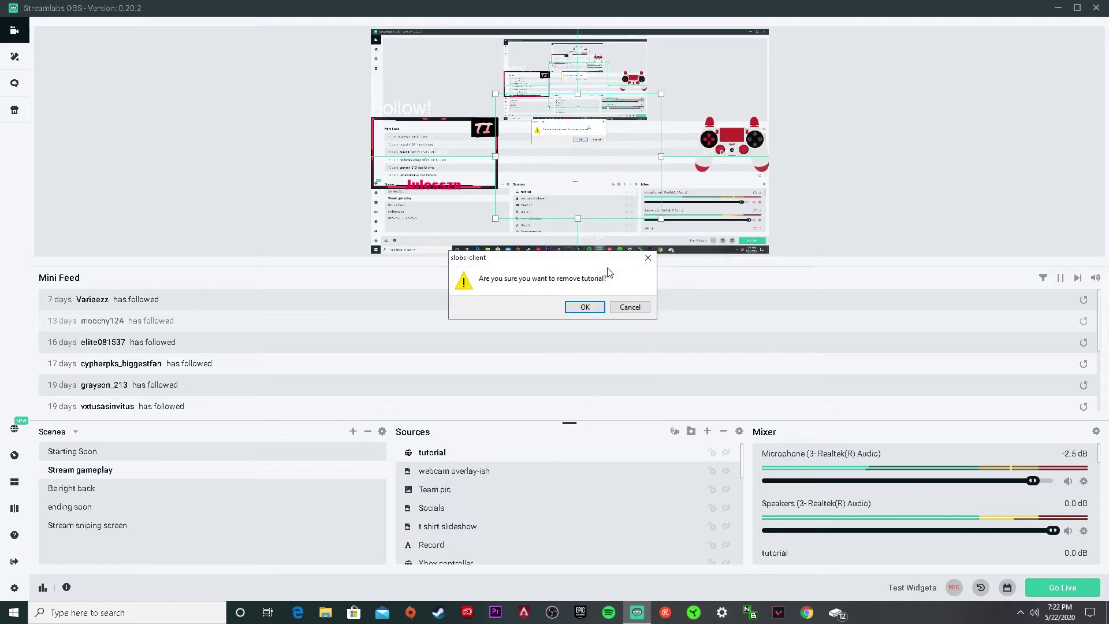
{"action": "left_click", "coordinate": [585, 307]}
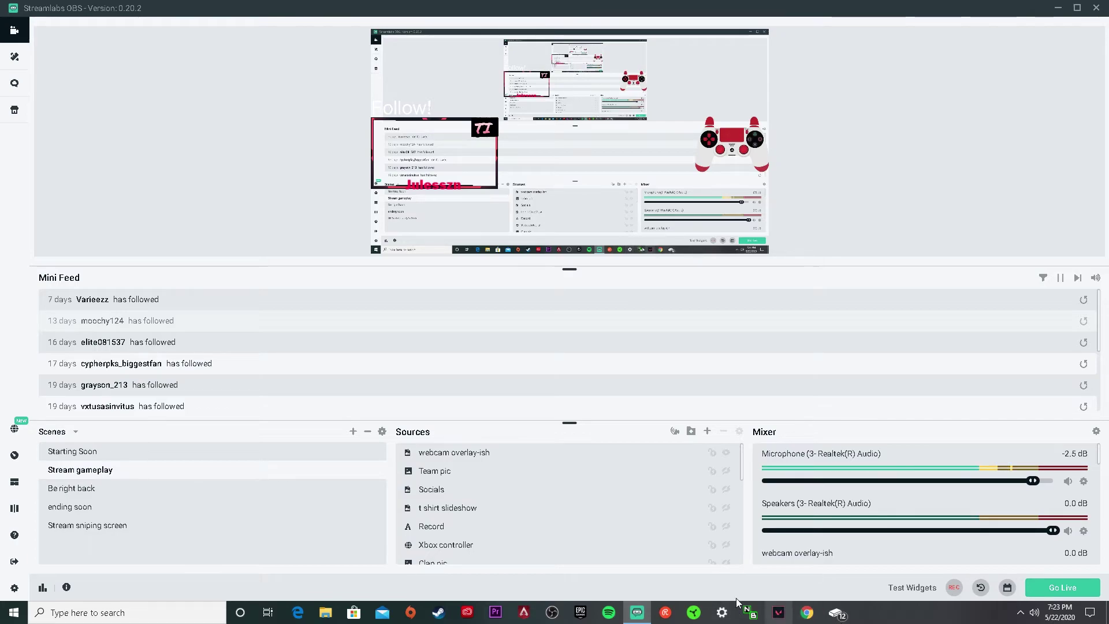
Step: Examine the descriptions of the standard source types available for the scene, from Image Slide Show to Display Capture
{"action": "left_click", "coordinate": [705, 432]}
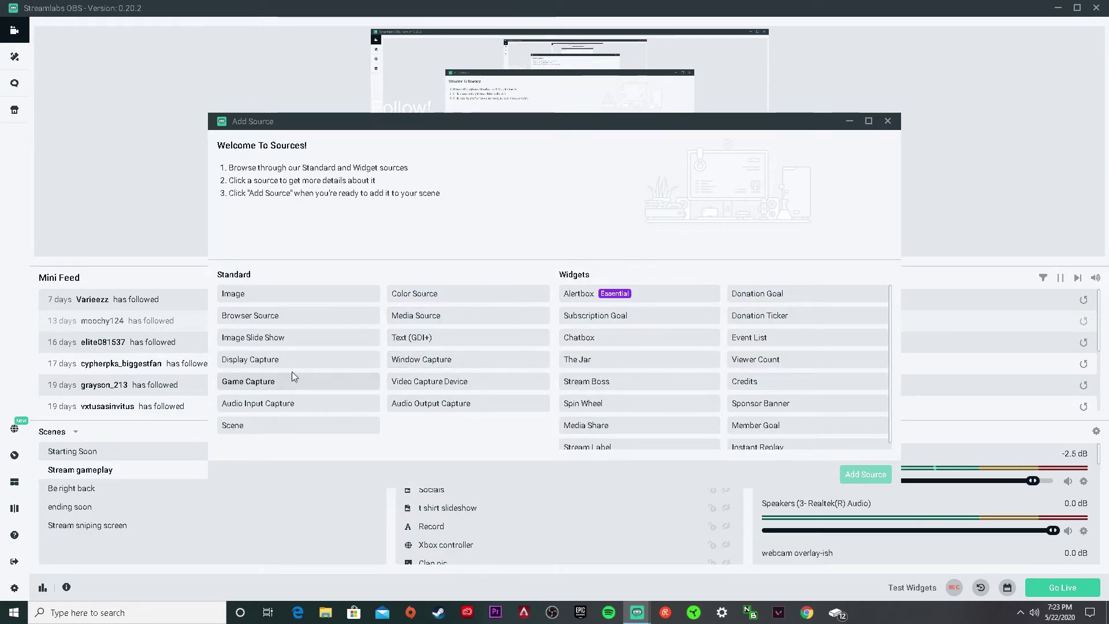
{"action": "left_click", "coordinate": [268, 341]}
{"action": "left_click", "coordinate": [268, 315]}
{"action": "left_click", "coordinate": [267, 295]}
{"action": "left_click", "coordinate": [422, 295]}
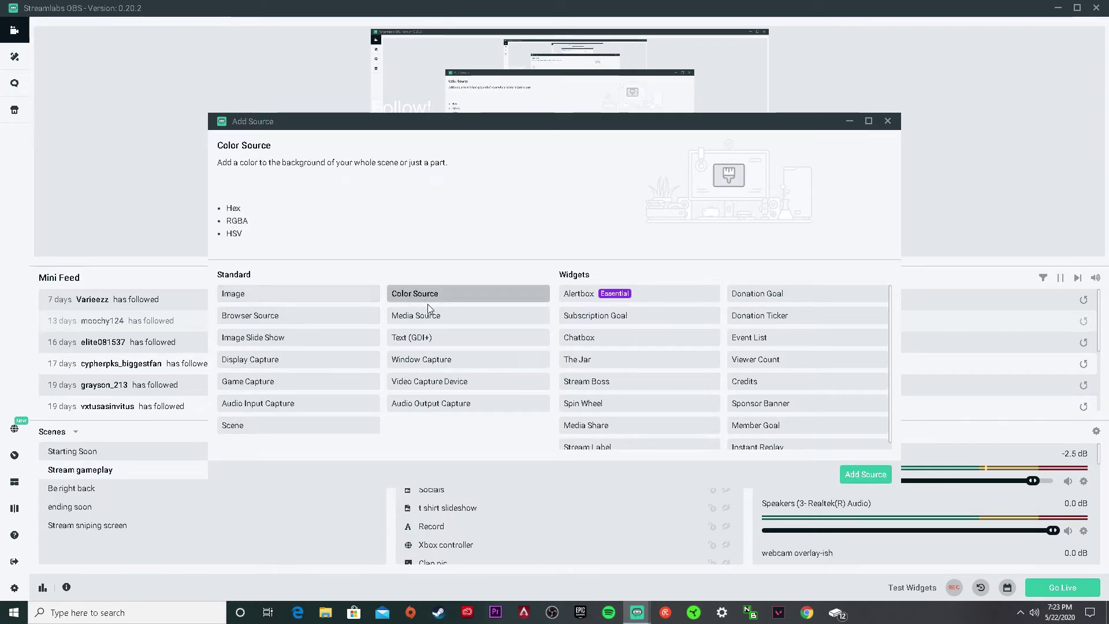
{"action": "left_click", "coordinate": [428, 315]}
{"action": "left_click", "coordinate": [340, 318]}
{"action": "left_click", "coordinate": [329, 340]}
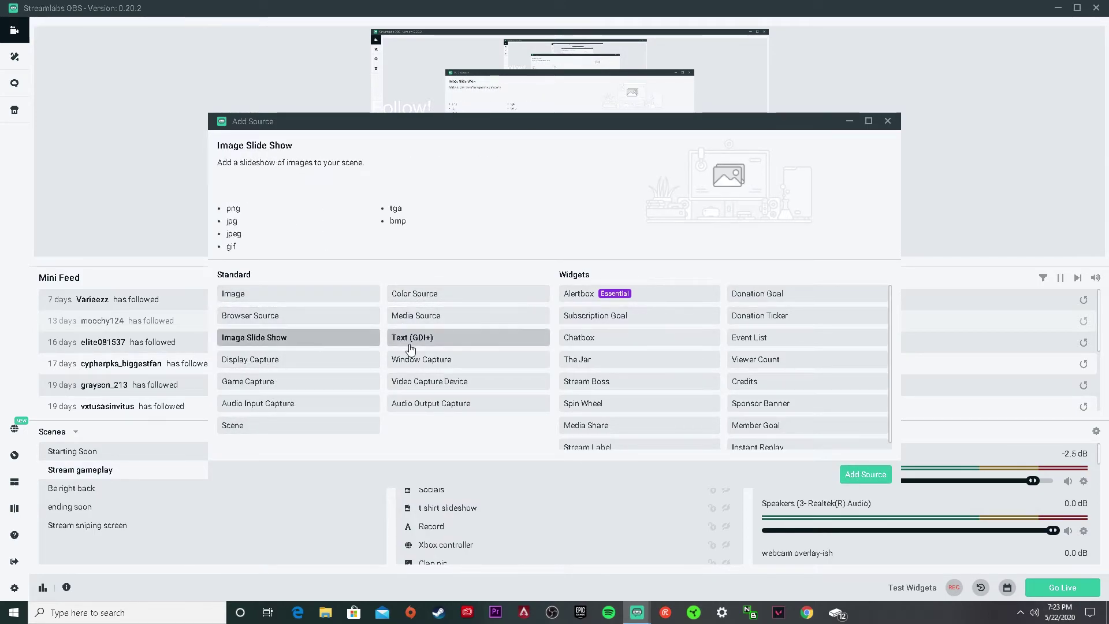
{"action": "left_click", "coordinate": [411, 340]}
{"action": "left_click", "coordinate": [404, 359]}
{"action": "left_click", "coordinate": [364, 360]}
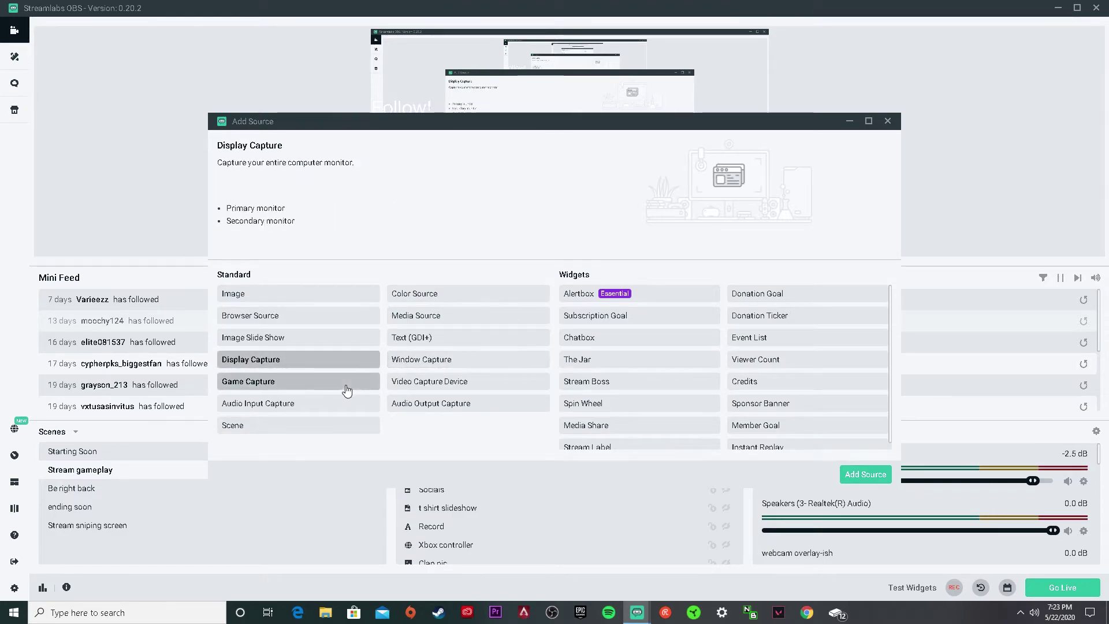
Step: Add a Window Capture source named "kbm overlay" to the Stream gameplay scene
{"action": "left_click", "coordinate": [419, 360]}
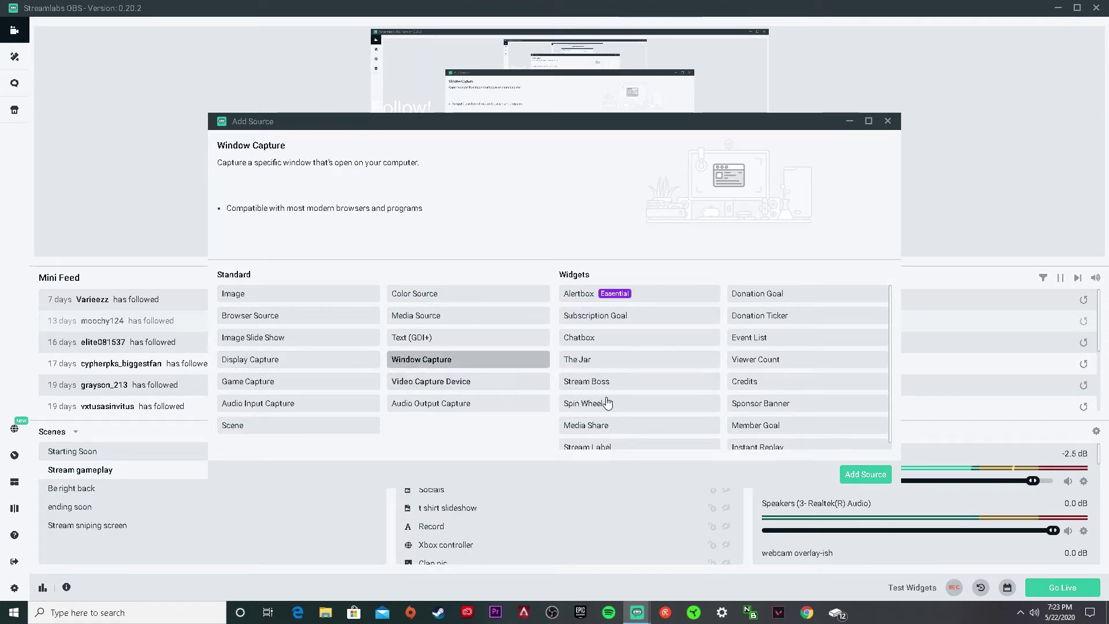
{"action": "left_click", "coordinate": [870, 478]}
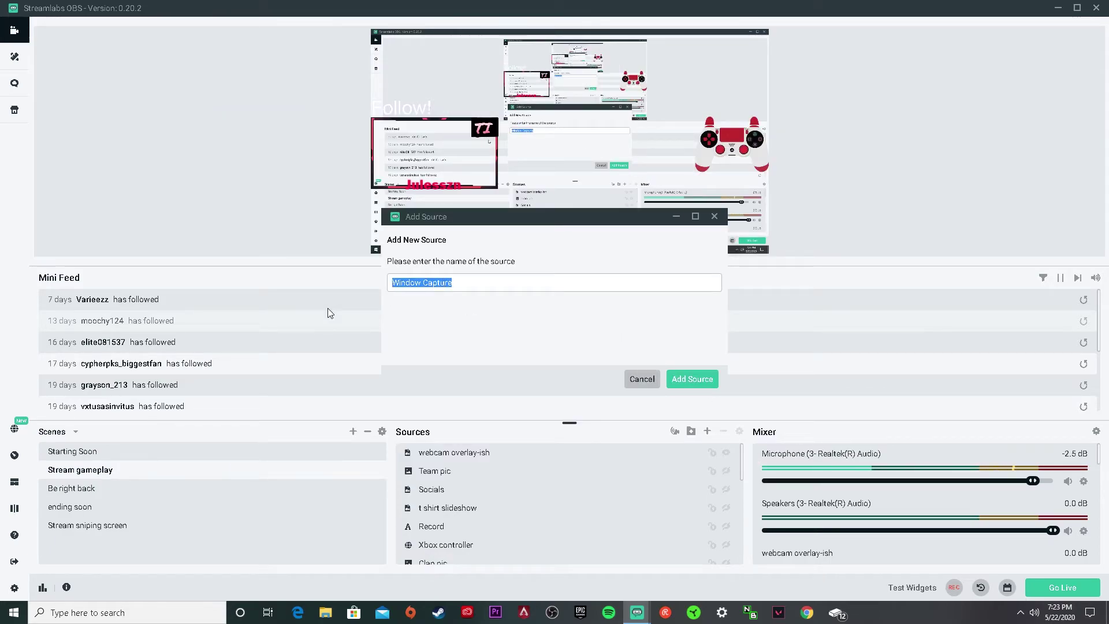
{"action": "type", "text": "kbm"}
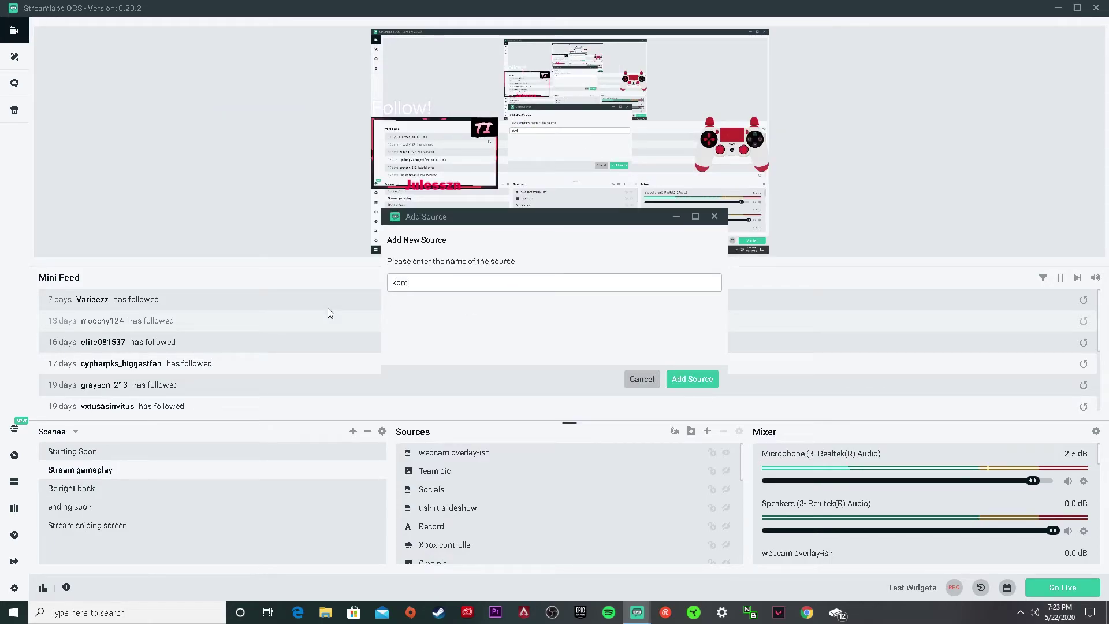
{"action": "type", "text": " overlay"}
{"action": "left_click", "coordinate": [696, 376]}
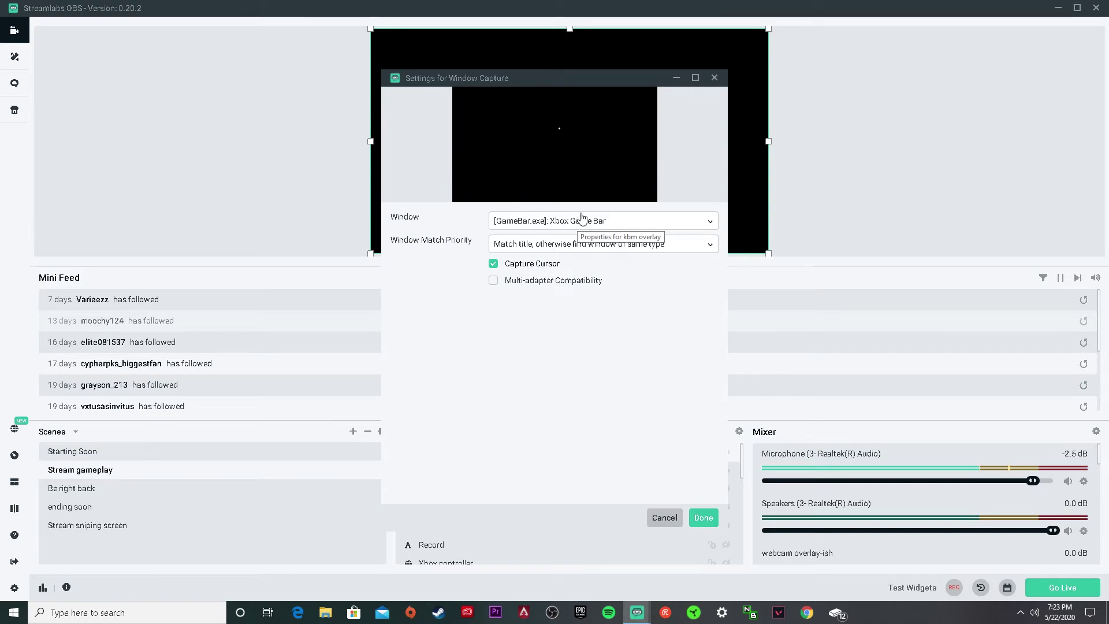
Step: Check the list of windows available for capture, then bring up the NohBoard window and place it beside the Window Capture settings
{"action": "left_click", "coordinate": [584, 222]}
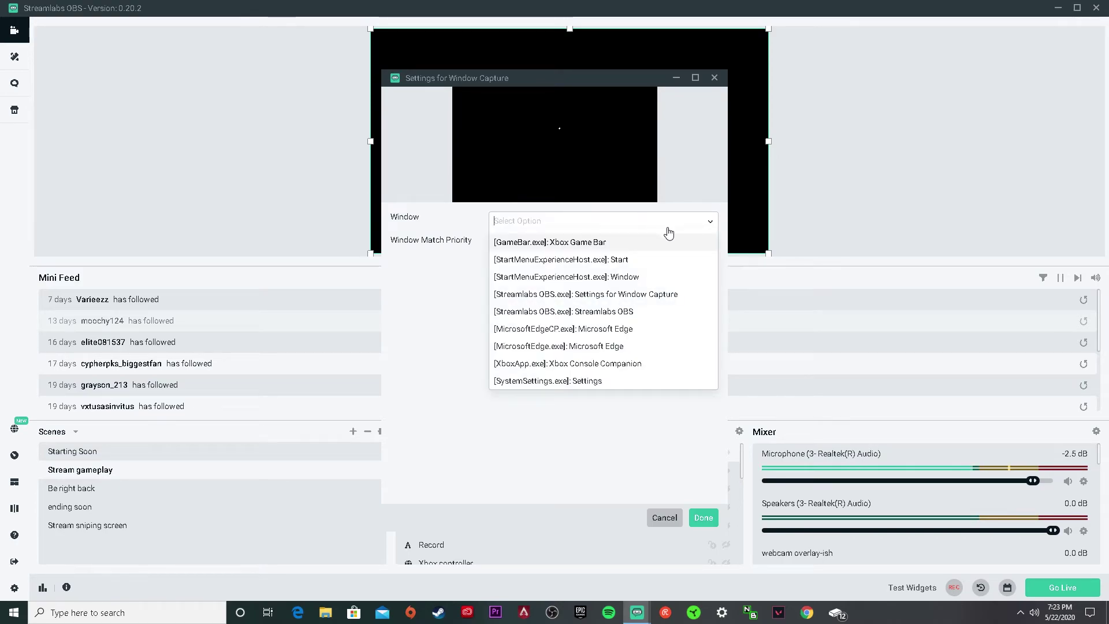
{"action": "left_click", "coordinate": [712, 240]}
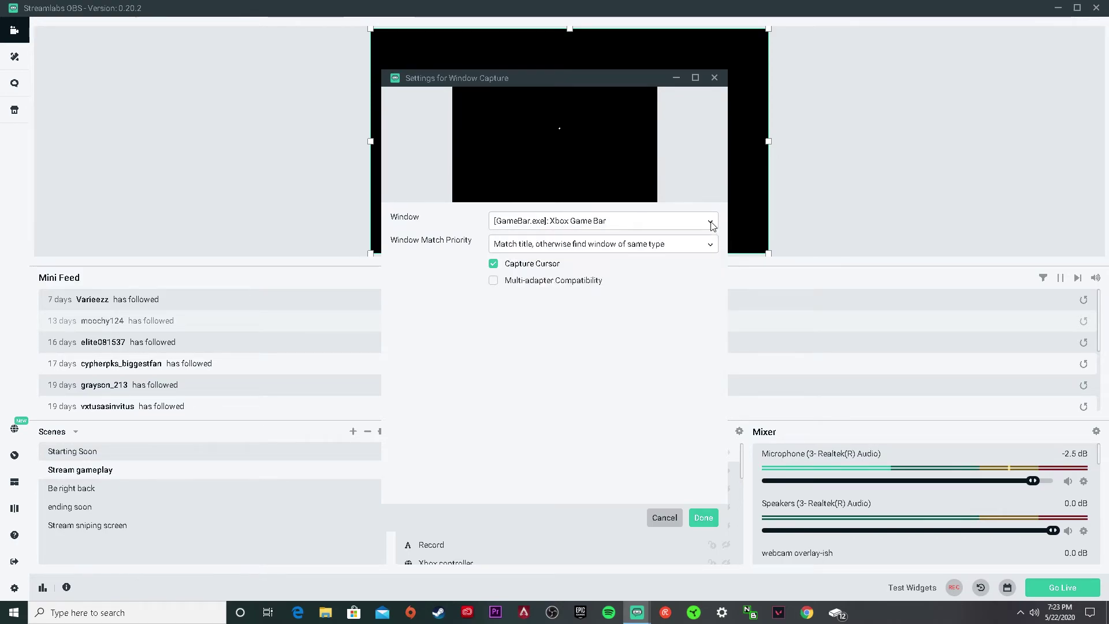
{"action": "left_click", "coordinate": [752, 614]}
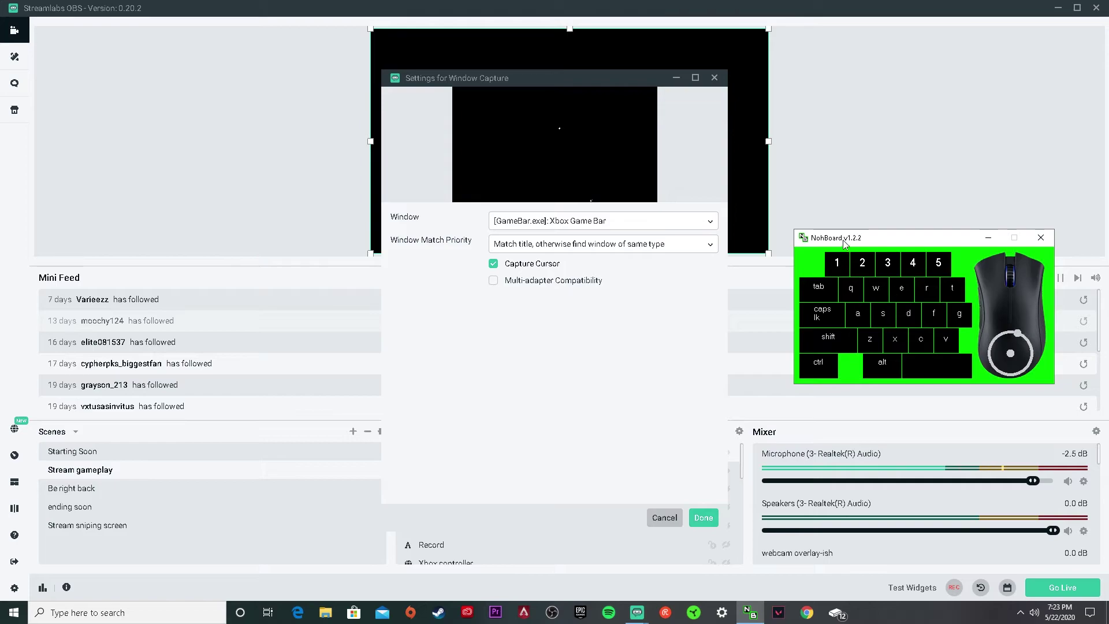
{"action": "left_click_drag", "start_coordinate": [854, 243], "coordinate": [825, 228]}
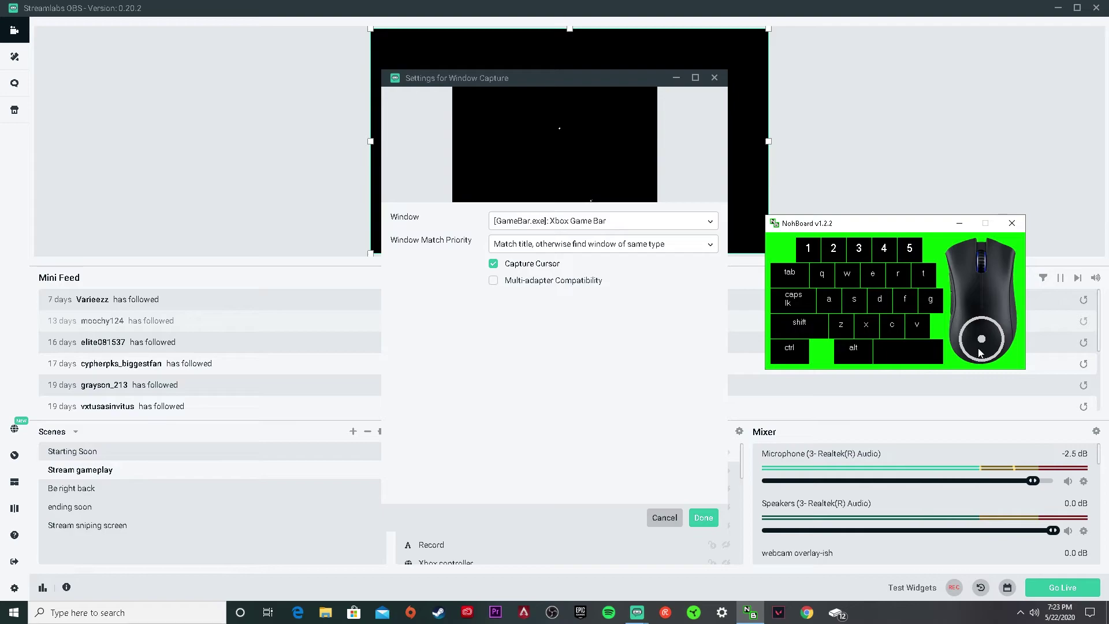
Step: Test the mouse button display on the NohBoard overlay and examine its options, such as Settings and Load Keyboard
{"action": "left_click", "coordinate": [976, 302]}
{"action": "right_click", "coordinate": [976, 295]}
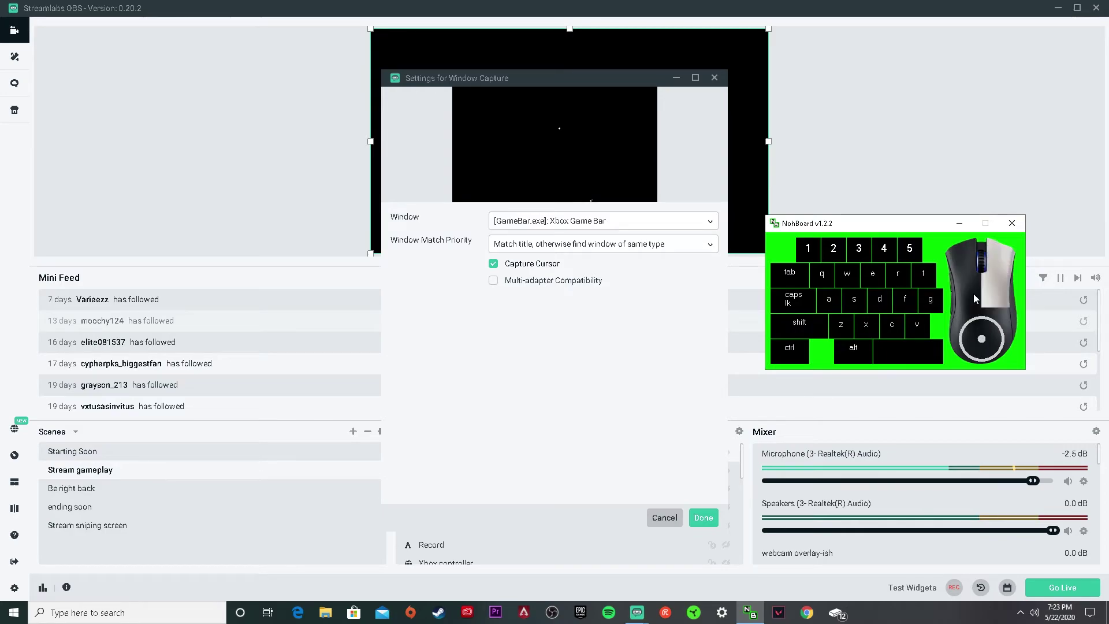
{"action": "left_click", "coordinate": [959, 294]}
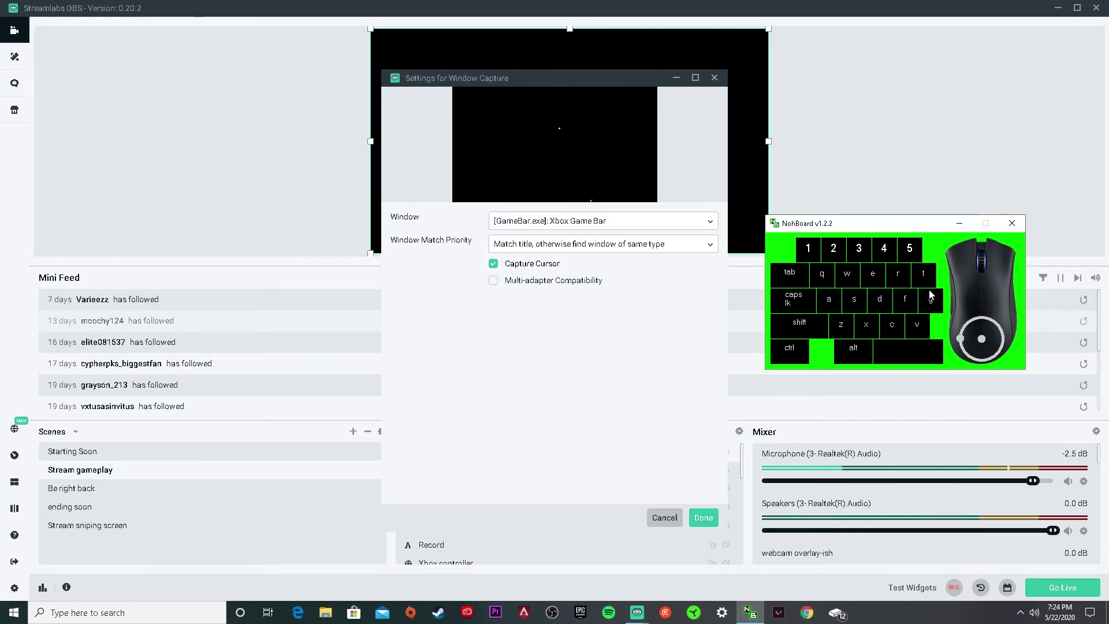
{"action": "right_click", "coordinate": [929, 294]}
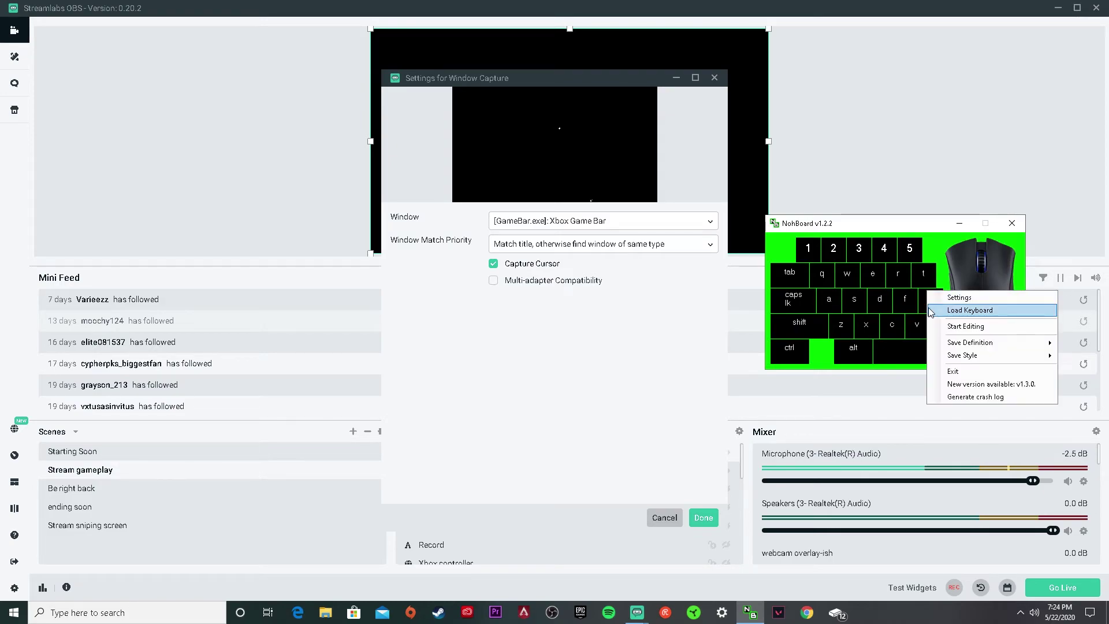
{"action": "left_click", "coordinate": [942, 226]}
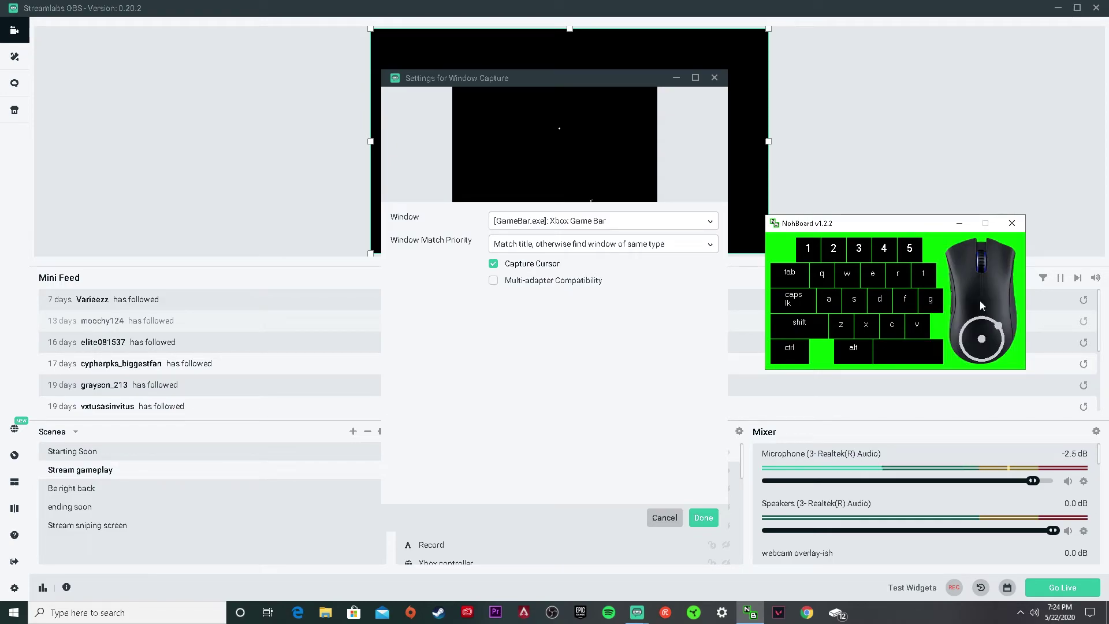
{"action": "right_click", "coordinate": [935, 234]}
{"action": "left_click", "coordinate": [939, 257]}
{"action": "right_click", "coordinate": [935, 256]}
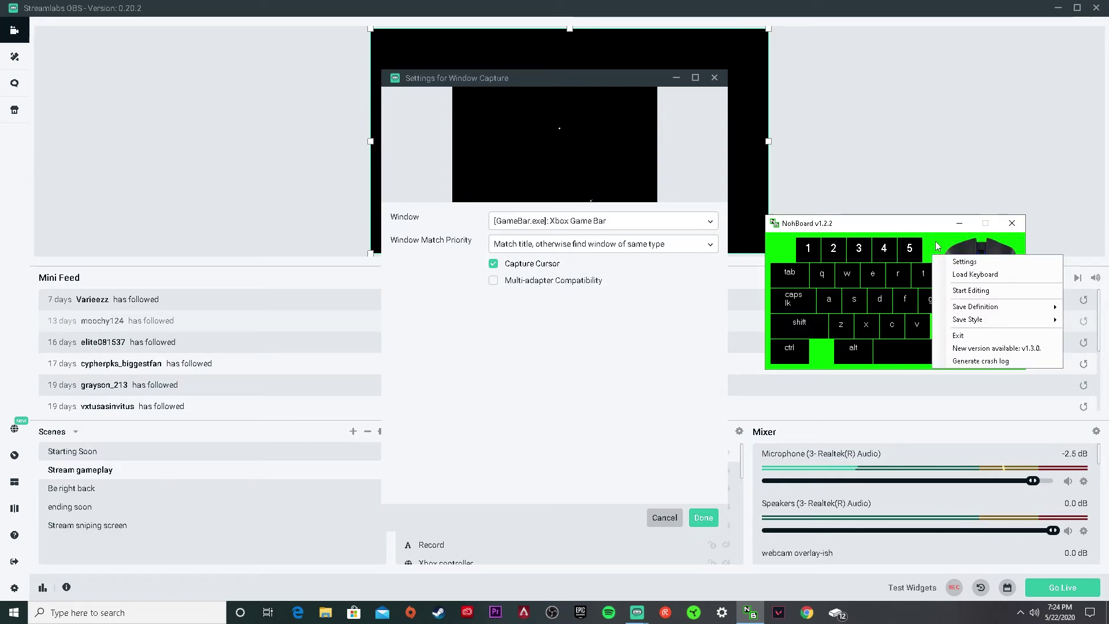
{"action": "left_click", "coordinate": [937, 245]}
Step: Set the kbm overlay's window match priority to "Window title must match"
{"action": "left_click", "coordinate": [605, 224]}
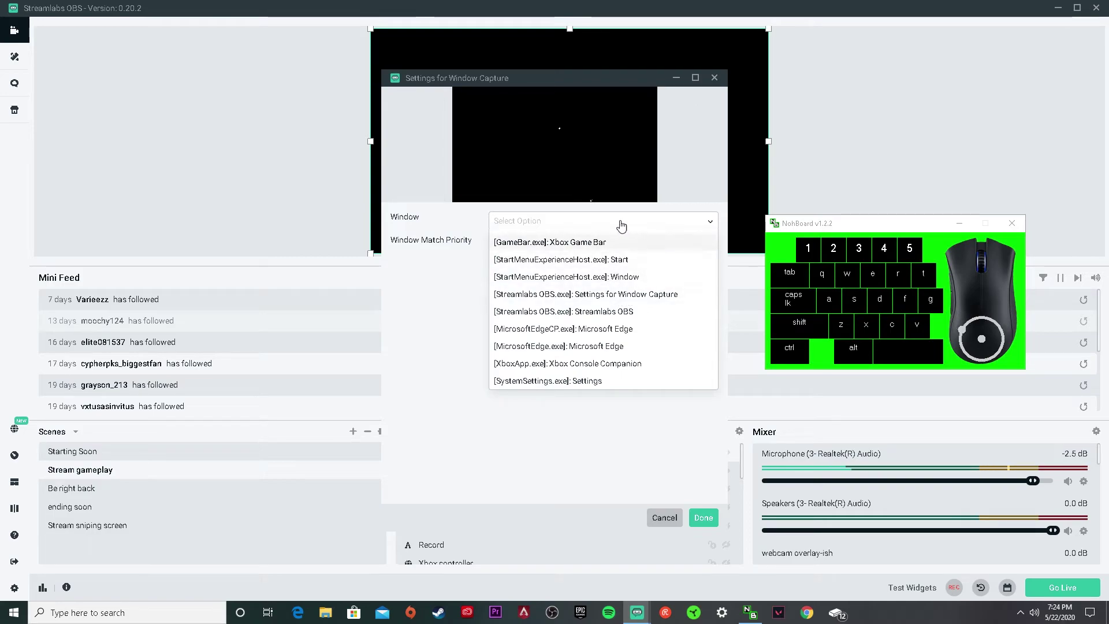
{"action": "left_click", "coordinate": [711, 243]}
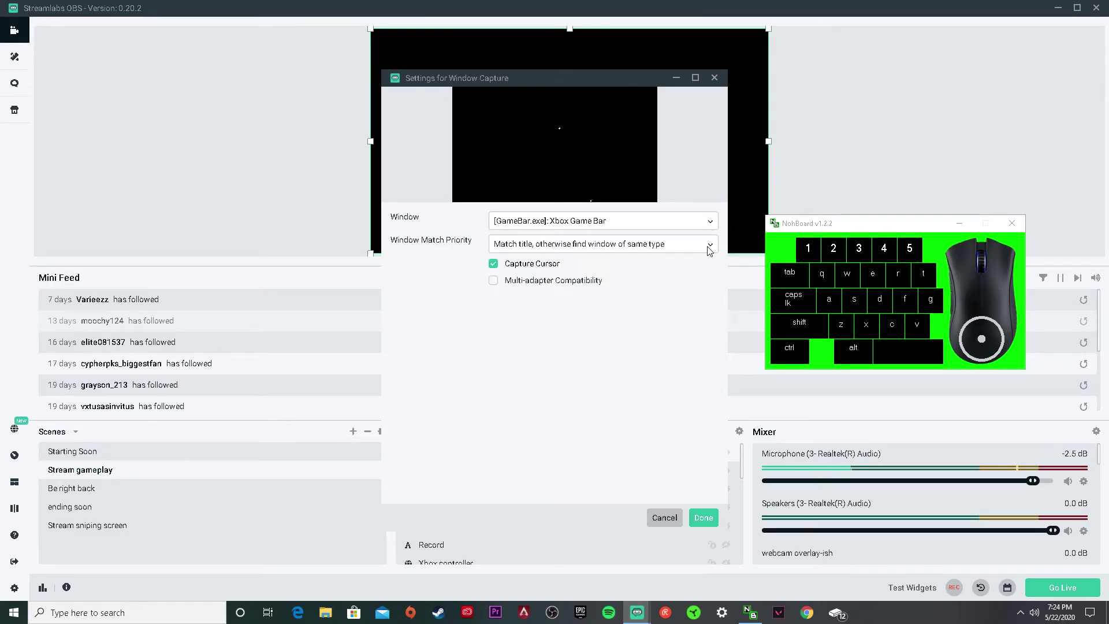
{"action": "left_click", "coordinate": [653, 258]}
{"action": "left_click", "coordinate": [591, 287]}
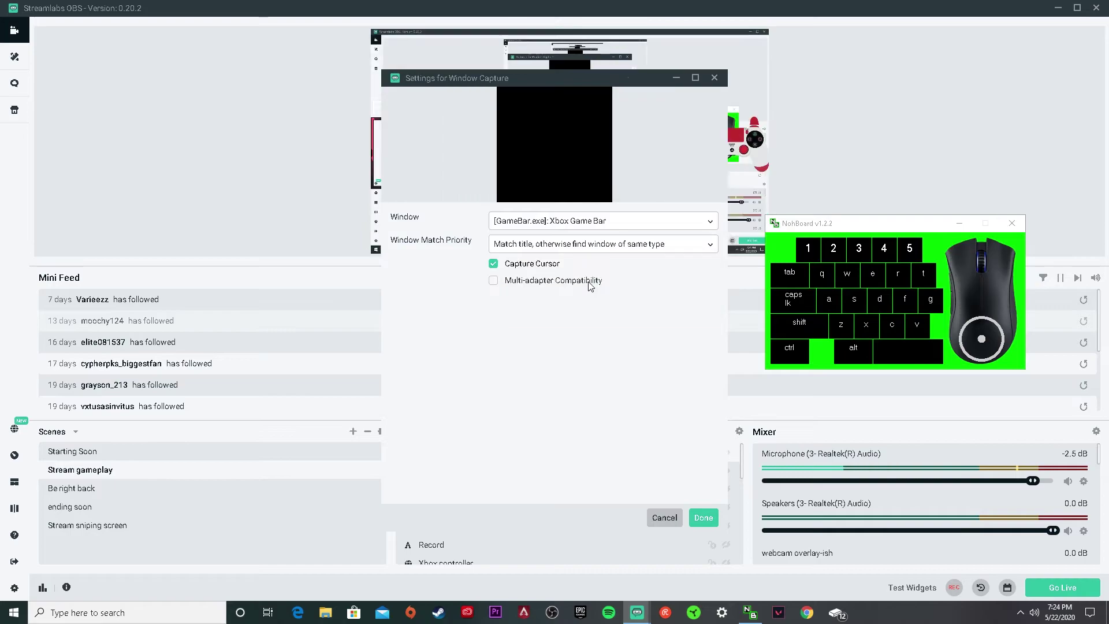
{"action": "left_click", "coordinate": [583, 244]}
{"action": "left_click", "coordinate": [584, 262]}
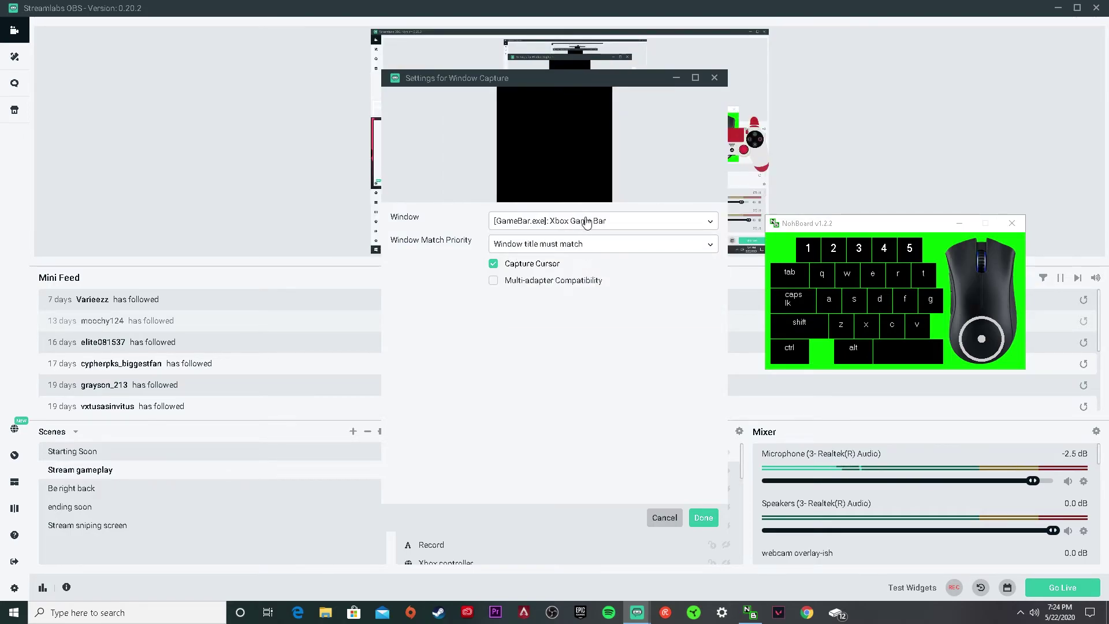
Step: Set the kbm overlay to capture the NohBoard v1.2.2 window and place the source near the middle of the canvas
{"action": "left_click", "coordinate": [583, 220]}
{"action": "scroll", "coordinate": [647, 387], "scroll_direction": "down", "scroll_amount": 1}
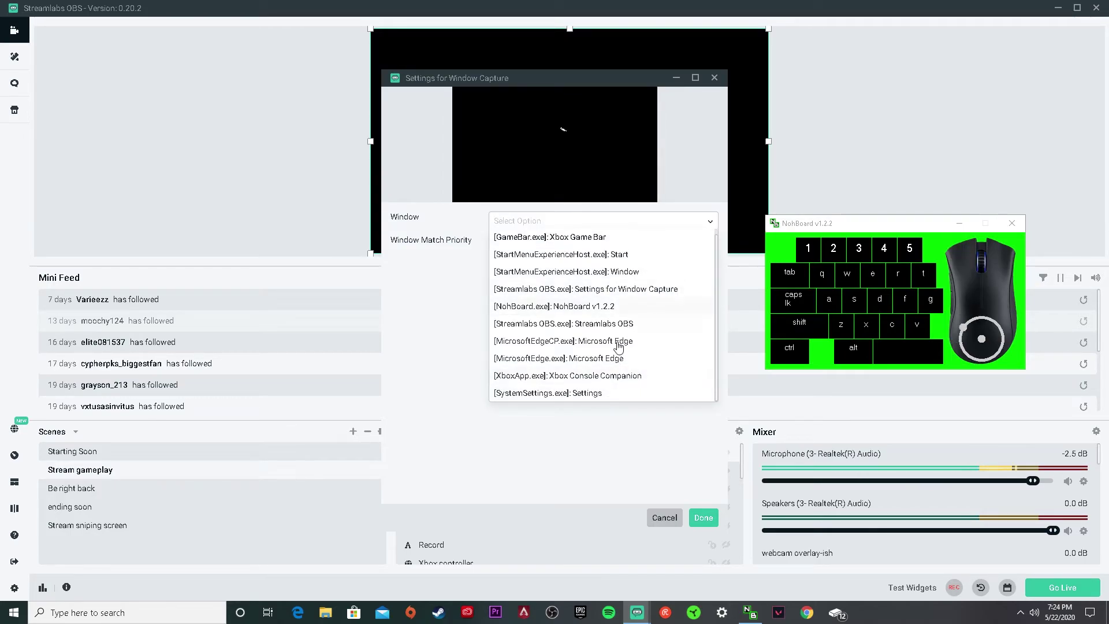
{"action": "scroll", "coordinate": [624, 332], "scroll_direction": "up", "scroll_amount": 1}
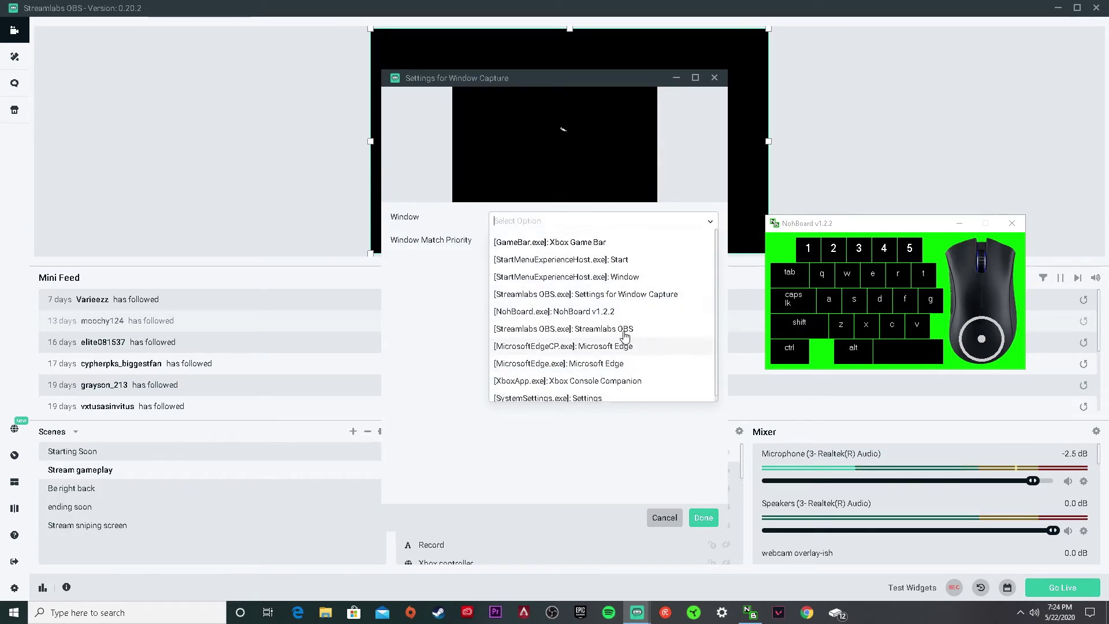
{"action": "left_click", "coordinate": [601, 296]}
{"action": "left_click", "coordinate": [607, 222]}
{"action": "left_click", "coordinate": [578, 311]}
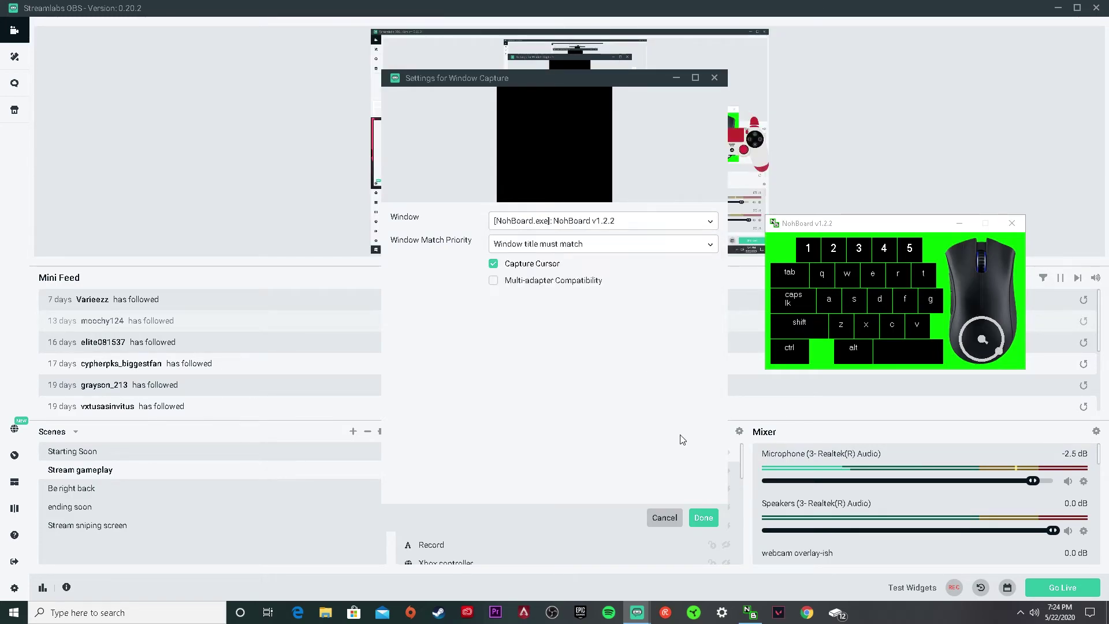
{"action": "left_click", "coordinate": [703, 518]}
{"action": "left_click_drag", "start_coordinate": [439, 69], "coordinate": [620, 142]}
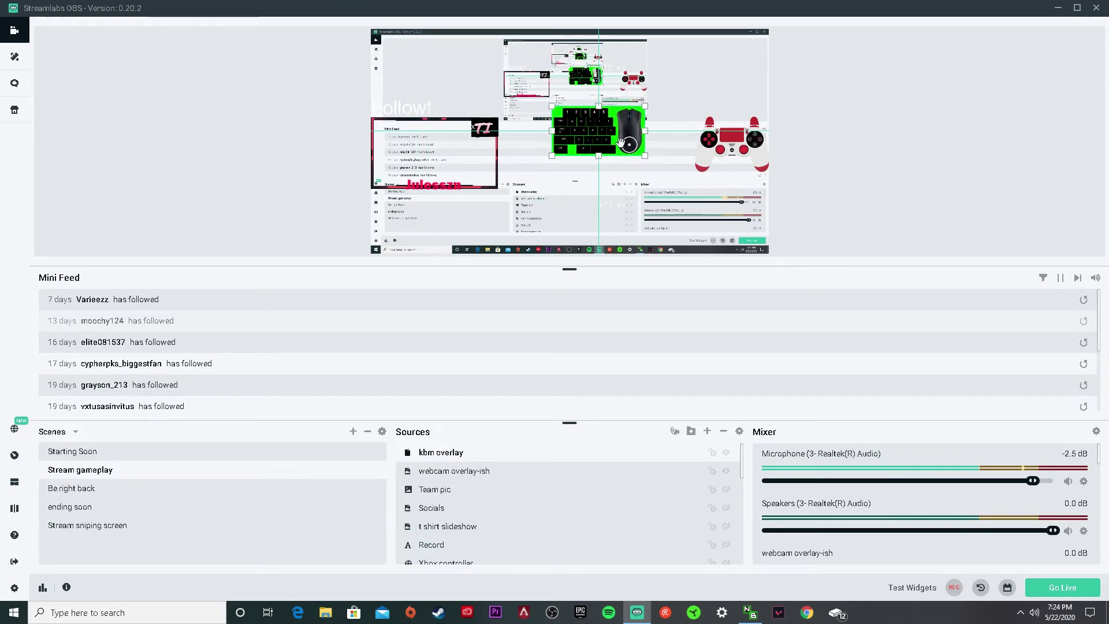
Step: Add a Chroma Key filter to the kbm overlay source to remove its green background
{"action": "right_click", "coordinate": [506, 458]}
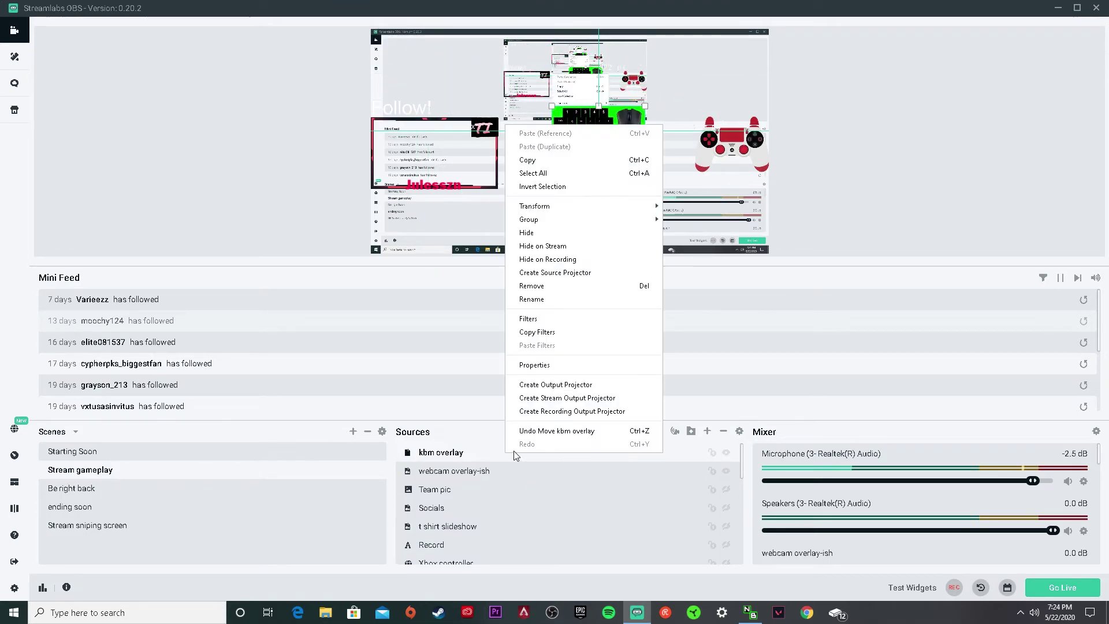
{"action": "left_click", "coordinate": [555, 319]}
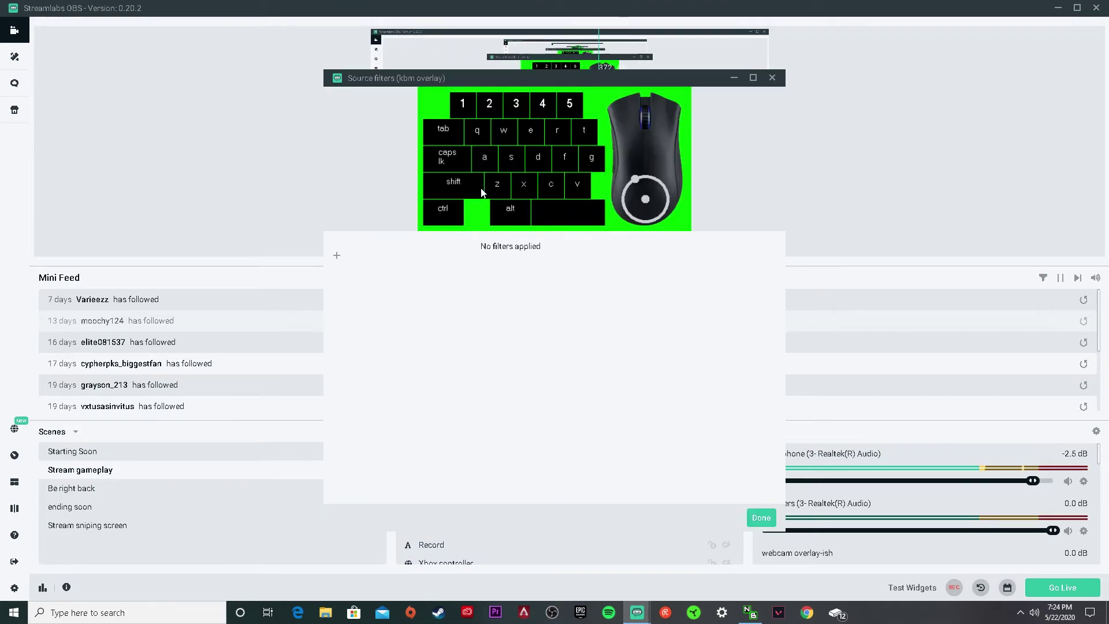
{"action": "left_click", "coordinate": [337, 256]}
{"action": "left_click", "coordinate": [496, 236]}
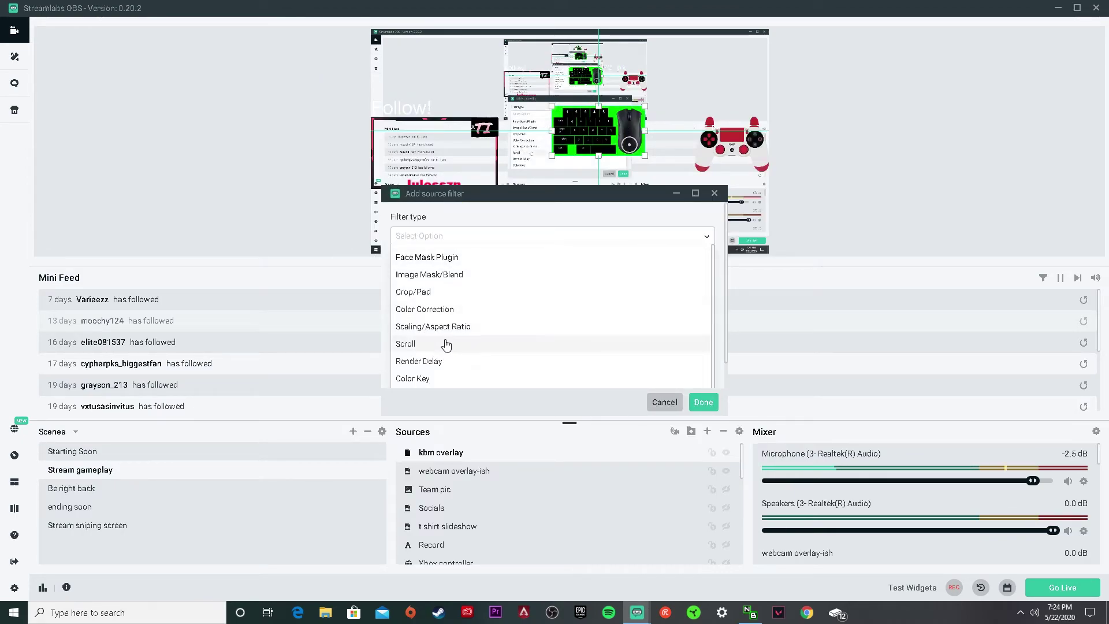
{"action": "scroll", "coordinate": [447, 347], "scroll_direction": "down", "scroll_amount": 2}
{"action": "left_click", "coordinate": [438, 378]}
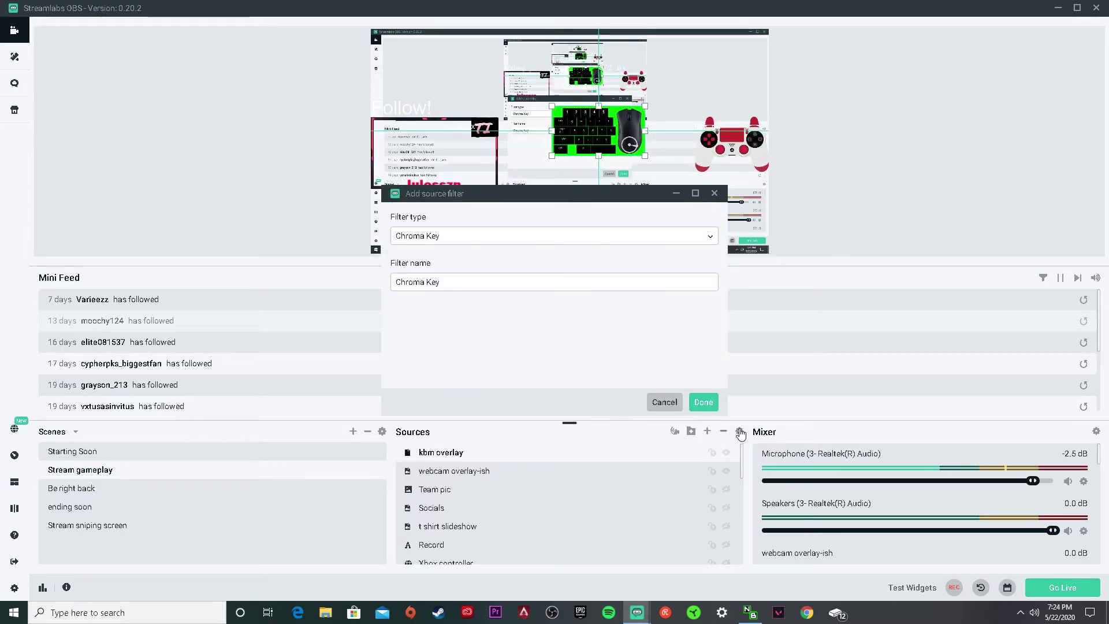
{"action": "left_click", "coordinate": [704, 402]}
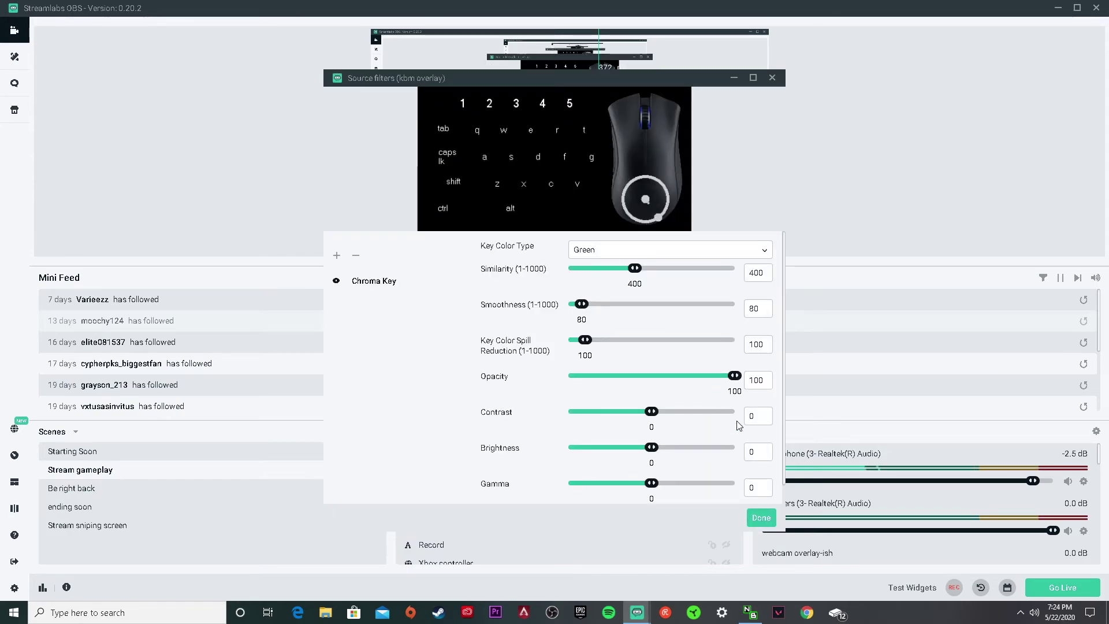
{"action": "left_click", "coordinate": [762, 518]}
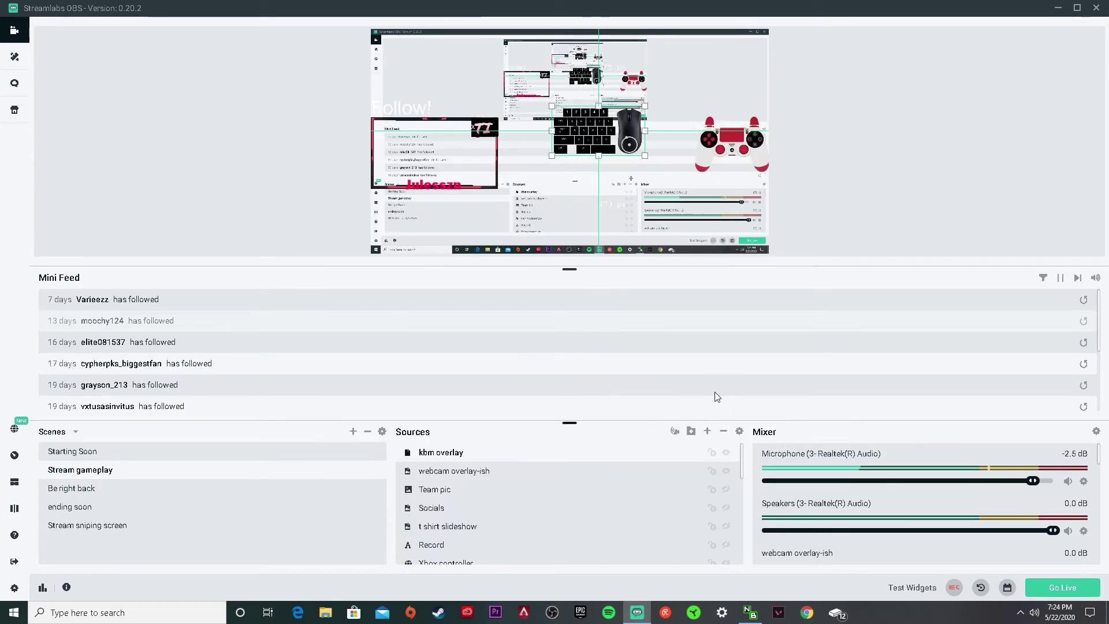
Step: Move the kbm overlay over the webcam frame and then beside the controller overlay to show possible placements
{"action": "left_click_drag", "start_coordinate": [609, 140], "coordinate": [456, 162]}
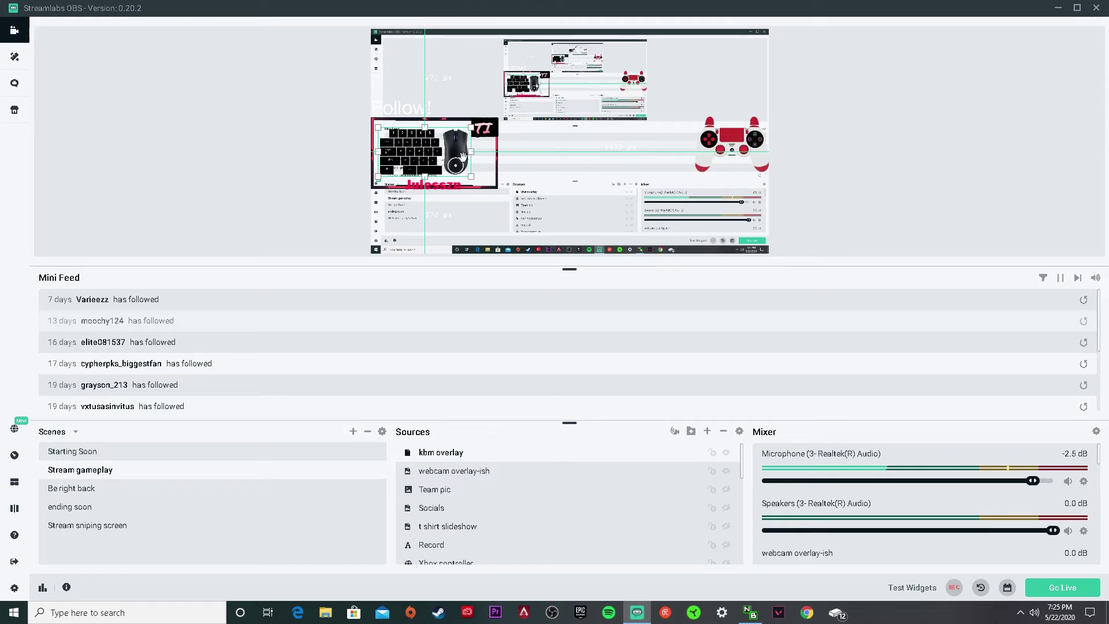
{"action": "left_click_drag", "start_coordinate": [415, 160], "coordinate": [639, 157]}
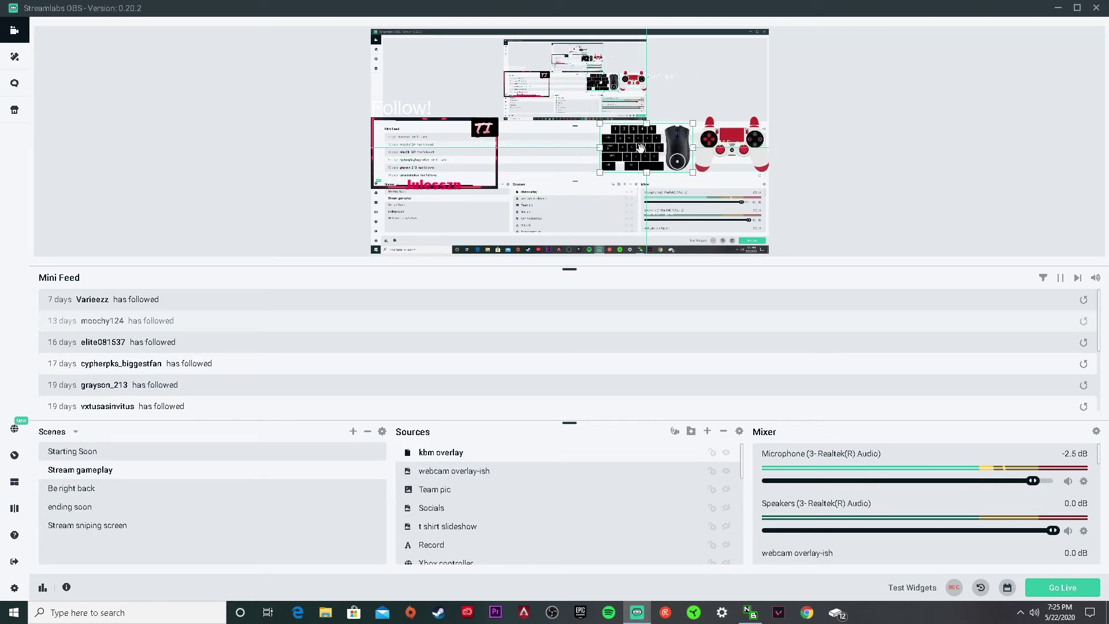
Step: Remove the kbm overlay source from the Stream gameplay scene
{"action": "right_click", "coordinate": [639, 157]}
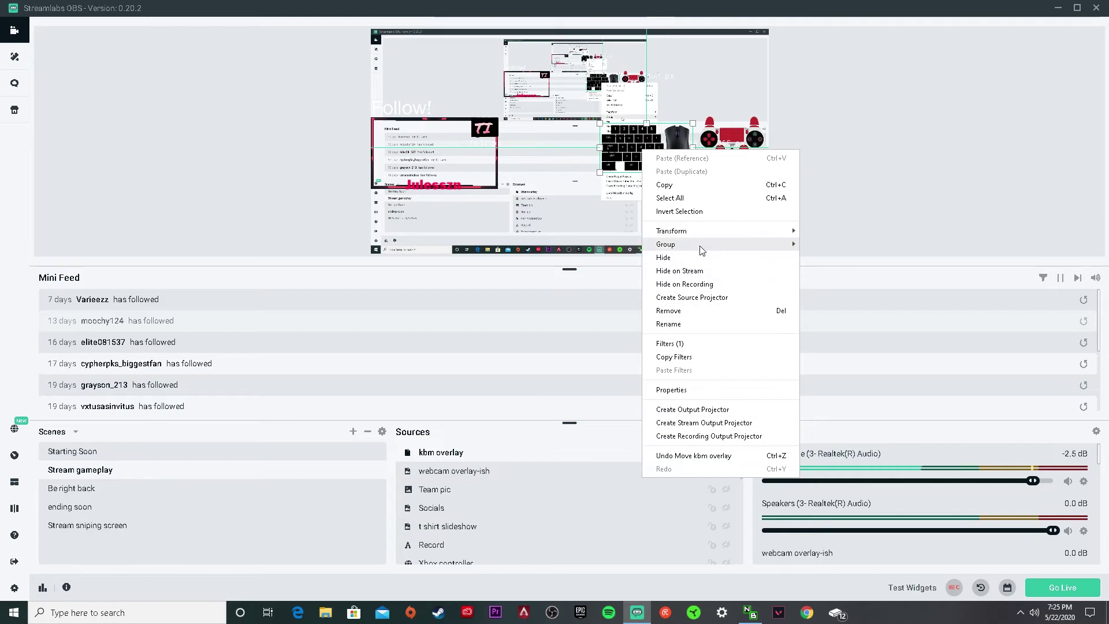
{"action": "left_click", "coordinate": [668, 310]}
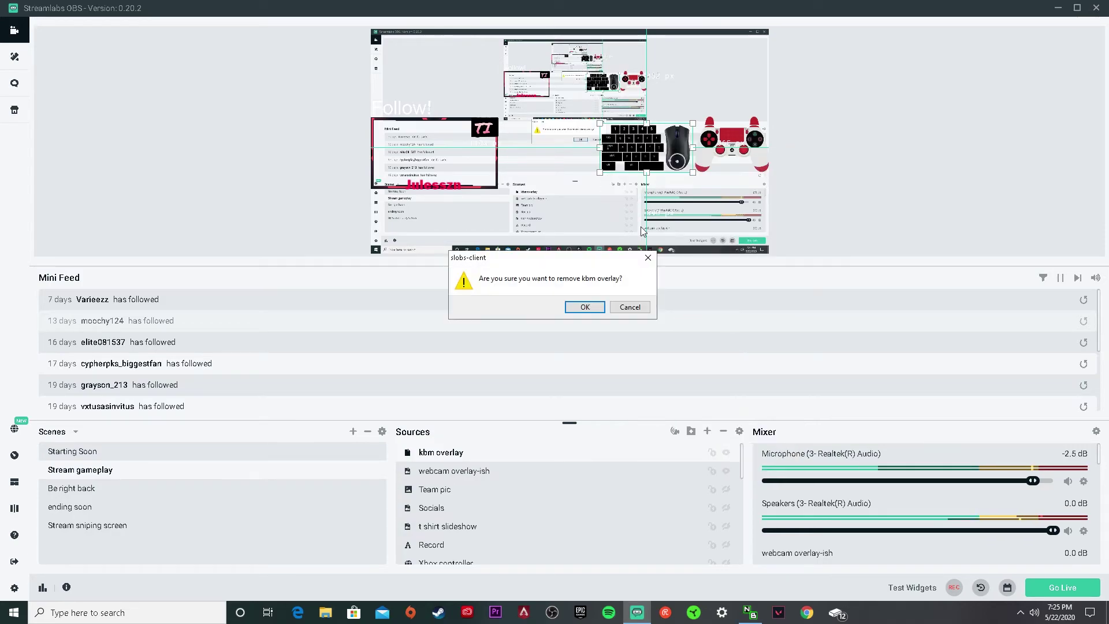
{"action": "left_click", "coordinate": [584, 307]}
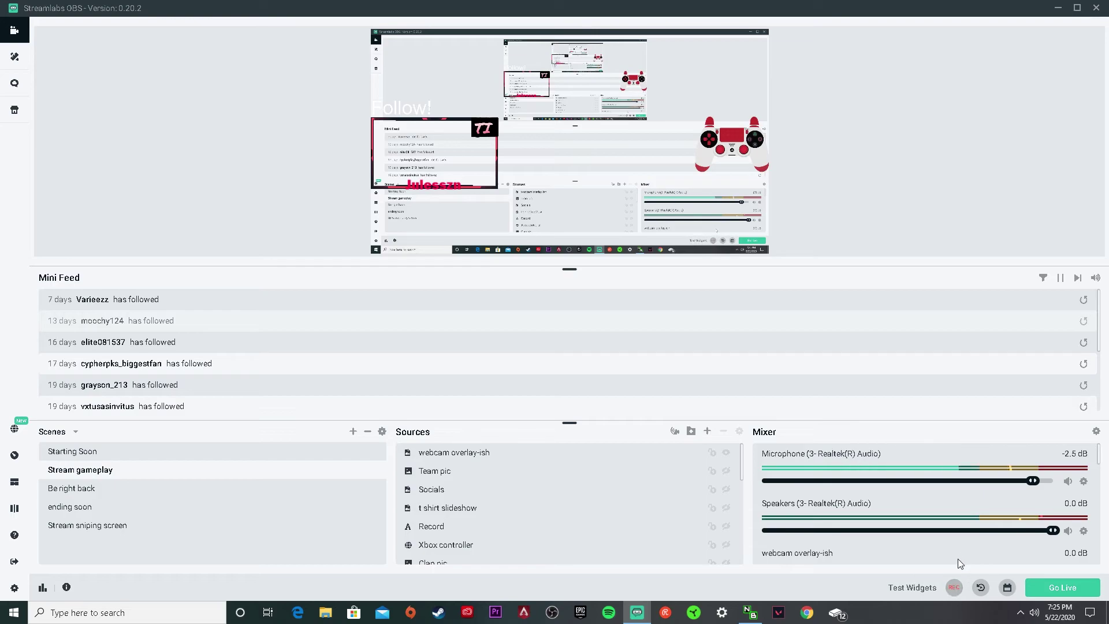
Step: Open the program settings and look over the Game Overlay, Advanced, Hotkeys and Video pages
{"action": "left_click", "coordinate": [15, 588]}
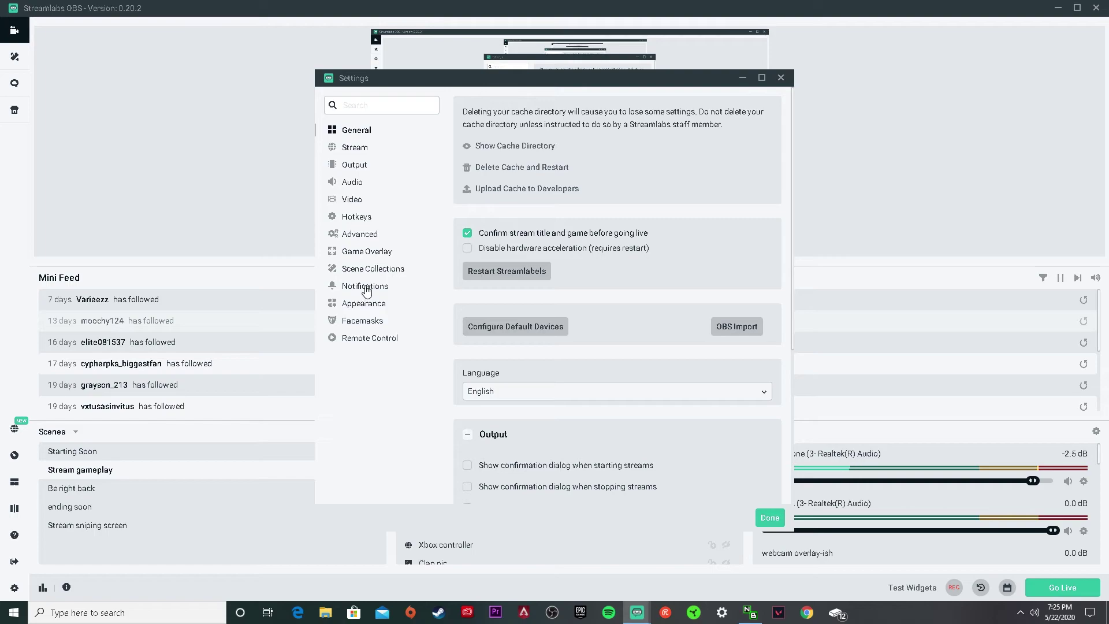
{"action": "left_click", "coordinate": [371, 251]}
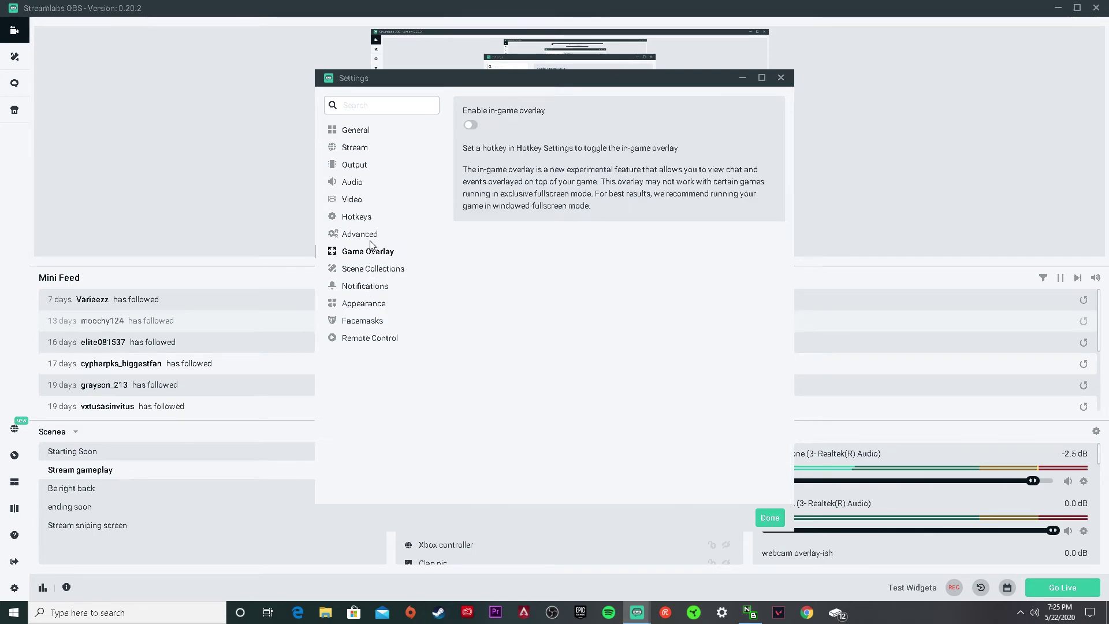
{"action": "left_click", "coordinate": [364, 235]}
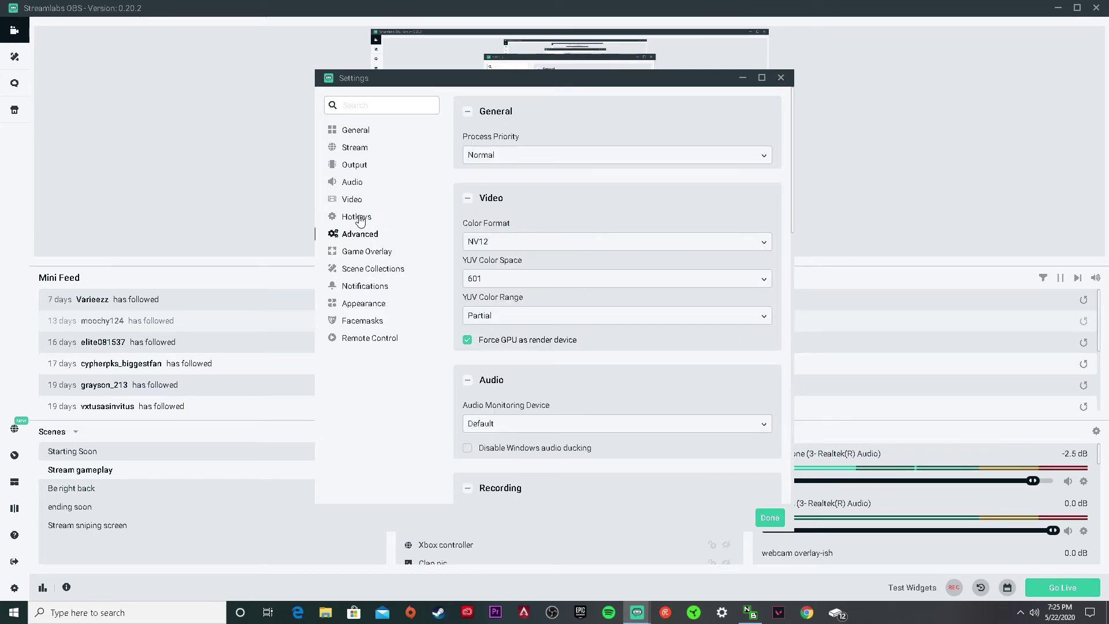
{"action": "left_click", "coordinate": [358, 219]}
{"action": "left_click", "coordinate": [353, 199]}
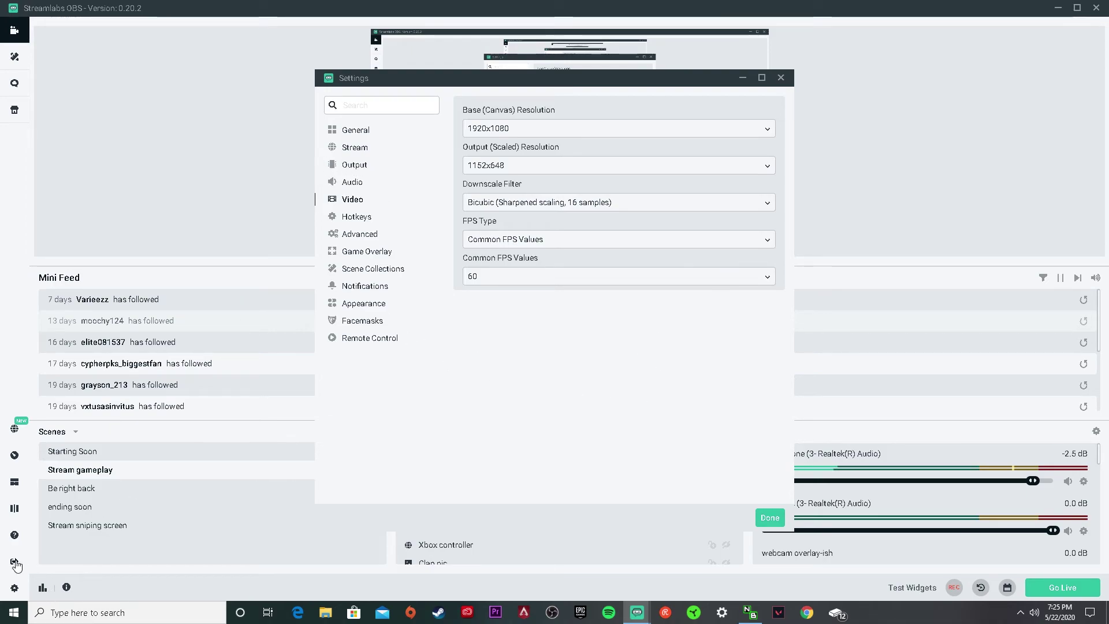
Step: Examine the Advanced settings from process priority and video through recording, replay buffer, stream delay, network and media files
{"action": "left_click", "coordinate": [366, 234]}
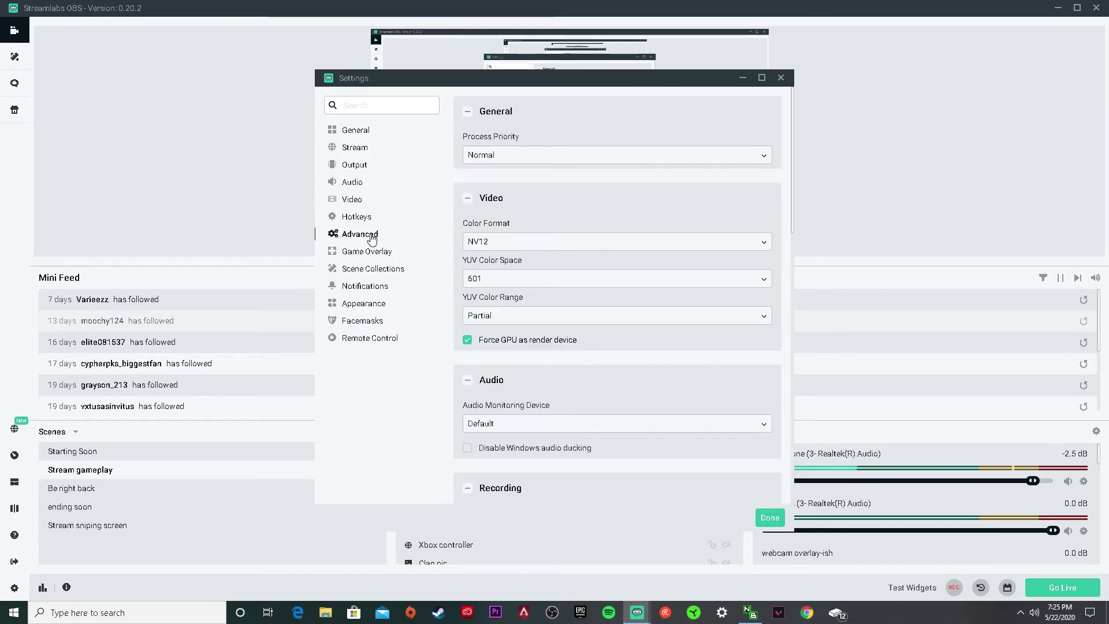
{"action": "scroll", "coordinate": [538, 279], "scroll_direction": "down", "scroll_amount": 4}
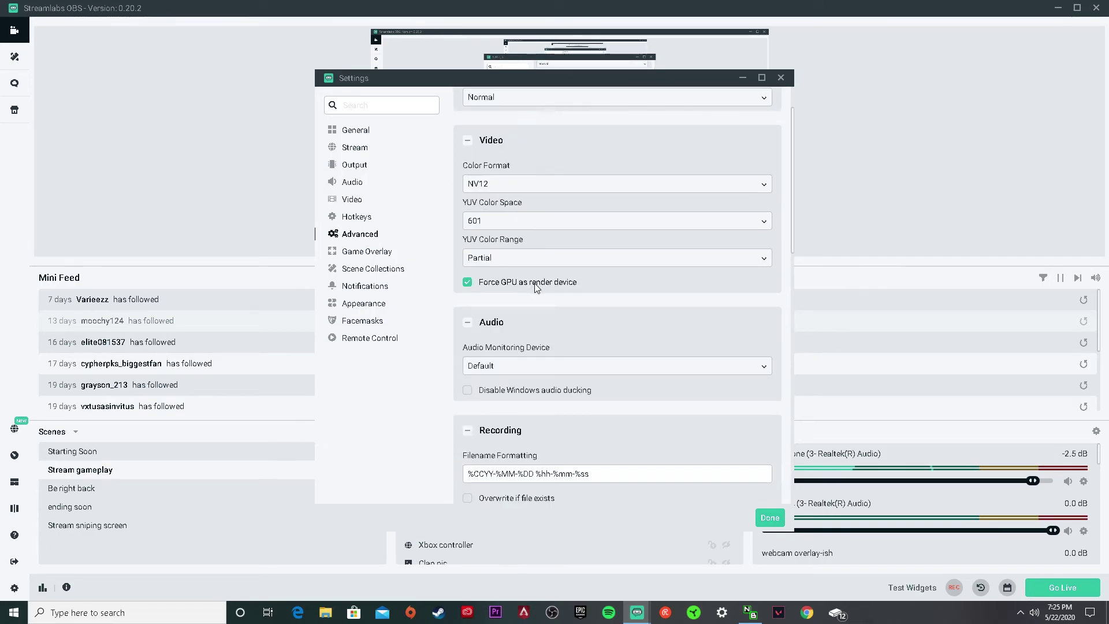
{"action": "scroll", "coordinate": [535, 329], "scroll_direction": "down", "scroll_amount": 3}
{"action": "scroll", "coordinate": [553, 322], "scroll_direction": "up", "scroll_amount": 4}
{"action": "scroll", "coordinate": [550, 303], "scroll_direction": "down", "scroll_amount": 3}
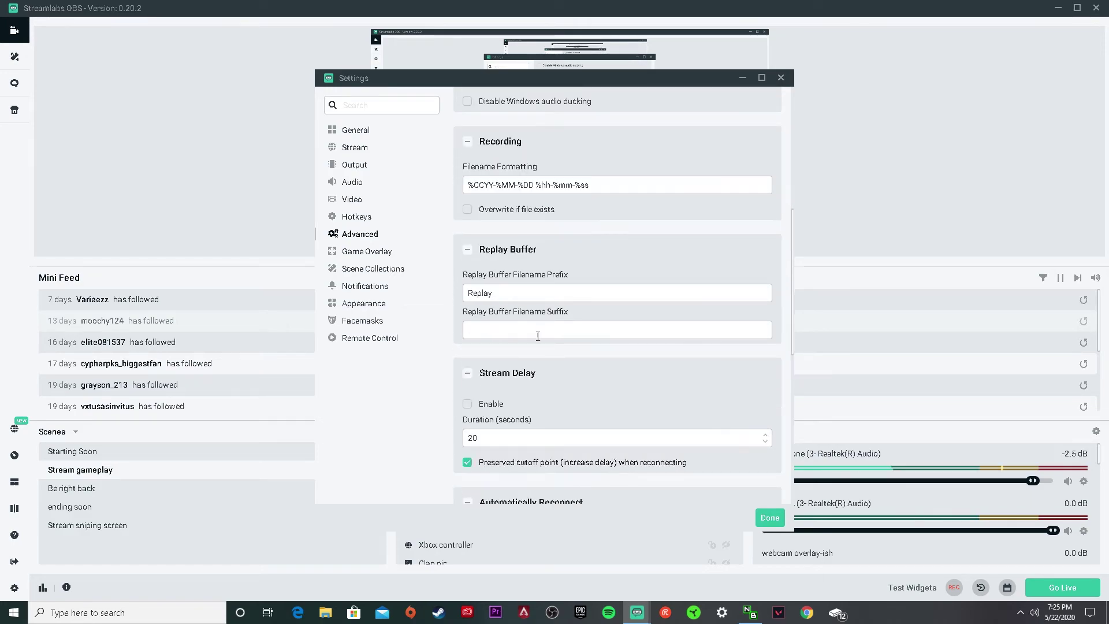
{"action": "scroll", "coordinate": [526, 430], "scroll_direction": "down", "scroll_amount": 1}
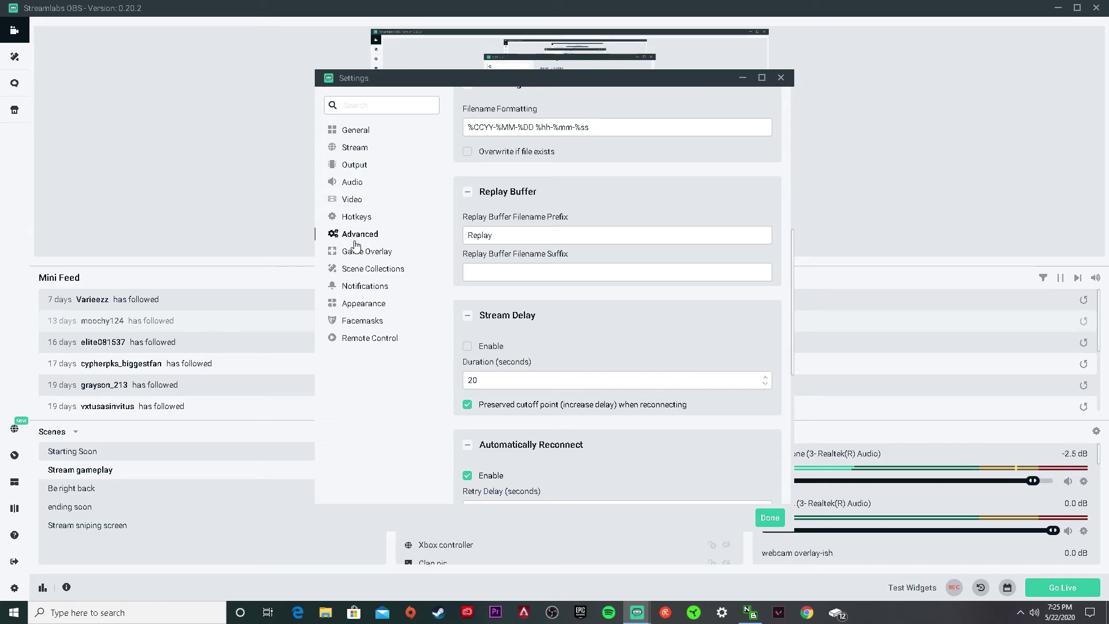
{"action": "scroll", "coordinate": [519, 406], "scroll_direction": "down", "scroll_amount": 6}
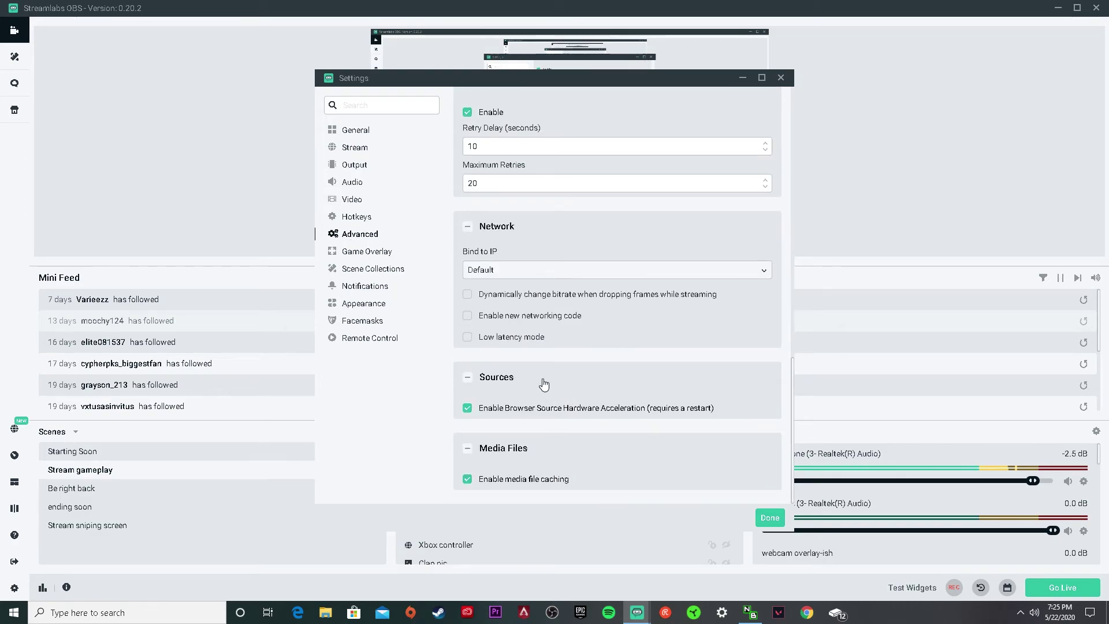
Step: Look over the Game Overlay, Scene Collections, Notifications, Appearance, Facemasks and Remote Control settings
{"action": "left_click", "coordinate": [368, 256]}
{"action": "left_click", "coordinate": [370, 270]}
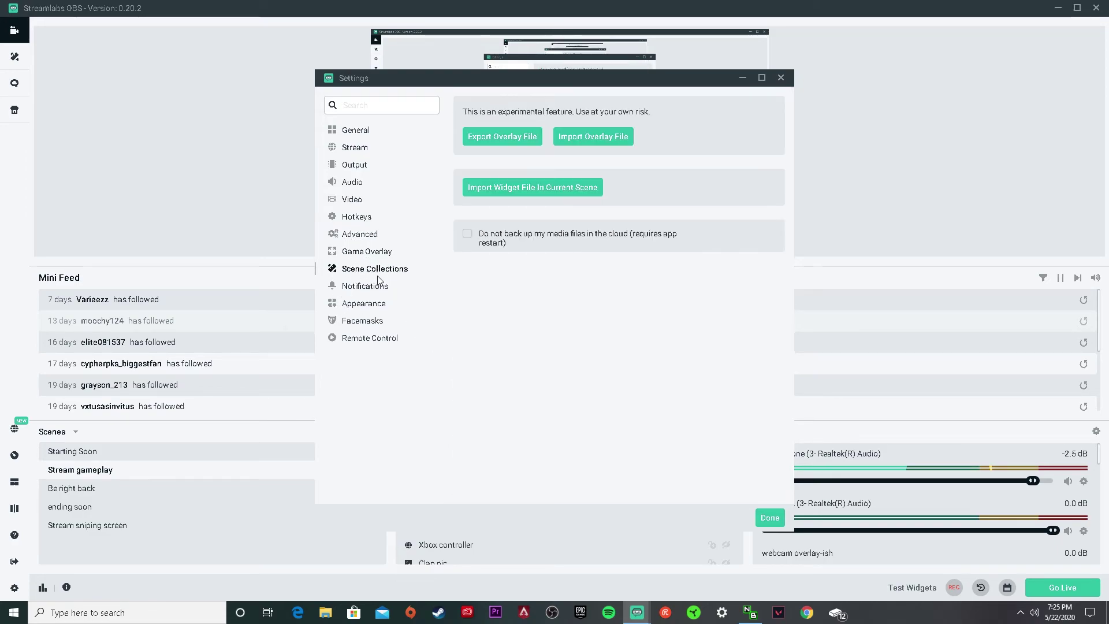
{"action": "left_click", "coordinate": [371, 286]}
{"action": "left_click", "coordinate": [376, 305]}
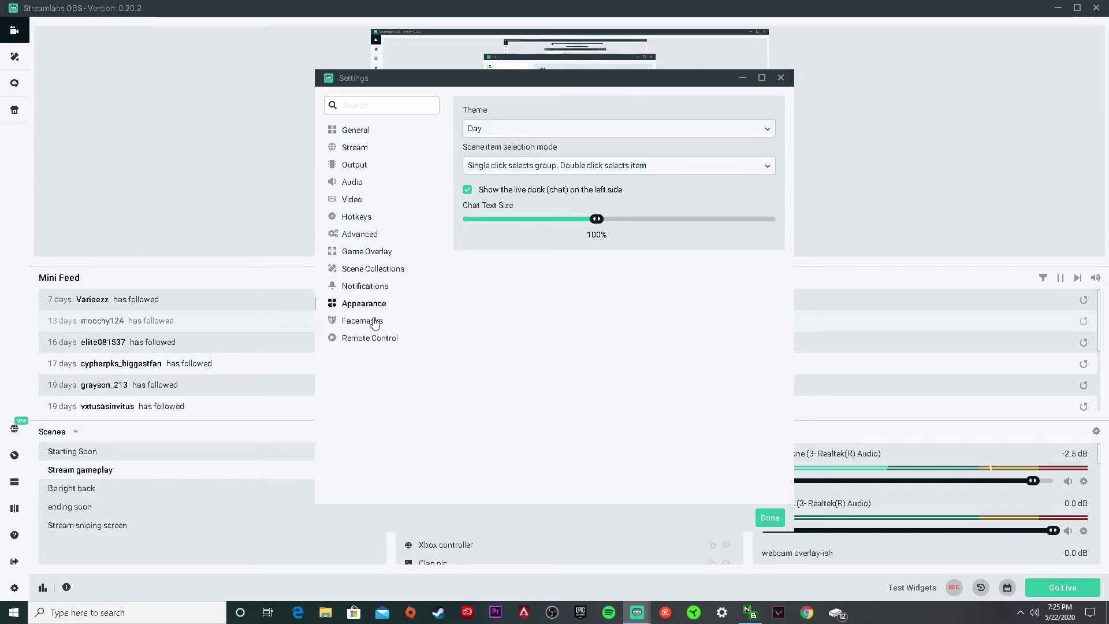
{"action": "left_click", "coordinate": [374, 322]}
{"action": "left_click", "coordinate": [369, 341]}
Step: Set the program's appearance theme to Night
{"action": "left_click", "coordinate": [372, 304]}
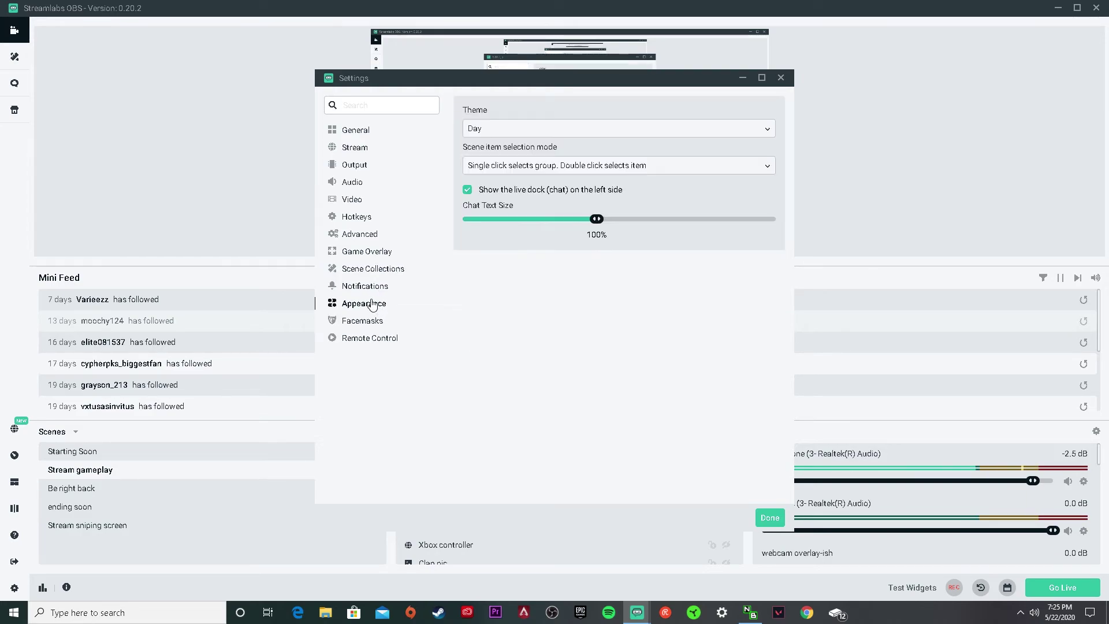
{"action": "left_click", "coordinate": [530, 128]}
{"action": "left_click", "coordinate": [497, 167]}
{"action": "left_click", "coordinate": [497, 128]}
{"action": "left_click", "coordinate": [491, 148]}
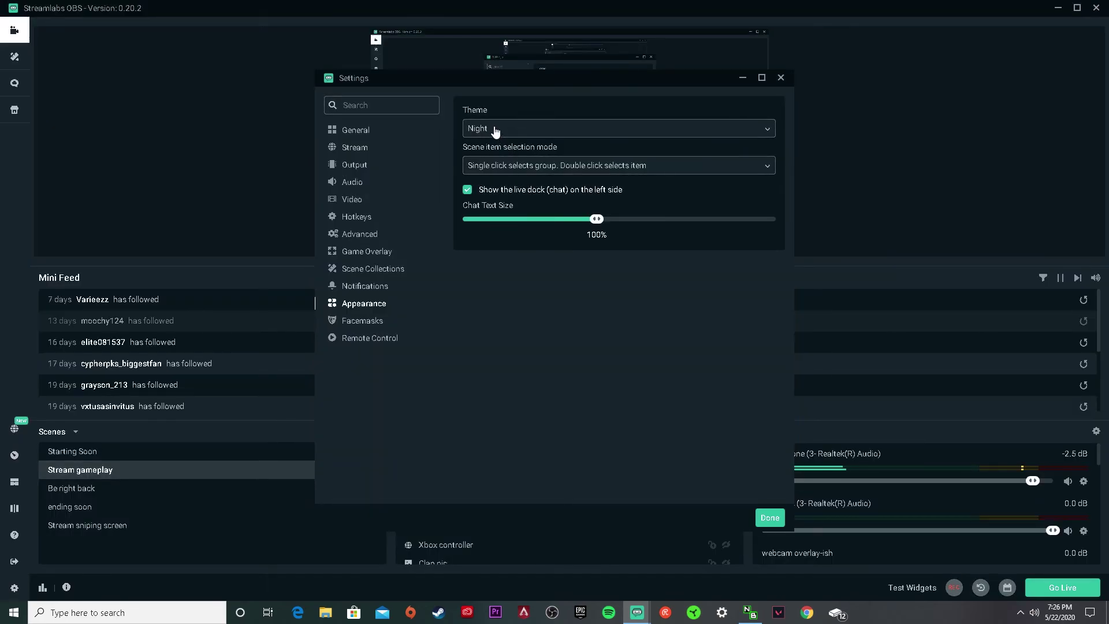
{"action": "left_click", "coordinate": [495, 130]}
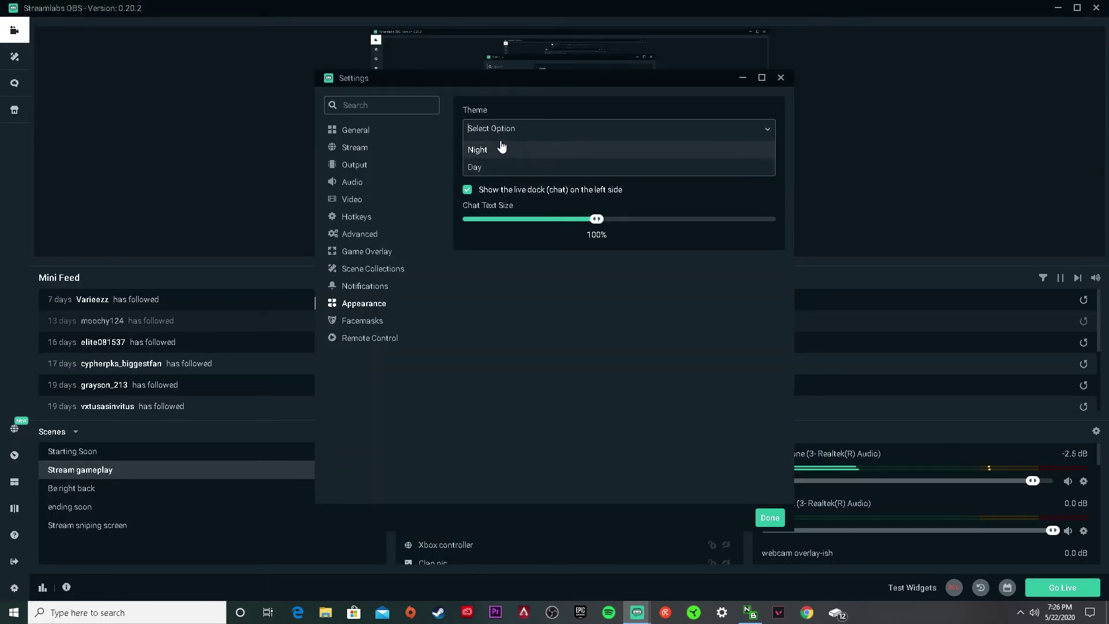
{"action": "left_click", "coordinate": [520, 149]}
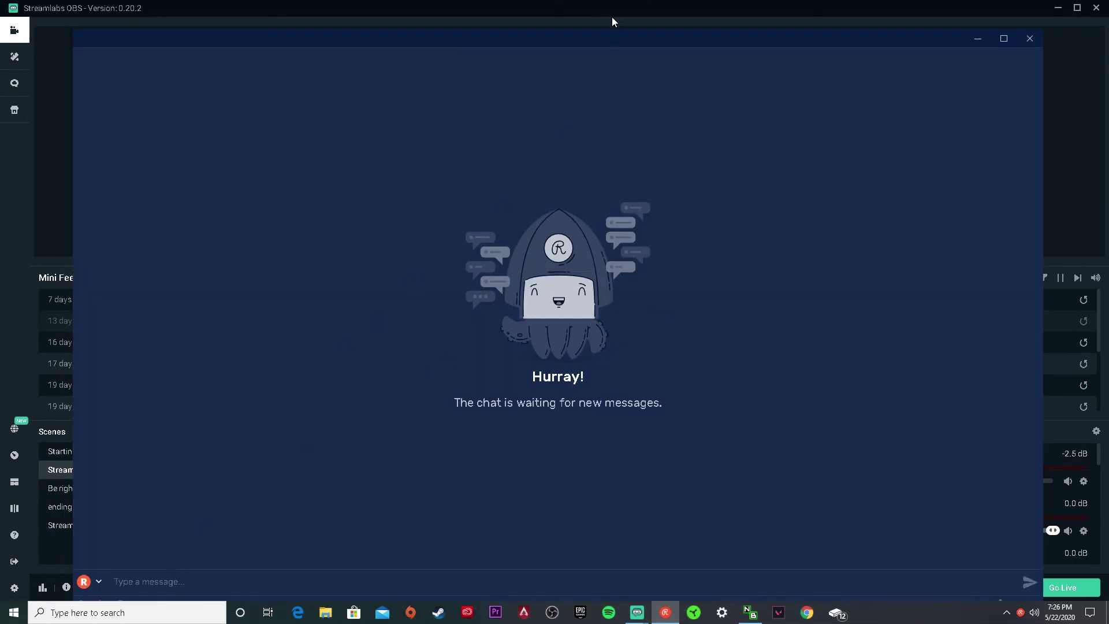
Step: Check the settings options offered in the separate stream chat window and close that window
{"action": "left_click_drag", "start_coordinate": [559, 34], "coordinate": [563, 14]}
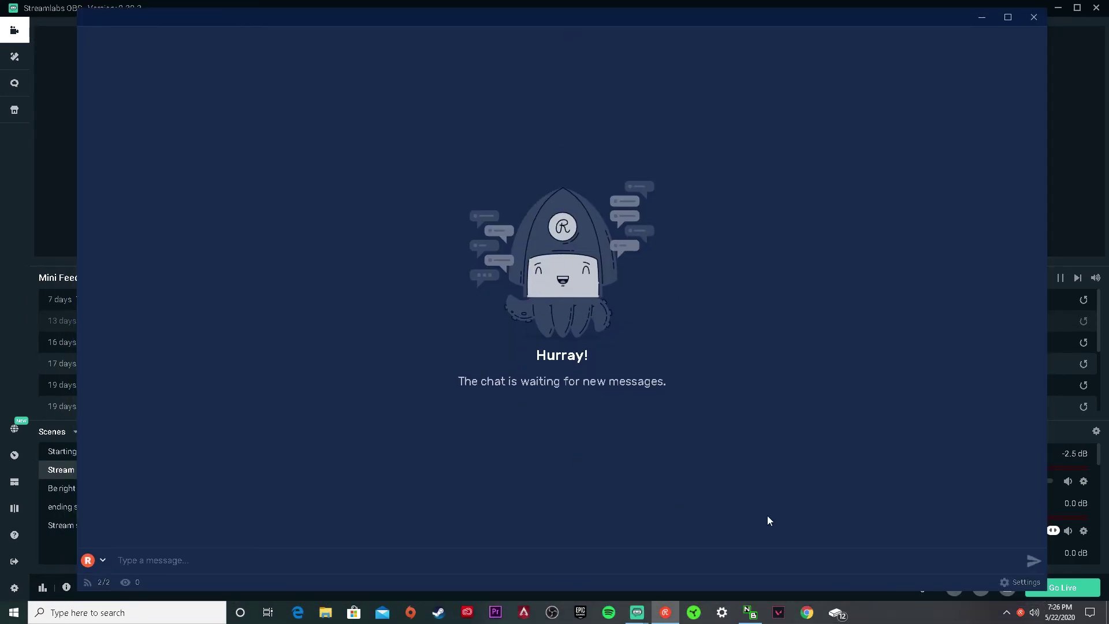
{"action": "left_click", "coordinate": [1022, 583]}
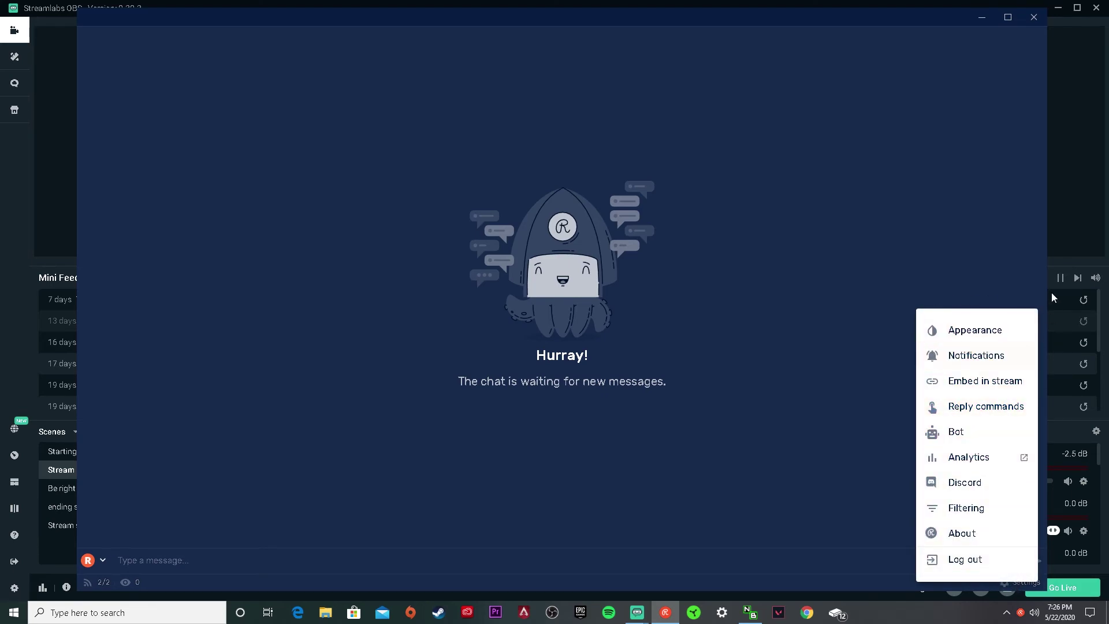
{"action": "left_click", "coordinate": [1030, 265]}
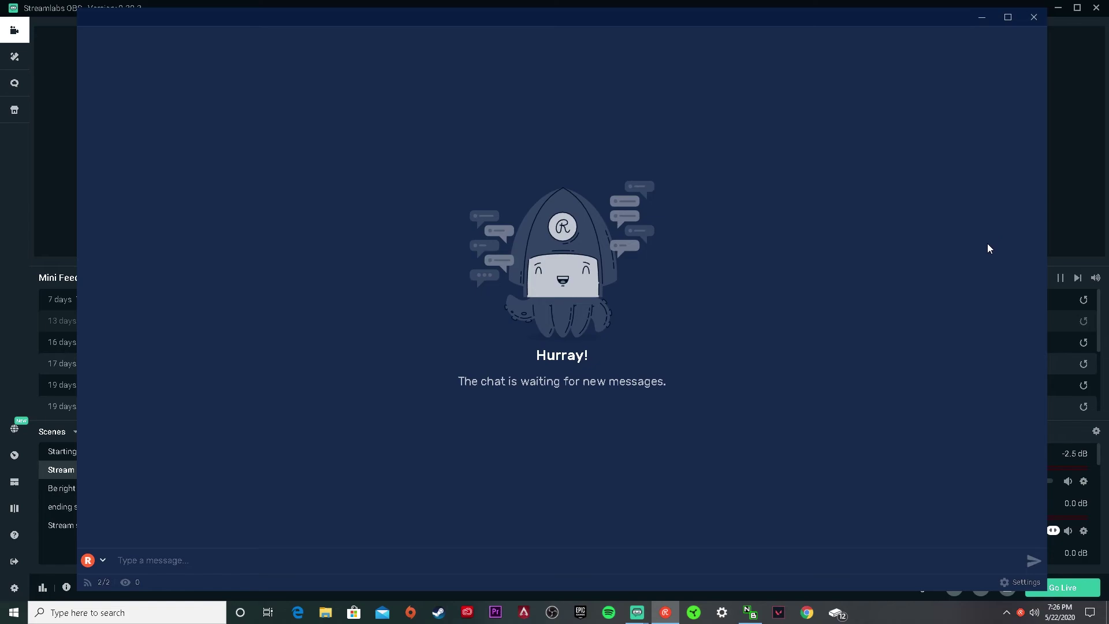
{"action": "left_click", "coordinate": [1037, 21]}
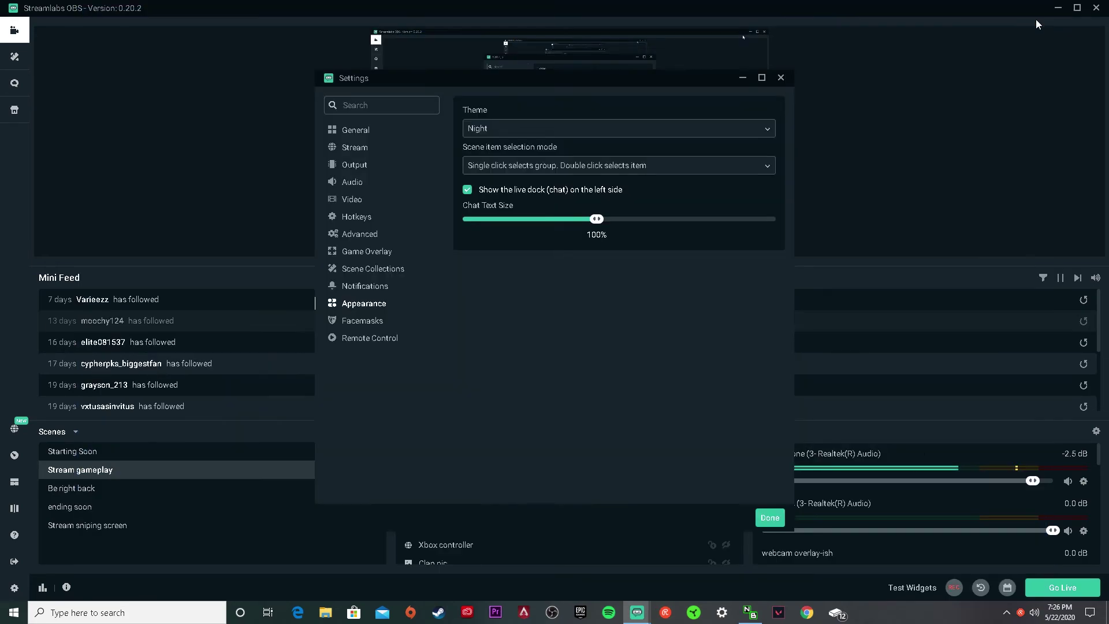
Step: Review the Video, Output and General settings and check the streaming service options on the Stream page
{"action": "left_click", "coordinate": [354, 201]}
{"action": "left_click", "coordinate": [355, 168]}
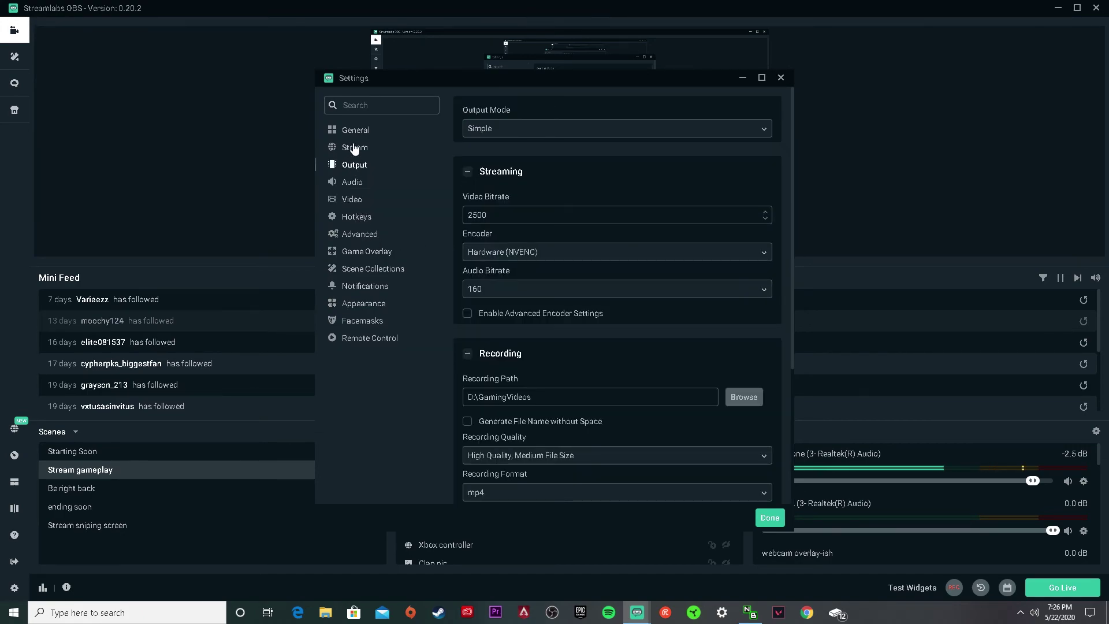
{"action": "left_click", "coordinate": [355, 149]}
{"action": "left_click", "coordinate": [354, 133]}
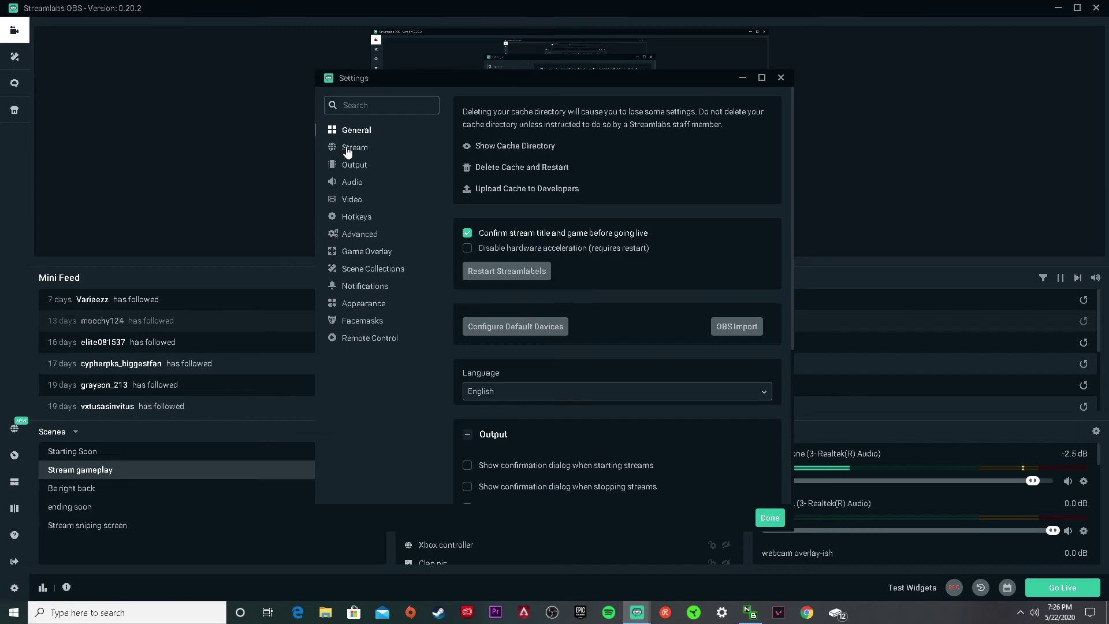
{"action": "left_click", "coordinate": [348, 149]}
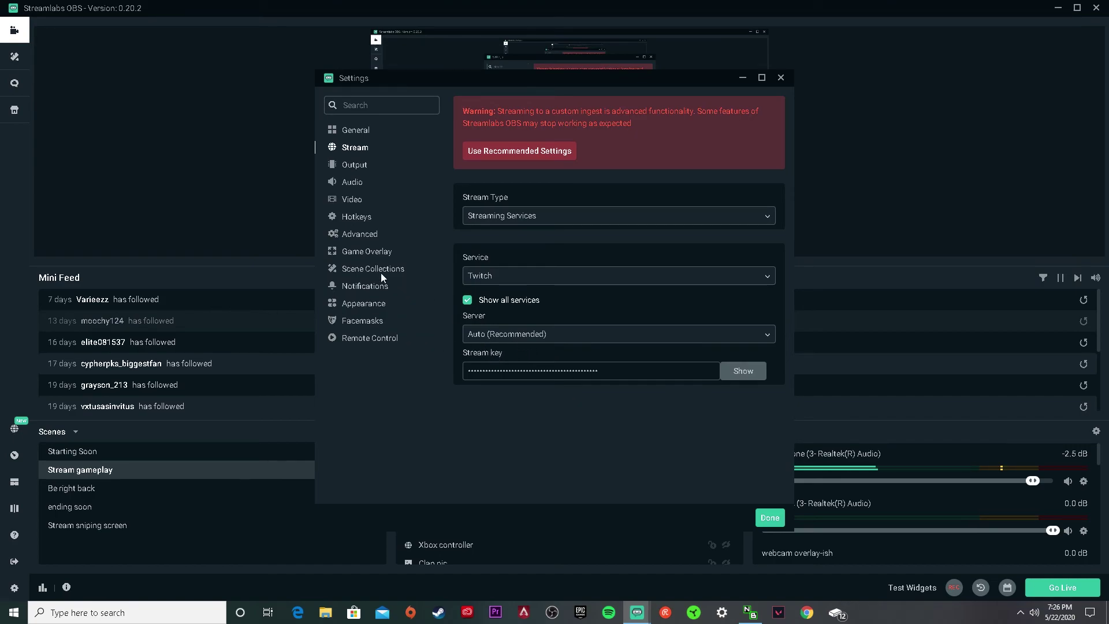
Step: Look through the settings pages from Video and Hotkeys to Appearance, including the overlay import and export options in Scene Collections
{"action": "left_click", "coordinate": [356, 218]}
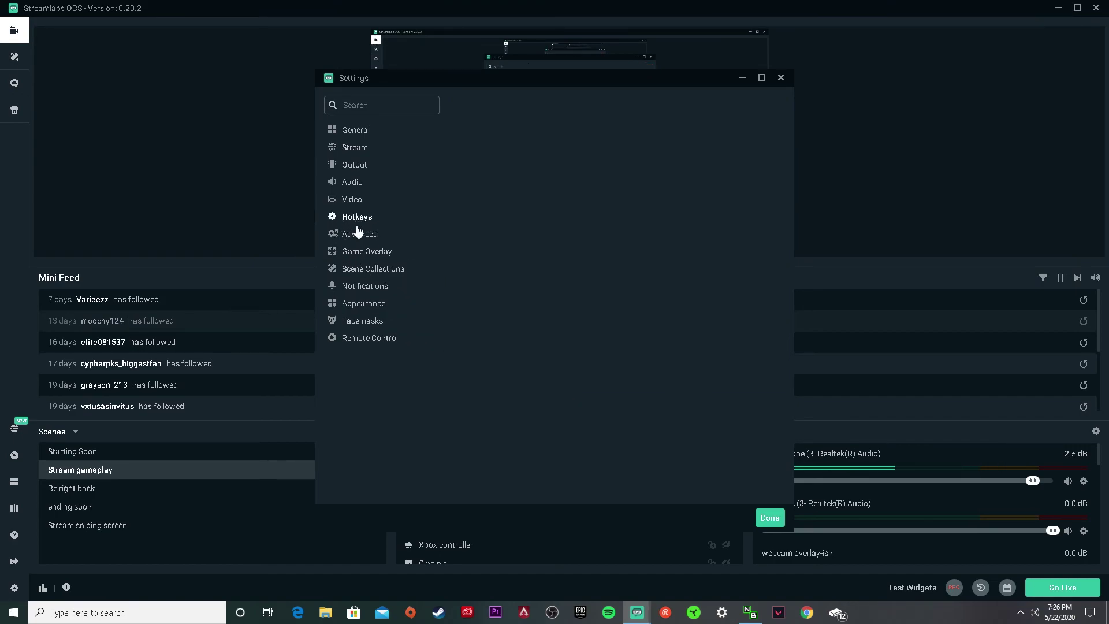
{"action": "left_click", "coordinate": [360, 234]}
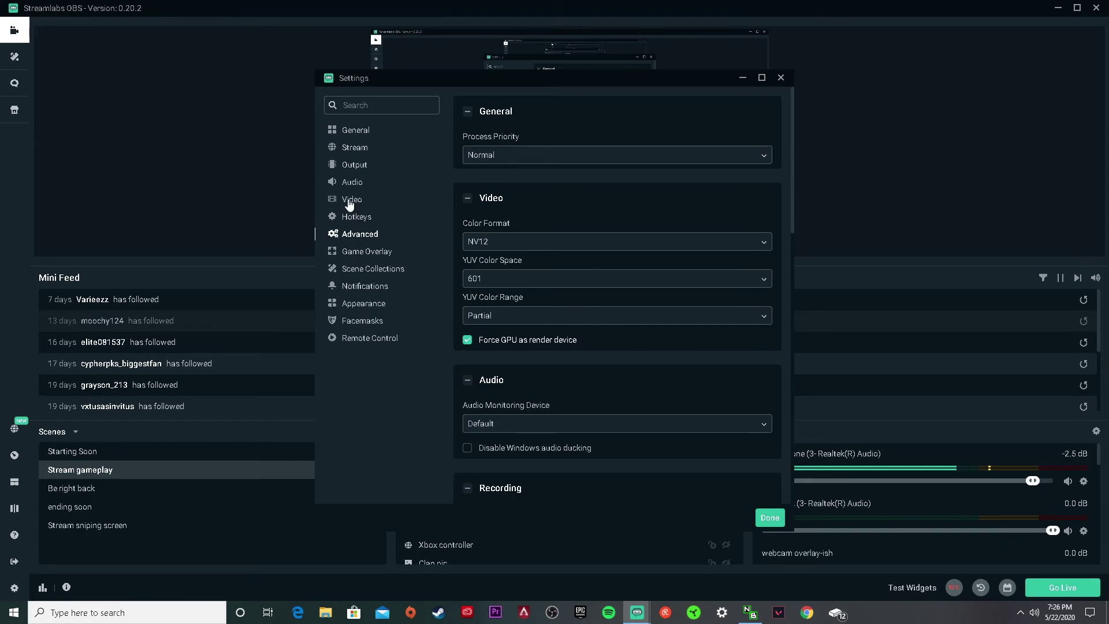
{"action": "left_click", "coordinate": [350, 201]}
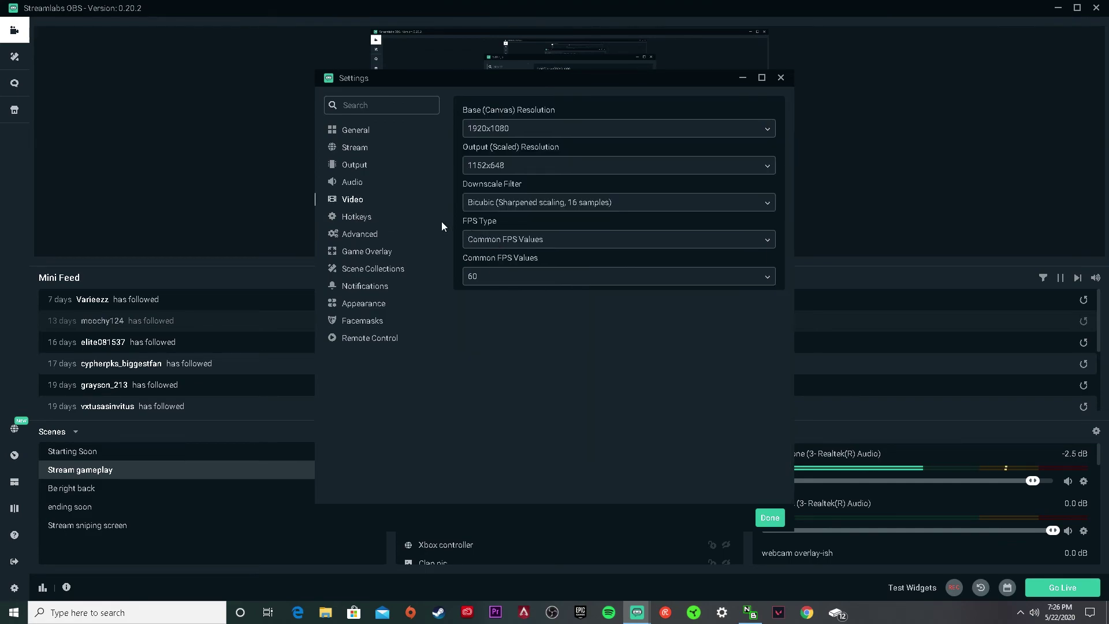
{"action": "left_click", "coordinate": [362, 254]}
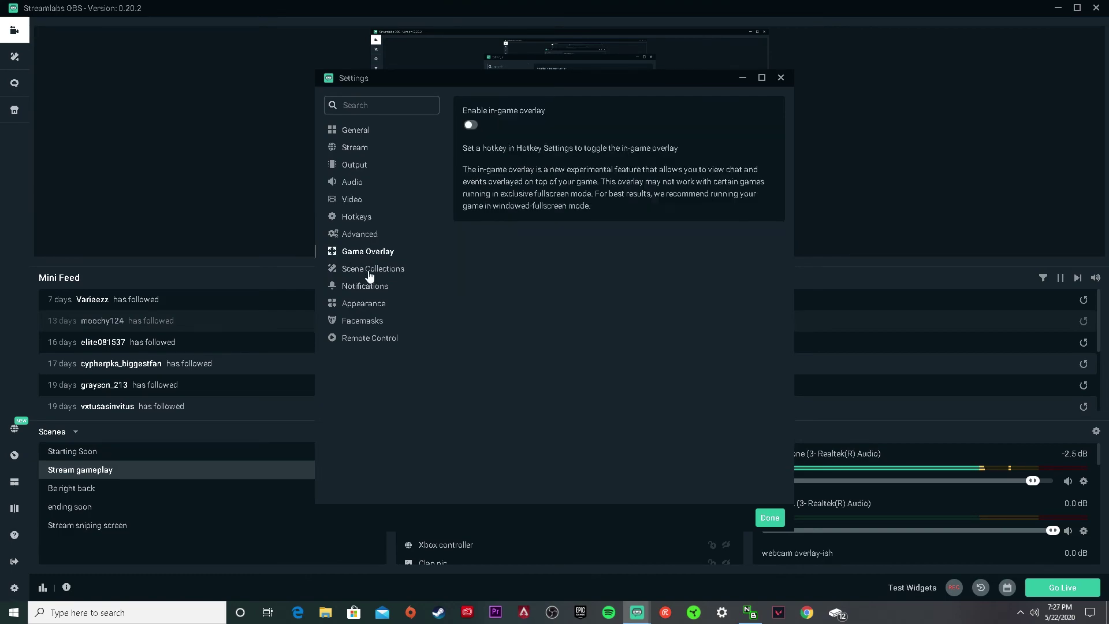
{"action": "left_click", "coordinate": [370, 270]}
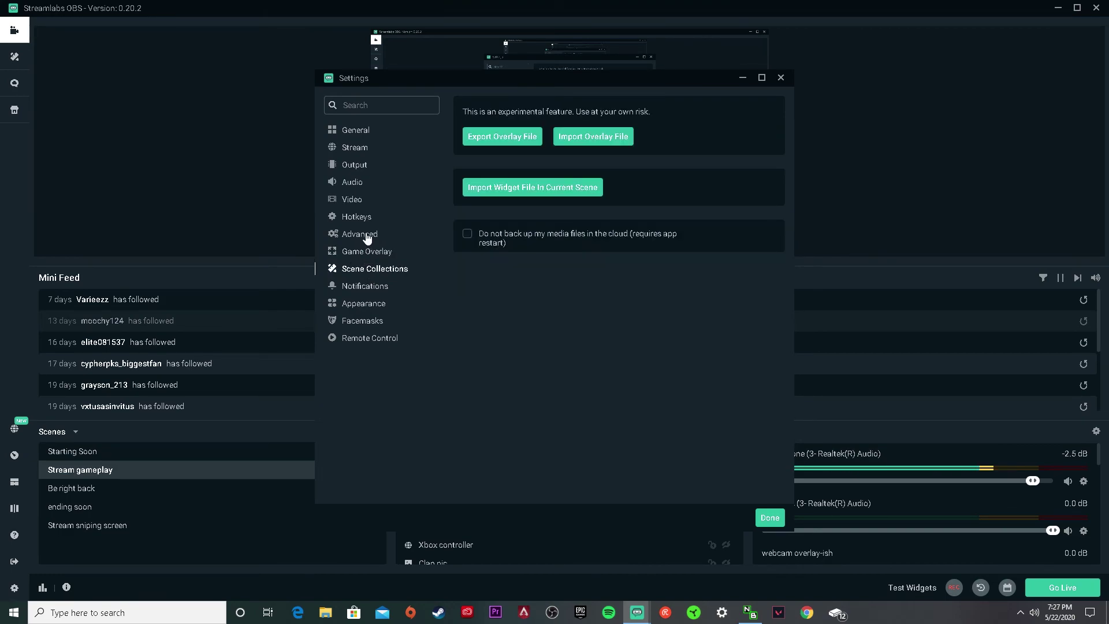
{"action": "left_click", "coordinate": [368, 235]}
{"action": "left_click", "coordinate": [369, 288]}
{"action": "left_click", "coordinate": [374, 304]}
{"action": "left_click", "coordinate": [369, 270]}
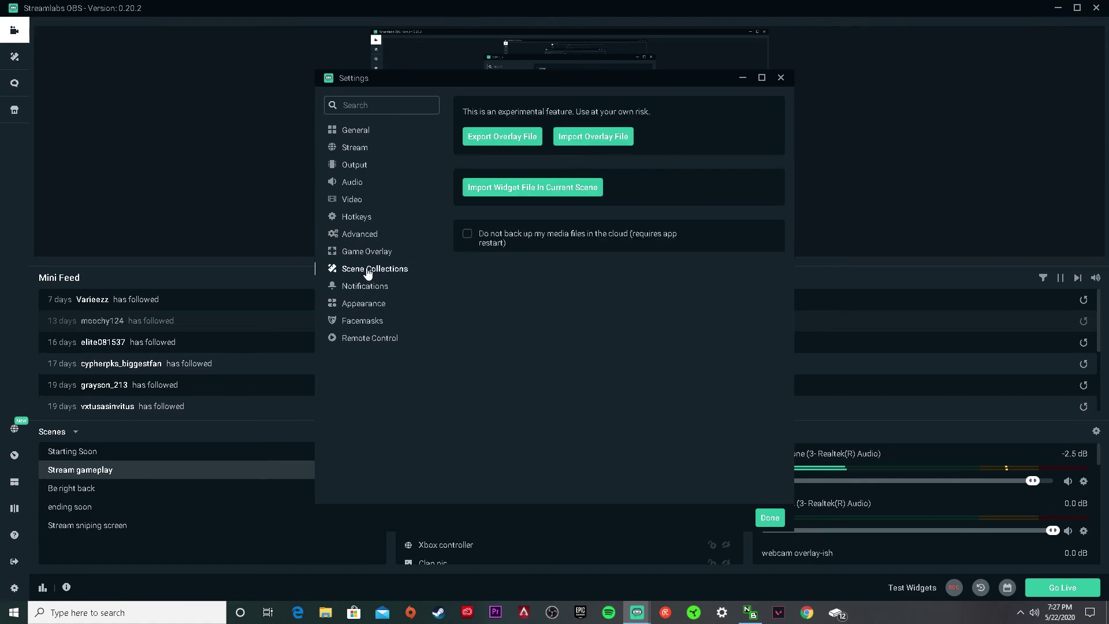
Step: Revisit the Game Overlay and Hotkeys pages and inspect the Advanced settings, including the Stream Delay and Network options
{"action": "left_click", "coordinate": [361, 252]}
{"action": "left_click", "coordinate": [349, 234]}
{"action": "left_click", "coordinate": [350, 218]}
{"action": "left_click", "coordinate": [359, 235]}
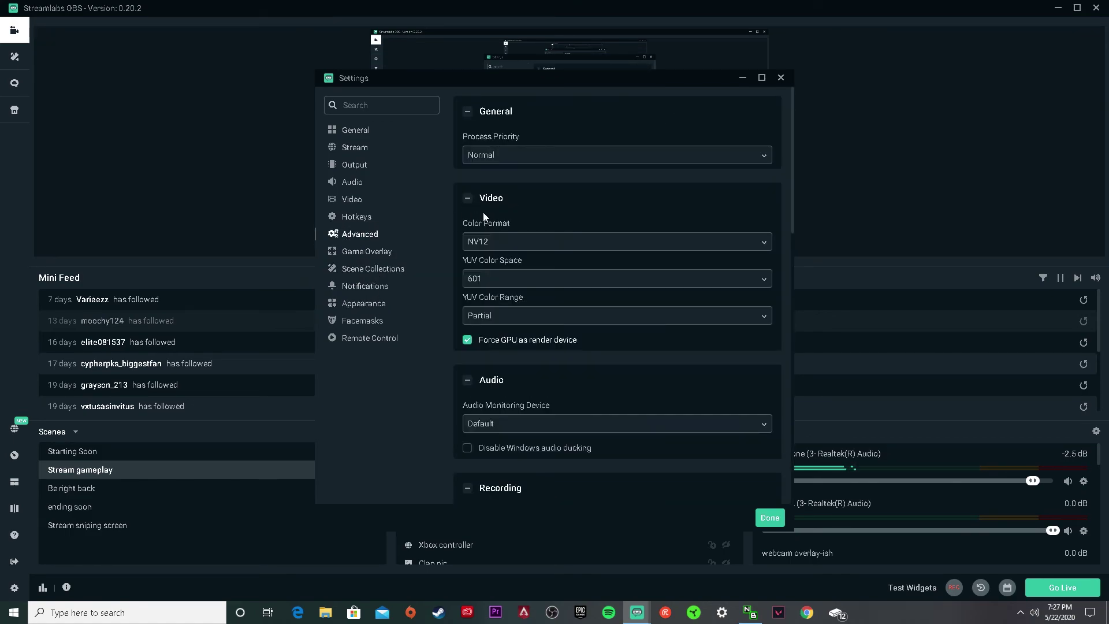
{"action": "scroll", "coordinate": [560, 296], "scroll_direction": "down", "scroll_amount": 12}
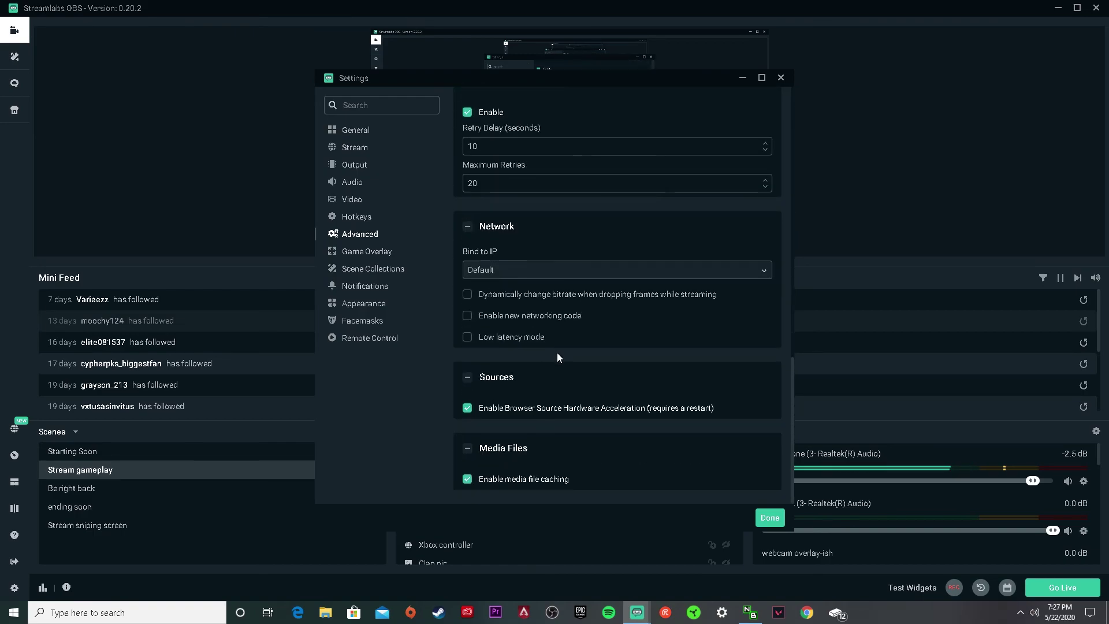
{"action": "scroll", "coordinate": [497, 306], "scroll_direction": "up", "scroll_amount": 5}
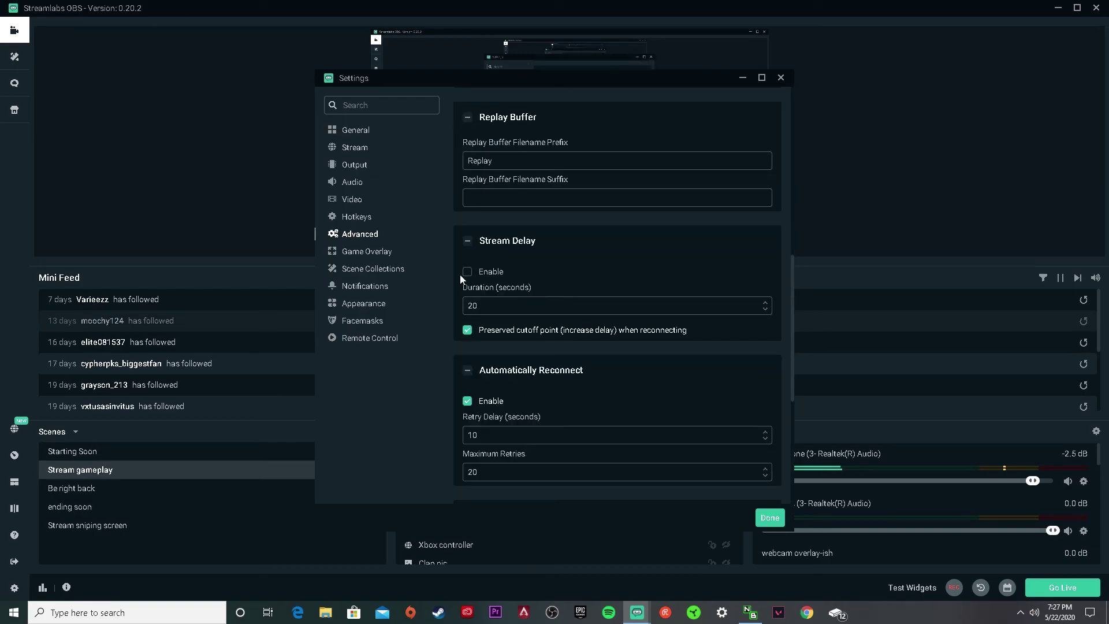
Step: Review the General and Stream pages and inspect the streaming and recording options in the Output settings
{"action": "left_click", "coordinate": [353, 132]}
{"action": "scroll", "coordinate": [561, 278], "scroll_direction": "up", "scroll_amount": 4}
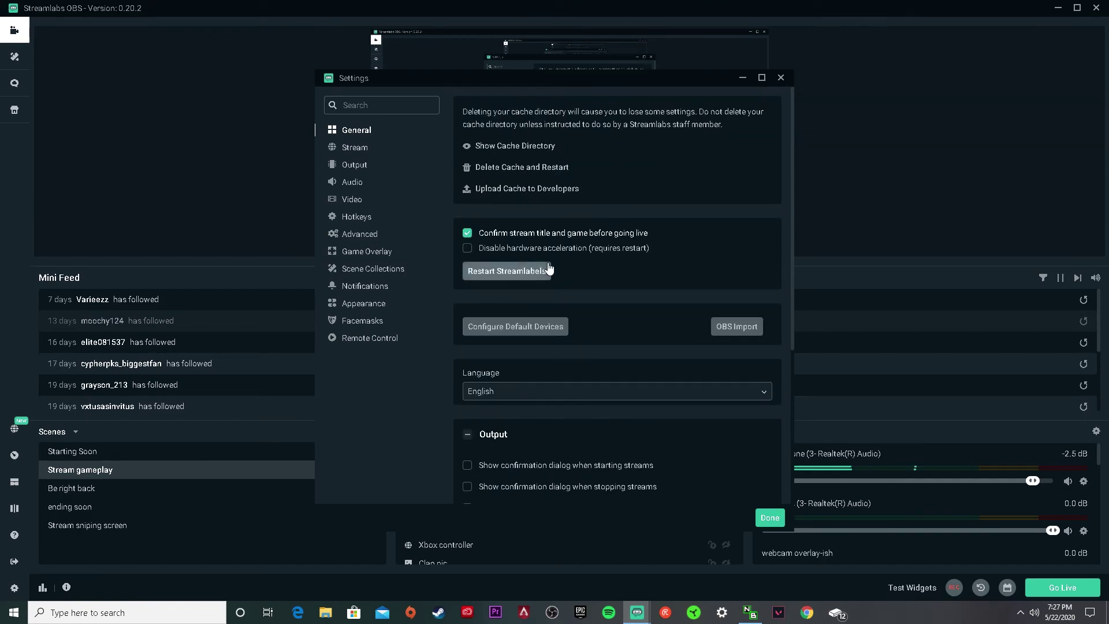
{"action": "scroll", "coordinate": [538, 312], "scroll_direction": "down", "scroll_amount": 4}
{"action": "left_click", "coordinate": [345, 148]}
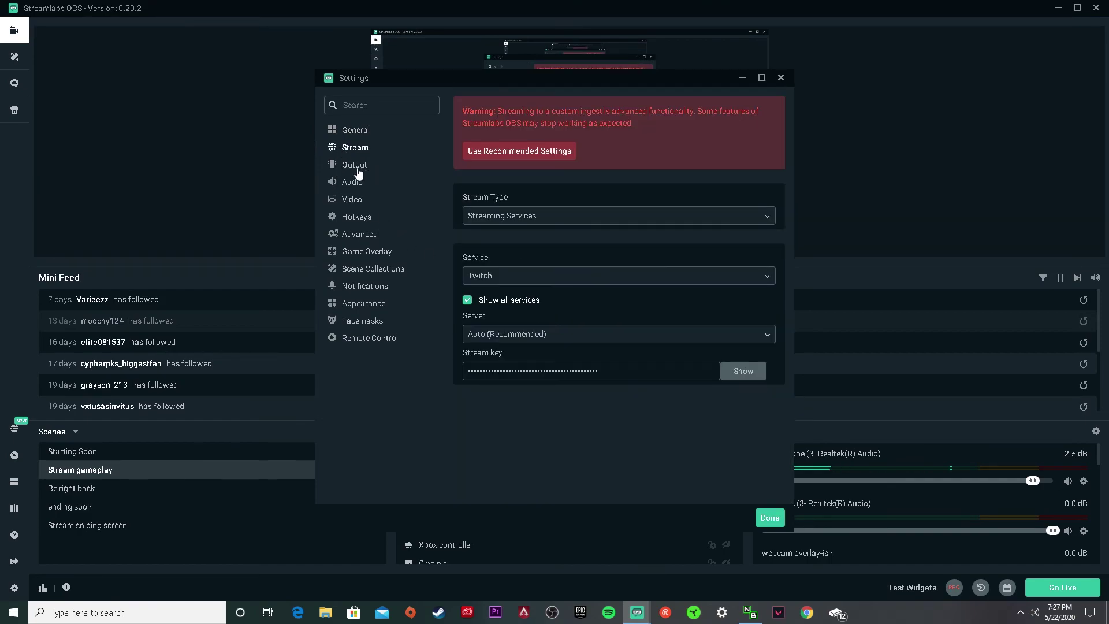
{"action": "left_click", "coordinate": [355, 168]}
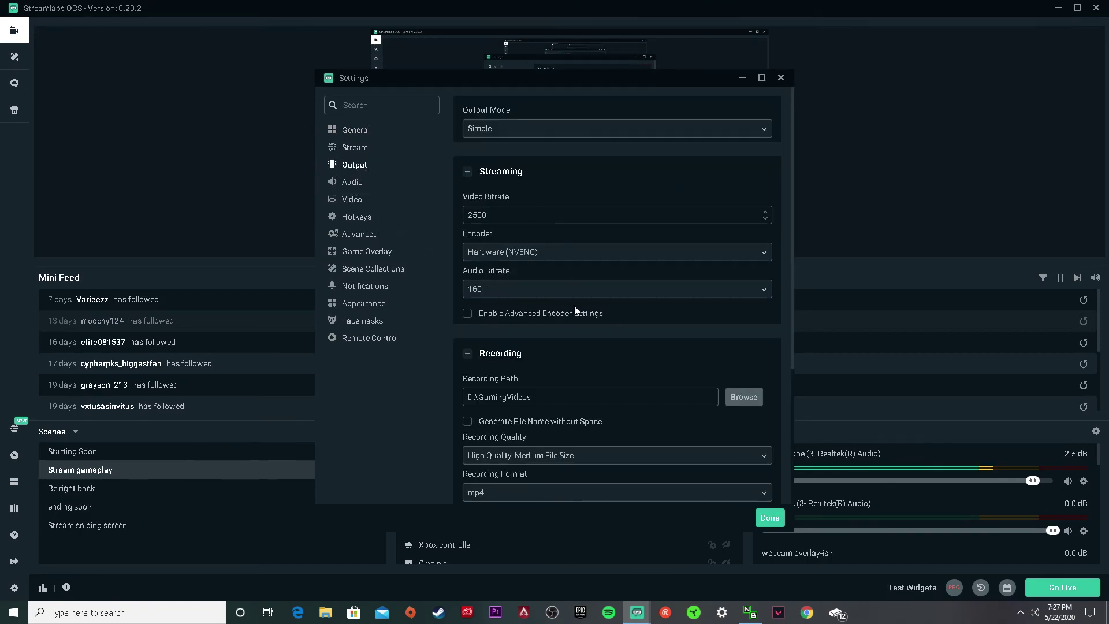
{"action": "scroll", "coordinate": [544, 337], "scroll_direction": "down", "scroll_amount": 1}
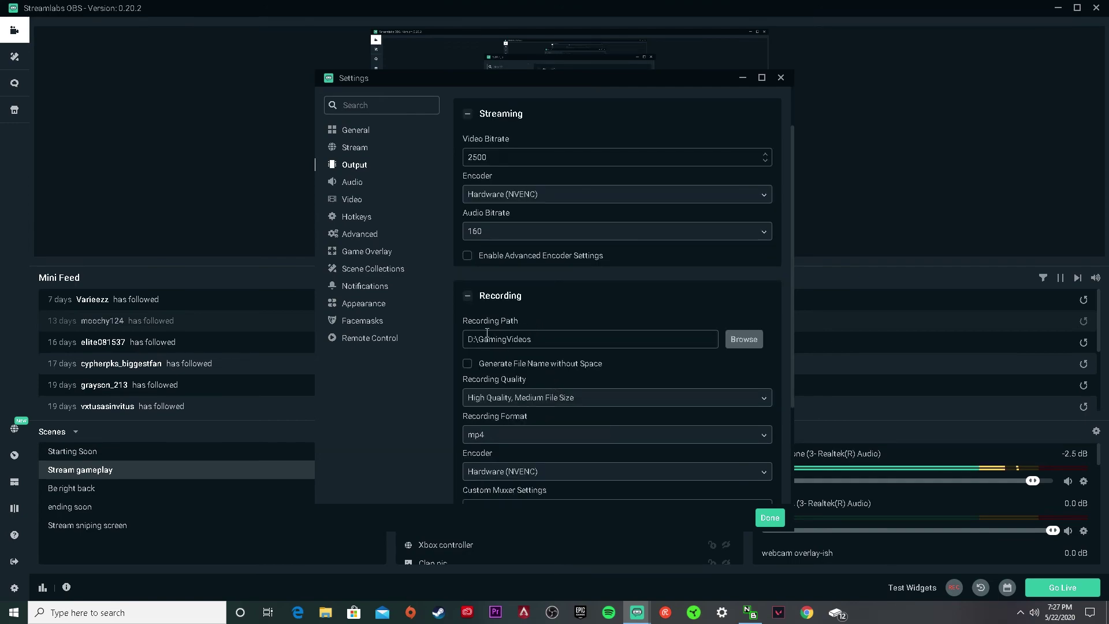
Step: Try the flv, mov and mkv recording formats in the Output settings and return the format to mp4
{"action": "scroll", "coordinate": [555, 347], "scroll_direction": "down", "scroll_amount": 1}
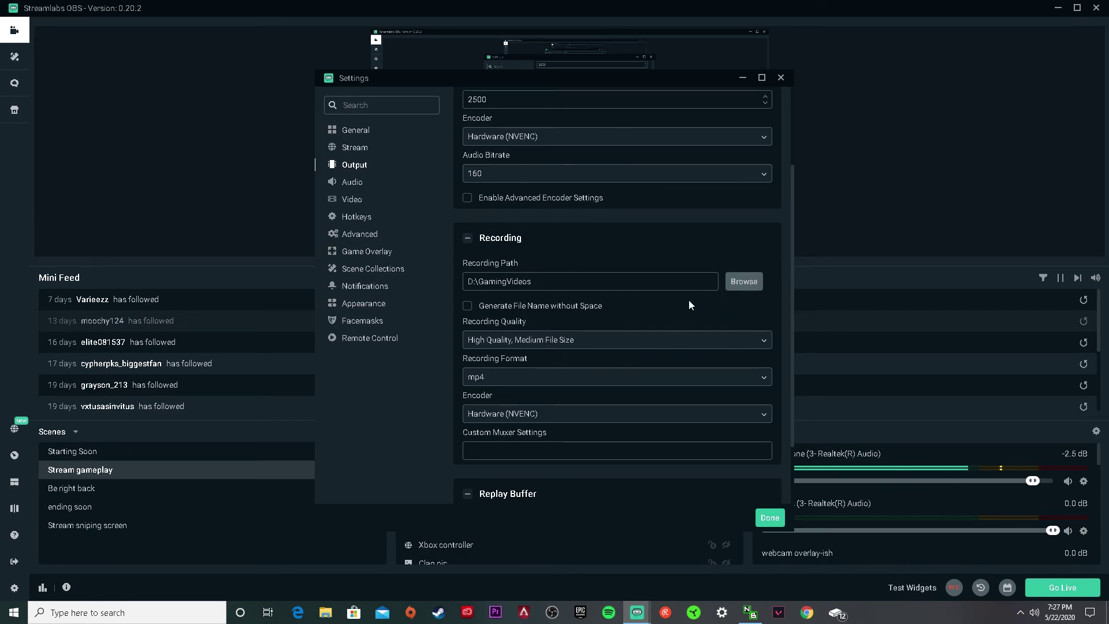
{"action": "left_click", "coordinate": [530, 381]}
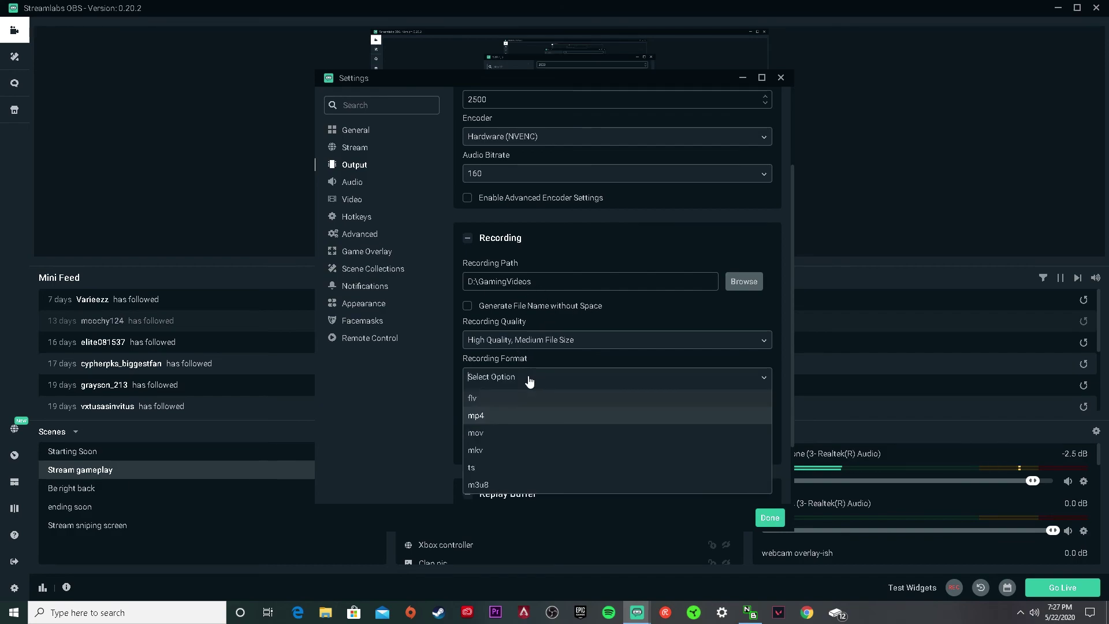
{"action": "left_click", "coordinate": [491, 399]}
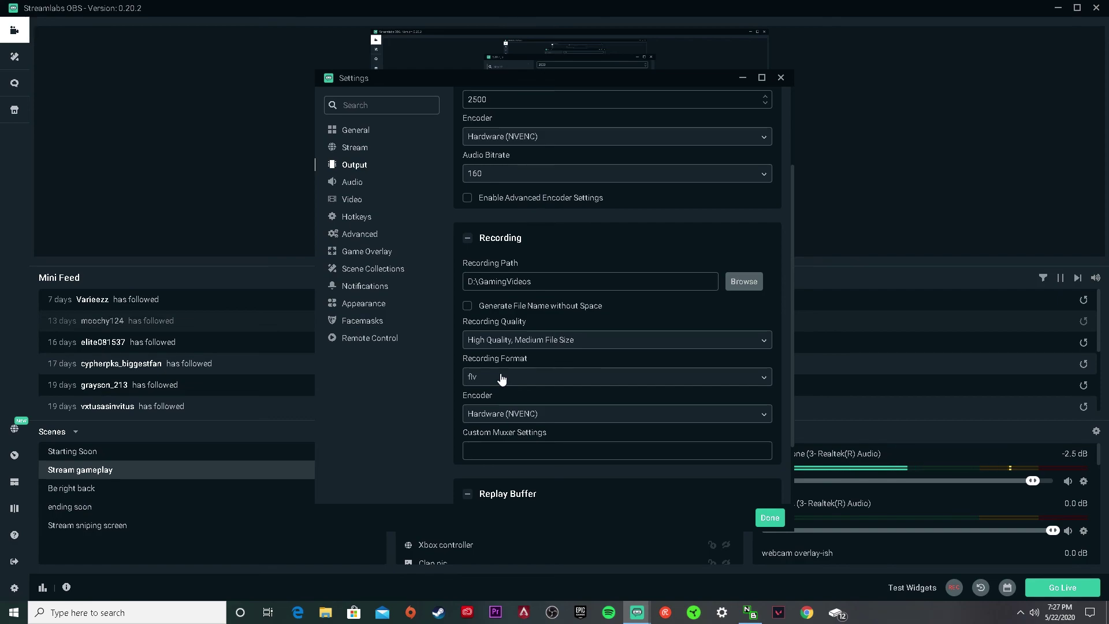
{"action": "left_click", "coordinate": [502, 379]}
{"action": "left_click", "coordinate": [499, 434]}
{"action": "left_click", "coordinate": [491, 382]}
{"action": "left_click", "coordinate": [488, 452]}
{"action": "left_click", "coordinate": [486, 383]}
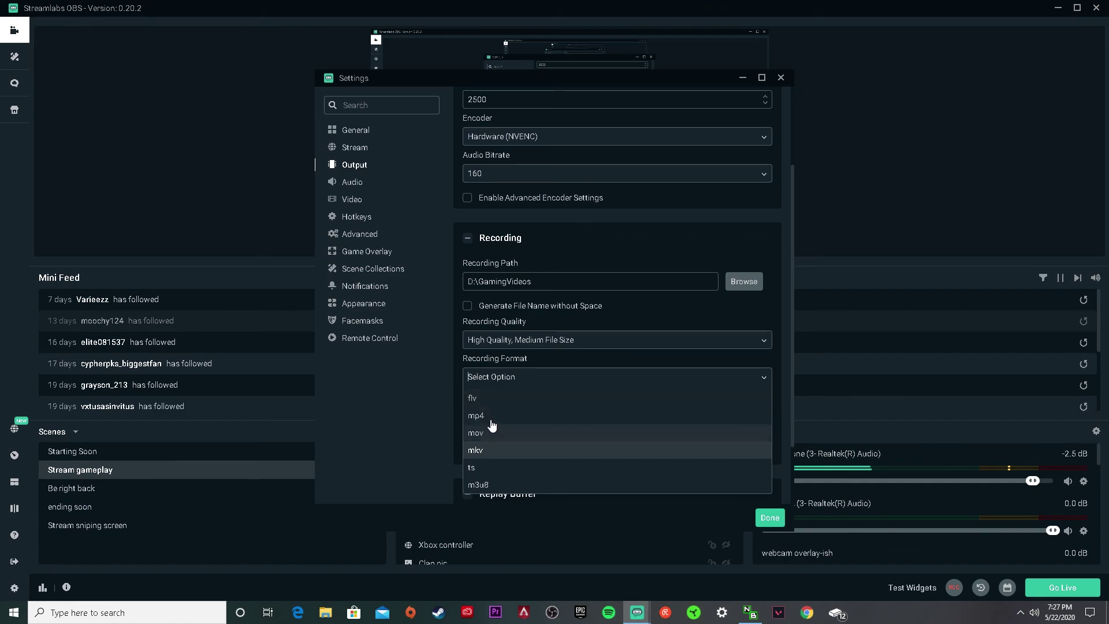
{"action": "left_click", "coordinate": [491, 417]}
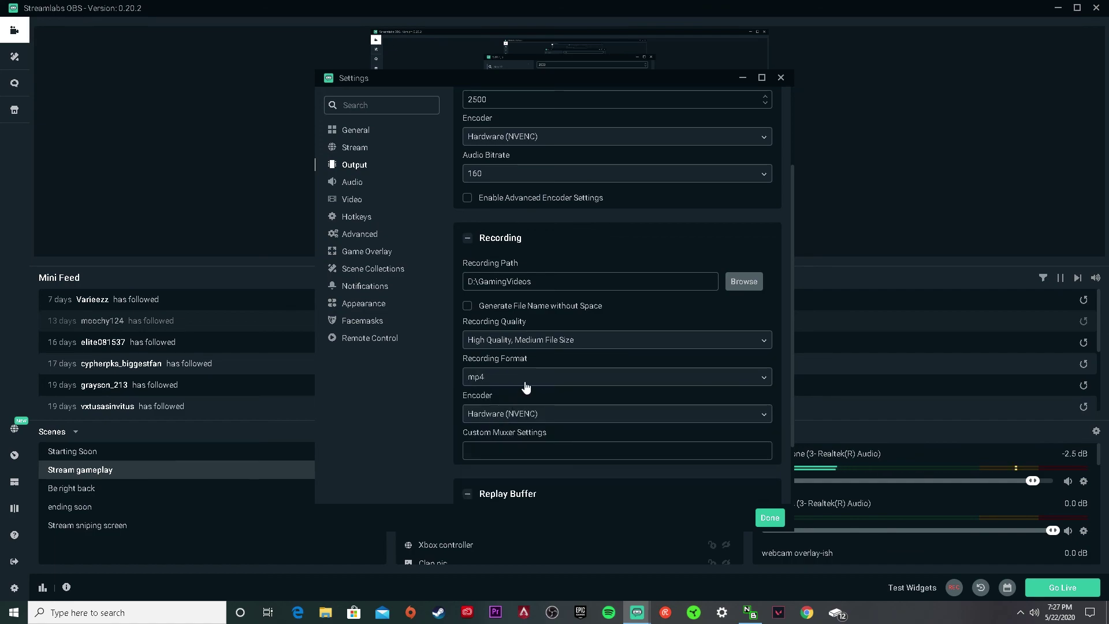
{"action": "scroll", "coordinate": [584, 304], "scroll_direction": "down", "scroll_amount": 2}
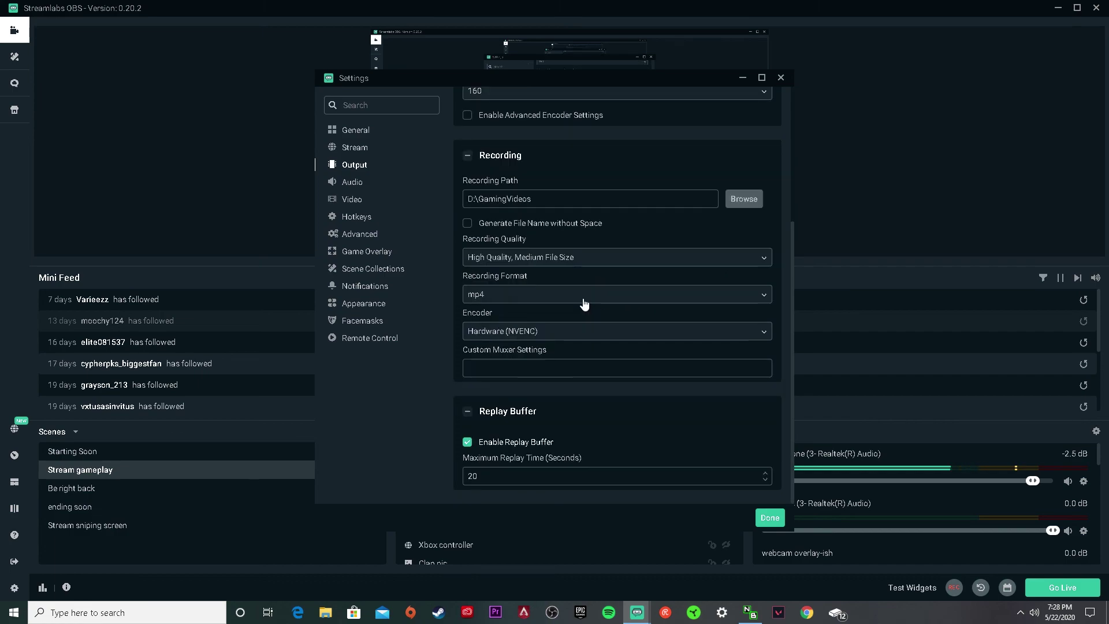
{"action": "scroll", "coordinate": [558, 289], "scroll_direction": "up", "scroll_amount": 4}
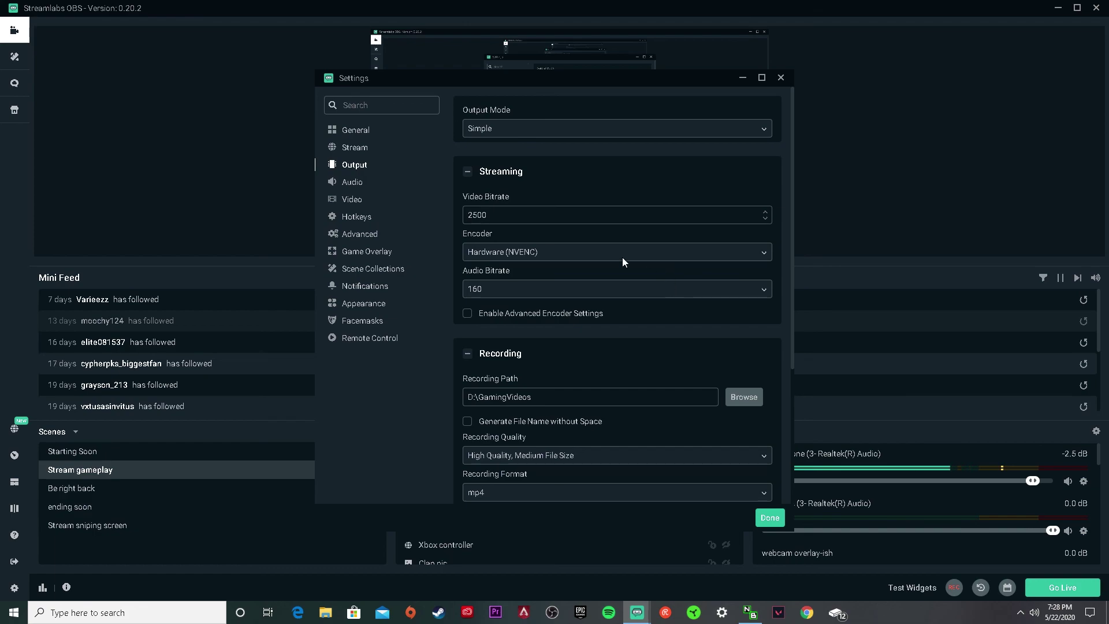
Step: Inspect the choices for Desktop Audio Device 1 and 2 in the Audio settings, keeping Speakers (3- Realtek(R) Audio) for device 1, and close the settings
{"action": "left_click", "coordinate": [349, 182]}
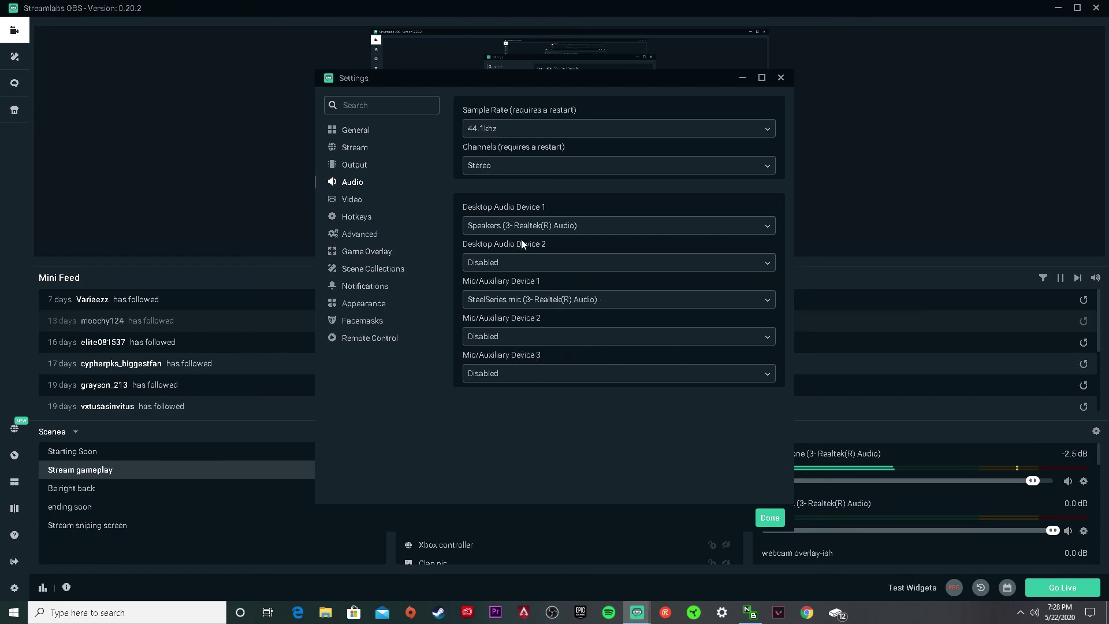
{"action": "left_click", "coordinate": [610, 226]}
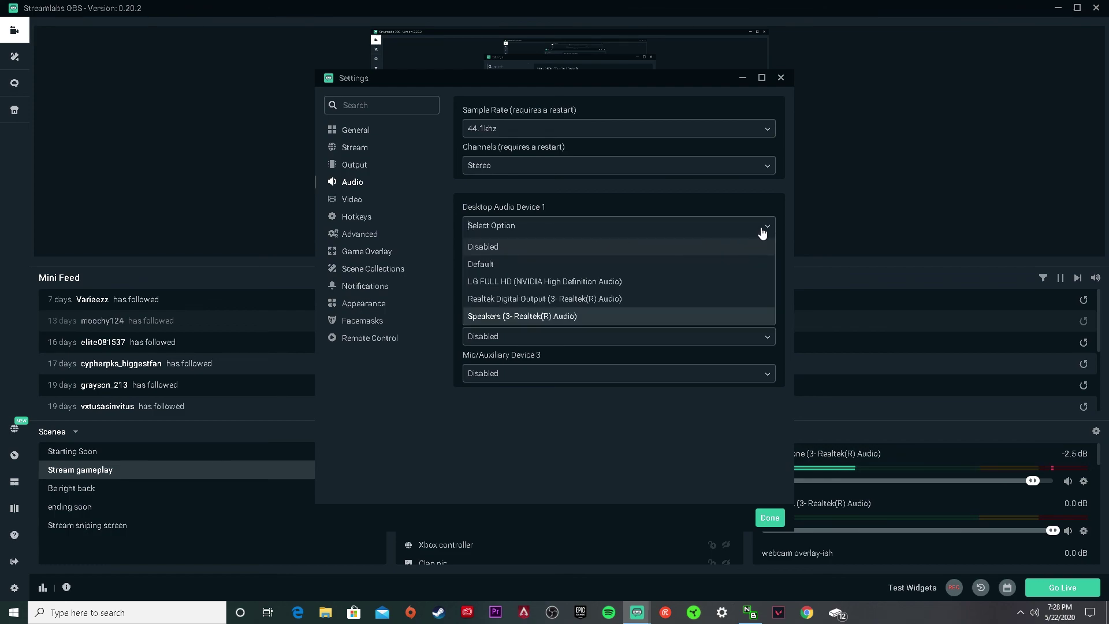
{"action": "left_click", "coordinate": [740, 316]}
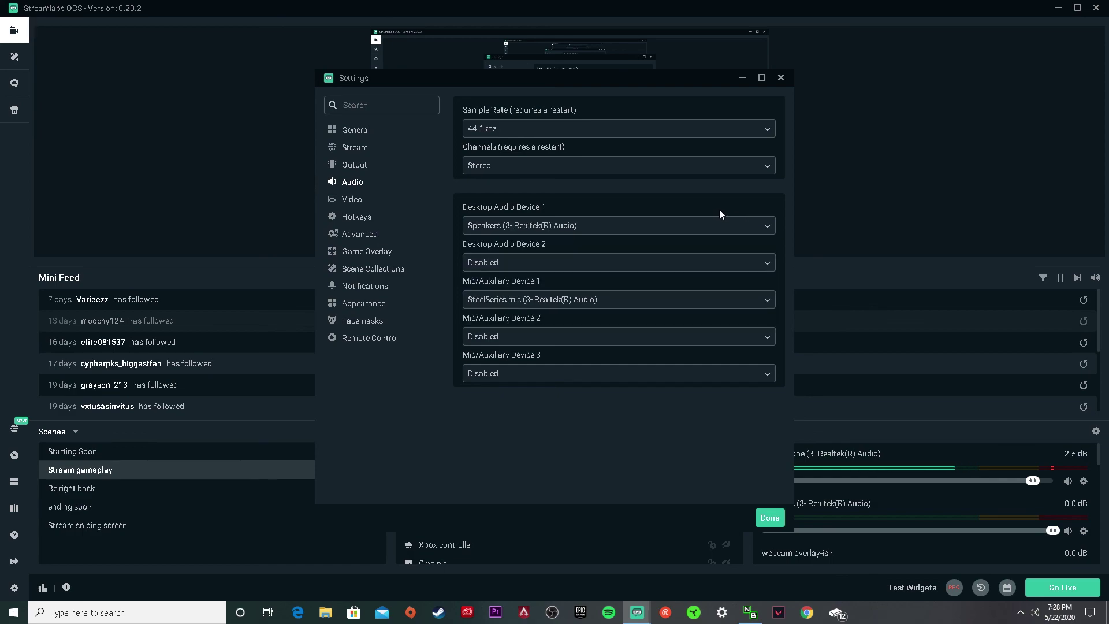
{"action": "left_click", "coordinate": [567, 267]}
{"action": "left_click", "coordinate": [764, 249]}
{"action": "left_click", "coordinate": [780, 79]}
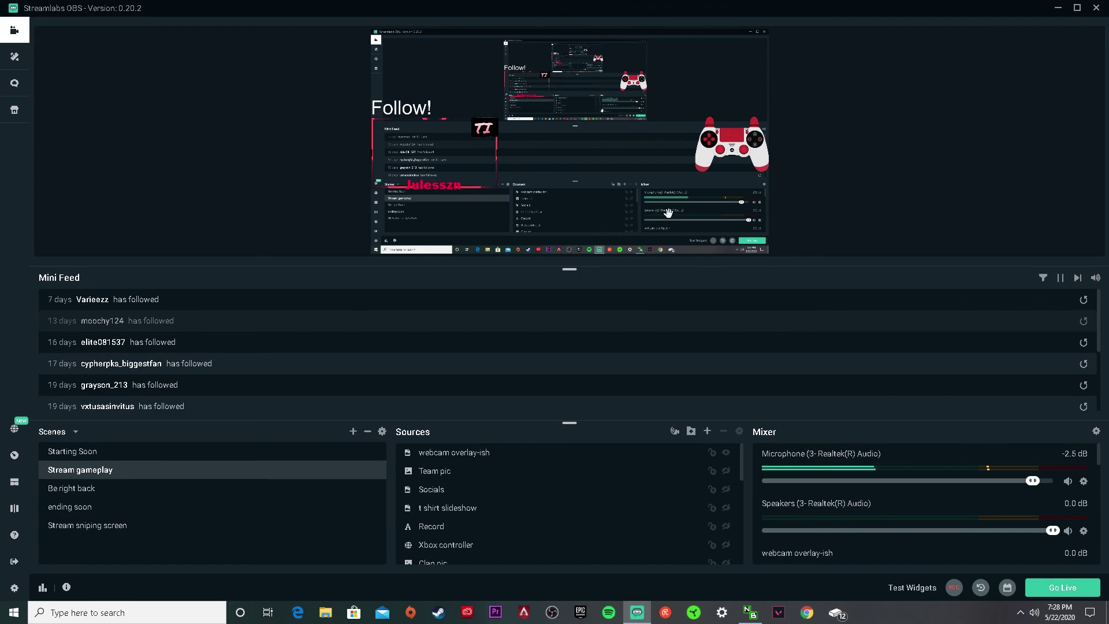
Step: Highlight the Clan pic, Keyboard cam and Xbox bo4 gameplay sources in the Stream gameplay preview and clear the selection
{"action": "left_click", "coordinate": [422, 171]}
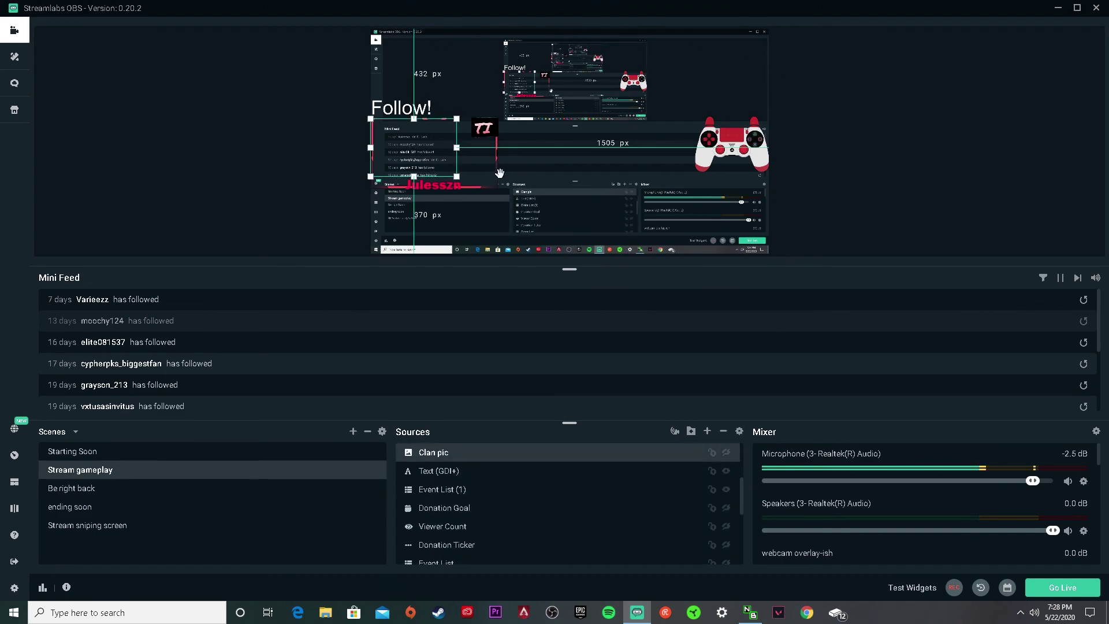
{"action": "left_click", "coordinate": [495, 175]}
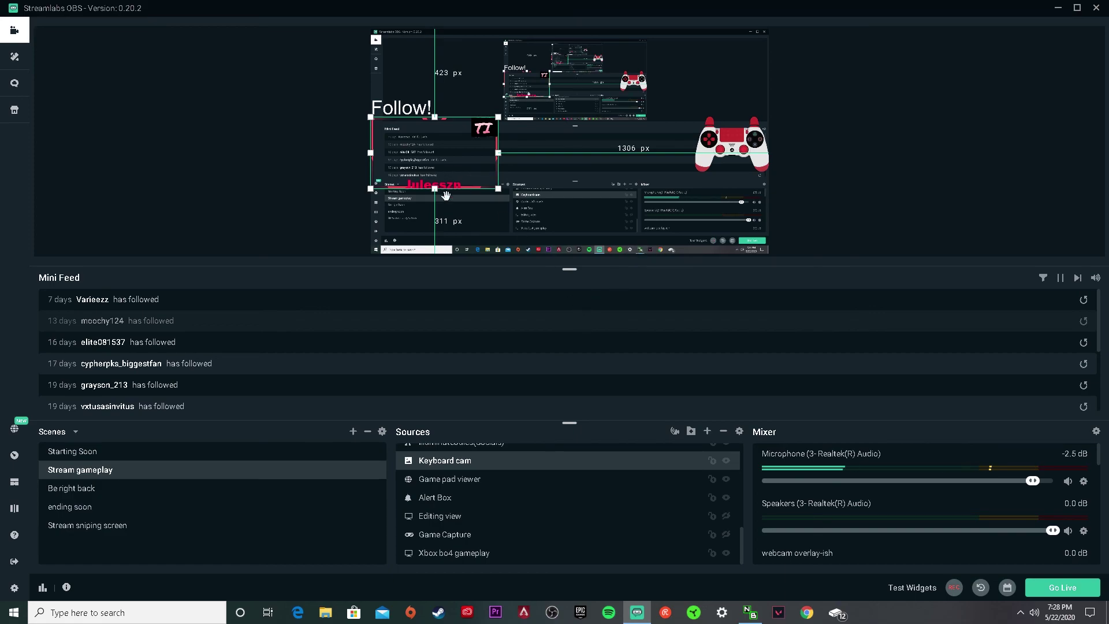
{"action": "left_click", "coordinate": [233, 176]}
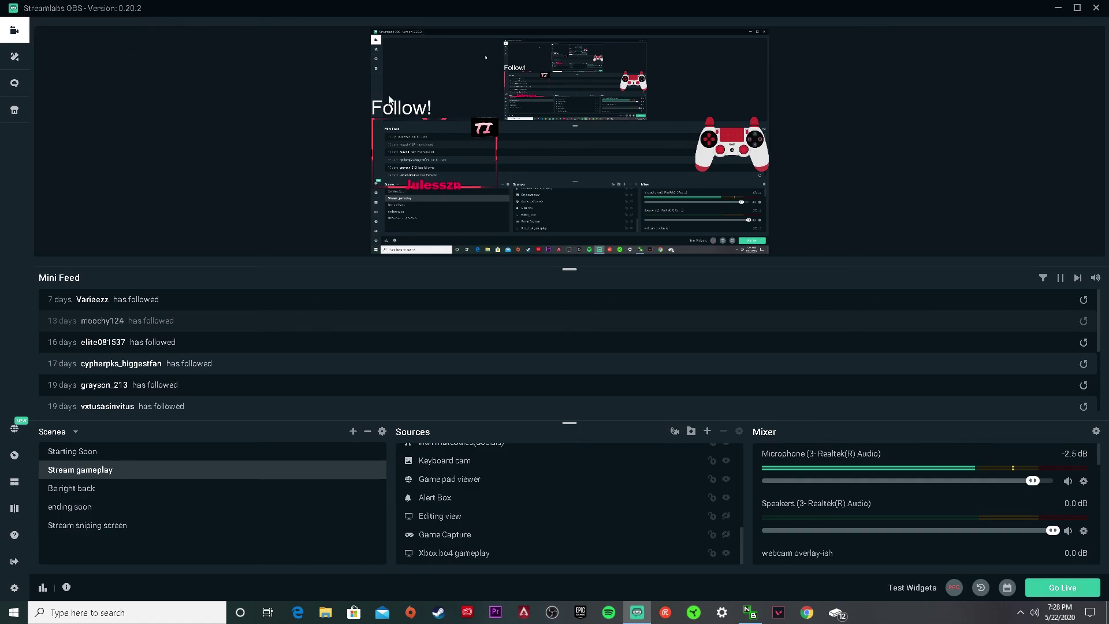
{"action": "left_click", "coordinate": [493, 165]}
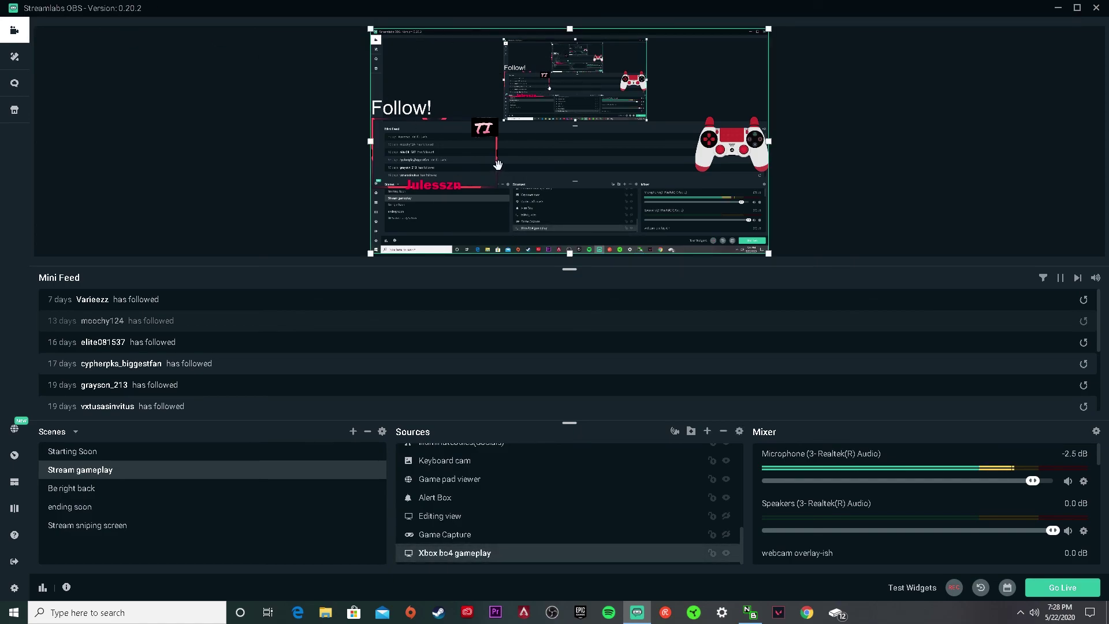
{"action": "left_click", "coordinate": [493, 166]}
{"action": "left_click", "coordinate": [492, 166]}
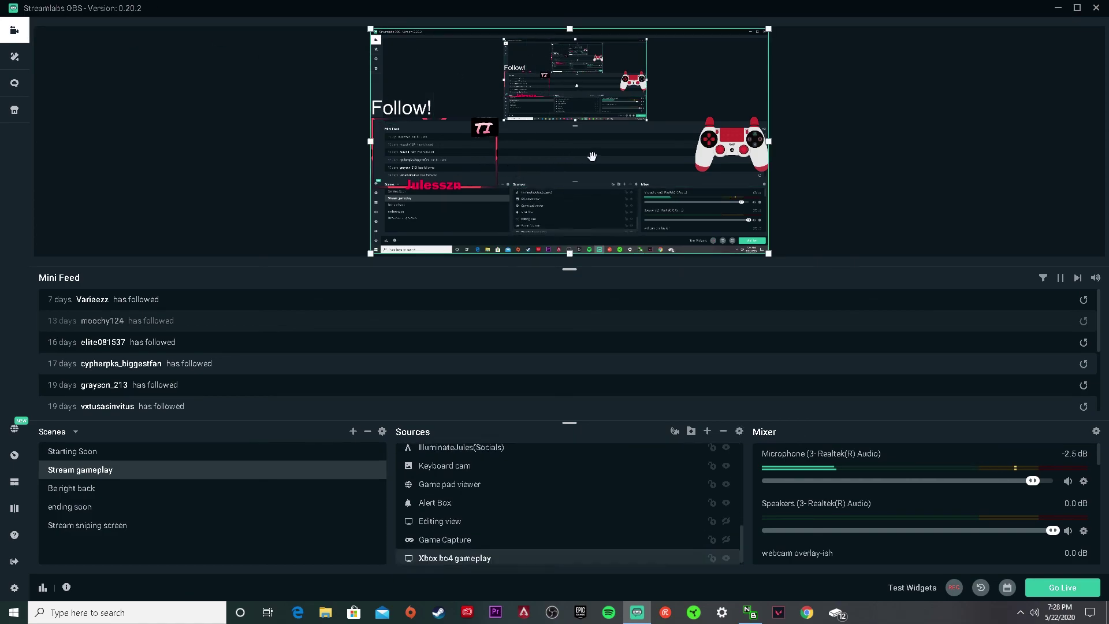
{"action": "left_click", "coordinate": [784, 137]}
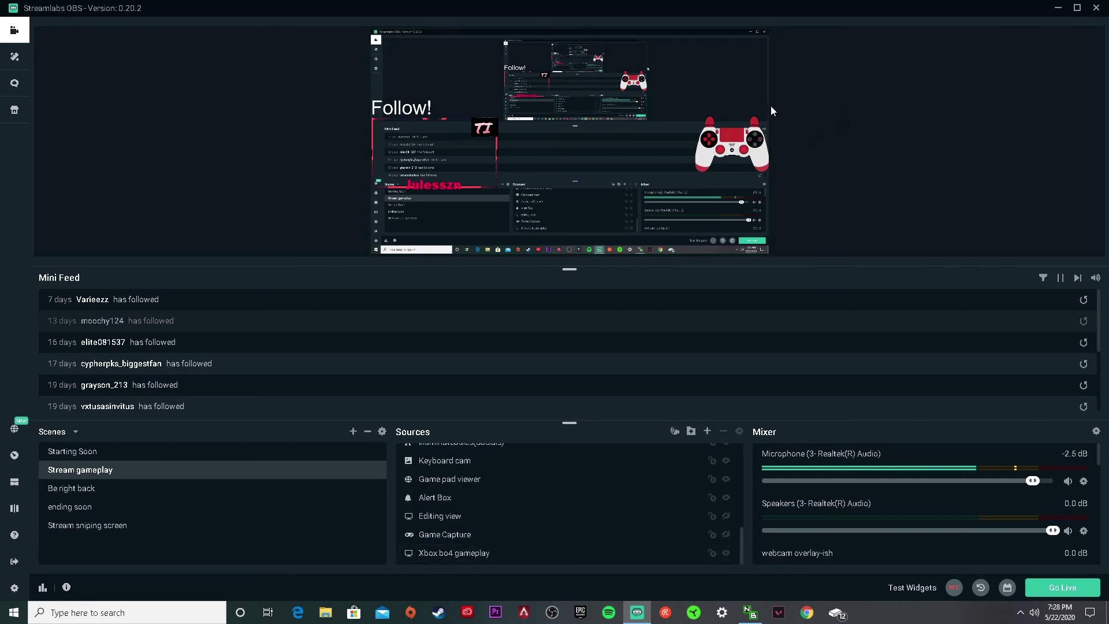